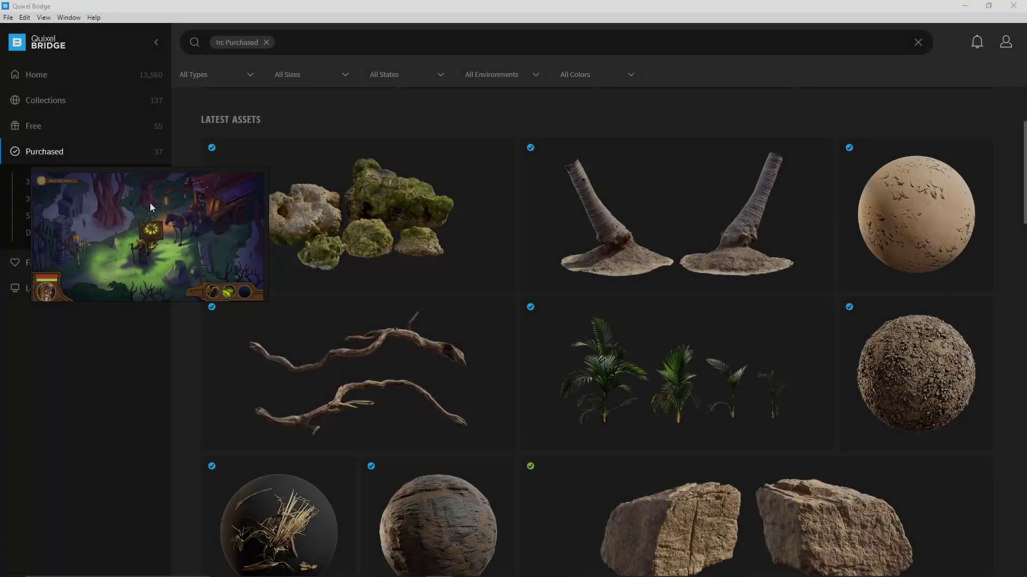
Step: Find and select the Grass Wild 2x2 M surface among the purchased assets in Quixel Bridge
{"action": "scroll", "coordinate": [561, 394], "scroll_direction": "down", "scroll_amount": 10}
{"action": "scroll", "coordinate": [561, 395], "scroll_direction": "down", "scroll_amount": 5}
{"action": "scroll", "coordinate": [481, 375], "scroll_direction": "up", "scroll_amount": 10}
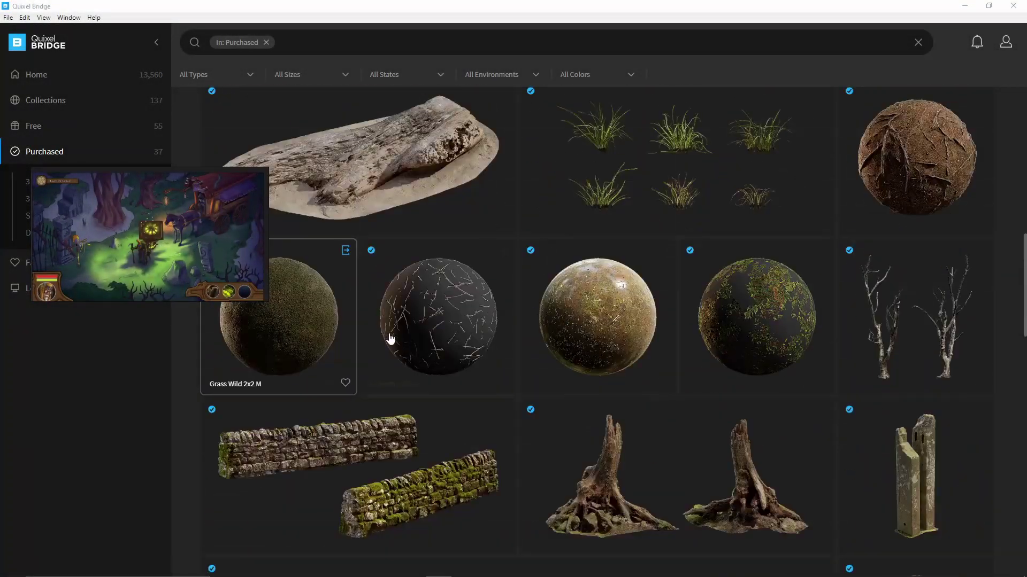
{"action": "left_click", "coordinate": [332, 337]}
{"action": "scroll", "coordinate": [516, 248], "scroll_direction": "down", "scroll_amount": 10}
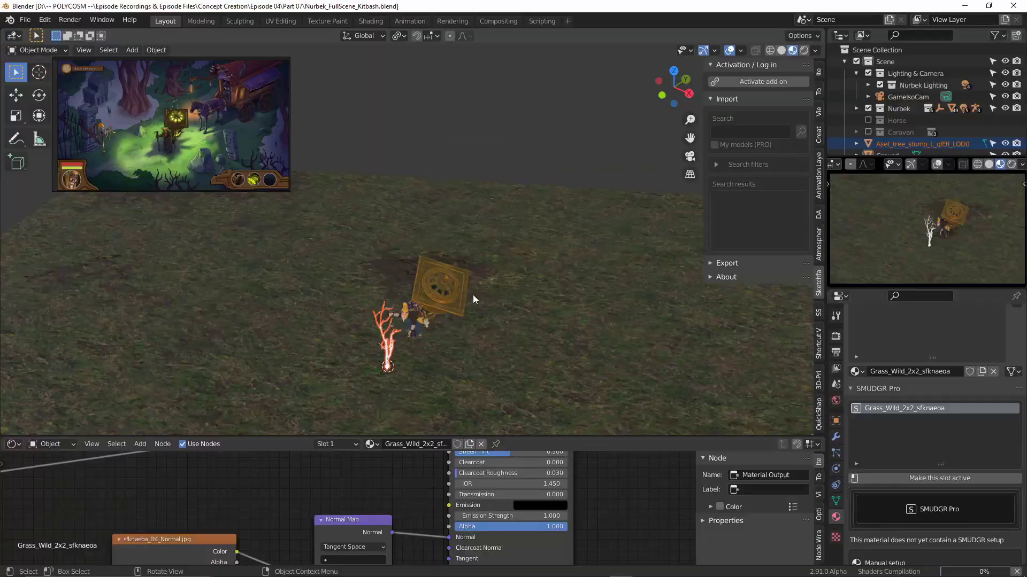
Step: In Blender, switch to solid shading, enlarge the imported dead tree about 2.28 times and move it along X
{"action": "middle_click_drag", "start_coordinate": [615, 502], "coordinate": [618, 481]}
{"action": "left_click", "coordinate": [922, 133]}
{"action": "key", "text": "z"}
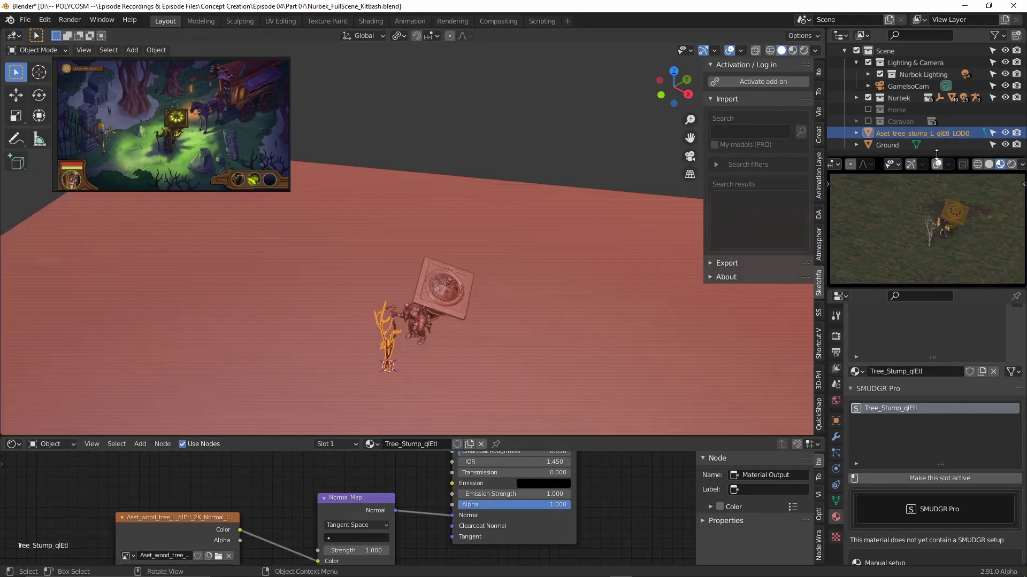
{"action": "key", "text": "g"}
{"action": "key", "text": "x"}
{"action": "left_click", "coordinate": [592, 404]}
{"action": "key", "text": "s"}
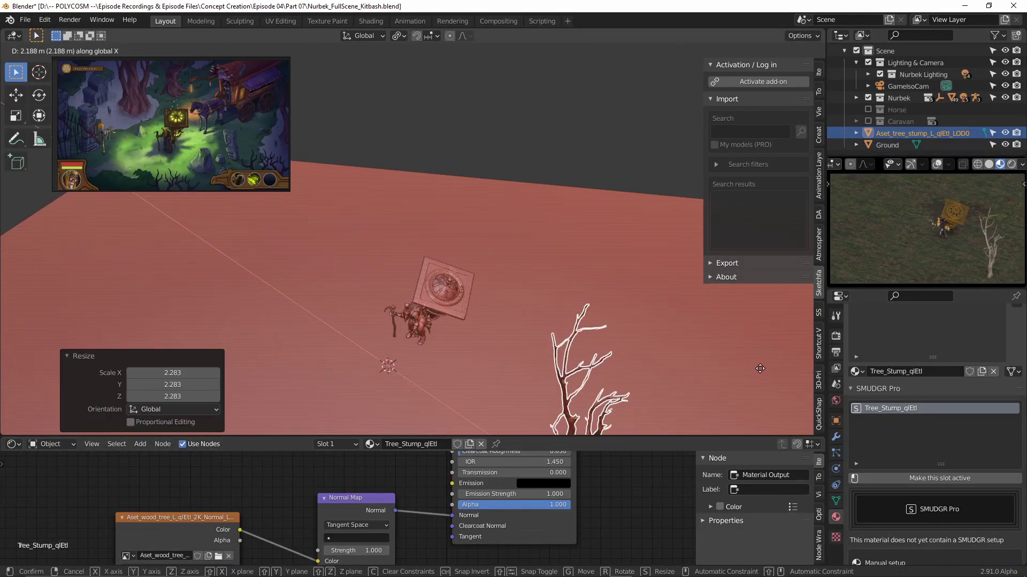
{"action": "left_click", "coordinate": [760, 369]}
Step: Rotate the dead tree about -70° around Z, then enlarge and reposition it in the foreground corner of the ground
{"action": "middle_click_drag", "start_coordinate": [760, 369], "coordinate": [619, 304]}
{"action": "key", "text": "r"}
{"action": "left_click", "coordinate": [604, 305]}
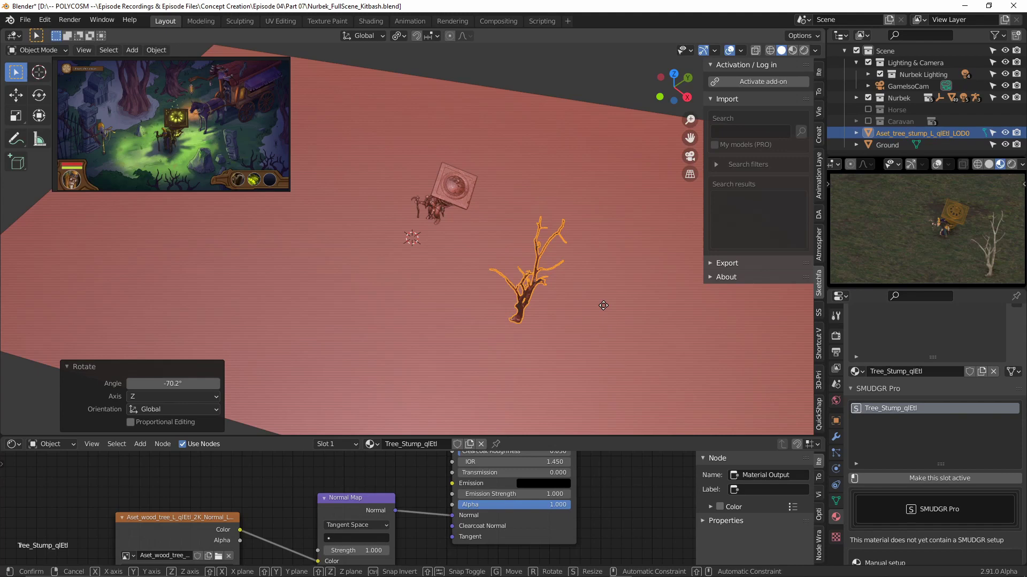
{"action": "key", "text": "s"}
{"action": "left_click", "coordinate": [668, 320]}
{"action": "key", "text": "g"}
{"action": "left_click", "coordinate": [639, 370]}
Step: Duplicate the dead tree and shift the copy along X to the far side of the scene
{"action": "middle_click_drag", "start_coordinate": [639, 370], "coordinate": [588, 375]}
{"action": "key", "text": "shift+d"}
{"action": "key", "text": "x"}
{"action": "left_click", "coordinate": [384, 272]}
Step: Place the duplicated tree behind the character by moving it along Y and about -12.7 m along X, and scale it
{"action": "middle_click_drag", "start_coordinate": [614, 182], "coordinate": [553, 200]}
{"action": "key", "text": "g"}
{"action": "key", "text": "y"}
{"action": "left_click", "coordinate": [624, 92]}
{"action": "key", "text": "g"}
{"action": "key", "text": "x"}
{"action": "left_click", "coordinate": [562, 58]}
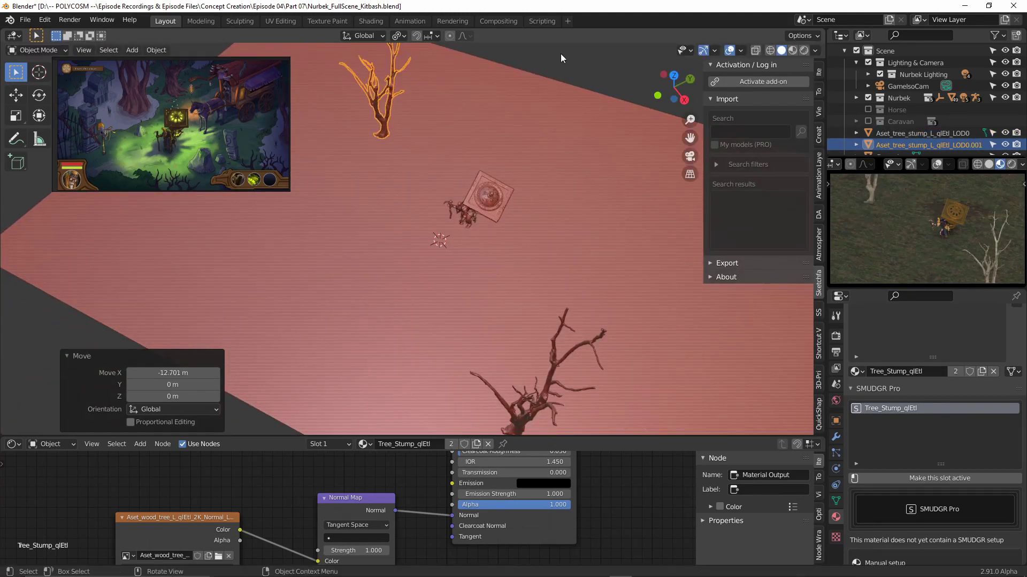
{"action": "key", "text": "s"}
{"action": "key", "text": "z"}
{"action": "left_click", "coordinate": [511, 86]}
Step: Start the Shortcut VUr display of pressed shortcuts
{"action": "left_click", "coordinate": [818, 344]}
{"action": "left_click", "coordinate": [758, 82]}
{"action": "middle_click_drag", "start_coordinate": [433, 107], "coordinate": [467, 111]}
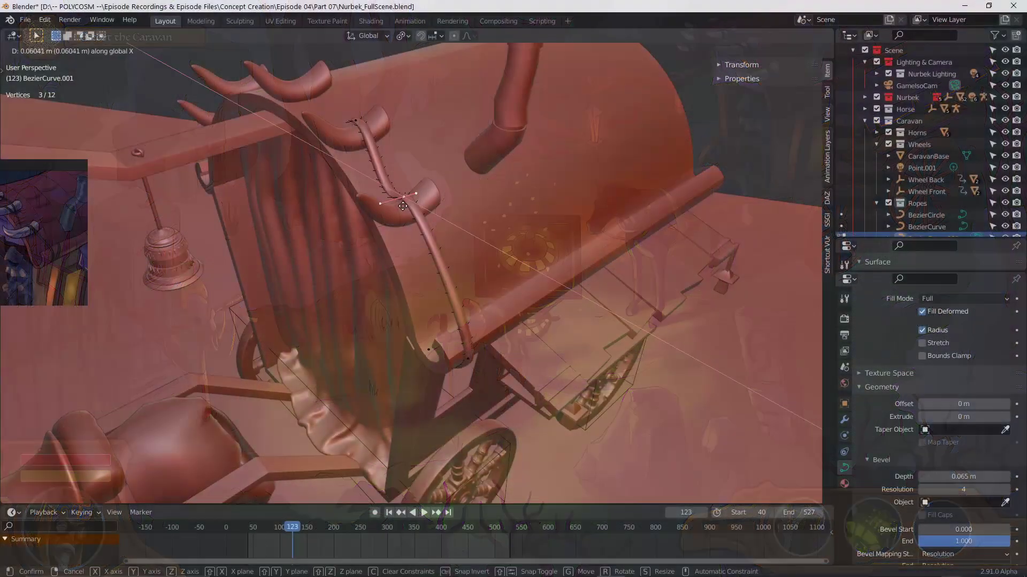
{"action": "mouse_move", "coordinate": [342, 235]}
{"action": "middle_mouse_down"}
{"action": "mouse_move", "coordinate": [378, 237]}
{"action": "mouse_move", "coordinate": [368, 277]}
{"action": "middle_mouse_up"}
{"action": "left_click", "coordinate": [232, 271]}
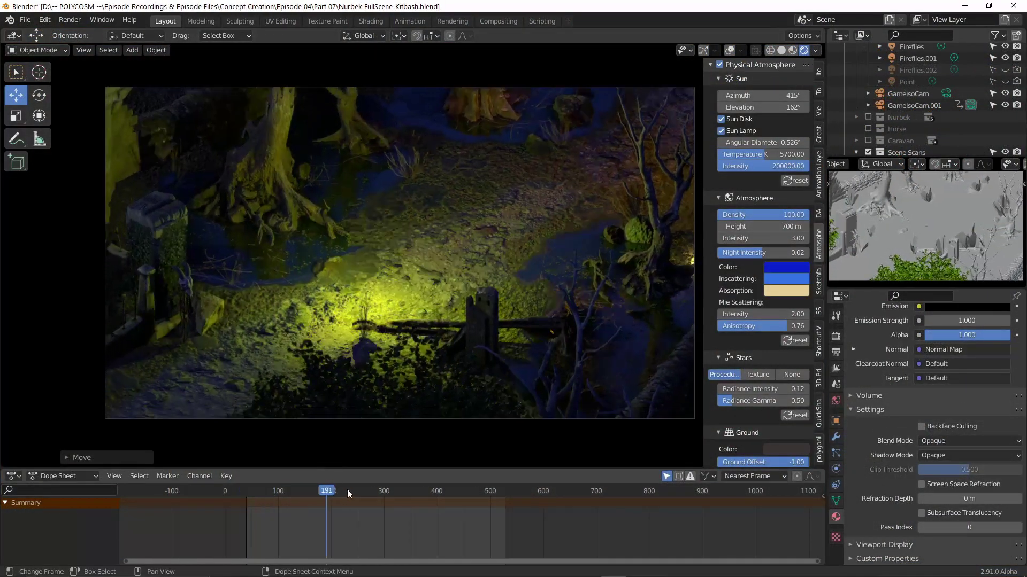
Step: Scrub through the timeline to preview the lit night scene in the camera view
{"action": "left_click_drag", "start_coordinate": [347, 489], "coordinate": [192, 479]}
{"action": "left_click_drag", "start_coordinate": [120, 486], "coordinate": [379, 472]}
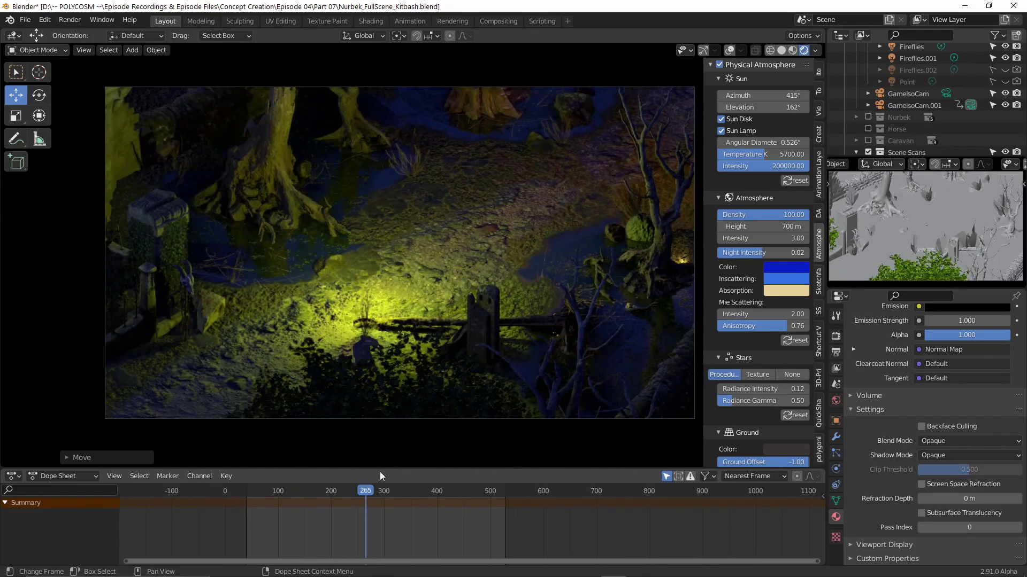
{"action": "left_click_drag", "start_coordinate": [274, 464], "coordinate": [517, 427]}
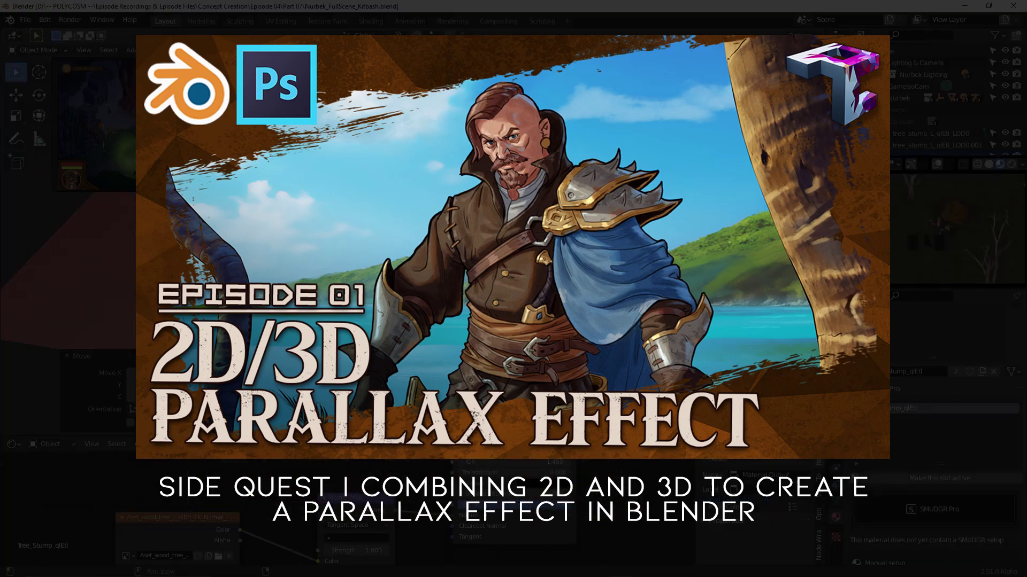
Step: Select the imported tree stump, move it toward the back of the scene and scale it up about 10.2 times
{"action": "left_click", "coordinate": [912, 135]}
{"action": "middle_click_drag", "start_coordinate": [599, 268], "coordinate": [510, 213]}
{"action": "key", "text": "ctrl+z"}
{"action": "key", "text": "g"}
{"action": "left_click", "coordinate": [510, 213]}
{"action": "key", "text": "s"}
{"action": "left_click", "coordinate": [481, 176]}
Step: Adjust the large tree stump's height along Z so that its base sits on the ground
{"action": "middle_click_drag", "start_coordinate": [482, 176], "coordinate": [388, 221]}
{"action": "scroll", "coordinate": [471, 129], "scroll_direction": "up", "scroll_amount": 3}
{"action": "key", "text": "g"}
{"action": "key", "text": "z"}
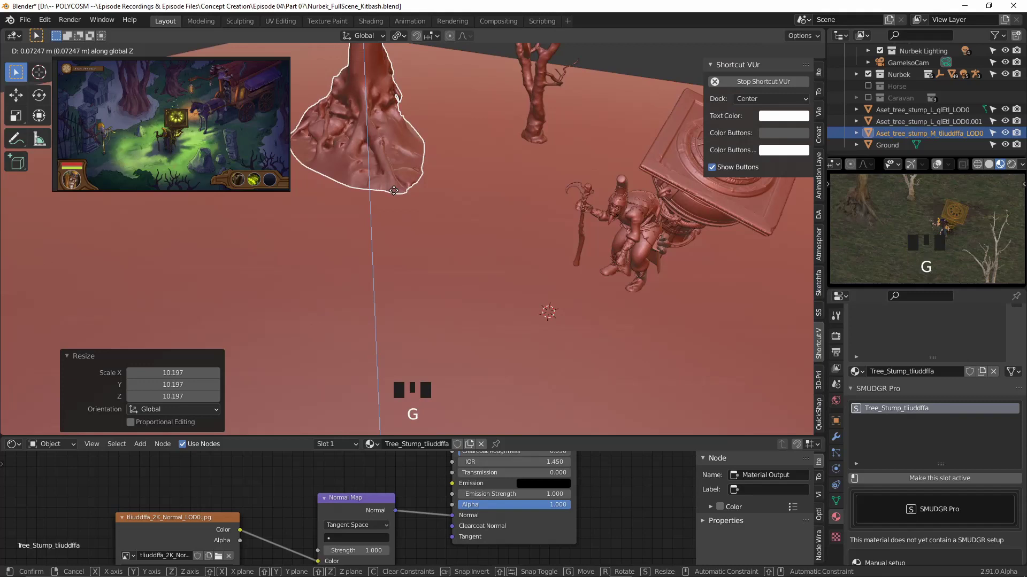
{"action": "left_click", "coordinate": [396, 192]}
Step: Move the large stump about 4.83 m along X beside the rear dead tree and rotate it around Z
{"action": "scroll", "coordinate": [395, 191], "scroll_direction": "down", "scroll_amount": 3}
{"action": "key", "text": "g"}
{"action": "middle_click", "coordinate": [417, 193]}
{"action": "left_click", "coordinate": [450, 198]}
{"action": "key", "text": "g"}
{"action": "middle_click", "coordinate": [482, 212]}
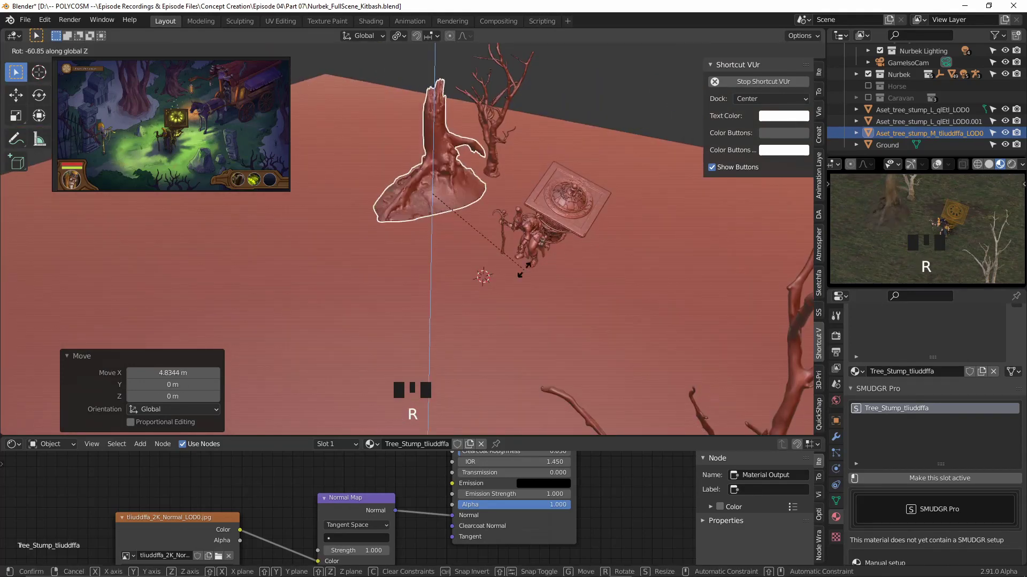
{"action": "left_click", "coordinate": [558, 94]}
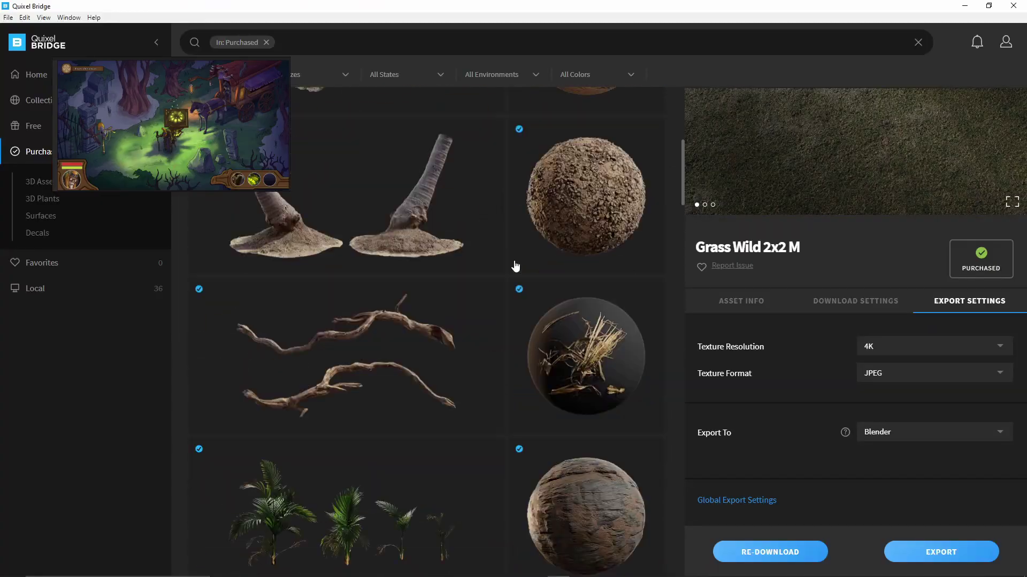
Step: Browse the purchased surfaces and 3D assets in Quixel Bridge for further scene props
{"action": "scroll", "coordinate": [479, 248], "scroll_direction": "down", "scroll_amount": 5}
{"action": "scroll", "coordinate": [516, 267], "scroll_direction": "up", "scroll_amount": 10}
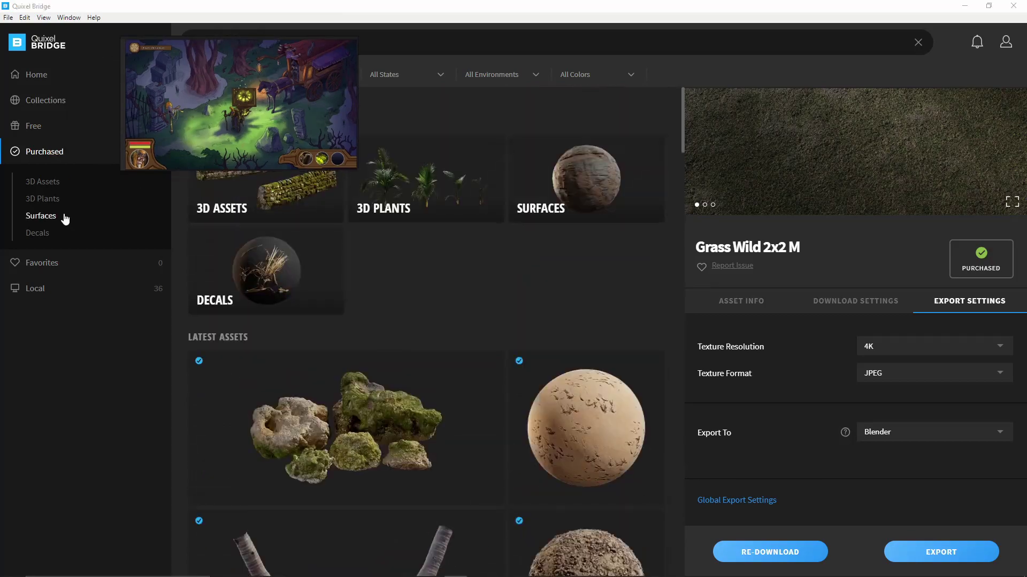
{"action": "left_click", "coordinate": [37, 233]}
{"action": "left_click", "coordinate": [40, 216]}
{"action": "scroll", "coordinate": [257, 288], "scroll_direction": "down", "scroll_amount": 6}
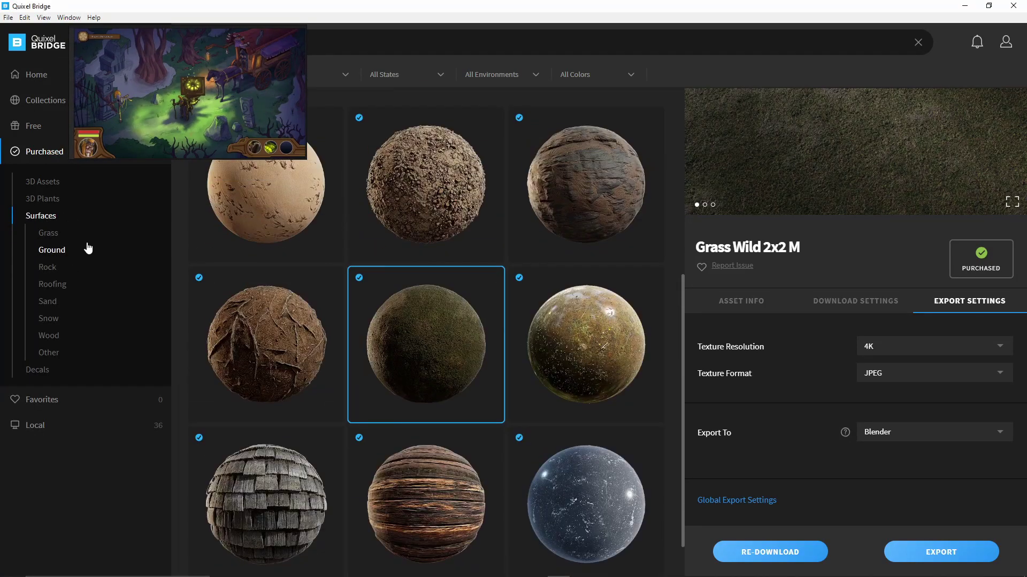
{"action": "left_click", "coordinate": [43, 182]}
{"action": "scroll", "coordinate": [505, 301], "scroll_direction": "down", "scroll_amount": 5}
{"action": "scroll", "coordinate": [634, 197], "scroll_direction": "down", "scroll_amount": 5}
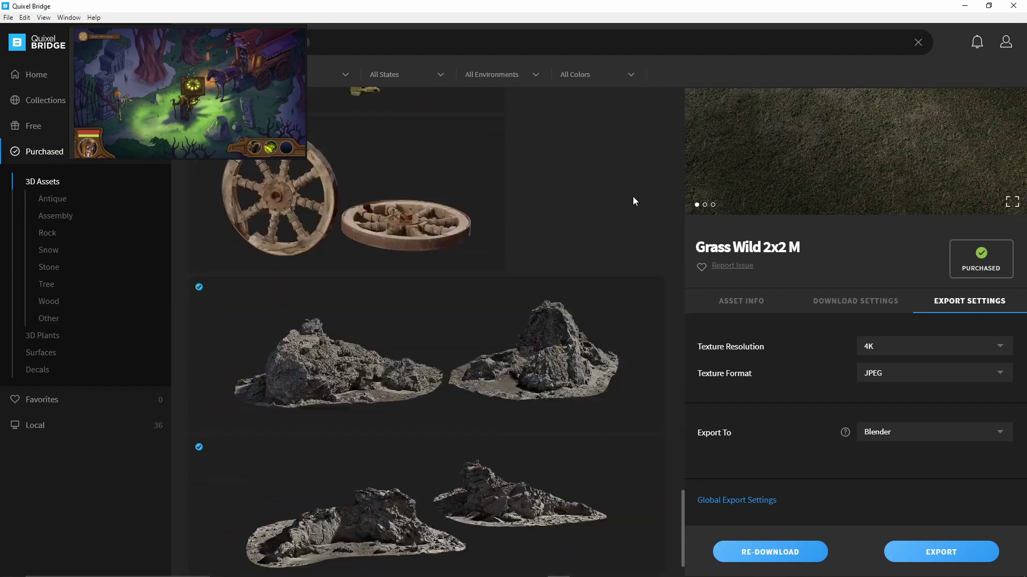
{"action": "scroll", "coordinate": [635, 203], "scroll_direction": "up", "scroll_amount": 5}
{"action": "scroll", "coordinate": [634, 203], "scroll_direction": "up", "scroll_amount": 3}
Step: In Blender, reconnect the old stump material's Normal Map to the shader's Normal input and move the stump about 13.86 m along X
{"action": "key", "text": "alt+Tab"}
{"action": "key", "text": "Tab"}
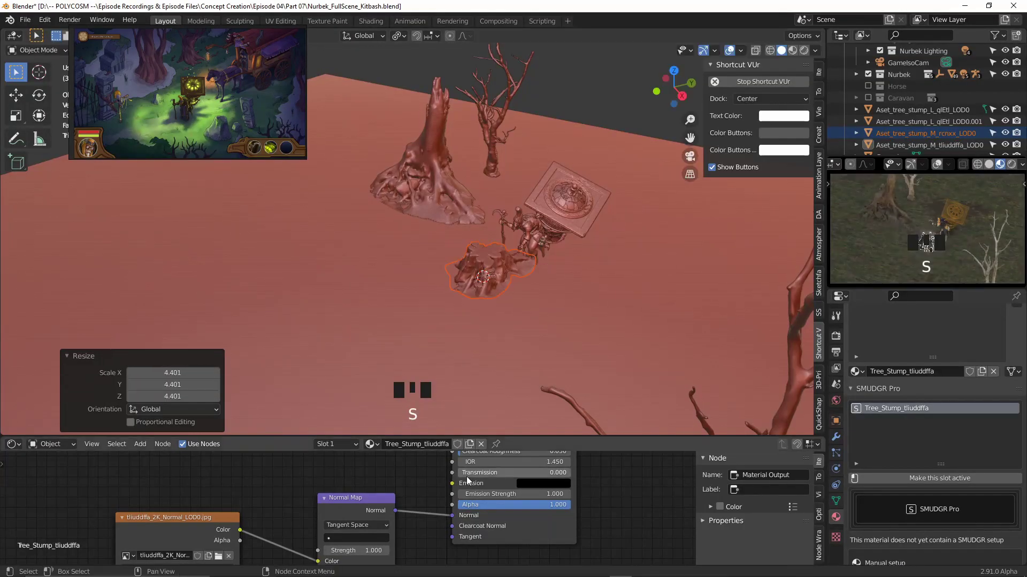
{"action": "left_click", "coordinate": [484, 273]}
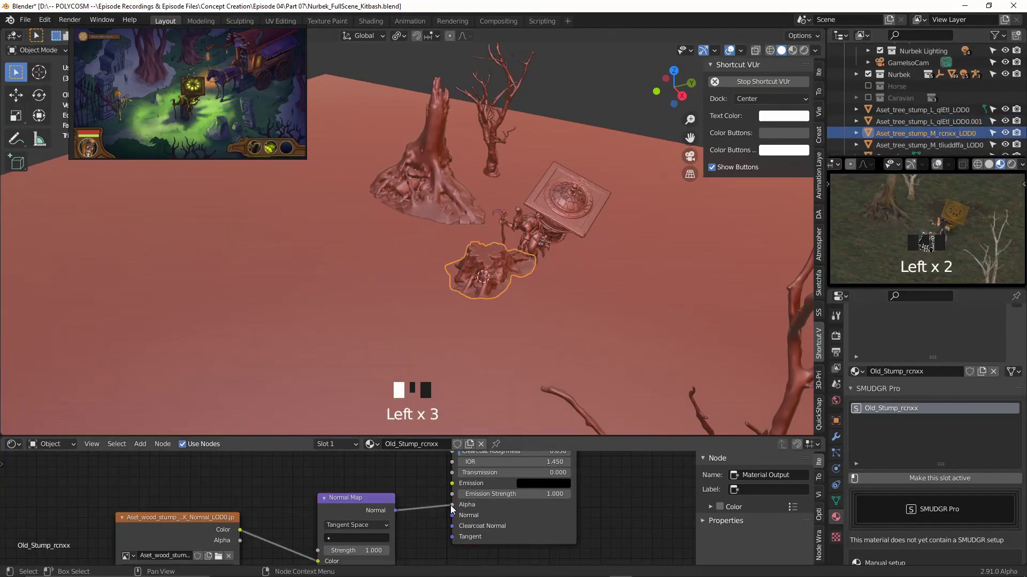
{"action": "scroll", "coordinate": [494, 481], "scroll_direction": "up", "scroll_amount": 4}
{"action": "middle_click_drag", "start_coordinate": [495, 470], "coordinate": [501, 470]}
{"action": "left_click", "coordinate": [479, 369]}
{"action": "key", "text": "g"}
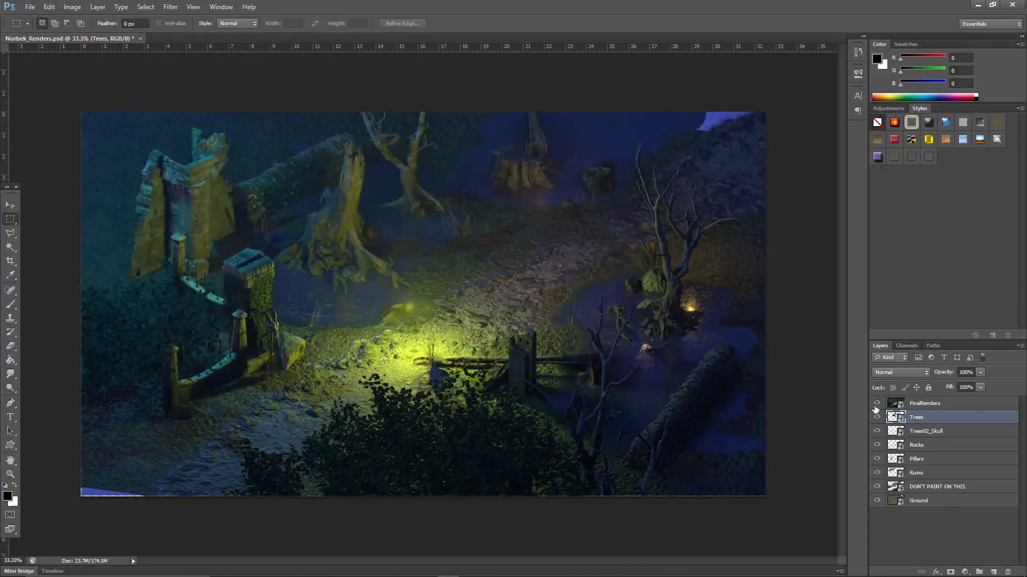
Step: In Photoshop, hide the render layers one after another from FinalRenders down to DON'T PAINT ON THIS to examine the scene's layers
{"action": "left_click", "coordinate": [876, 404]}
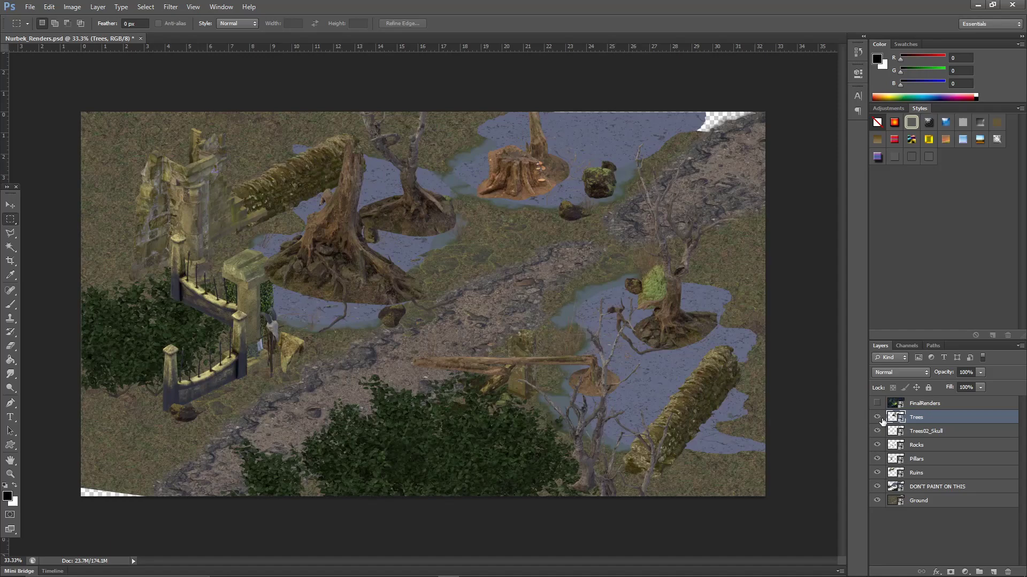
{"action": "left_click", "coordinate": [876, 417]}
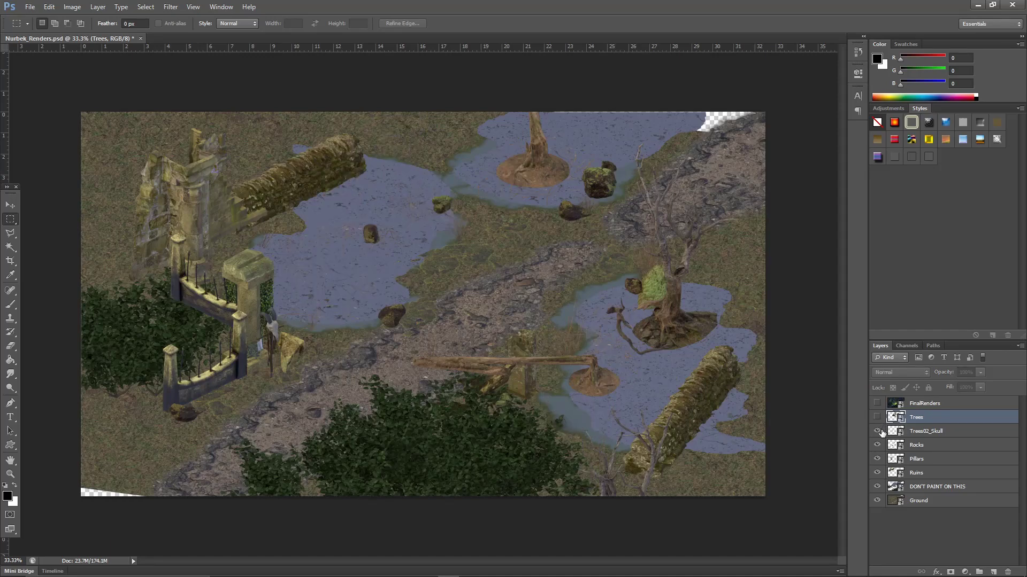
{"action": "left_click", "coordinate": [876, 432]}
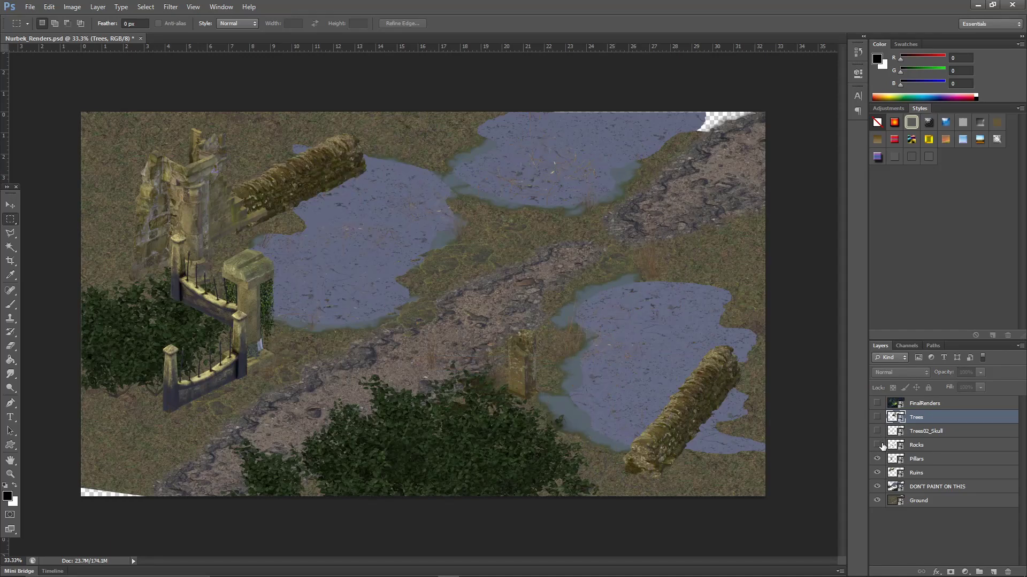
{"action": "left_click", "coordinate": [877, 473]}
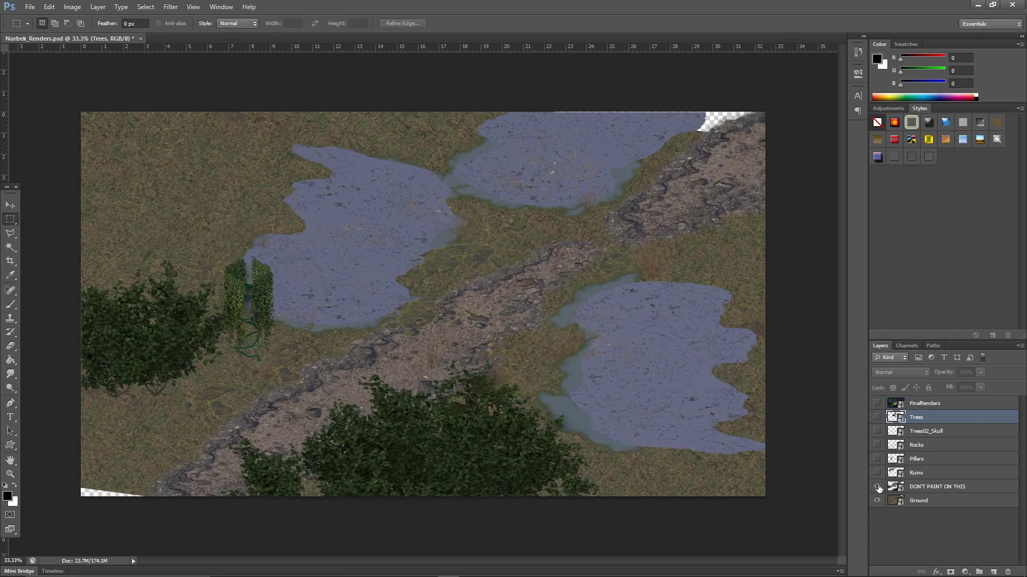
{"action": "left_click", "coordinate": [877, 487]}
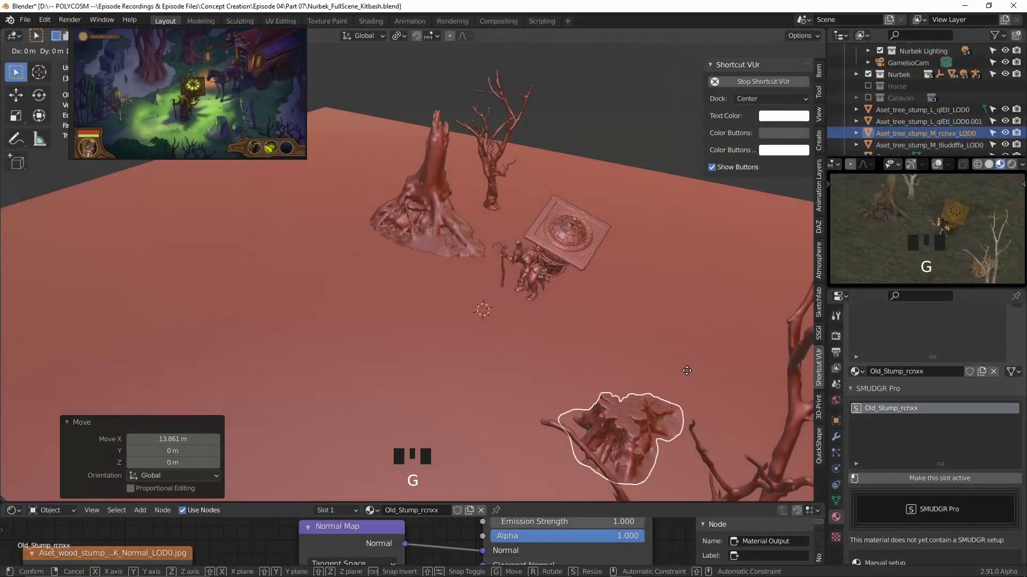
Step: Rotate and reposition the old stump in the foreground of the Blender scene and save the file
{"action": "key", "text": "r"}
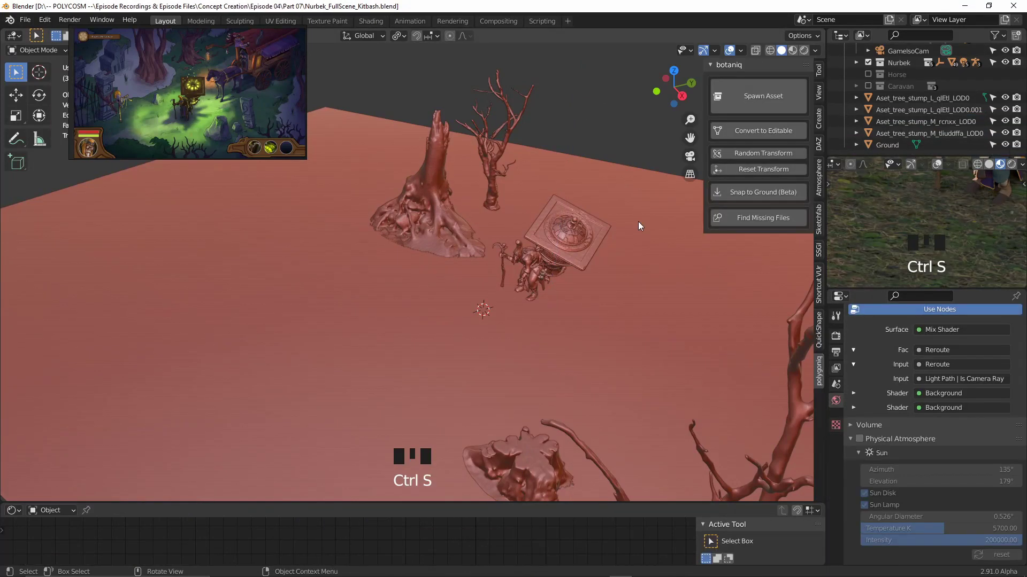
Step: Spawn an editable Rhus aromatica B shrub from botaniq and scale it up about 1.79 times
{"action": "left_click", "coordinate": [763, 95]}
{"action": "left_click", "coordinate": [297, 369]}
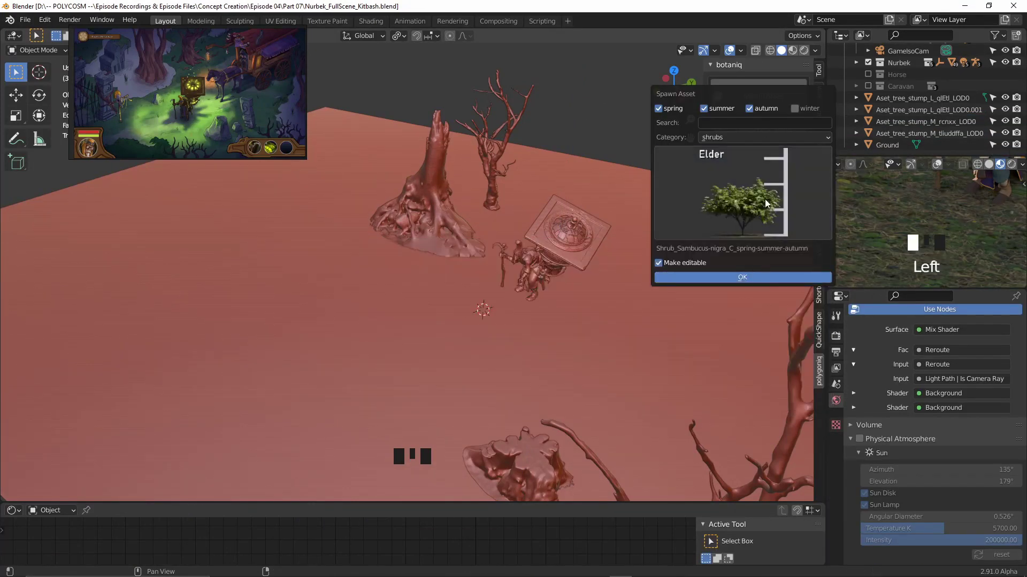
{"action": "left_click", "coordinate": [743, 277]}
{"action": "scroll", "coordinate": [946, 244], "scroll_direction": "up", "scroll_amount": 8}
{"action": "scroll", "coordinate": [899, 146], "scroll_direction": "down", "scroll_amount": 6}
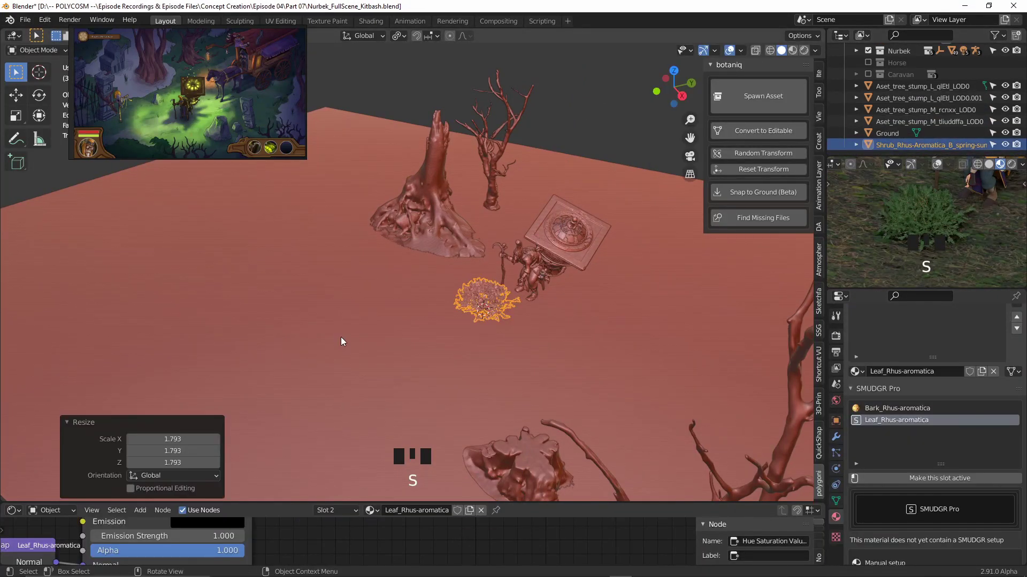
Step: Move the Rhus aromatica shrub about -8.65 m along Y and along X into the foreground, and enlarge it
{"action": "scroll", "coordinate": [972, 198], "scroll_direction": "down", "scroll_amount": 6}
{"action": "middle_click_drag", "start_coordinate": [972, 198], "coordinate": [968, 219], "text": "shift"}
{"action": "key", "text": "g"}
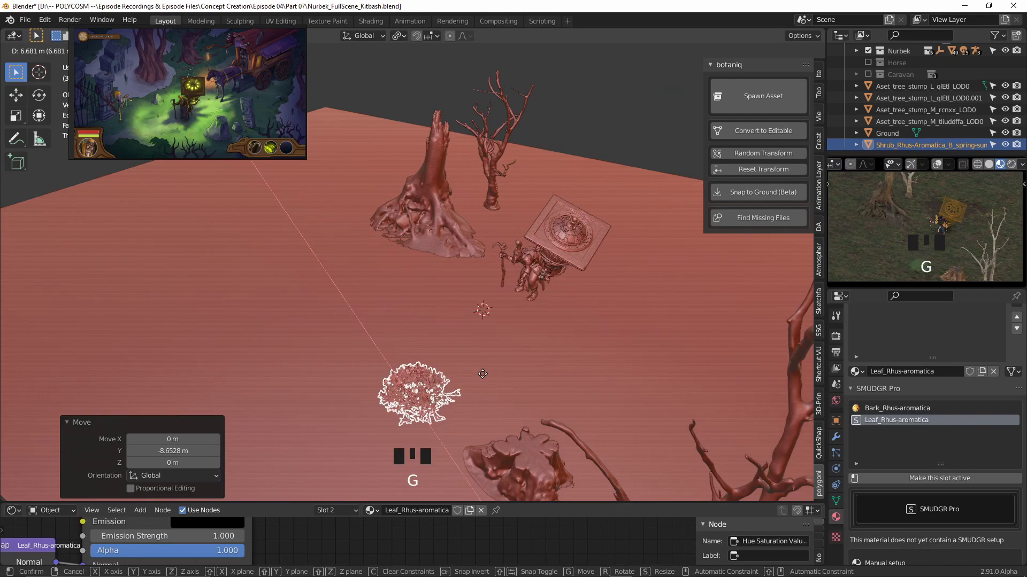
{"action": "key", "text": "g"}
{"action": "key", "text": "x"}
{"action": "left_click", "coordinate": [584, 374]}
Step: Spawn the editable lilac shrub Syringa vulgaris B from botaniq and scale it up about 2.05 times
{"action": "left_click", "coordinate": [768, 96]}
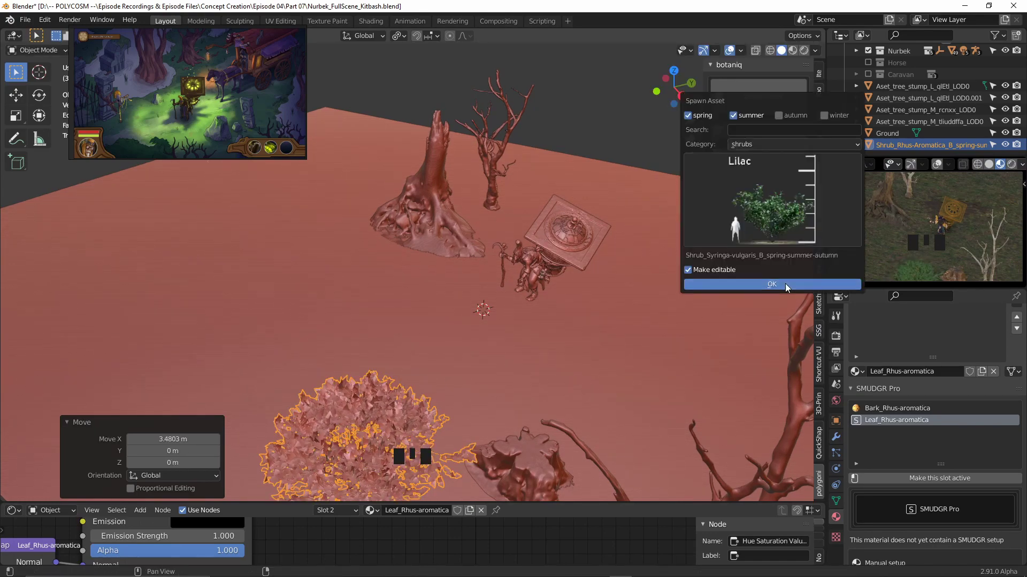
{"action": "left_click", "coordinate": [786, 287]}
{"action": "key", "text": "s"}
{"action": "key", "text": "s"}
{"action": "left_click", "coordinate": [679, 255]}
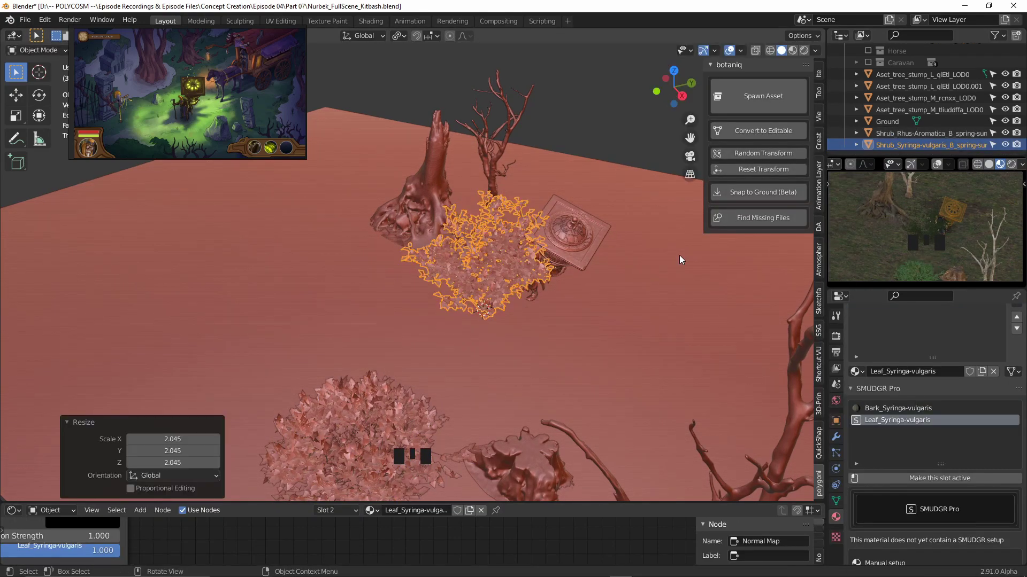
Step: Move the lilac shrub into the foreground in place of the Rhus aromatica shrub, deleting the latter, and save the file
{"action": "key", "text": "g"}
{"action": "left_click", "coordinate": [494, 332]}
{"action": "key", "text": "Delete"}
{"action": "key", "text": "ctrl+s"}
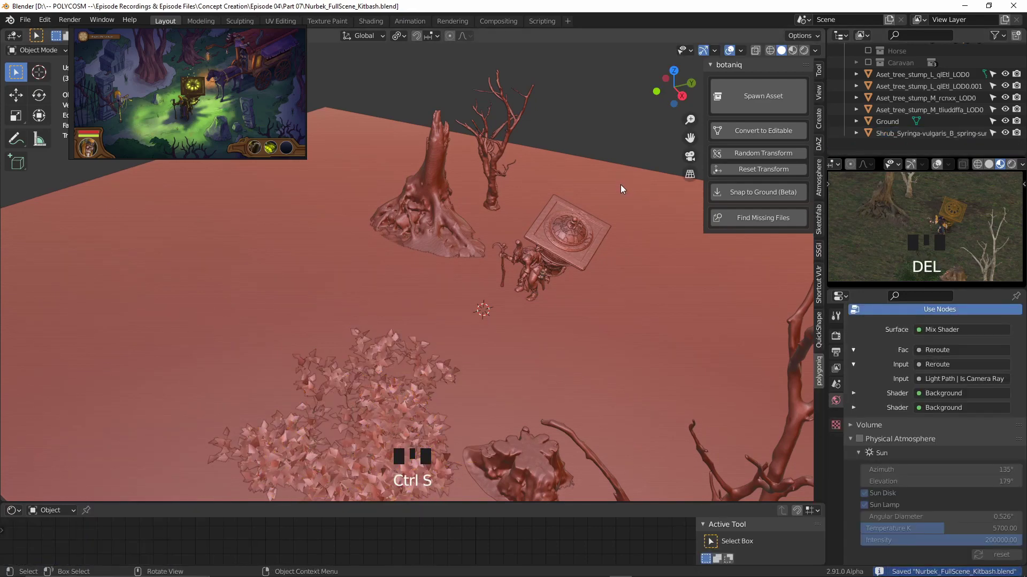
Step: Export the ruined chapel pillar asset from Quixel Bridge to Blender
{"action": "left_click", "coordinate": [265, 572]}
{"action": "scroll", "coordinate": [468, 282], "scroll_direction": "down", "scroll_amount": 8}
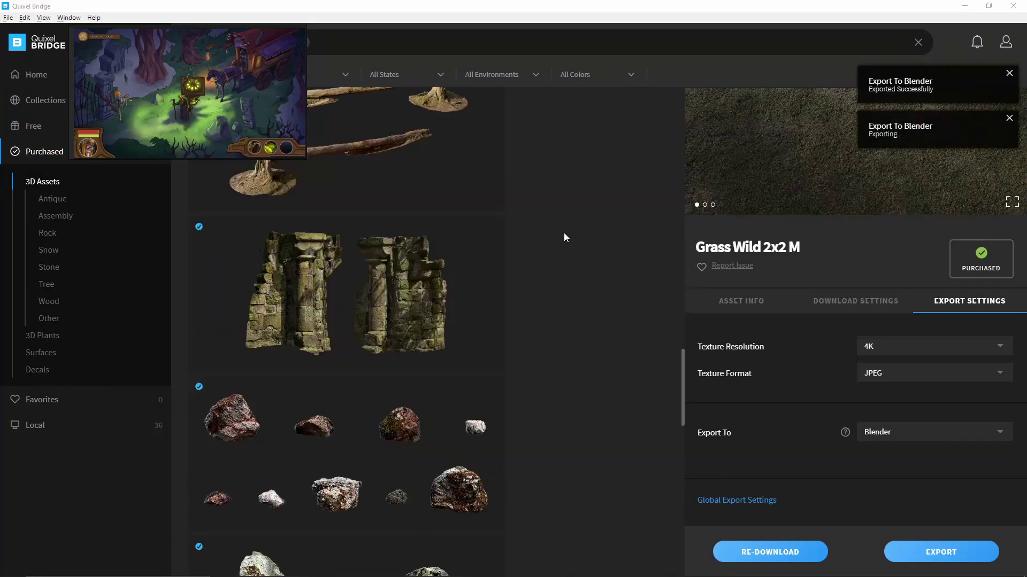
Step: In Blender, select the imported chapel pillar, scale it up about 4.13 times and rotate it around Z
{"action": "left_click", "coordinate": [935, 86]}
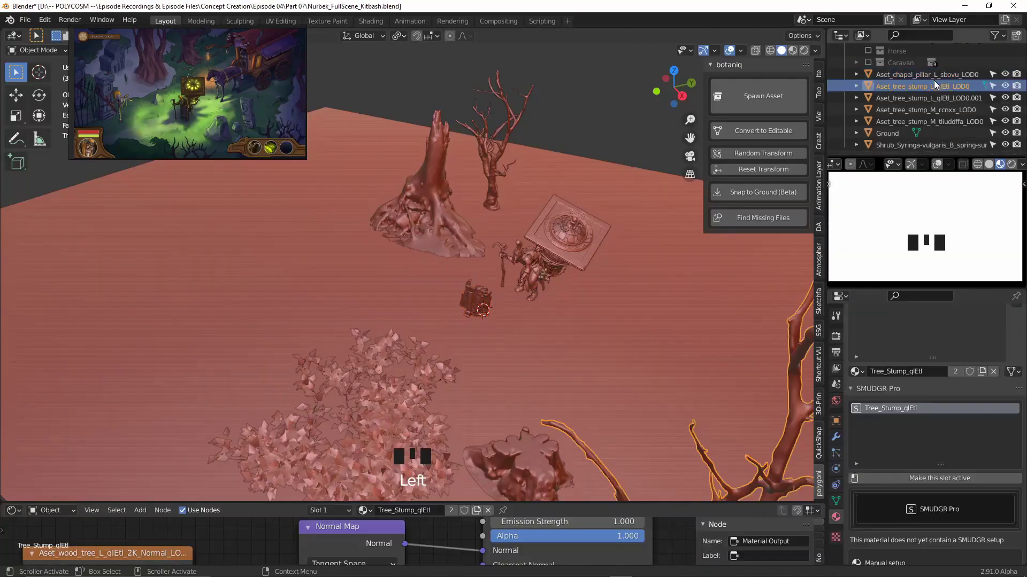
{"action": "left_click", "coordinate": [935, 74]}
{"action": "key", "text": "s"}
{"action": "left_click", "coordinate": [687, 198]}
{"action": "key", "text": "r"}
{"action": "key", "text": "z"}
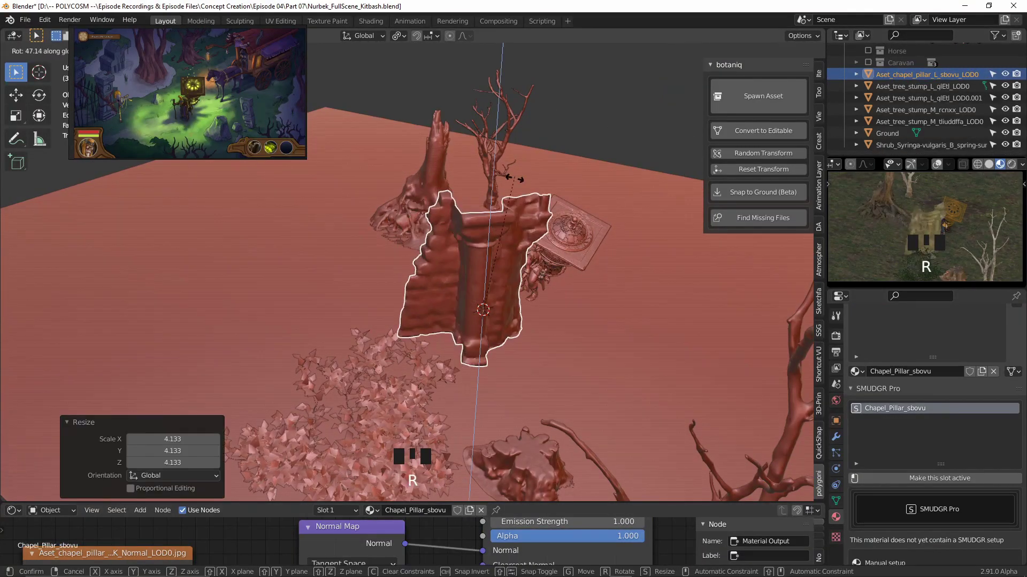
{"action": "left_click", "coordinate": [396, 74]}
Step: Move the chapel pillar along Y and X to the open ground beyond the large tree stump
{"action": "key", "text": "g"}
{"action": "key", "text": "y"}
{"action": "left_click", "coordinate": [270, 347]}
{"action": "key", "text": "g"}
{"action": "key", "text": "x"}
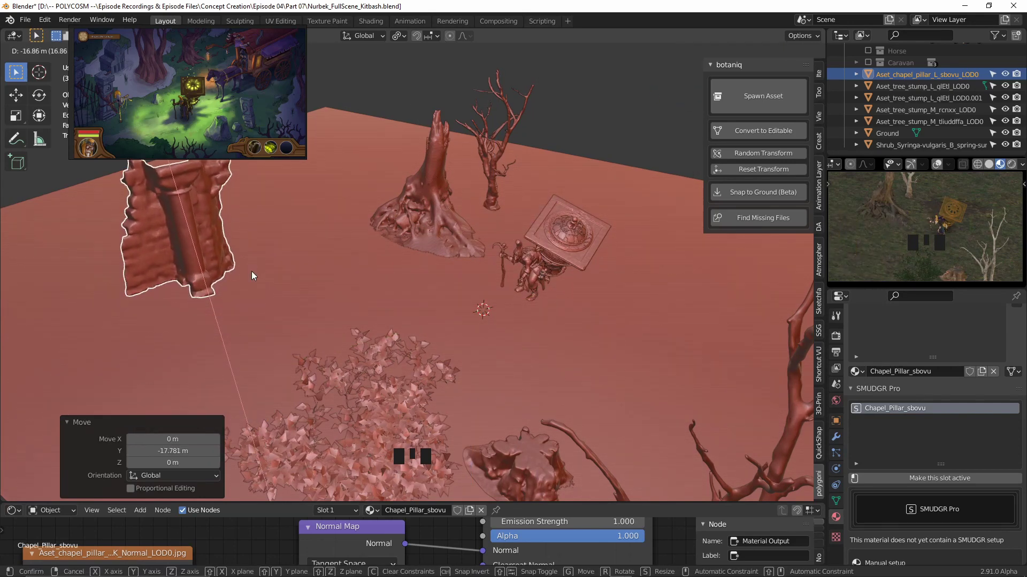
{"action": "left_click", "coordinate": [342, 272]}
{"action": "key", "text": "g"}
{"action": "key", "text": "x"}
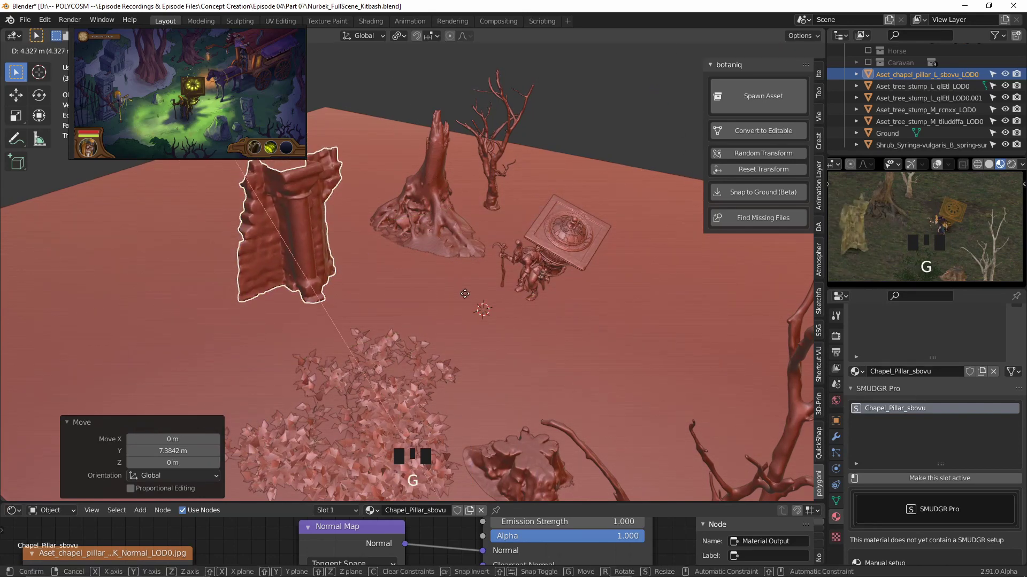
{"action": "left_click", "coordinate": [471, 308]}
Step: Rotate the chapel pillar around Z so its column faces the shrub, and adjust its position
{"action": "key", "text": "r"}
{"action": "key", "text": "z"}
{"action": "left_click", "coordinate": [484, 299]}
{"action": "key", "text": "g"}
{"action": "left_click", "coordinate": [477, 312]}
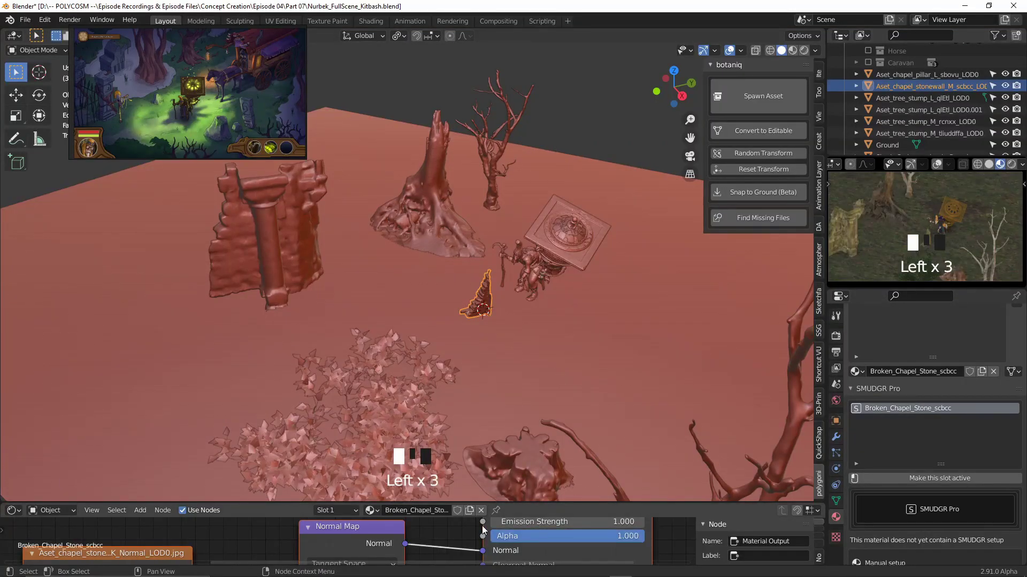
Step: Rotate the imported broken chapel stone wall around Z, scale it up about 2.94 times and join it to the chapel pillar
{"action": "key", "text": "r"}
{"action": "key", "text": "z"}
{"action": "left_click", "coordinate": [439, 237]}
{"action": "key", "text": "s"}
{"action": "left_click", "coordinate": [541, 236]}
{"action": "key", "text": "g"}
{"action": "key", "text": "x"}
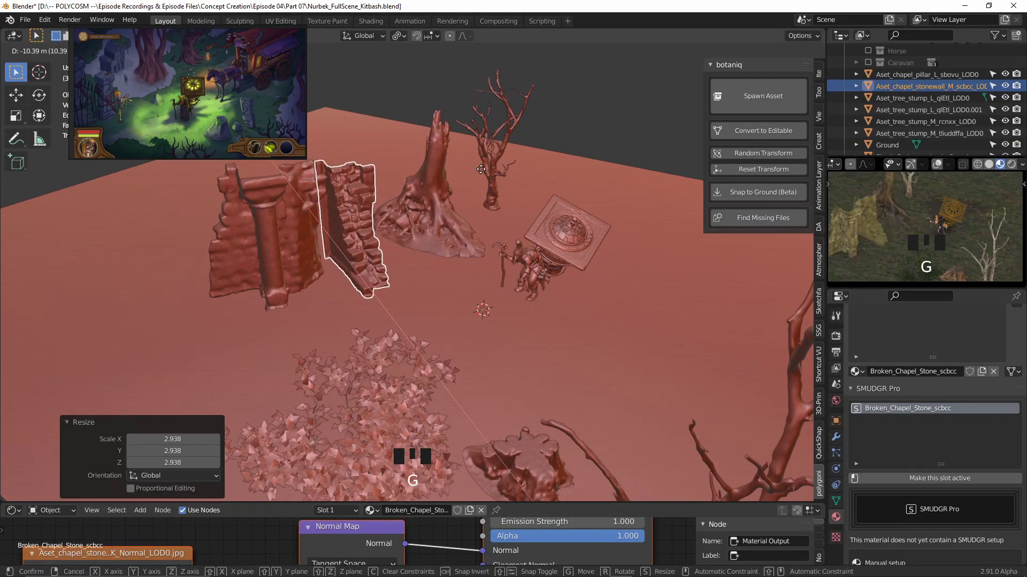
{"action": "left_click", "coordinate": [476, 169]}
{"action": "key", "text": "g"}
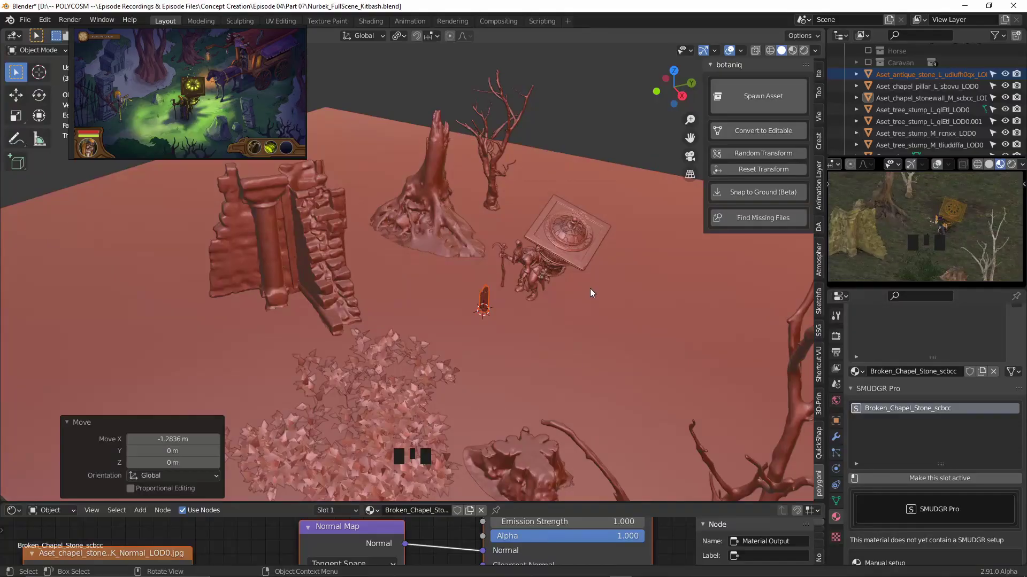
Step: Scale the imported antique stone up about 2.42 times and place it in front of the character, rotated -265° around Z
{"action": "key", "text": "s"}
{"action": "left_click", "coordinate": [605, 250]}
{"action": "key", "text": "g"}
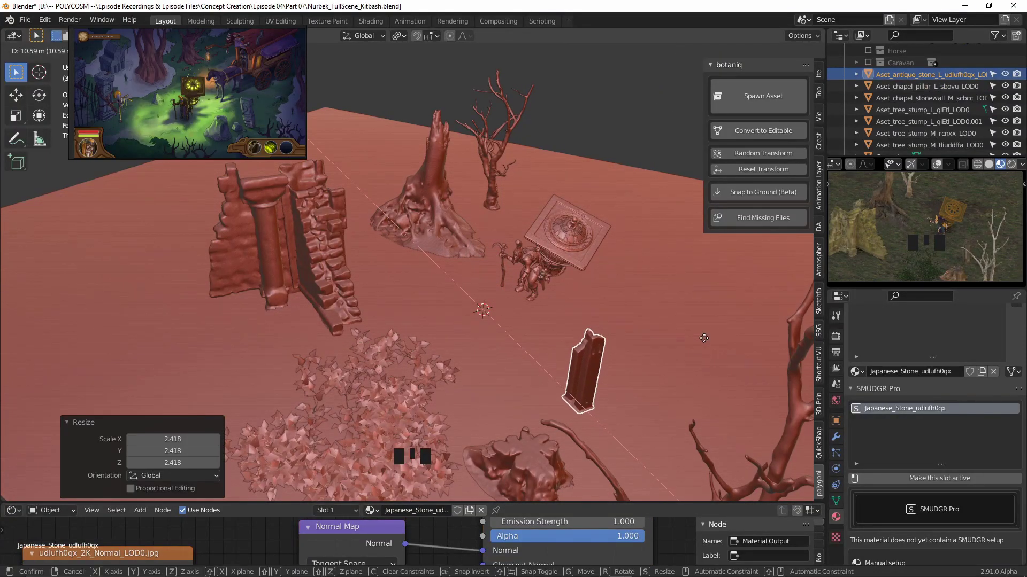
{"action": "left_click", "coordinate": [537, 357]}
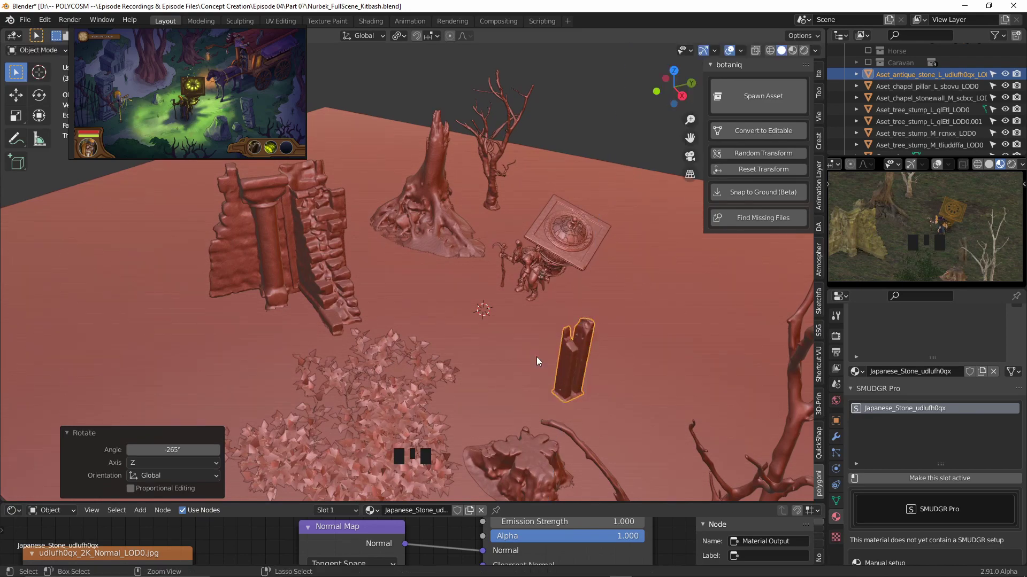
Step: Rotate the bare tree in the foreground -92.5° around Z
{"action": "left_click", "coordinate": [579, 440]}
{"action": "key", "text": "r"}
{"action": "key", "text": "z"}
{"action": "left_click", "coordinate": [65, 216]}
Step: Export the mossy granite rock from Quixel Bridge and bring it into the Blender scene
{"action": "key", "text": "alt+Tab"}
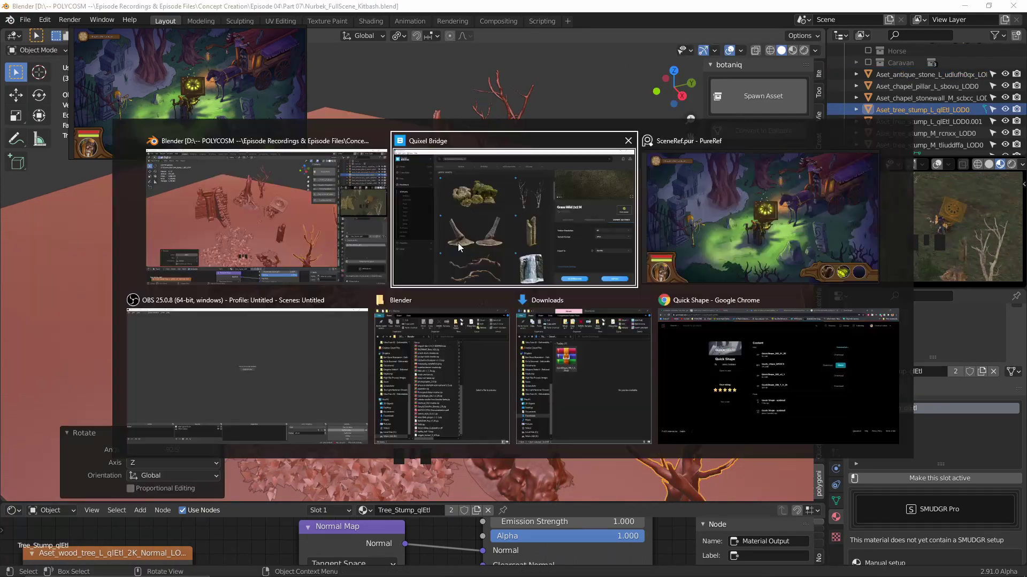
{"action": "scroll", "coordinate": [500, 264], "scroll_direction": "down", "scroll_amount": 5}
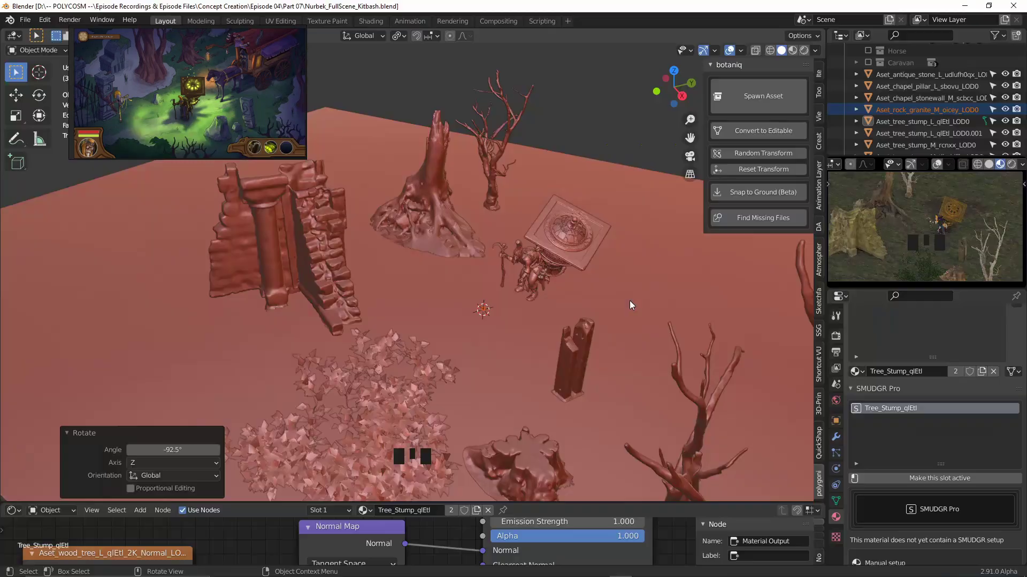
{"action": "double_click", "coordinate": [483, 308]}
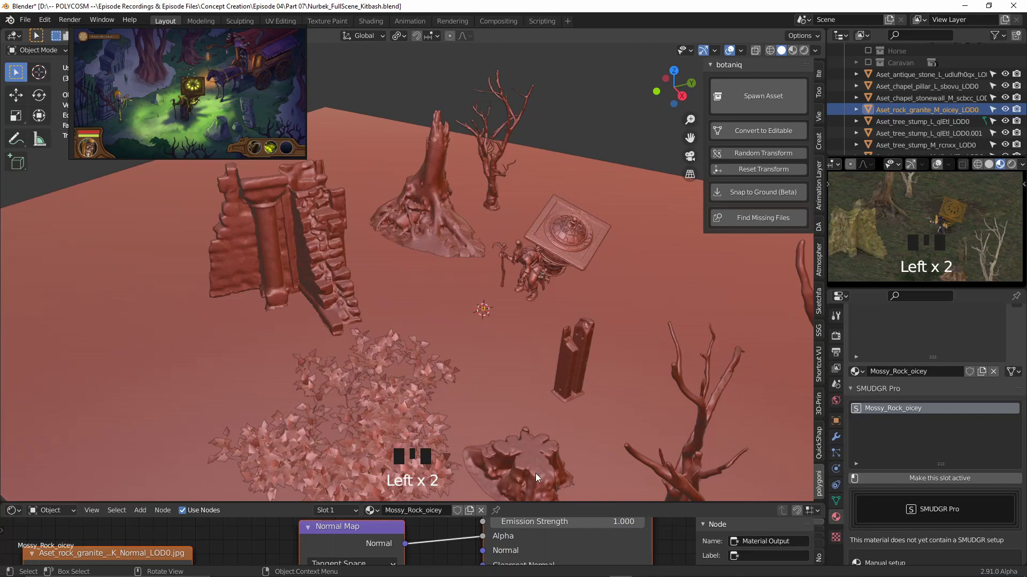
Step: Scale the mossy rock, place it beside the antique stone and rotate it 129° around Z
{"action": "key", "text": "s"}
{"action": "left_click", "coordinate": [653, 203]}
{"action": "key", "text": "r"}
{"action": "key", "text": "z"}
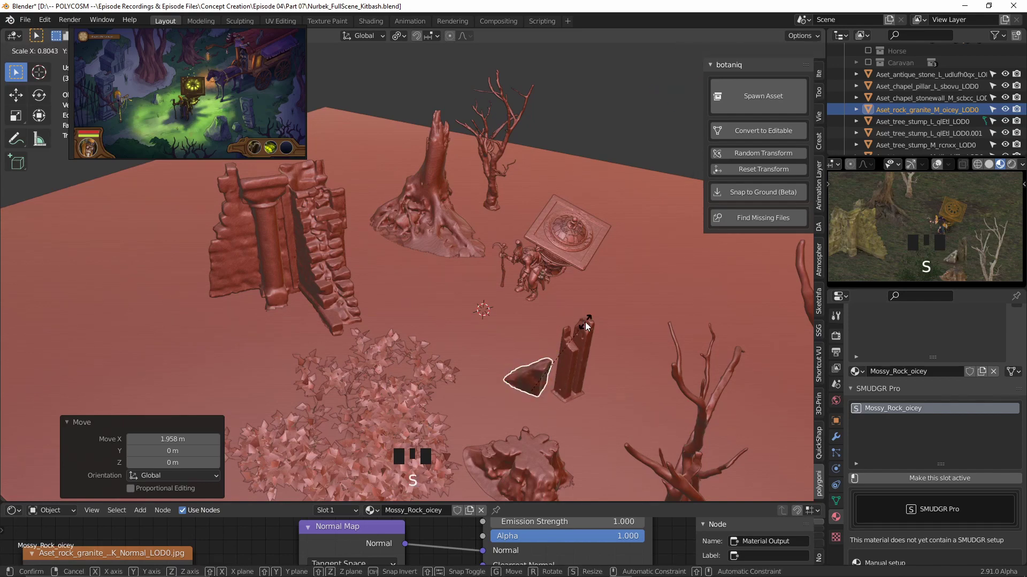
{"action": "left_click", "coordinate": [442, 356]}
{"action": "middle_click_drag", "start_coordinate": [443, 355], "coordinate": [605, 356]}
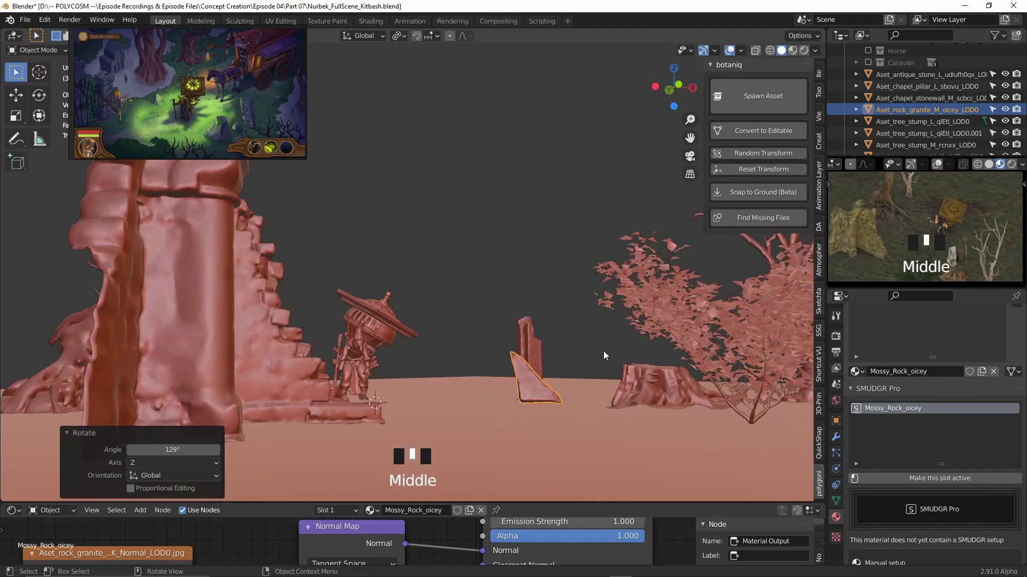
{"action": "left_click", "coordinate": [549, 315]}
{"action": "middle_click_drag", "start_coordinate": [548, 315], "coordinate": [519, 401]}
Step: Move the old tree stump along X toward the bare foreground tree and save the file
{"action": "left_click", "coordinate": [593, 401]}
{"action": "middle_click_drag", "start_coordinate": [593, 401], "coordinate": [588, 406]}
{"action": "key", "text": "g"}
{"action": "key", "text": "x"}
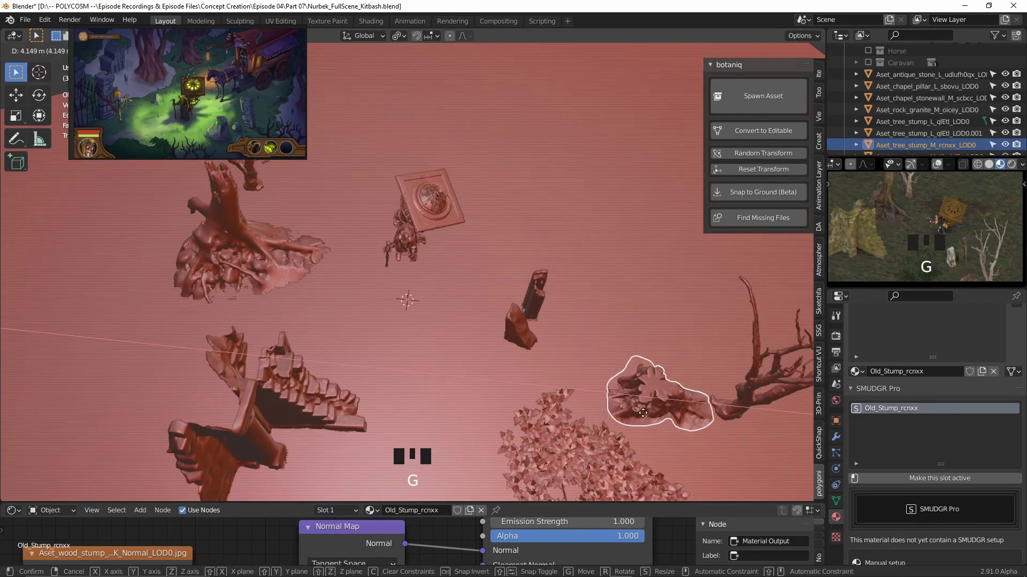
{"action": "left_click", "coordinate": [636, 335]}
{"action": "key", "text": "ctrl+s"}
Step: Export the ancient temple stone block from Quixel Bridge and return to Blender
{"action": "key", "text": "alt+Tab"}
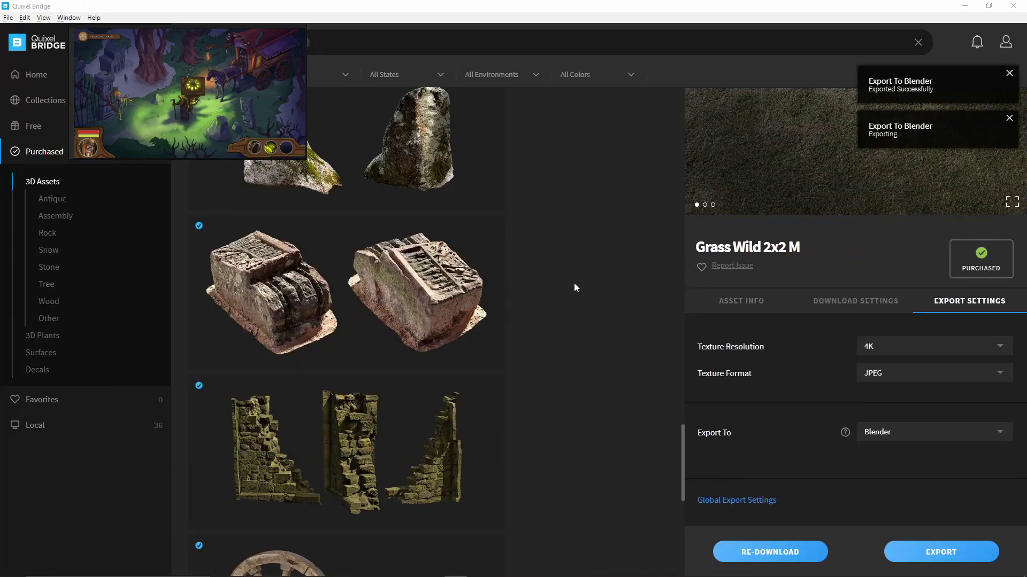
{"action": "key", "text": "alt+Tab"}
{"action": "left_click", "coordinate": [648, 213]}
Step: Scale the ancient temple block up, finishing with a factor of about 1.31, and place it beside the ruined chapel wall
{"action": "key", "text": "s"}
{"action": "left_click", "coordinate": [625, 521]}
{"action": "middle_click_drag", "start_coordinate": [623, 357], "coordinate": [526, 321]}
{"action": "key", "text": "s"}
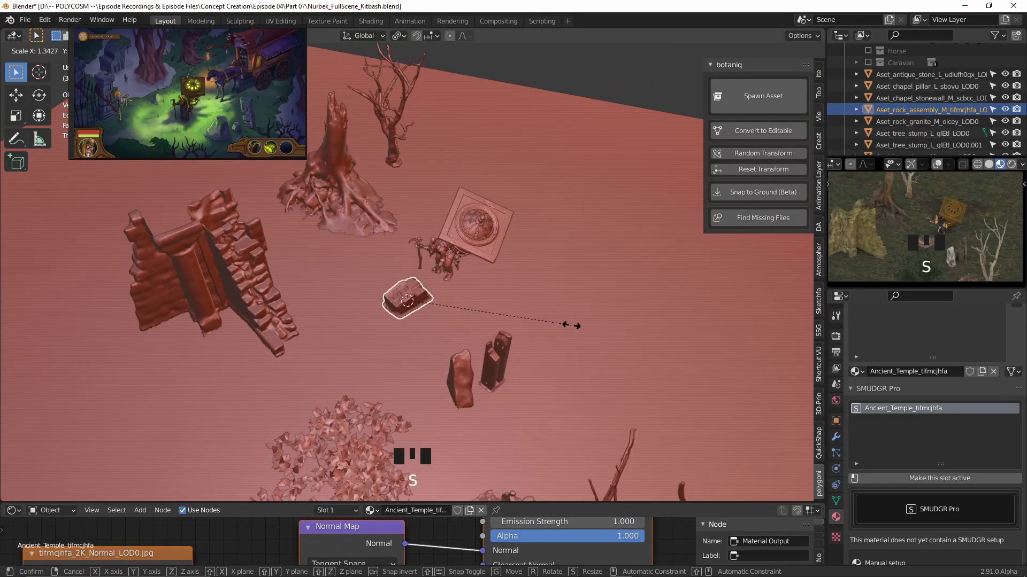
{"action": "left_click", "coordinate": [556, 322]}
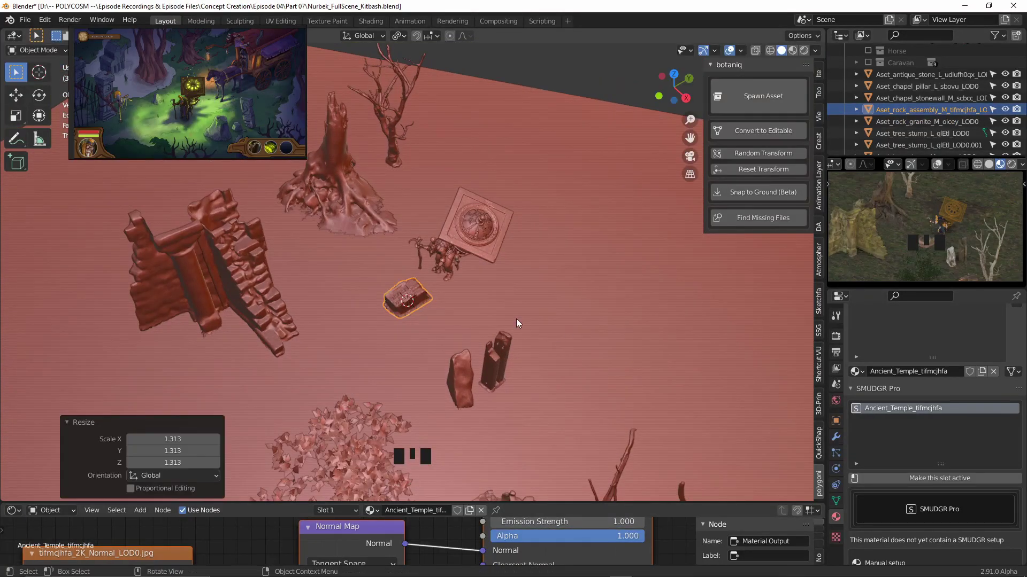
{"action": "left_click", "coordinate": [384, 323]}
Step: Tilt the mossy rock with a free rotation and a rotation around X so it lies low beside the antique stone
{"action": "left_click", "coordinate": [464, 373]}
{"action": "key", "text": "r"}
{"action": "key", "text": "r"}
{"action": "left_click", "coordinate": [542, 300]}
{"action": "key", "text": "r"}
{"action": "key", "text": "x"}
{"action": "left_click", "coordinate": [562, 455]}
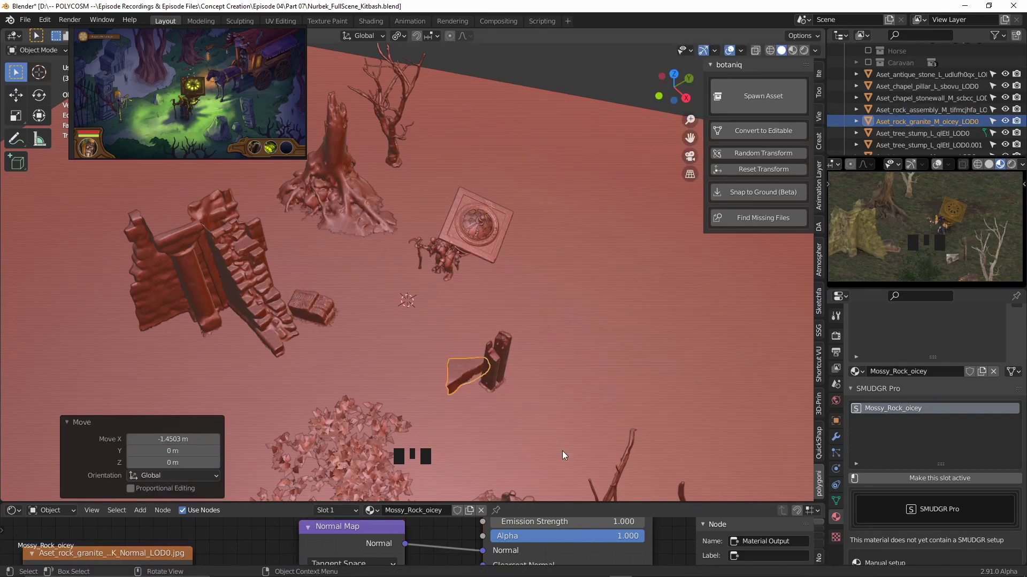
Step: Duplicate the large tree stump and move the copy about 10.38 m along Y
{"action": "left_click", "coordinate": [344, 167]}
{"action": "key", "text": "shift+d"}
{"action": "left_click", "coordinate": [362, 184]}
{"action": "key", "text": "g"}
{"action": "key", "text": "y"}
{"action": "left_click", "coordinate": [476, 98]}
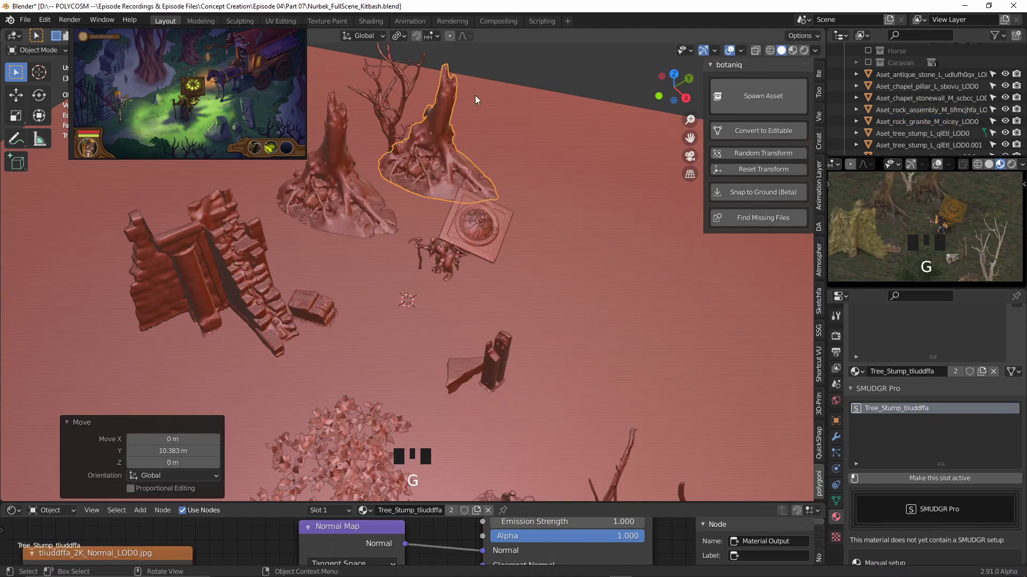
Step: Scale down the copied stump, lower it near the dead tree behind the character and rotate it around Z
{"action": "key", "text": "s"}
{"action": "key", "text": "z"}
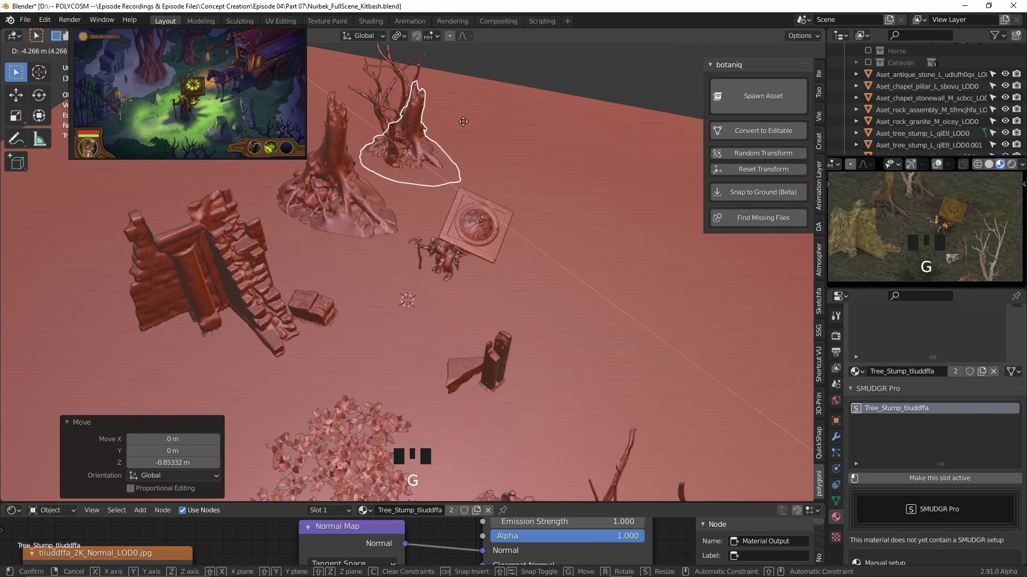
{"action": "left_click", "coordinate": [473, 119]}
{"action": "key", "text": "r"}
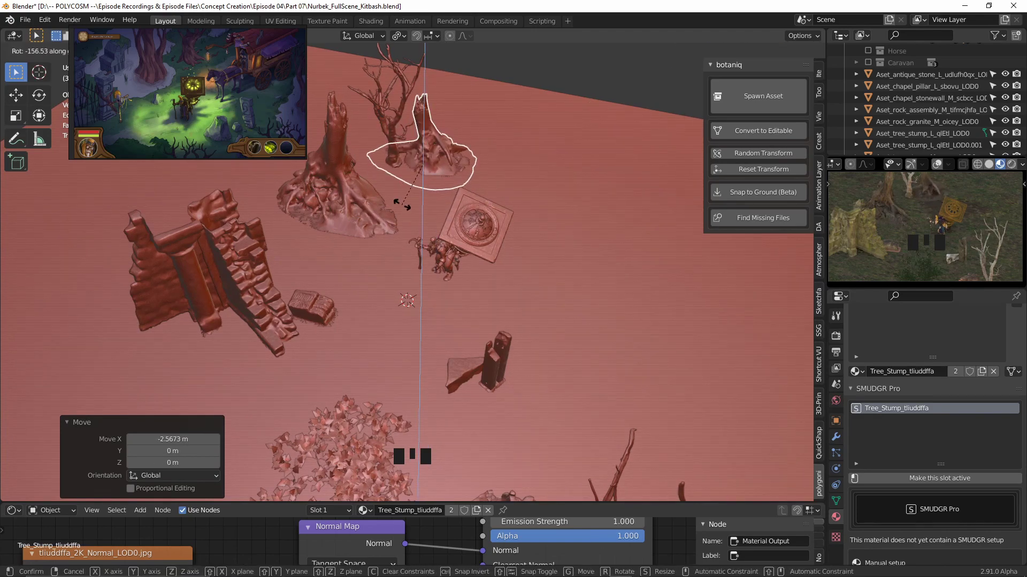
{"action": "left_click", "coordinate": [434, 220]}
Step: Move the dead tree along Y over the small stump and scale it up about 1.5 times
{"action": "left_click", "coordinate": [396, 126]}
{"action": "key", "text": "g"}
{"action": "key", "text": "y"}
{"action": "left_click", "coordinate": [441, 172]}
{"action": "middle_click_drag", "start_coordinate": [442, 172], "coordinate": [508, 254]}
{"action": "key", "text": "s"}
{"action": "left_click", "coordinate": [631, 315]}
Step: Move and rotate the enlarged dead tree to line its trunk up with the small stump
{"action": "key", "text": "g"}
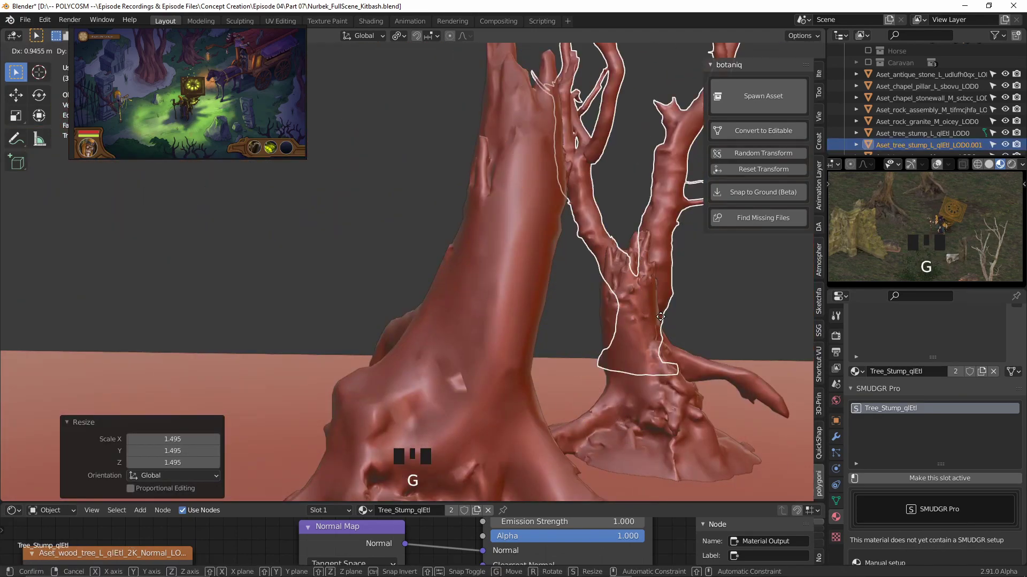
{"action": "left_click", "coordinate": [660, 316]}
{"action": "middle_click_drag", "start_coordinate": [660, 317], "coordinate": [604, 252]}
{"action": "key", "text": "g"}
{"action": "left_click", "coordinate": [605, 252]}
{"action": "key", "text": "r"}
{"action": "left_click", "coordinate": [608, 232]}
{"action": "key", "text": "g"}
{"action": "key", "text": "y"}
Step: Refine the dead tree's rotation and shift it about -0.25 m along Y so its trunk sits on the stump
{"action": "middle_click_drag", "start_coordinate": [625, 369], "coordinate": [520, 249]}
{"action": "left_click", "coordinate": [603, 252]}
{"action": "key", "text": "r"}
{"action": "left_click", "coordinate": [605, 231]}
{"action": "key", "text": "g"}
{"action": "left_click", "coordinate": [642, 310]}
{"action": "key", "text": "g"}
{"action": "key", "text": "y"}
{"action": "left_click", "coordinate": [627, 311]}
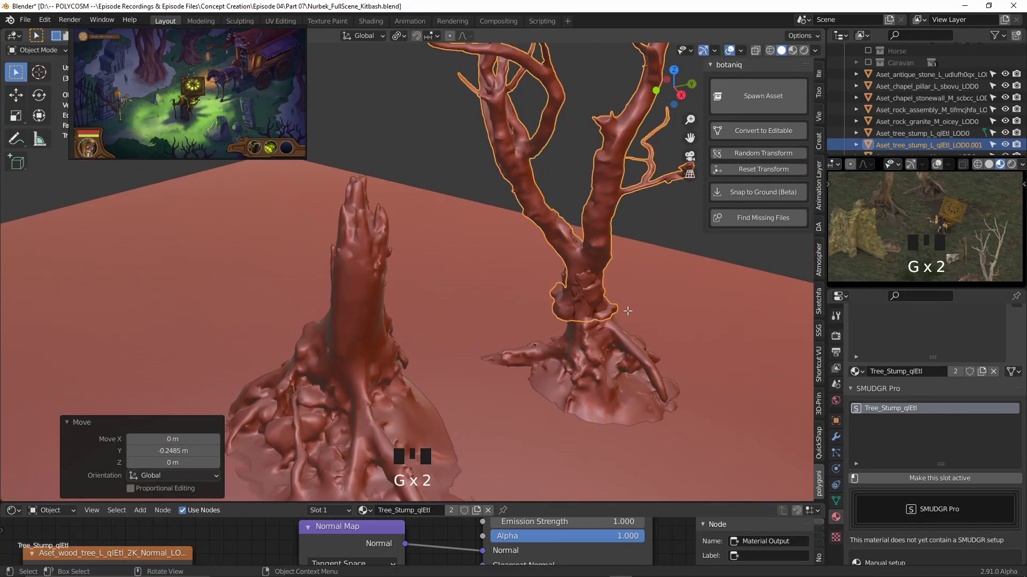
Step: Delete the dead tree's root geometry below the trunk in Edit Mode and return to Object Mode
{"action": "key", "text": "Tab"}
{"action": "middle_click_drag", "start_coordinate": [627, 312], "coordinate": [650, 291]}
{"action": "middle_click_drag", "start_coordinate": [650, 422], "coordinate": [681, 415]}
{"action": "left_click_drag", "start_coordinate": [680, 415], "coordinate": [515, 346]}
{"action": "key", "text": "Delete"}
{"action": "key", "text": "Tab"}
{"action": "middle_click_drag", "start_coordinate": [743, 257], "coordinate": [754, 274]}
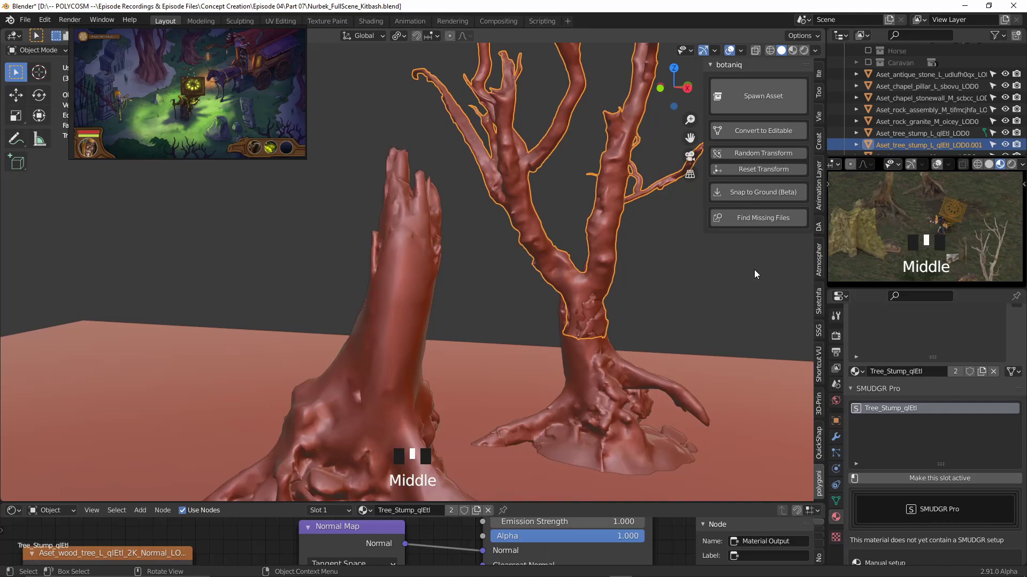
Step: Scale the dead tree and its stump down together, finishing with a factor of 0.786, and rotate them around Z
{"action": "left_click", "coordinate": [620, 377], "text": "shift"}
{"action": "key", "text": "s"}
{"action": "left_click", "coordinate": [610, 291]}
{"action": "key", "text": "s"}
{"action": "left_click", "coordinate": [610, 303]}
{"action": "key", "text": "r"}
{"action": "key", "text": "z"}
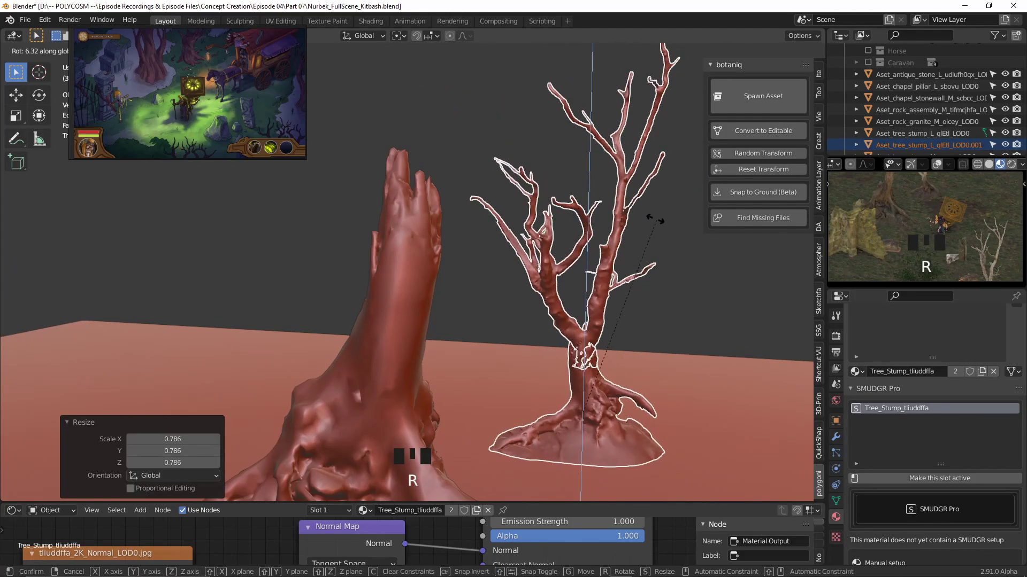
{"action": "left_click", "coordinate": [615, 244]}
Step: Shift the dead tree's upper part about 0.056 m along Y and fine-tune its fit on the stump
{"action": "left_click", "coordinate": [612, 246]}
{"action": "key", "text": "g"}
{"action": "key", "text": "y"}
{"action": "left_click", "coordinate": [615, 251]}
{"action": "middle_click_drag", "start_coordinate": [615, 252], "coordinate": [633, 294]}
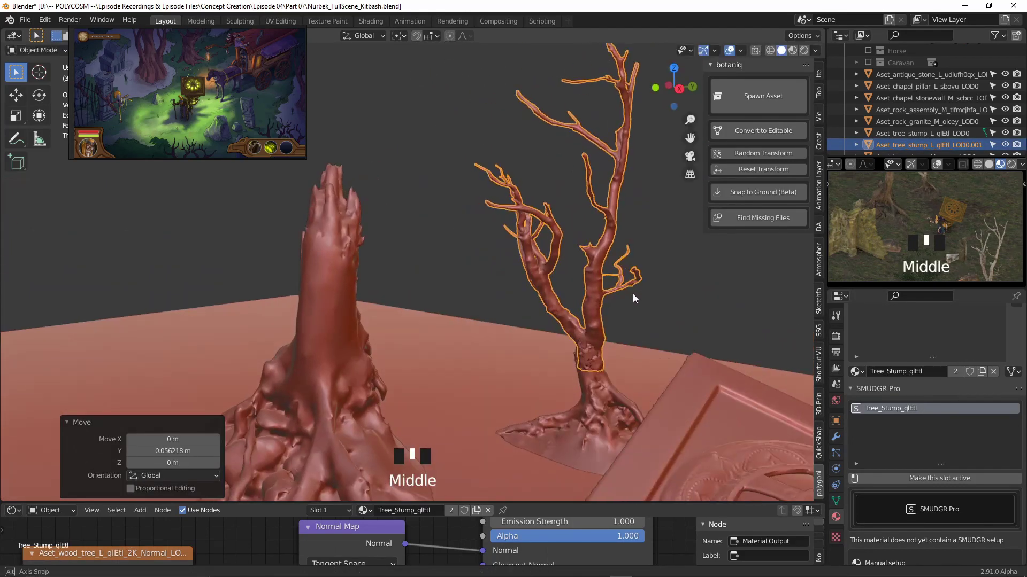
{"action": "key", "text": "g"}
{"action": "left_click", "coordinate": [657, 285]}
{"action": "left_click", "coordinate": [668, 313]}
Step: Select the dead tree and its stump, widen both along X and save the file
{"action": "left_click", "coordinate": [612, 385]}
{"action": "left_click", "coordinate": [600, 329], "text": "shift"}
{"action": "key", "text": "s"}
{"action": "key", "text": "x"}
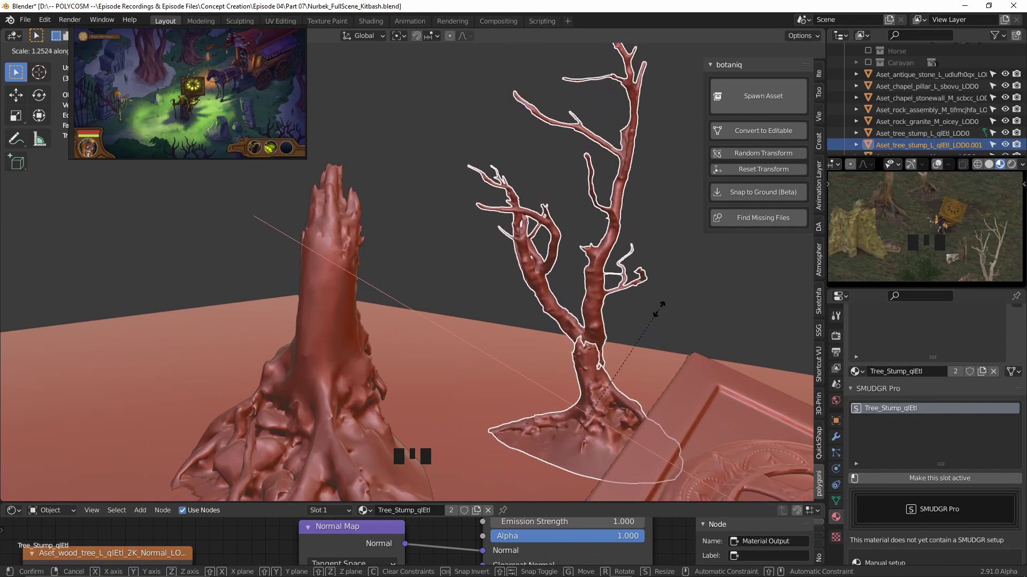
{"action": "left_click", "coordinate": [678, 310]}
{"action": "key", "text": "ctrl+s"}
Step: Import the Fence_1 model from the Sketchfab search results for "fence"
{"action": "left_click", "coordinate": [818, 303]}
{"action": "left_click", "coordinate": [577, 140]}
{"action": "scroll", "coordinate": [576, 140], "scroll_direction": "down", "scroll_amount": 4}
{"action": "mouse_move", "coordinate": [577, 160]}
{"action": "middle_mouse_down"}
{"action": "mouse_move", "coordinate": [585, 311]}
{"action": "mouse_move", "coordinate": [615, 297]}
{"action": "middle_mouse_up"}
Step: Enlarge the node editor, delete a node from the fence material and connect the Normal Map to the Principled BSDF's Normal input
{"action": "left_click", "coordinate": [421, 424]}
{"action": "left_click_drag", "start_coordinate": [427, 502], "coordinate": [432, 295]}
{"action": "left_click", "coordinate": [387, 360]}
{"action": "key", "text": "Delete"}
{"action": "middle_click_drag", "start_coordinate": [516, 319], "coordinate": [492, 181]}
{"action": "left_click_drag", "start_coordinate": [453, 530], "coordinate": [452, 531]}
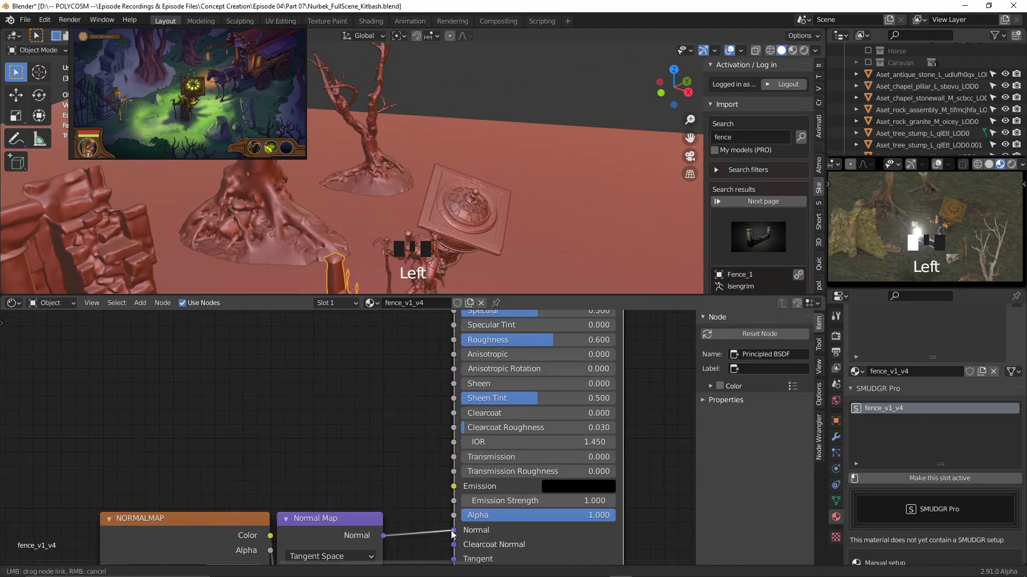
Step: Rotate the fence -99.1° around Z and stretch it about 1.5 times in height along Z
{"action": "key", "text": "r"}
{"action": "key", "text": "z"}
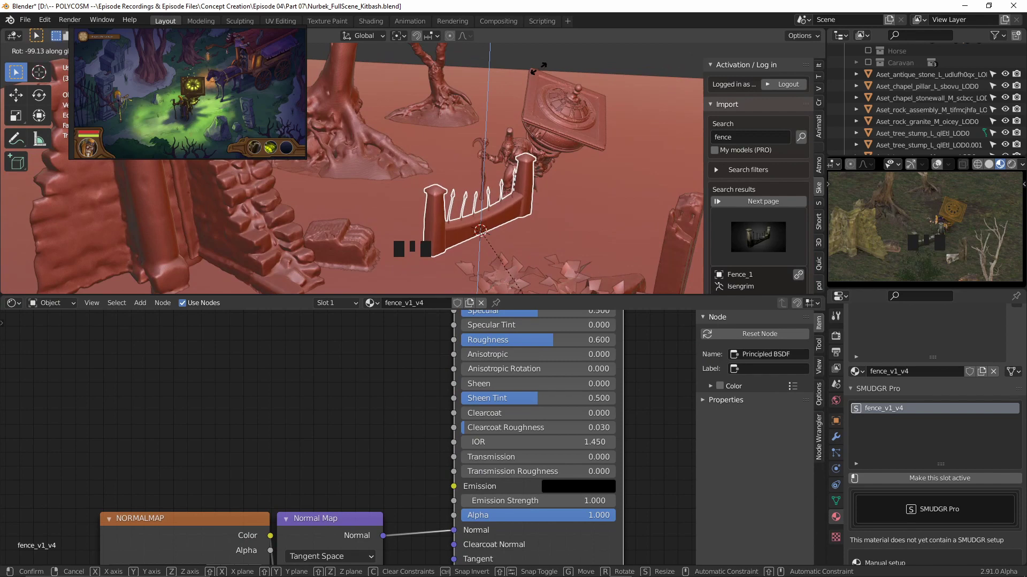
{"action": "left_click", "coordinate": [538, 68]}
{"action": "key", "text": "s"}
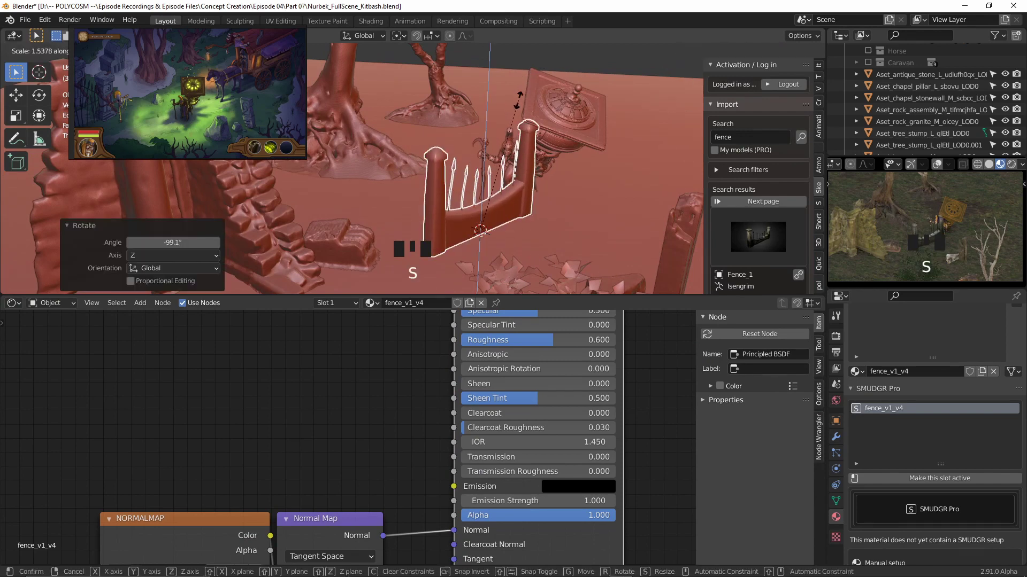
{"action": "left_click", "coordinate": [523, 99]}
Step: Move the fence along Y and X so it extends from the ruined chapel pillar
{"action": "key", "text": "g"}
{"action": "key", "text": "y"}
{"action": "left_click", "coordinate": [316, 139]}
{"action": "middle_click_drag", "start_coordinate": [316, 139], "coordinate": [481, 214], "text": "shift"}
{"action": "key", "text": "g"}
{"action": "key", "text": "x"}
{"action": "left_click", "coordinate": [428, 150]}
Step: Duplicate the fence, rotate the copy 90° around the vertical axis and move it to the far side of the chapel pillar
{"action": "key", "text": "KP_7"}
{"action": "key", "text": "r"}
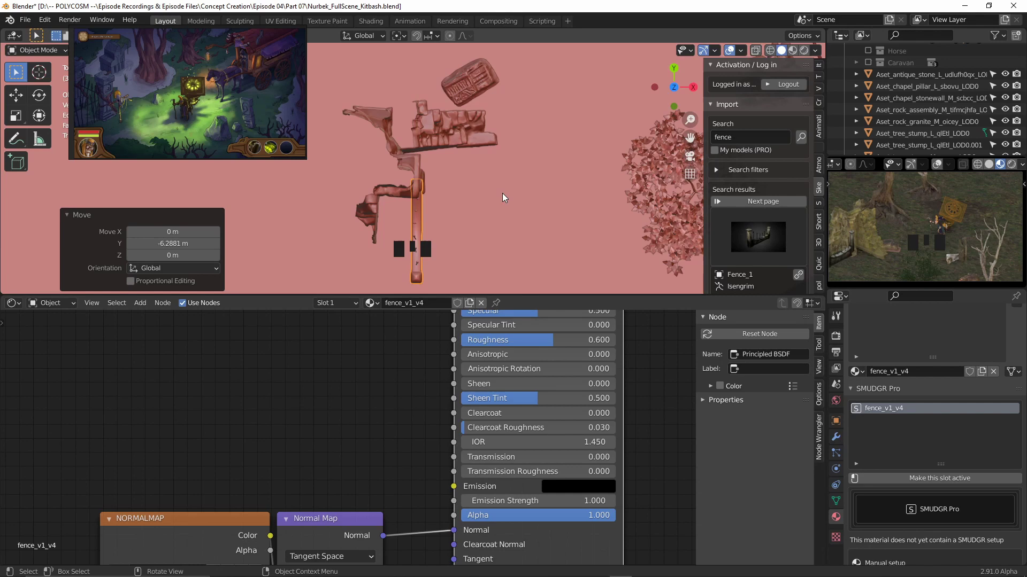
{"action": "left_click", "coordinate": [383, 246]}
{"action": "key", "text": "g"}
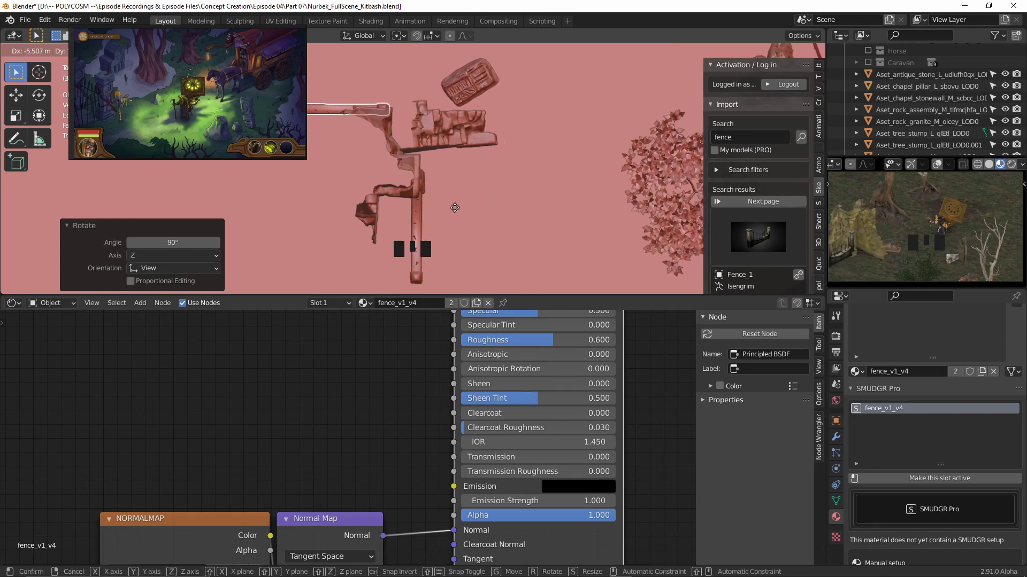
{"action": "left_click", "coordinate": [409, 208]}
Step: Move the ruined chapel pillar to the far end of the fence running along X
{"action": "left_click", "coordinate": [449, 134]}
{"action": "key", "text": "r"}
{"action": "left_click", "coordinate": [580, 126]}
{"action": "left_click", "coordinate": [407, 171]}
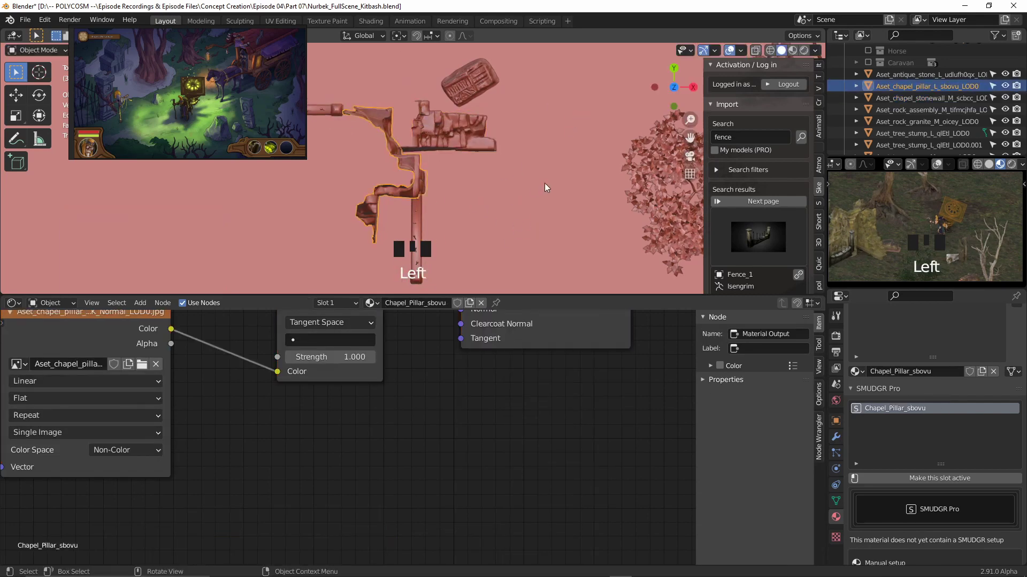
{"action": "key", "text": "g"}
{"action": "right_click", "coordinate": [367, 58]}
{"action": "scroll", "coordinate": [425, 157], "scroll_direction": "down", "scroll_amount": 2}
{"action": "middle_click_drag", "start_coordinate": [424, 158], "coordinate": [615, 246], "text": "shift"}
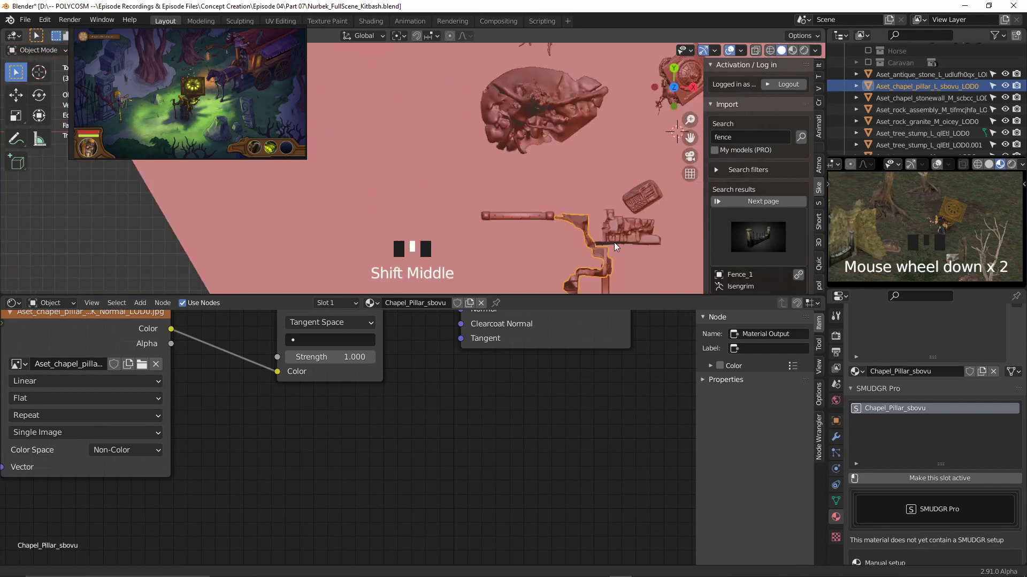
{"action": "key", "text": "g"}
{"action": "left_click", "coordinate": [486, 161]}
Step: Move the broken chapel stone wall over to the relocated chapel pillar and rotate it
{"action": "left_click", "coordinate": [632, 230]}
{"action": "key", "text": "g"}
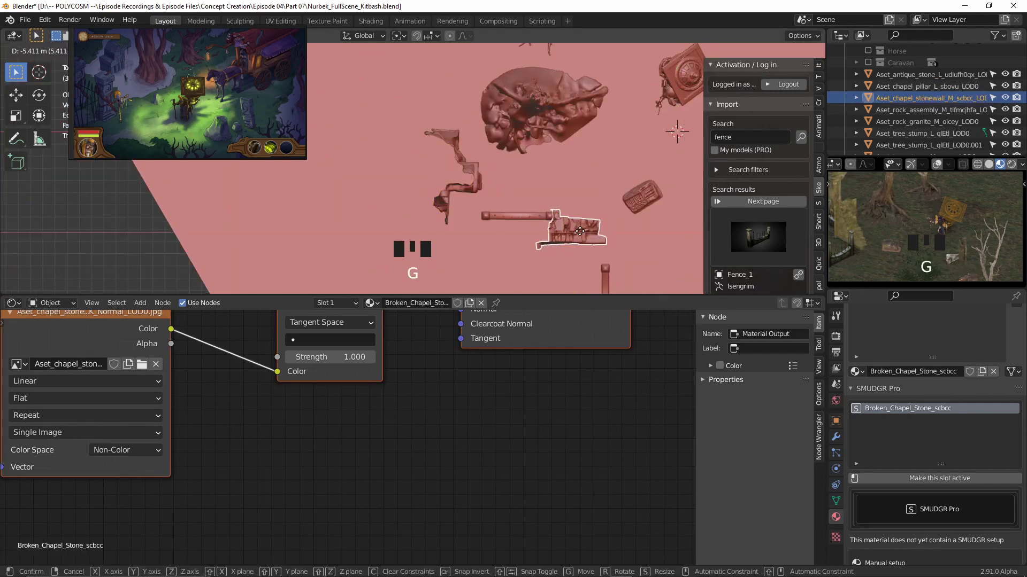
{"action": "left_click", "coordinate": [587, 236]}
{"action": "key", "text": "r"}
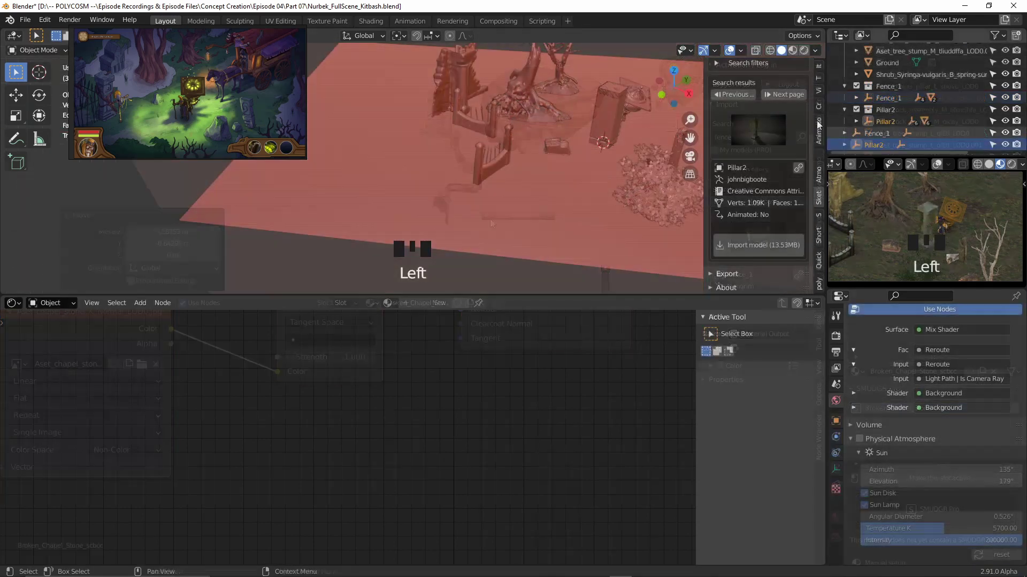
Step: Rotate the imported Pillar2 around Z and move it along Y and X to the corner where the two fences meet
{"action": "key", "text": "r"}
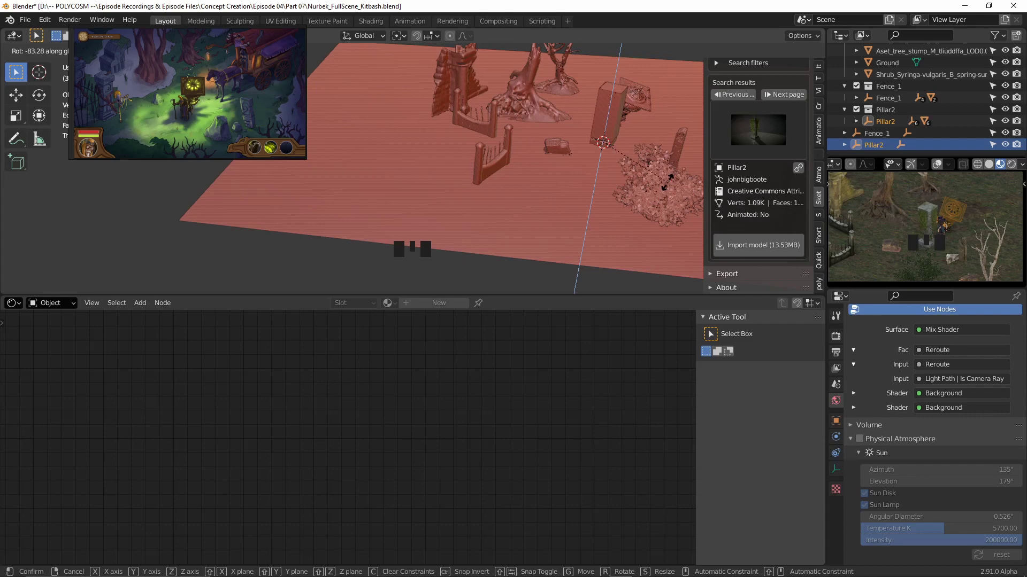
{"action": "left_click", "coordinate": [632, 162]}
{"action": "key", "text": "g"}
{"action": "key", "text": "y"}
{"action": "left_click", "coordinate": [592, 160]}
{"action": "key", "text": "g"}
{"action": "key", "text": "x"}
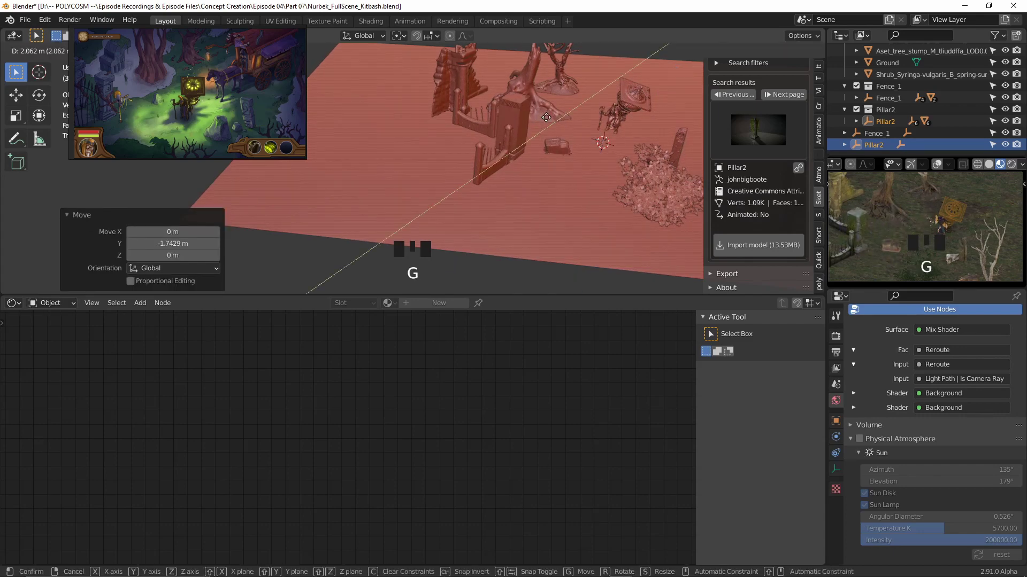
{"action": "left_click", "coordinate": [548, 117]}
Step: Raise the Ancient Temple stone block about 7.79 m along Z
{"action": "left_click", "coordinate": [558, 146]}
{"action": "key", "text": "g"}
{"action": "key", "text": "z"}
{"action": "left_click", "coordinate": [560, 96]}
Step: Rotate the Ancient Temple block in top view and move it along Y and X onto the square pillar
{"action": "key", "text": "KP_7"}
{"action": "key", "text": "r"}
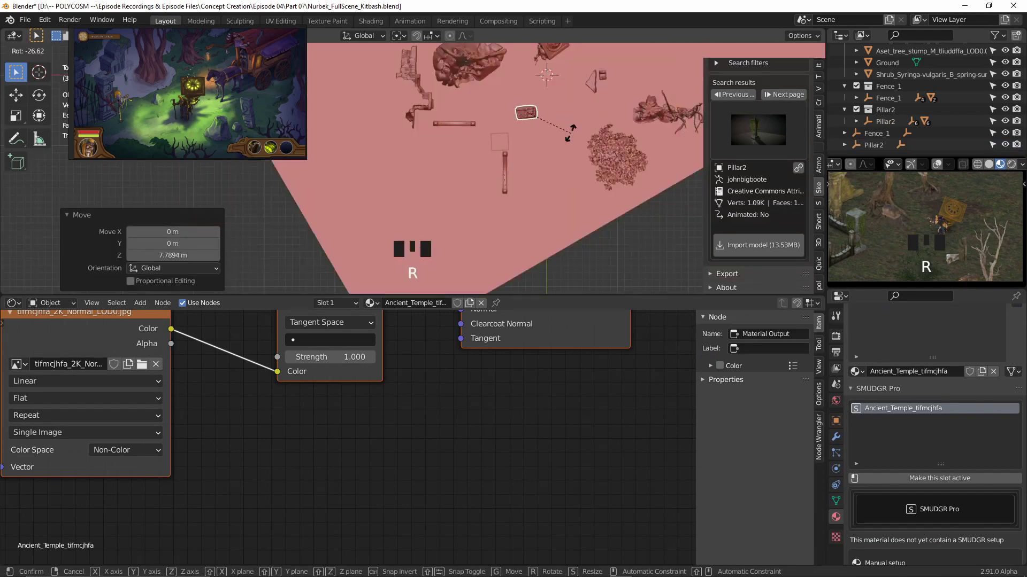
{"action": "left_click", "coordinate": [537, 121]}
{"action": "left_click", "coordinate": [536, 118]}
{"action": "key", "text": "s"}
{"action": "key", "text": "y"}
{"action": "left_click", "coordinate": [575, 134]}
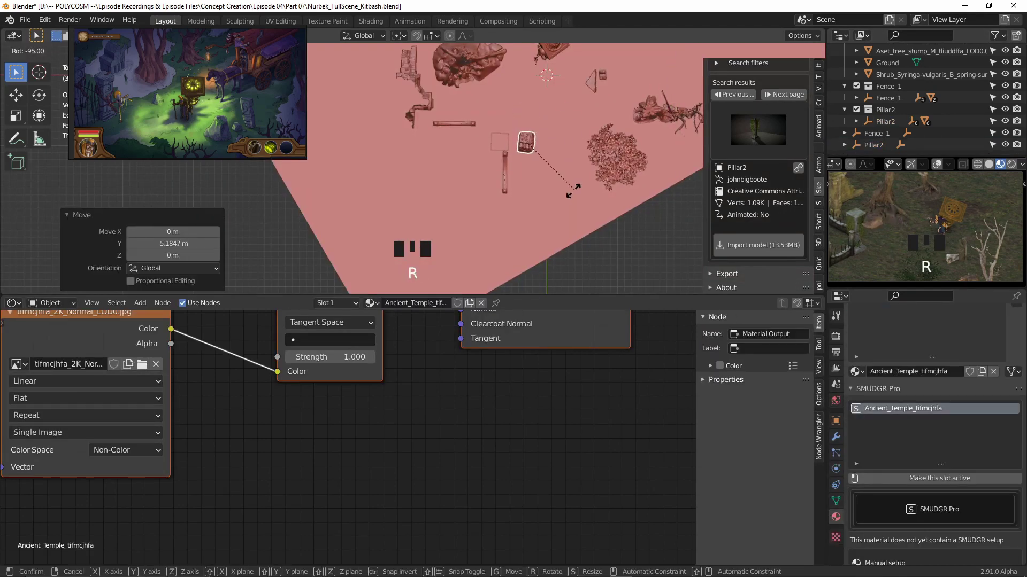
{"action": "left_click", "coordinate": [543, 172]}
Step: Scale the Ancient Temple block along X and rotate it to fit the pillar's top
{"action": "middle_click_drag", "start_coordinate": [887, 219], "coordinate": [924, 203], "text": "shift"}
{"action": "scroll", "coordinate": [924, 203], "scroll_direction": "up", "scroll_amount": 2}
{"action": "scroll", "coordinate": [482, 128], "scroll_direction": "up", "scroll_amount": 4}
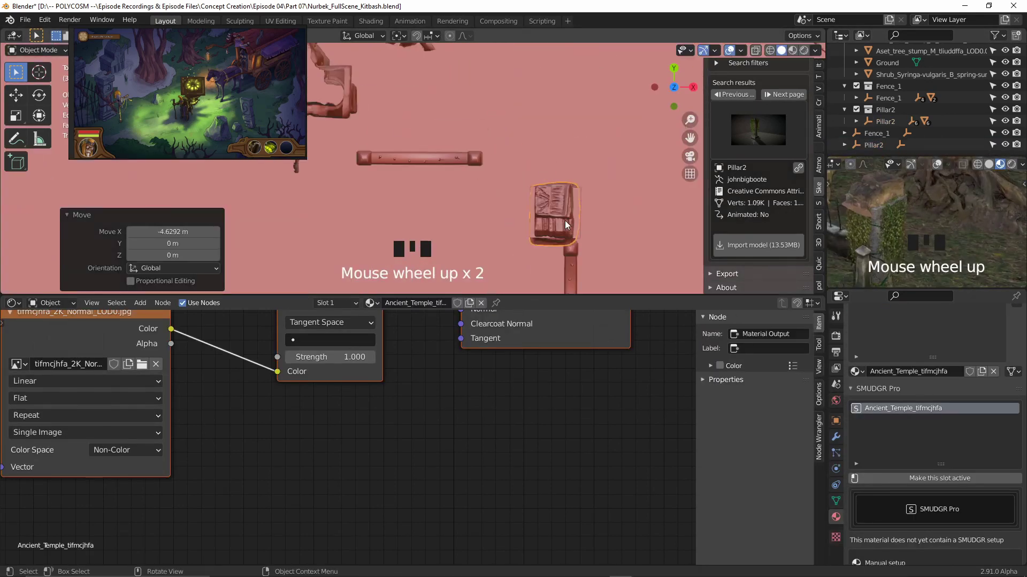
{"action": "middle_click_drag", "start_coordinate": [578, 197], "coordinate": [634, 94]}
{"action": "key", "text": "s"}
{"action": "key", "text": "x"}
{"action": "key", "text": "r"}
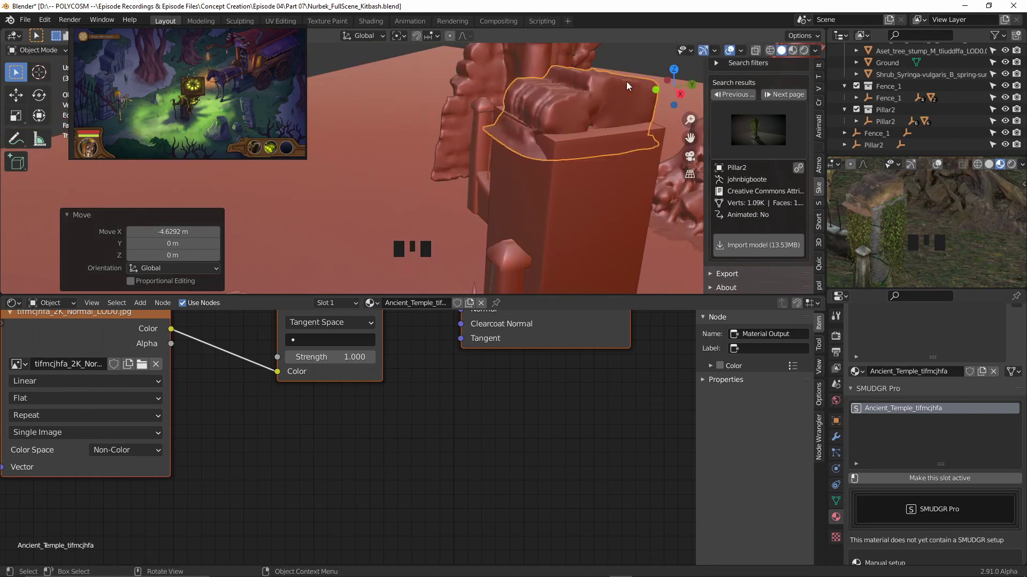
{"action": "left_click", "coordinate": [558, 119]}
Step: Delete the vertices of the Ancient Temple block's flared lower part in Edit Mode with X-ray enabled
{"action": "key", "text": "Tab"}
{"action": "key", "text": "KP_3"}
{"action": "key", "text": "alt+z"}
{"action": "scroll", "coordinate": [589, 133], "scroll_direction": "up", "scroll_amount": 6}
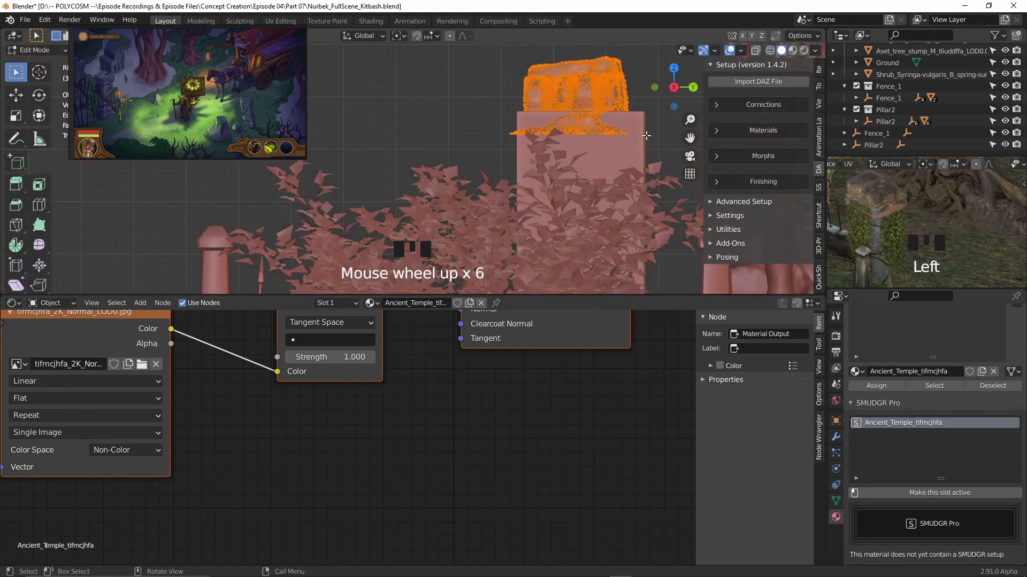
{"action": "left_click_drag", "start_coordinate": [665, 197], "coordinate": [492, 115]}
{"action": "key", "text": "x"}
{"action": "key", "text": "v"}
{"action": "key", "text": "Tab"}
{"action": "key", "text": "alt+z"}
Step: Resize the trimmed stone cap, scaling it along Y, and reposition it over the pillar's top
{"action": "key", "text": "s"}
{"action": "middle_click_drag", "start_coordinate": [609, 123], "coordinate": [554, 184]}
{"action": "left_click", "coordinate": [600, 142]}
{"action": "key", "text": "s"}
{"action": "key", "text": "y"}
{"action": "left_click", "coordinate": [524, 117]}
{"action": "key", "text": "g"}
{"action": "left_click", "coordinate": [588, 123]}
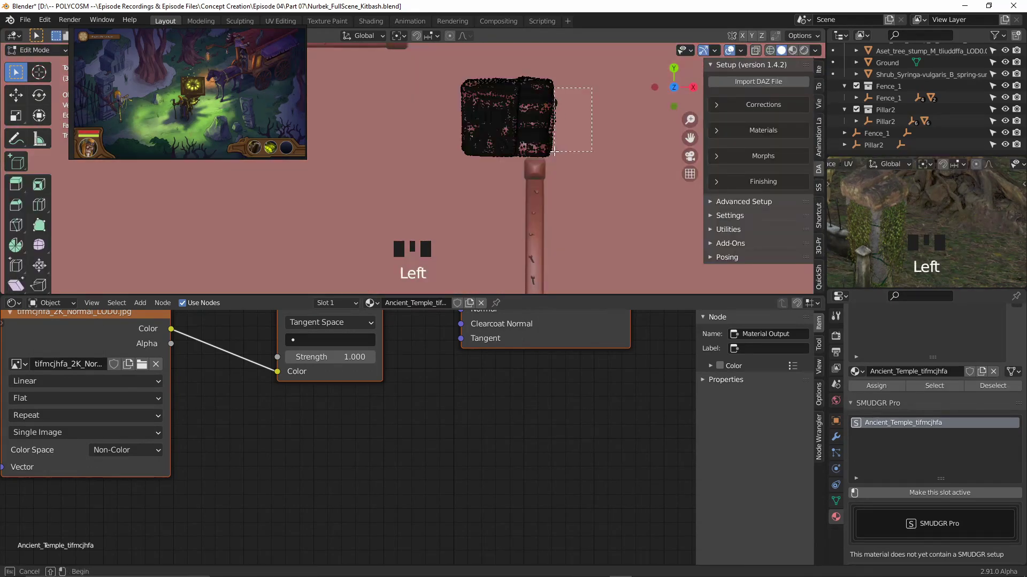
Step: Leave Edit Mode and scale the stone cap uniformly by 0.756
{"action": "key", "text": "Tab"}
{"action": "scroll", "coordinate": [504, 121], "scroll_direction": "down", "scroll_amount": 5}
{"action": "key", "text": "s"}
{"action": "left_click", "coordinate": [545, 120]}
{"action": "scroll", "coordinate": [937, 211], "scroll_direction": "down", "scroll_amount": 7}
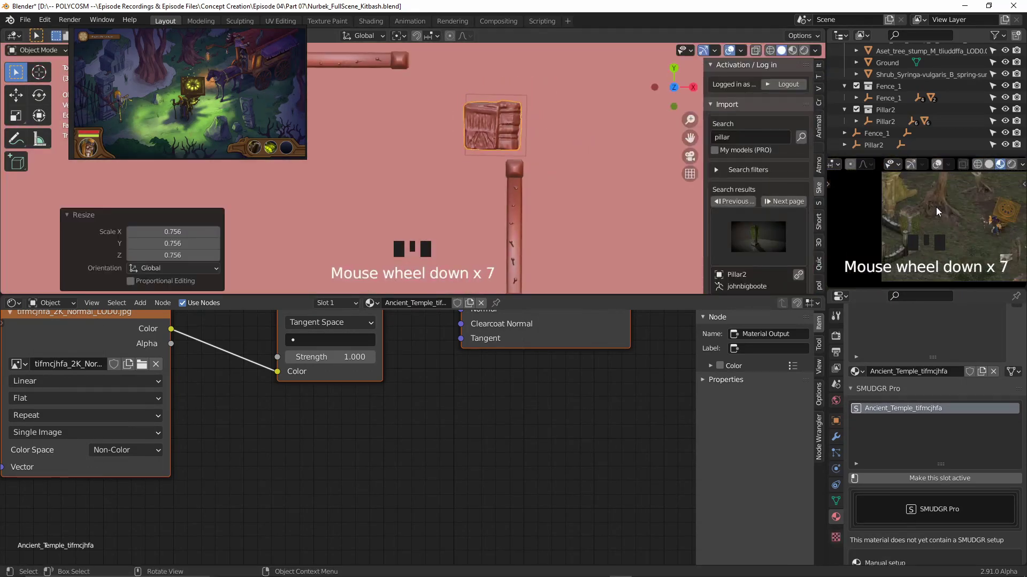
Step: Stretch the fence running along Y about 1.17 times along Y and shift it -0.208 m along Y
{"action": "middle_click_drag", "start_coordinate": [567, 241], "coordinate": [449, 166]}
{"action": "left_click", "coordinate": [434, 214]}
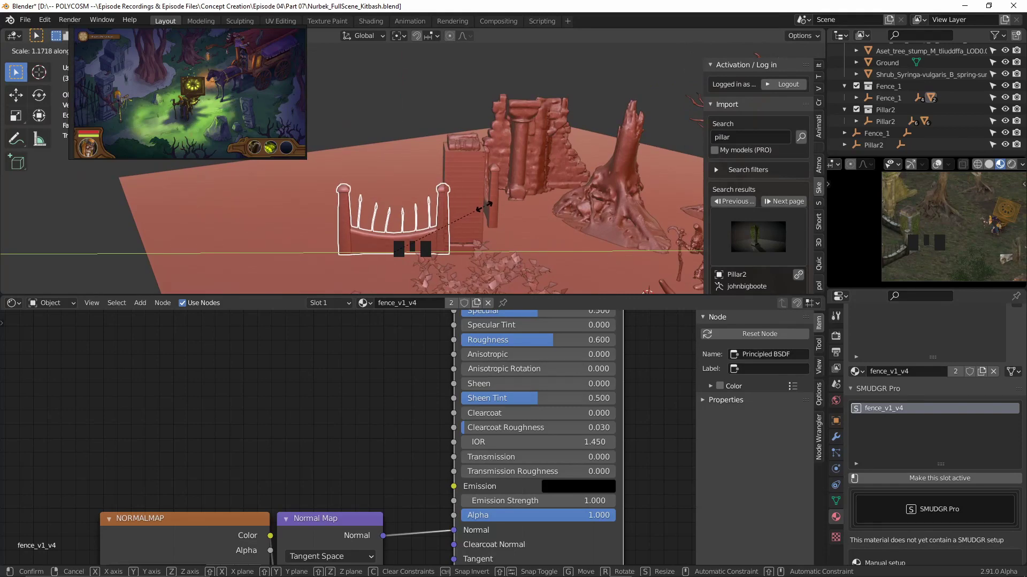
{"action": "left_click", "coordinate": [486, 206]}
{"action": "key", "text": "s"}
{"action": "key", "text": "z"}
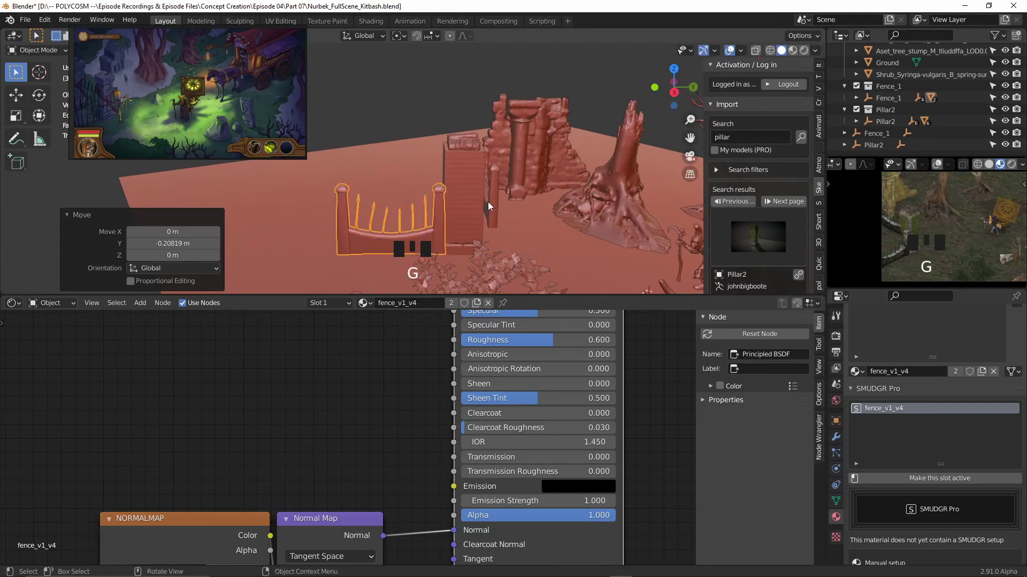
{"action": "left_click", "coordinate": [490, 202]}
Step: Scale the fence between both pillars along X, shift it 0.853 m along X and save the file
{"action": "middle_click_drag", "start_coordinate": [489, 202], "coordinate": [615, 225]}
{"action": "key", "text": "s"}
{"action": "key", "text": "x"}
{"action": "left_click", "coordinate": [631, 221]}
{"action": "key", "text": "g"}
{"action": "key", "text": "x"}
{"action": "middle_click_drag", "start_coordinate": [946, 242], "coordinate": [894, 245], "text": "shift"}
{"action": "key", "text": "ctrl+s"}
Step: Enlarge the 3D viewport by shrinking the node editor below it
{"action": "scroll", "coordinate": [437, 270], "scroll_direction": "down", "scroll_amount": 4}
{"action": "middle_click_drag", "start_coordinate": [636, 233], "coordinate": [580, 243]}
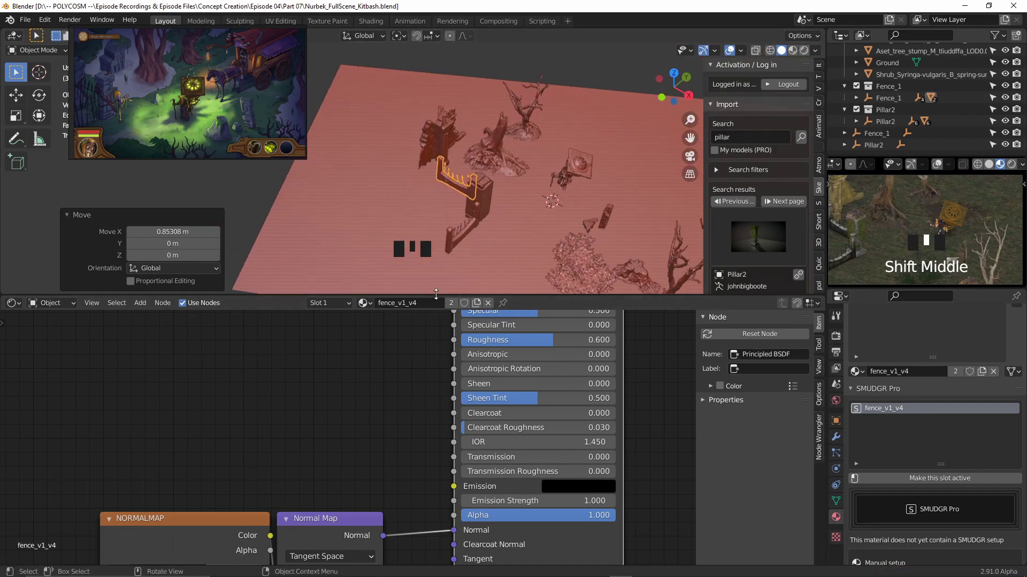
{"action": "left_click_drag", "start_coordinate": [436, 293], "coordinate": [436, 477]}
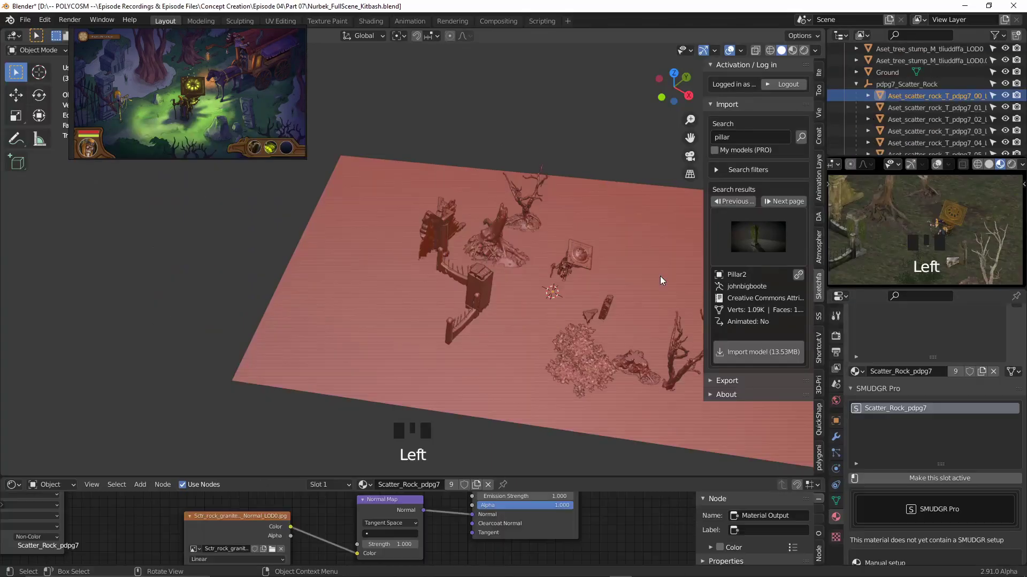
Step: Move scatter rock 00 in front of the character, then enlarge scatter rock 01 and place it near his feet
{"action": "left_click", "coordinate": [668, 249]}
{"action": "middle_click_drag", "start_coordinate": [454, 252], "coordinate": [371, 248], "text": "shift"}
{"action": "key", "text": "g"}
{"action": "left_click", "coordinate": [545, 177]}
{"action": "left_click", "coordinate": [909, 108]}
{"action": "key", "text": "s"}
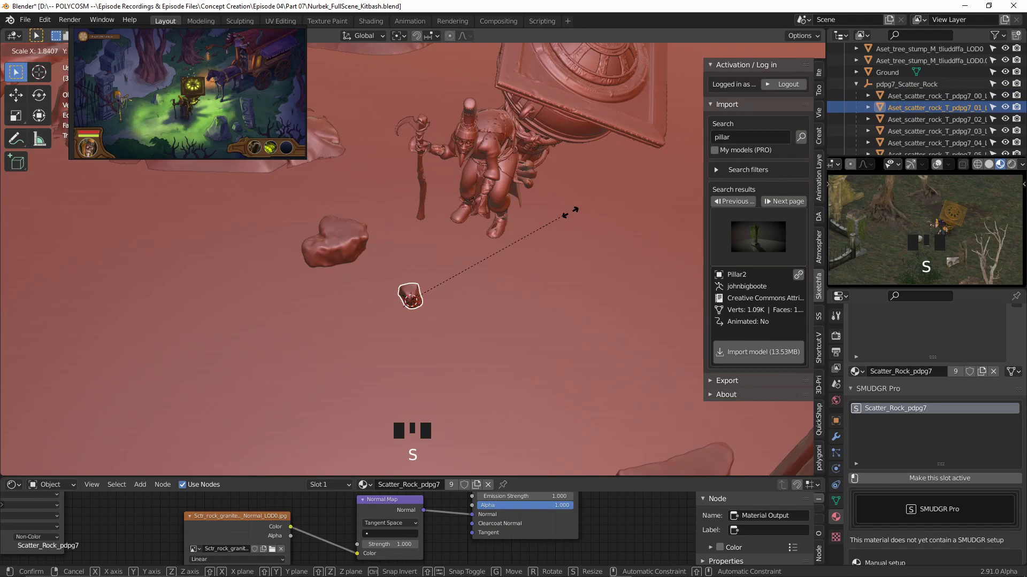
{"action": "left_click", "coordinate": [695, 147]}
{"action": "key", "text": "g"}
Step: Scale scatter rock 02 by 1.47 and move it about -6.67 m along X
{"action": "left_click", "coordinate": [909, 119]}
{"action": "key", "text": "s"}
{"action": "left_click", "coordinate": [711, 230]}
{"action": "key", "text": "g"}
{"action": "key", "text": "x"}
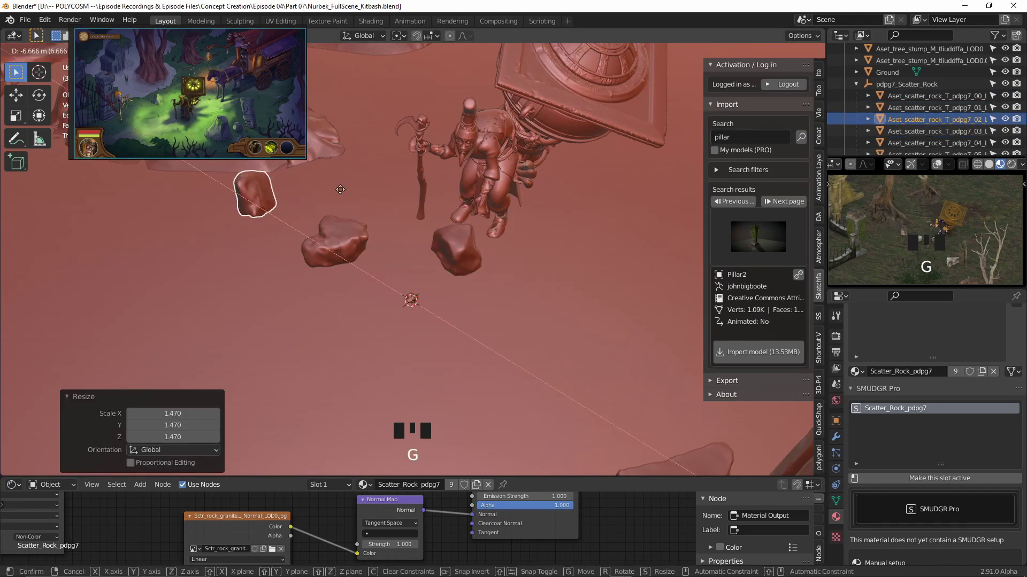
Step: Enlarge scatter rocks 03 and 04 and spread them out in front of the character
{"action": "left_click", "coordinate": [411, 299]}
{"action": "key", "text": "s"}
{"action": "left_click", "coordinate": [499, 284]}
{"action": "key", "text": "g"}
{"action": "left_click", "coordinate": [580, 266]}
{"action": "left_click", "coordinate": [411, 300]}
{"action": "key", "text": "s"}
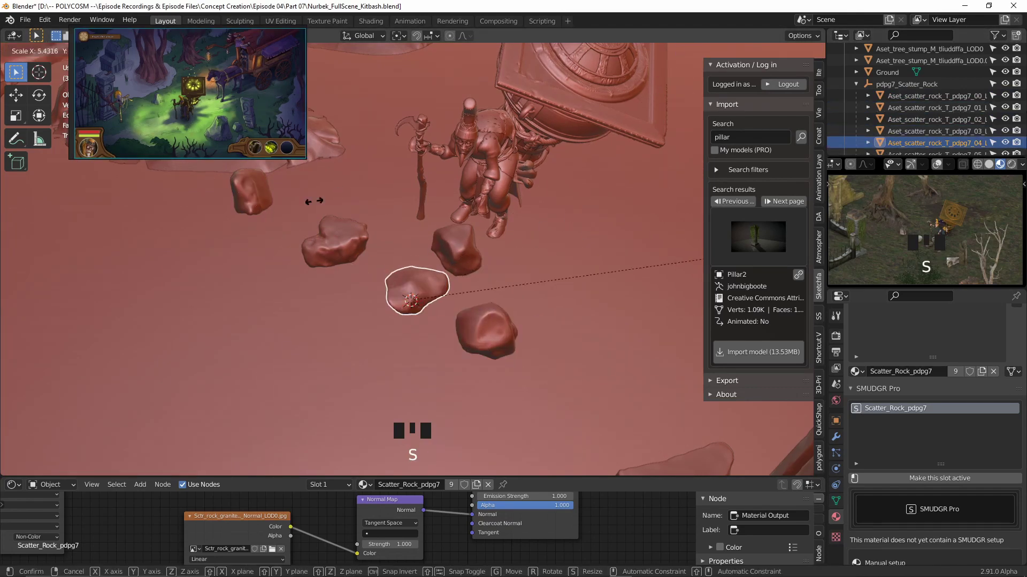
{"action": "left_click", "coordinate": [530, 240]}
{"action": "left_click", "coordinate": [342, 340]}
Step: Enlarge scatter rock 05 and move it -1.8115 m along X and about -3 m along Y
{"action": "left_click", "coordinate": [411, 299]}
{"action": "key", "text": "s"}
{"action": "left_click", "coordinate": [484, 275]}
{"action": "key", "text": "g"}
{"action": "key", "text": "x"}
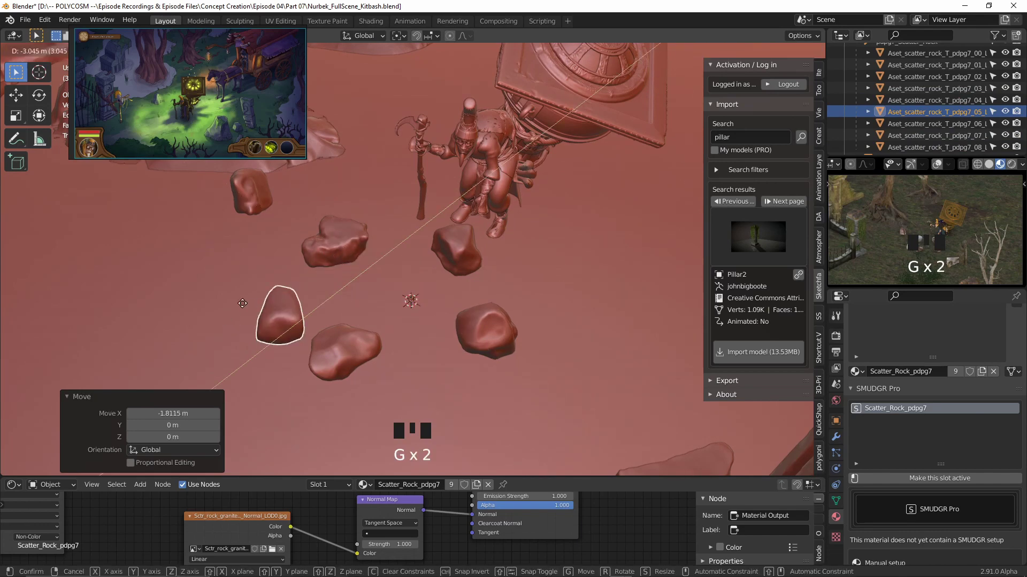
{"action": "left_click", "coordinate": [252, 296]}
Step: Enlarge scatter rocks 06 and 07 and place them among the other rocks around the 3D cursor
{"action": "left_click", "coordinate": [411, 299]}
{"action": "key", "text": "s"}
{"action": "left_click", "coordinate": [506, 259]}
{"action": "key", "text": "g"}
{"action": "left_click", "coordinate": [619, 261]}
{"action": "left_click", "coordinate": [412, 300]}
{"action": "key", "text": "s"}
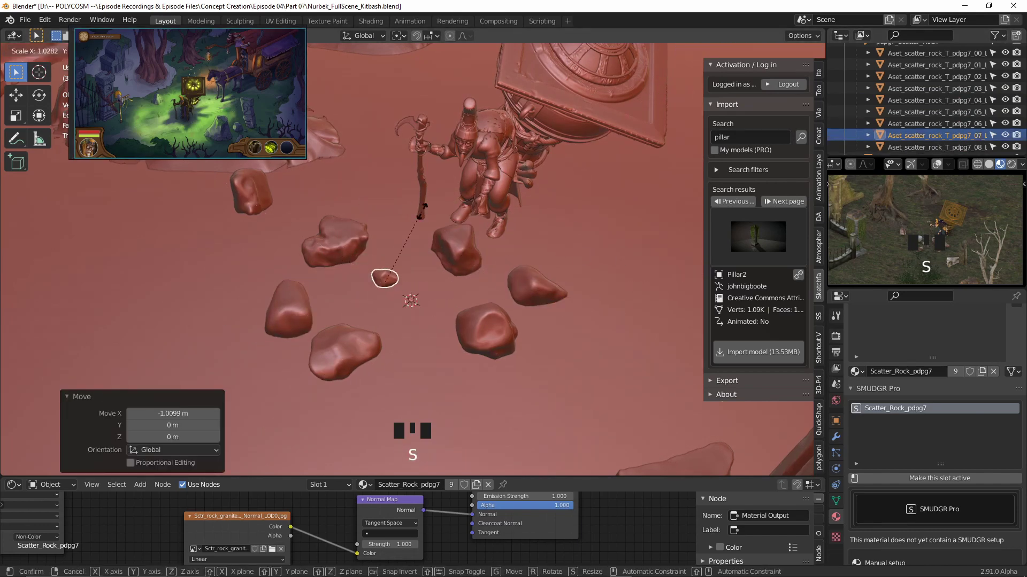
{"action": "left_click", "coordinate": [437, 181]}
Step: Enlarge scatter rock 08 at the 3D cursor and raise it 0.152 m along Z
{"action": "left_click", "coordinate": [411, 299]}
{"action": "key", "text": "s"}
{"action": "left_click", "coordinate": [444, 291]}
{"action": "key", "text": "g"}
{"action": "key", "text": "z"}
{"action": "left_click", "coordinate": [444, 286]}
{"action": "middle_click_drag", "start_coordinate": [925, 240], "coordinate": [926, 220], "text": "shift"}
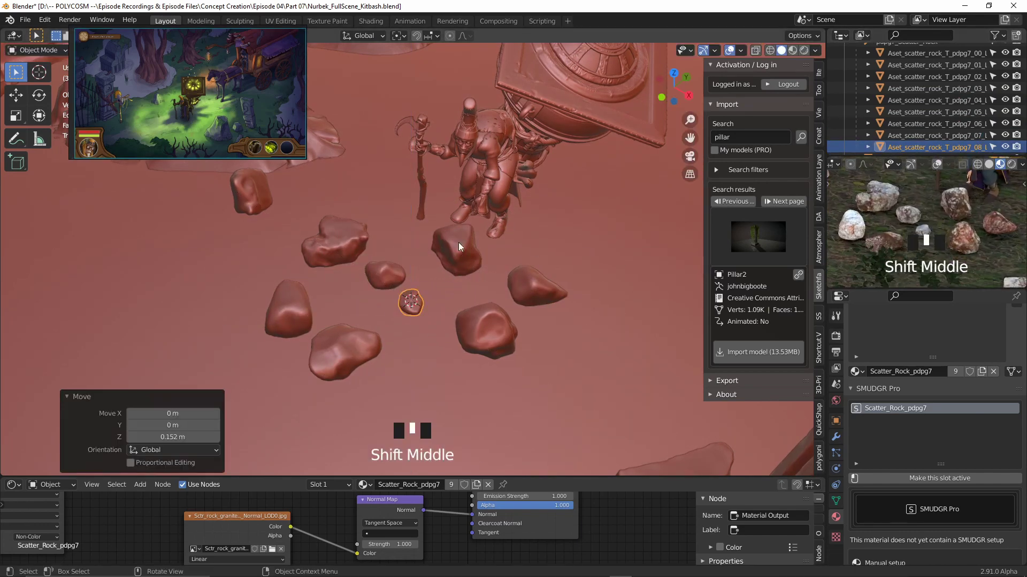
Step: Rotate scatter rock 01 around Z, move it to the base of the bare tree and lower it about 0.4 m
{"action": "left_click", "coordinate": [459, 247]}
{"action": "scroll", "coordinate": [459, 247], "scroll_direction": "down", "scroll_amount": 5}
{"action": "key", "text": "r"}
{"action": "key", "text": "z"}
{"action": "left_click", "coordinate": [484, 259]}
{"action": "key", "text": "g"}
{"action": "key", "text": "y"}
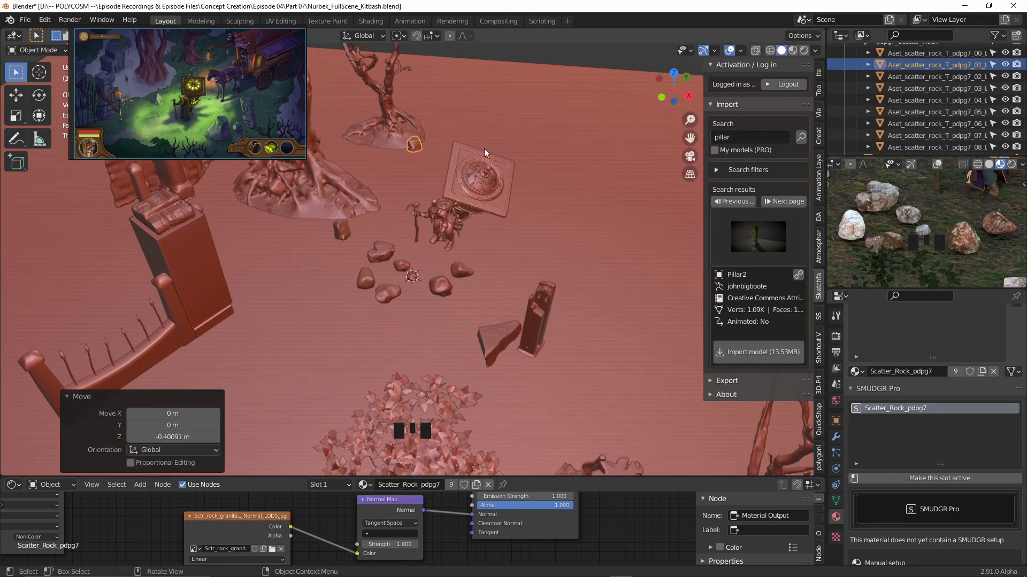
Step: Resize scatter rock 00 and move it along Y away from the rock group
{"action": "left_click", "coordinate": [380, 252]}
{"action": "key", "text": "s"}
{"action": "left_click", "coordinate": [408, 231]}
{"action": "key", "text": "g"}
{"action": "key", "text": "y"}
{"action": "left_click", "coordinate": [502, 159]}
Step: Rotate scatter rocks 07 and 08 together around Z and move them along X and Y to the base of the broken pillar
{"action": "left_click", "coordinate": [402, 266]}
{"action": "left_click", "coordinate": [415, 275], "text": "shift"}
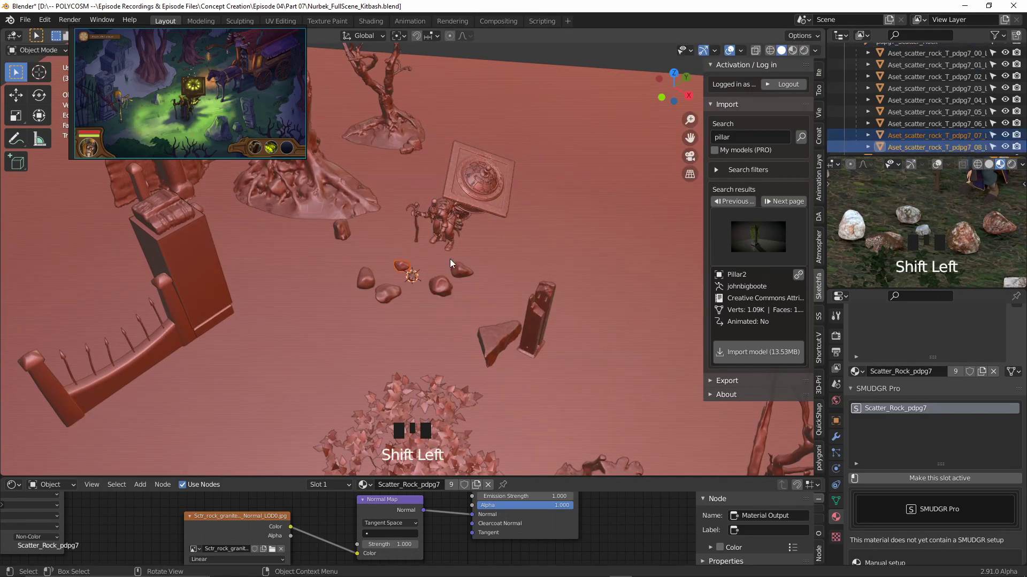
{"action": "key", "text": "r"}
{"action": "key", "text": "z"}
{"action": "left_click", "coordinate": [422, 294]}
{"action": "key", "text": "g"}
{"action": "key", "text": "x"}
{"action": "left_click", "coordinate": [538, 342]}
{"action": "key", "text": "g"}
{"action": "key", "text": "y"}
{"action": "left_click", "coordinate": [516, 368]}
{"action": "middle_click_drag", "start_coordinate": [911, 227], "coordinate": [930, 225], "text": "shift"}
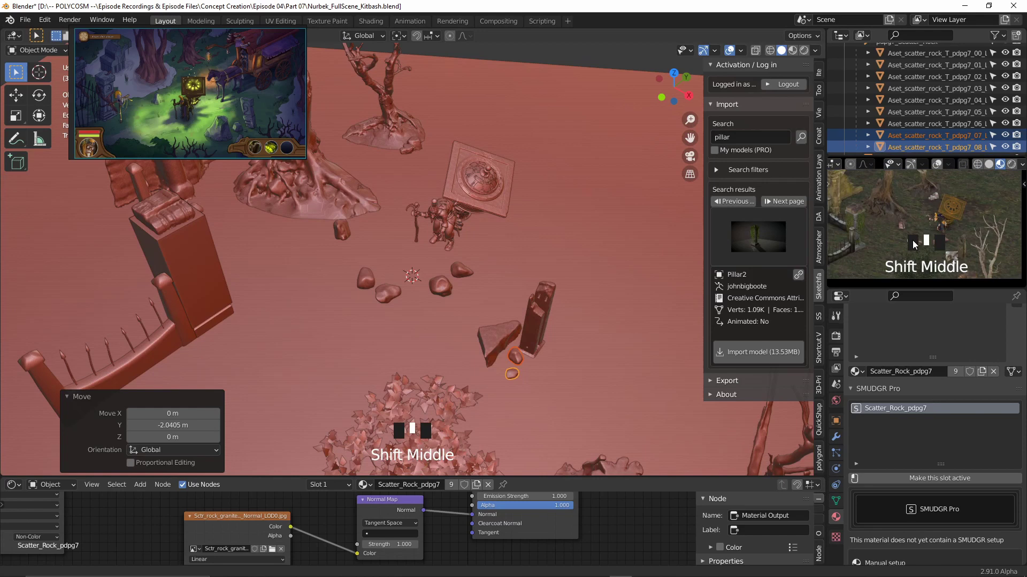
Step: Scale scatter rock 03 to 0.81, rotate it around Z and move it about -8.65 m along Y beside the tall gate pillar
{"action": "left_click", "coordinate": [441, 287]}
{"action": "key", "text": "g"}
{"action": "key", "text": "g"}
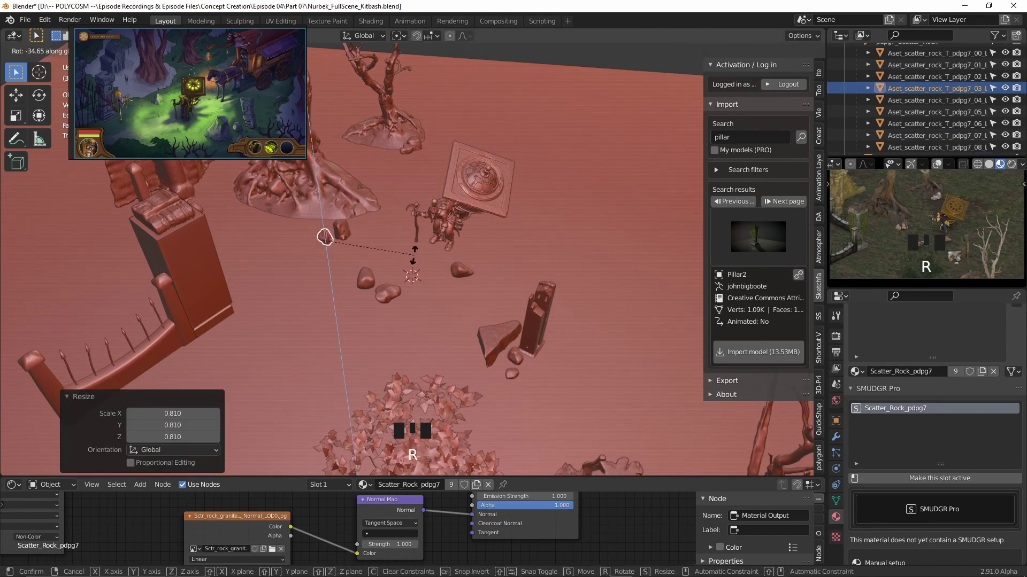
{"action": "key", "text": "y"}
{"action": "left_click", "coordinate": [442, 337]}
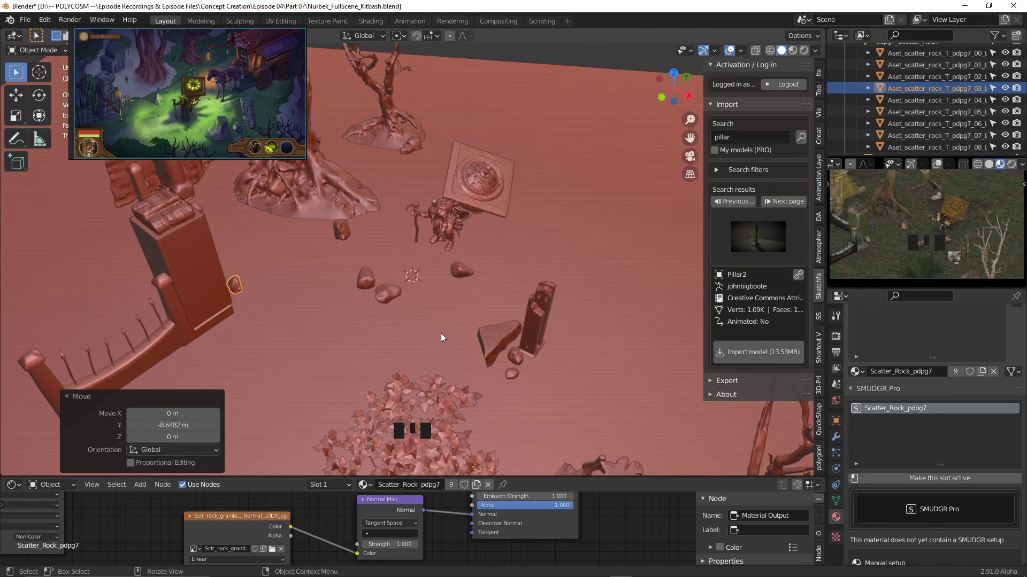
Step: Move scatter rock 04 along Y and about -13.25 m along X to the iron fence, and rotate it around Z
{"action": "left_click", "coordinate": [389, 293]}
{"action": "key", "text": "g"}
{"action": "key", "text": "x"}
{"action": "key", "text": "y"}
{"action": "left_click", "coordinate": [294, 359]}
{"action": "key", "text": "g"}
{"action": "key", "text": "x"}
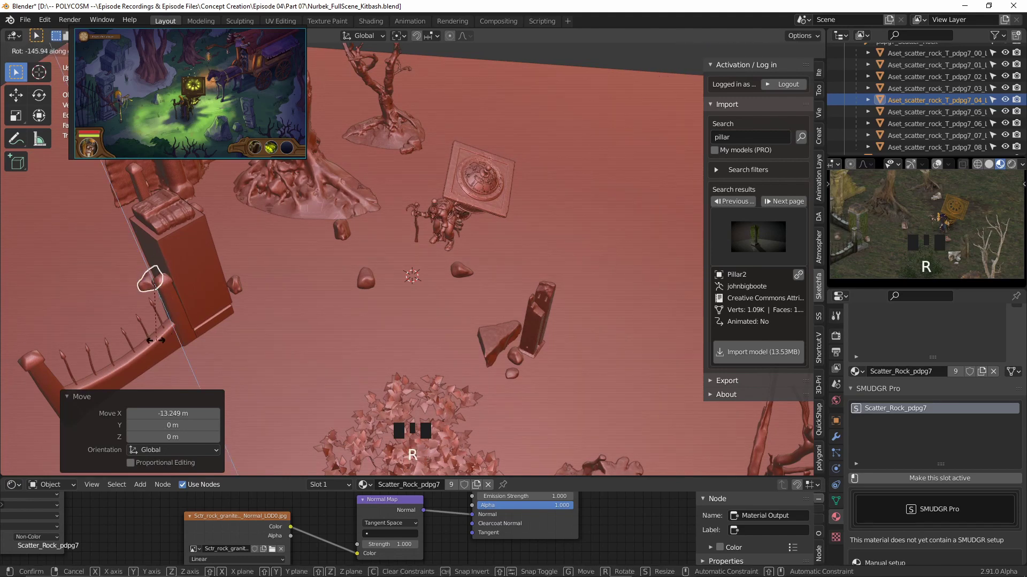
{"action": "left_click", "coordinate": [154, 341]}
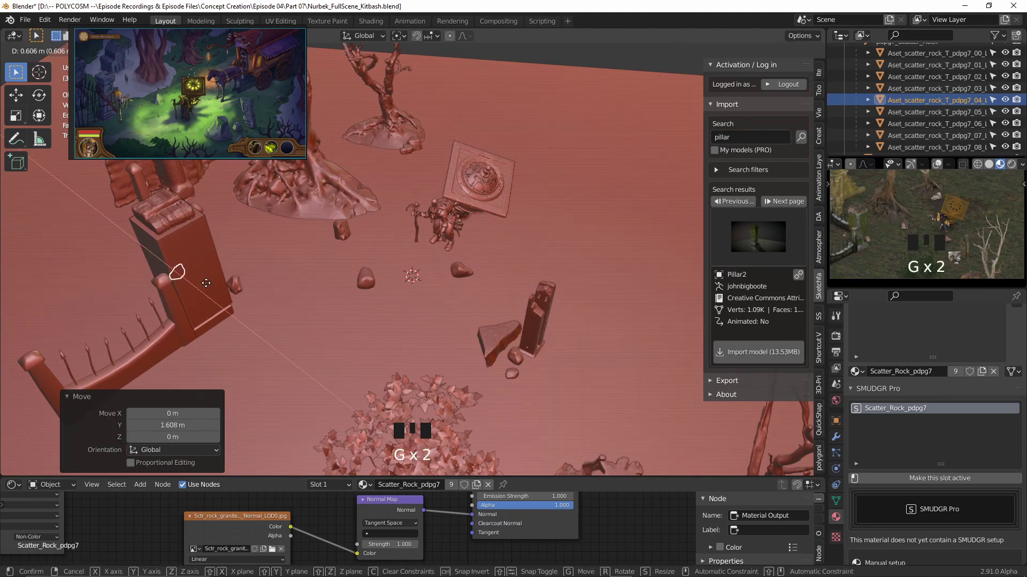
Step: Move scatter rock 05 about 6.69 m along X past the character and enlarge it to about 2.87 times its size
{"action": "left_click", "coordinate": [370, 283]}
{"action": "key", "text": "g"}
{"action": "key", "text": "x"}
{"action": "left_click", "coordinate": [599, 187]}
{"action": "key", "text": "s"}
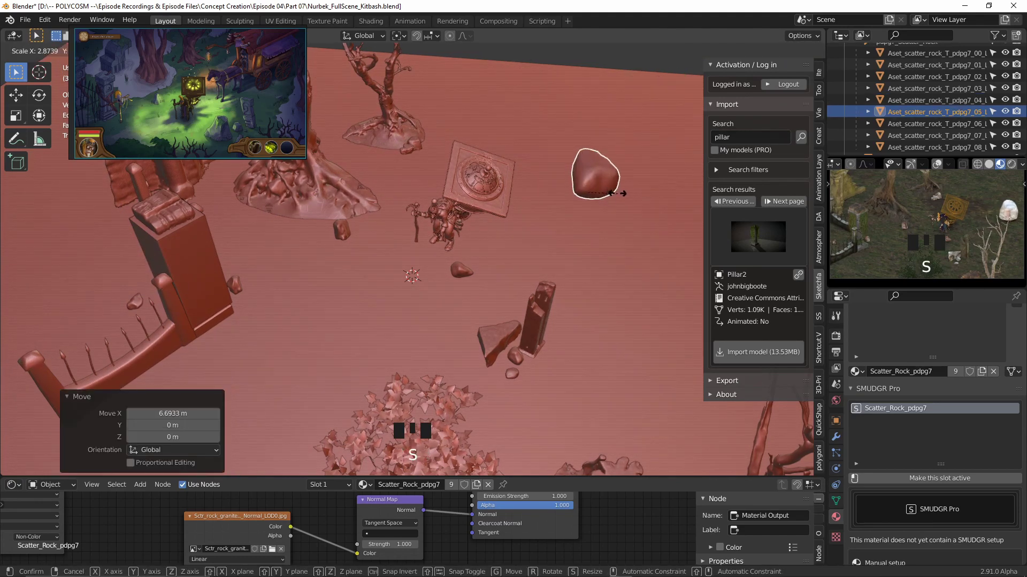
{"action": "left_click", "coordinate": [615, 196]}
Step: Move scatter rock 06 along Y, rotate it about -68° around Z and shift it along X next to enlarged rock 05
{"action": "left_click", "coordinate": [463, 273]}
{"action": "key", "text": "g"}
{"action": "key", "text": "y"}
{"action": "left_click", "coordinate": [564, 199]}
{"action": "key", "text": "r"}
{"action": "key", "text": "z"}
{"action": "left_click", "coordinate": [553, 233]}
{"action": "key", "text": "g"}
{"action": "key", "text": "x"}
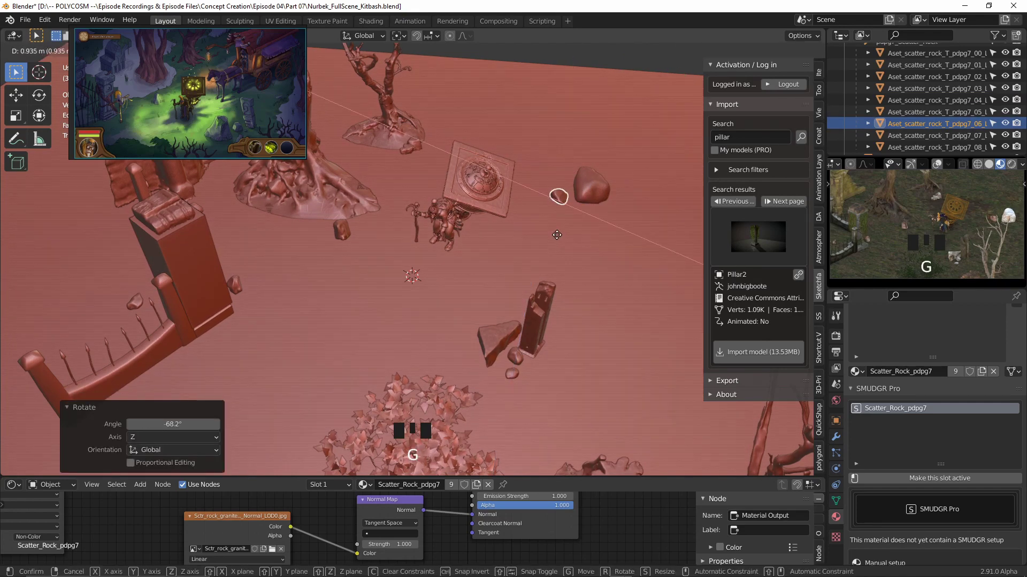
{"action": "left_click", "coordinate": [580, 202]}
Step: Lower scatter rocks 07 and 08 slightly along Z beside the broken pillar
{"action": "left_click", "coordinate": [515, 356]}
{"action": "left_click", "coordinate": [512, 374], "text": "shift"}
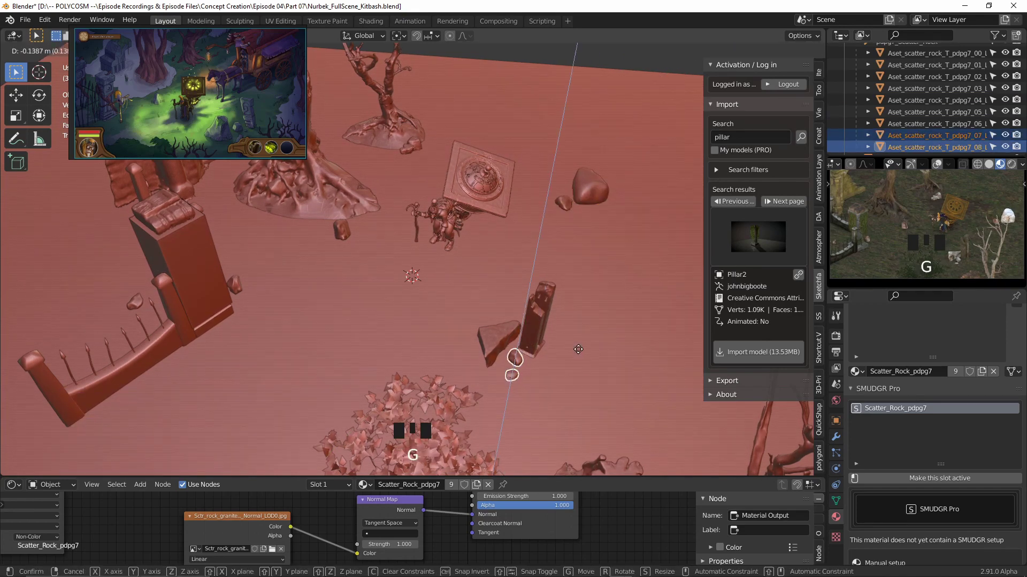
{"action": "left_click", "coordinate": [578, 342]}
{"action": "left_click", "coordinate": [543, 384]}
Step: Lower scatter rocks 02, 03 and 04 into the ground, rock 04 by about 0.28 m, and save the file
{"action": "left_click", "coordinate": [343, 231]}
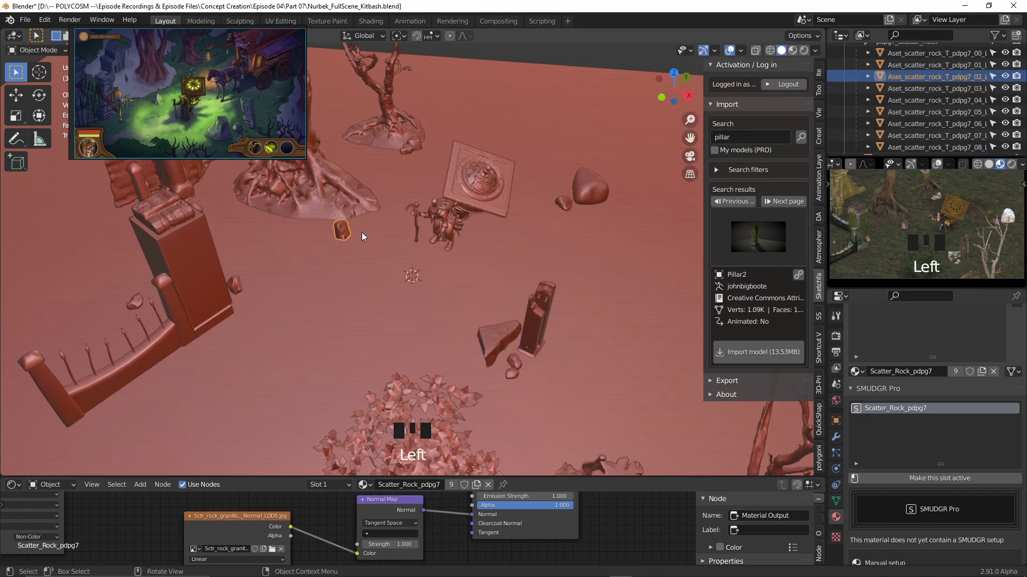
{"action": "left_click", "coordinate": [358, 285]}
{"action": "left_click", "coordinate": [235, 285]}
{"action": "key", "text": "g"}
{"action": "left_click", "coordinate": [292, 310]}
{"action": "left_click", "coordinate": [136, 302]}
{"action": "key", "text": "g"}
{"action": "key", "text": "z"}
{"action": "left_click", "coordinate": [300, 235]}
{"action": "key", "text": "ctrl+s"}
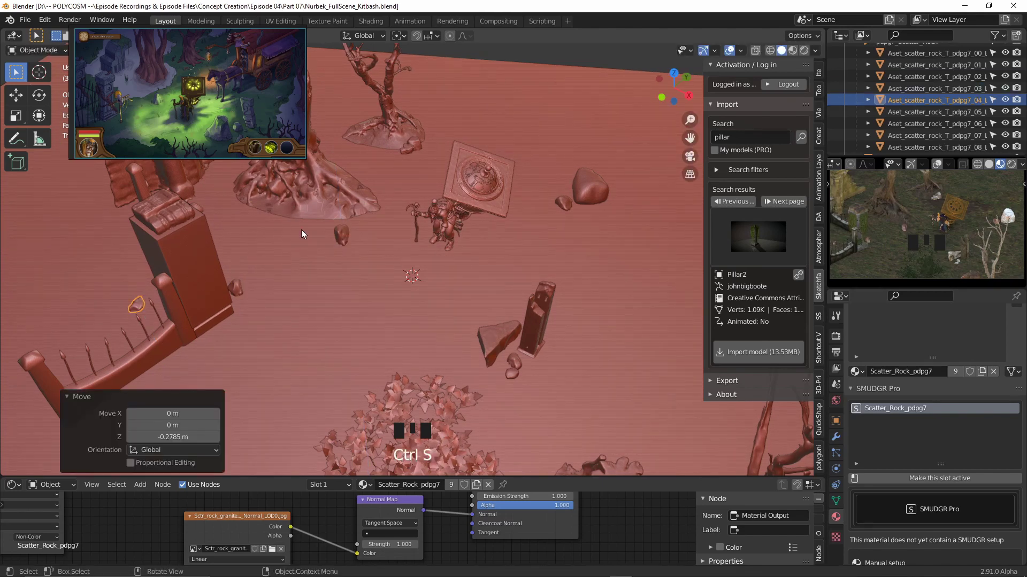
Step: Move scatter rock 02 along Y to the far side of the large tree stump
{"action": "left_click", "coordinate": [343, 234]}
{"action": "key", "text": "g"}
{"action": "key", "text": "y"}
{"action": "left_click", "coordinate": [412, 204]}
Step: Enlarge scatter rocks 00 and 01, rotate them around Z and move them along Y beside the base of the bare tree
{"action": "left_click", "coordinate": [419, 146]}
{"action": "left_click", "coordinate": [409, 150], "text": "shift"}
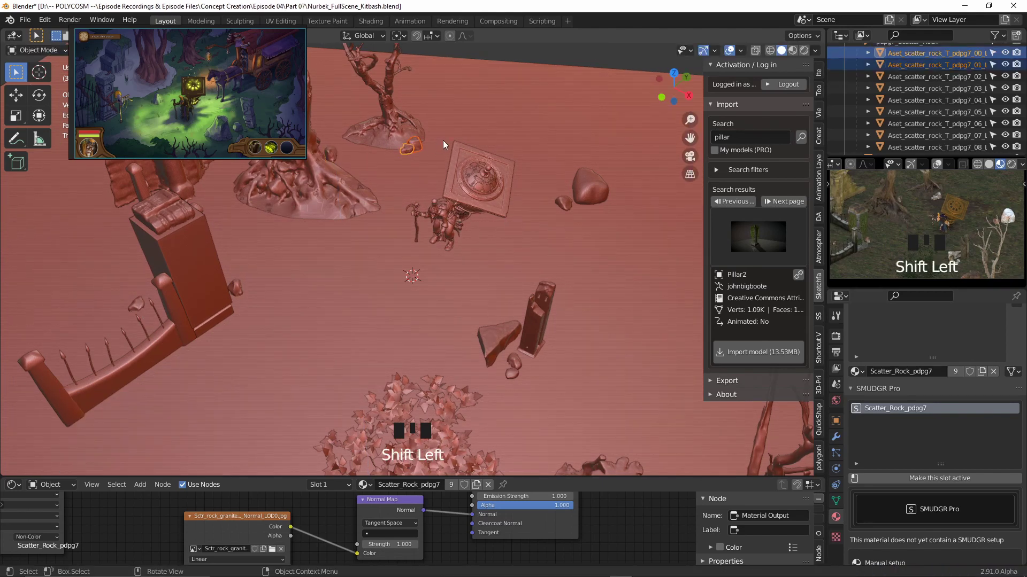
{"action": "key", "text": "s"}
{"action": "left_click", "coordinate": [468, 145]}
{"action": "key", "text": "r"}
{"action": "key", "text": "z"}
{"action": "left_click", "coordinate": [377, 181]}
{"action": "key", "text": "g"}
{"action": "key", "text": "y"}
{"action": "left_click", "coordinate": [401, 163]}
{"action": "left_click", "coordinate": [418, 164]}
{"action": "left_click", "coordinate": [432, 125]}
{"action": "key", "text": "s"}
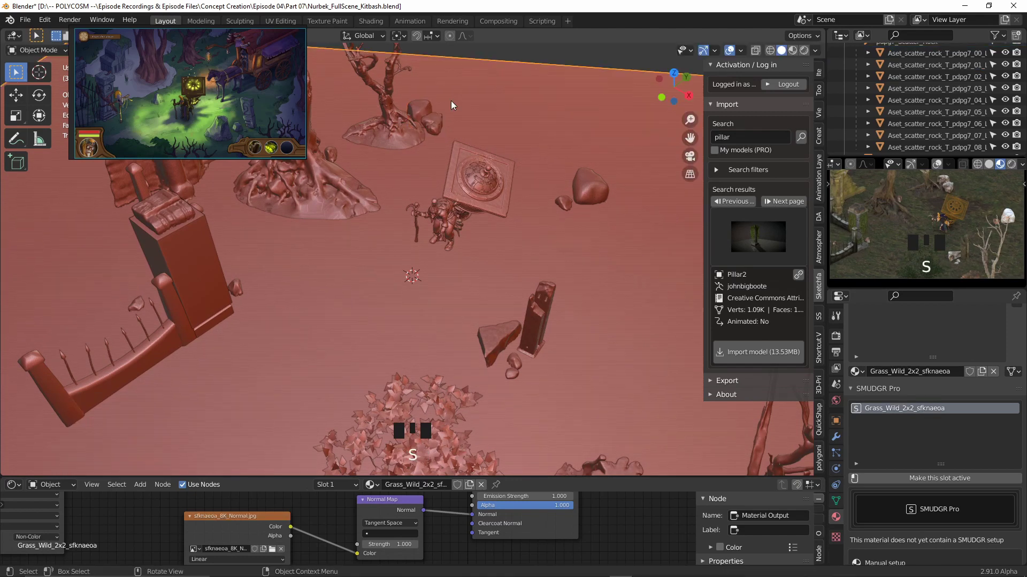
{"action": "left_click", "coordinate": [493, 104]}
{"action": "key", "text": "g"}
{"action": "middle_click", "coordinate": [495, 109]}
{"action": "left_click", "coordinate": [508, 123]}
Step: Rotate the dead tree near the front edge of the scene around Z
{"action": "left_click", "coordinate": [770, 430]}
{"action": "key", "text": "r"}
{"action": "key", "text": "z"}
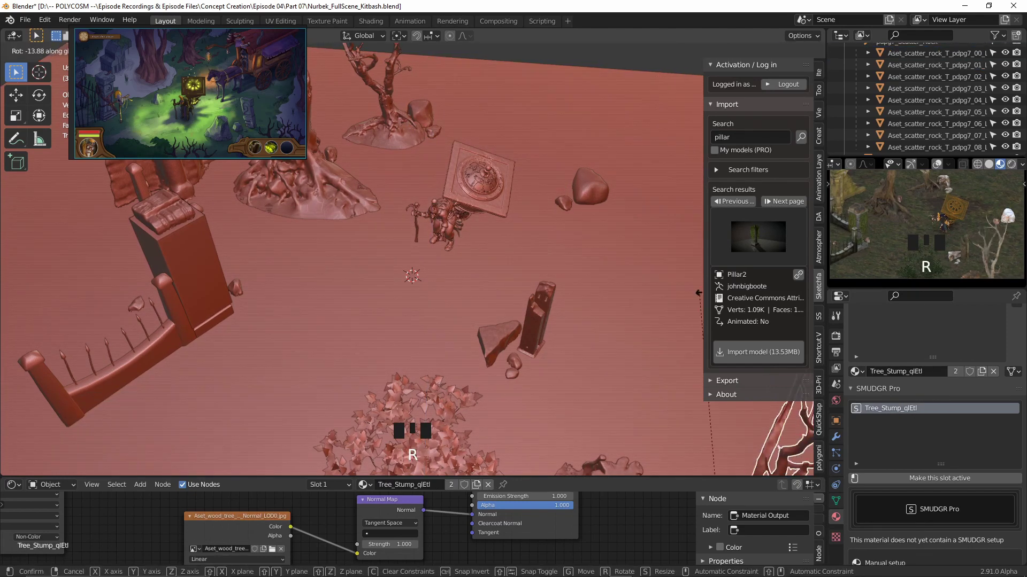
{"action": "left_click", "coordinate": [439, 263]}
Step: Rotate scatter rocks 05 and 06 together about -77° around Z and move them about 5.9 m along Y and along X
{"action": "left_click", "coordinate": [565, 201]}
{"action": "left_click", "coordinate": [585, 187], "text": "shift"}
{"action": "key", "text": "r"}
{"action": "key", "text": "z"}
{"action": "left_click", "coordinate": [668, 231]}
{"action": "key", "text": "g"}
{"action": "key", "text": "y"}
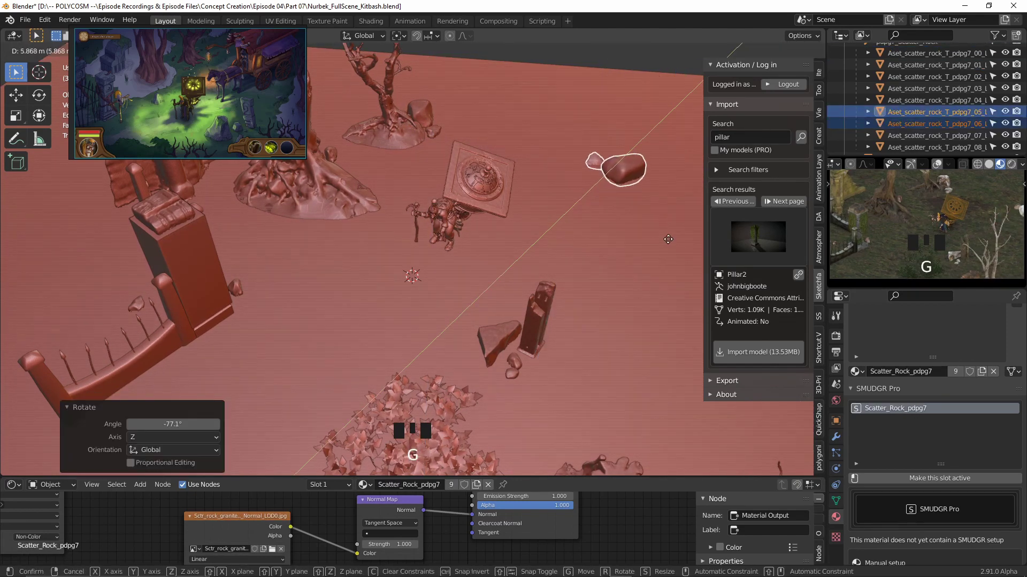
{"action": "left_click", "coordinate": [666, 235]}
{"action": "key", "text": "g"}
{"action": "key", "text": "x"}
Step: Duplicate the bare tree along X past the character, rotate the copy around Z and scale it to about 0.80
{"action": "left_click", "coordinate": [394, 102]}
{"action": "key", "text": "shift+d"}
{"action": "key", "text": "x"}
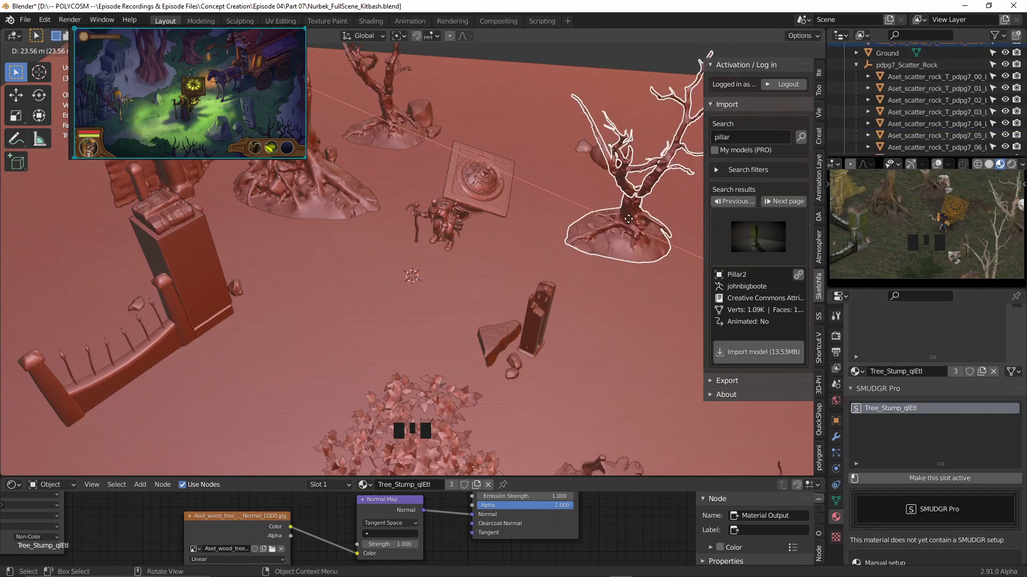
{"action": "left_click", "coordinate": [666, 203]}
{"action": "key", "text": "r"}
{"action": "key", "text": "z"}
{"action": "left_click", "coordinate": [684, 233]}
{"action": "key", "text": "s"}
{"action": "left_click", "coordinate": [676, 226]}
Step: Lower the duplicated tree along Z and shift it along X and about 2.43 m along Y
{"action": "key", "text": "g"}
{"action": "key", "text": "z"}
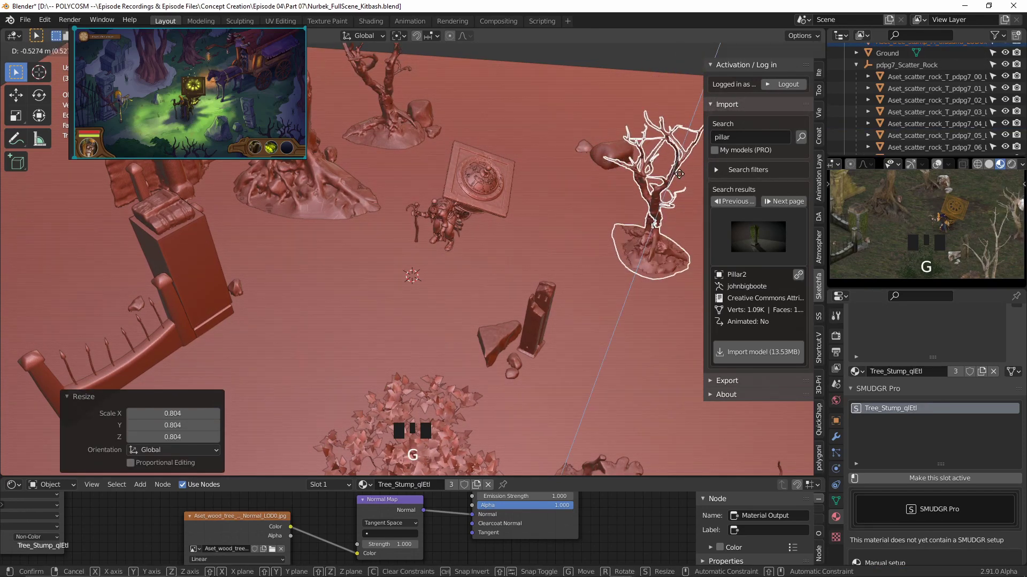
{"action": "left_click", "coordinate": [672, 216]}
{"action": "key", "text": "g"}
{"action": "key", "text": "x"}
{"action": "left_click", "coordinate": [659, 196]}
{"action": "key", "text": "g"}
{"action": "key", "text": "y"}
{"action": "key", "text": "y"}
{"action": "left_click", "coordinate": [664, 231]}
Step: Rotate the duplicated tree about -343° around Z and stretch it vertically to about 1.97
{"action": "key", "text": "r"}
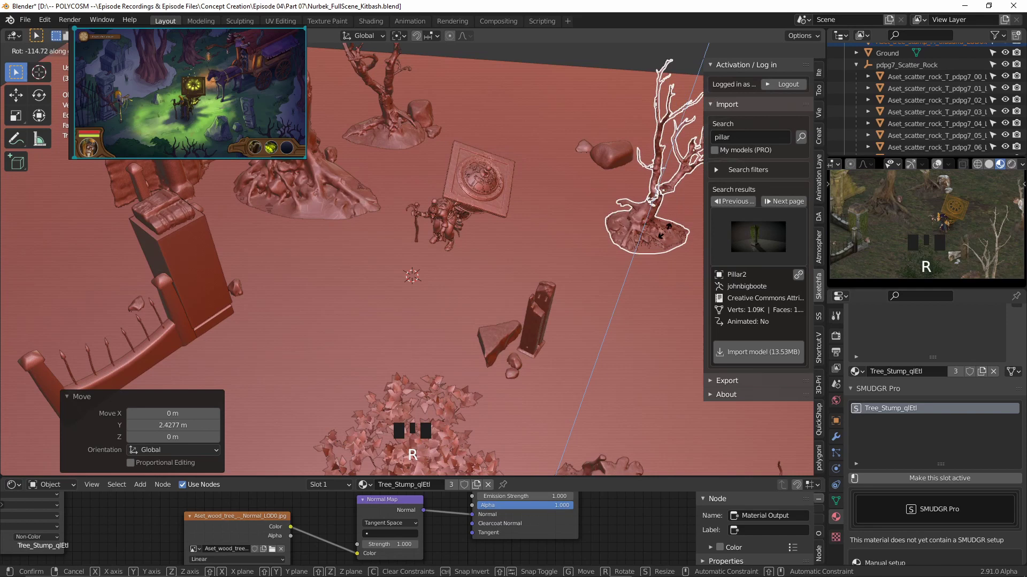
{"action": "left_click", "coordinate": [635, 152]}
{"action": "key", "text": "s"}
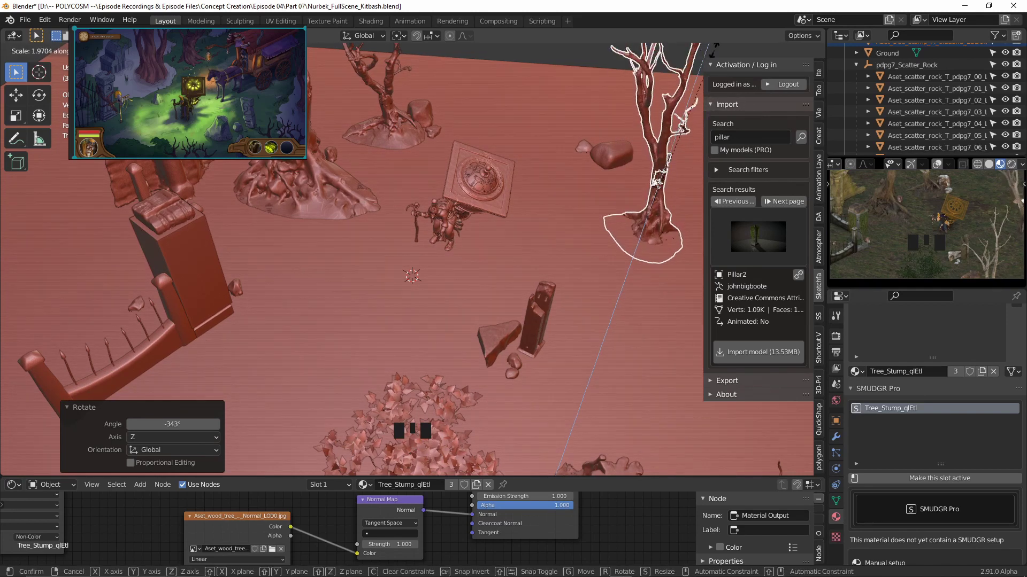
{"action": "left_click", "coordinate": [714, 51]}
{"action": "key", "text": "s"}
{"action": "key", "text": "r"}
{"action": "left_click", "coordinate": [599, 150]}
Step: Move scatter rocks 05 and 06 together about 1.61 m along Y near the duplicated tree
{"action": "left_click", "coordinate": [609, 155]}
{"action": "left_click", "coordinate": [582, 147], "text": "shift"}
{"action": "key", "text": "g"}
{"action": "key", "text": "y"}
{"action": "left_click", "coordinate": [588, 173]}
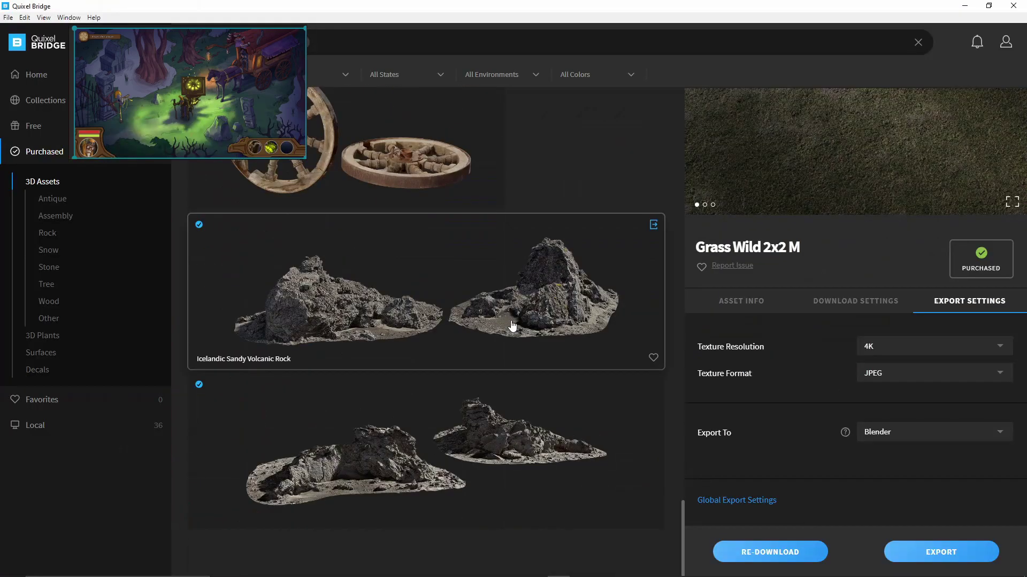
Step: Bring the mossy stone wall from the purchased 3D assets in Quixel Bridge into the Blender scene
{"action": "scroll", "coordinate": [509, 320], "scroll_direction": "down", "scroll_amount": 5}
{"action": "scroll", "coordinate": [870, 113], "scroll_direction": "down", "scroll_amount": 5}
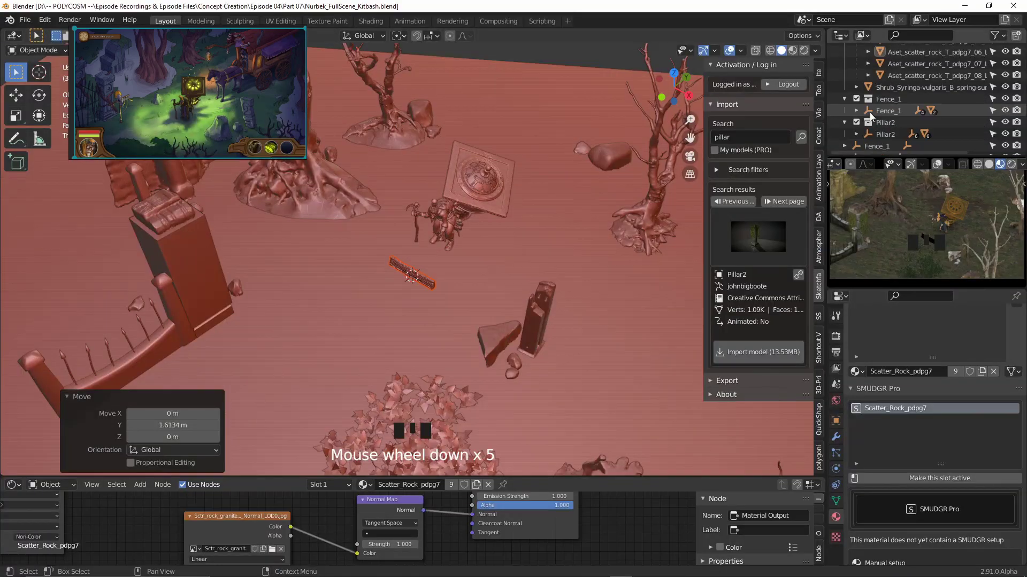
Step: Collapse the scatter rock group in the scene hierarchy and rename it as Rocks
{"action": "scroll", "coordinate": [870, 112], "scroll_direction": "up", "scroll_amount": 6}
{"action": "left_click", "coordinate": [857, 106]}
{"action": "double_click", "coordinate": [886, 105]}
{"action": "type", "text": "Rocks"}
{"action": "scroll", "coordinate": [886, 105], "scroll_direction": "up", "scroll_amount": 1}
{"action": "left_click", "coordinate": [887, 105]}
Step: Save the file and rotate the imported mossy stone wall so it runs along the Y axis in top view
{"action": "left_click", "coordinate": [412, 275]}
{"action": "left_click_drag", "start_coordinate": [473, 505], "coordinate": [477, 506]}
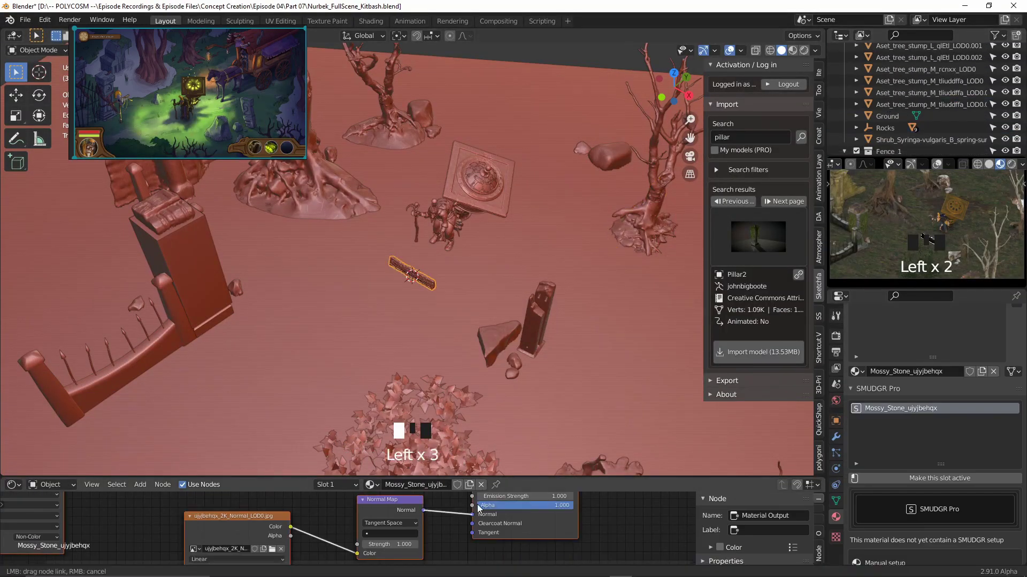
{"action": "key", "text": "ctrl+s"}
{"action": "key", "text": "r"}
{"action": "left_click", "coordinate": [447, 142]}
{"action": "key", "text": "KP_7"}
{"action": "key", "text": "r"}
{"action": "left_click", "coordinate": [515, 211]}
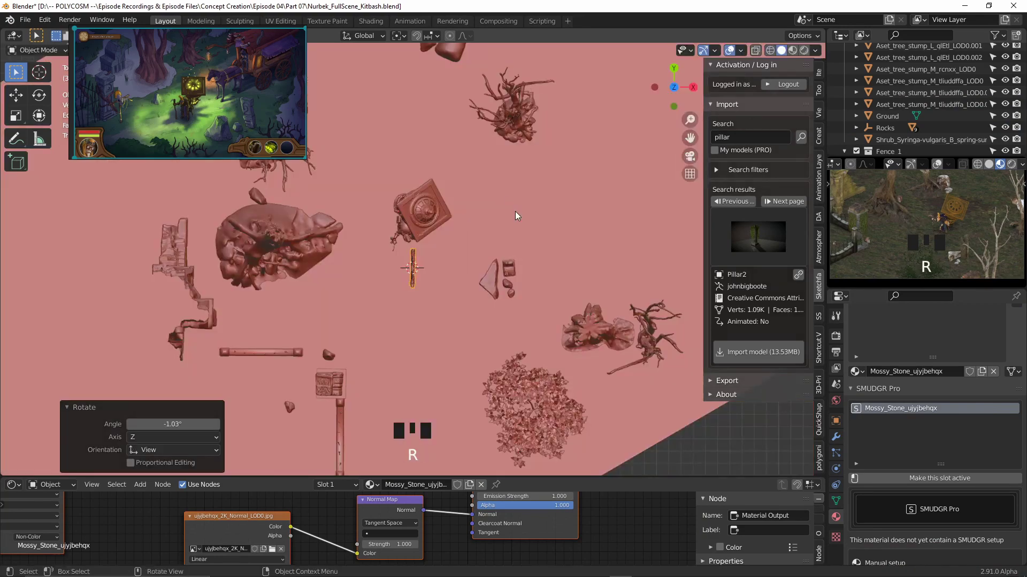
Step: Scale the mossy stone wall, place it between the ruined gate and the large stump, lower it into the ground and save
{"action": "key", "text": "s"}
{"action": "left_click", "coordinate": [665, 203]}
{"action": "key", "text": "g"}
{"action": "left_click", "coordinate": [433, 130]}
{"action": "middle_click_drag", "start_coordinate": [433, 131], "coordinate": [595, 142]}
{"action": "key", "text": "g"}
{"action": "key", "text": "z"}
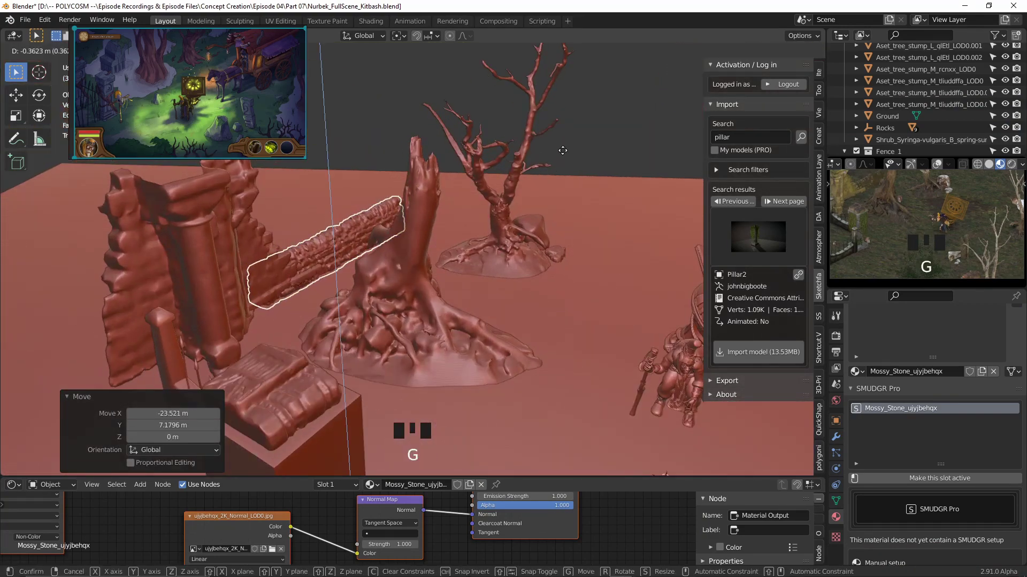
{"action": "left_click", "coordinate": [563, 151]}
{"action": "key", "text": "g"}
{"action": "key", "text": "y"}
{"action": "key", "text": "ctrl+s"}
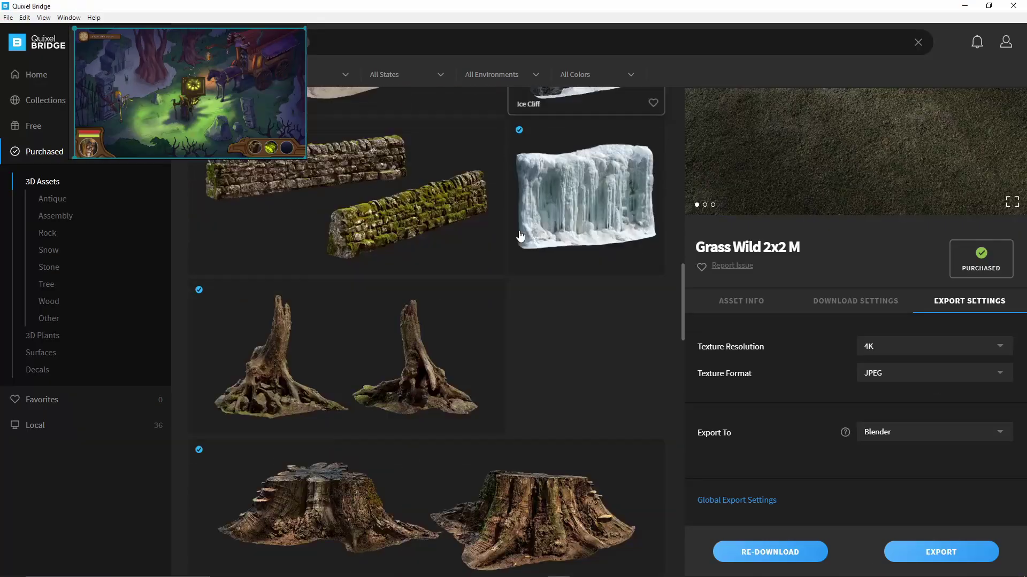
Step: Export the Fallen Fir log from Quixel Bridge and switch back to Blender
{"action": "scroll", "coordinate": [519, 232], "scroll_direction": "down", "scroll_amount": 8}
{"action": "key", "text": "alt+Tab"}
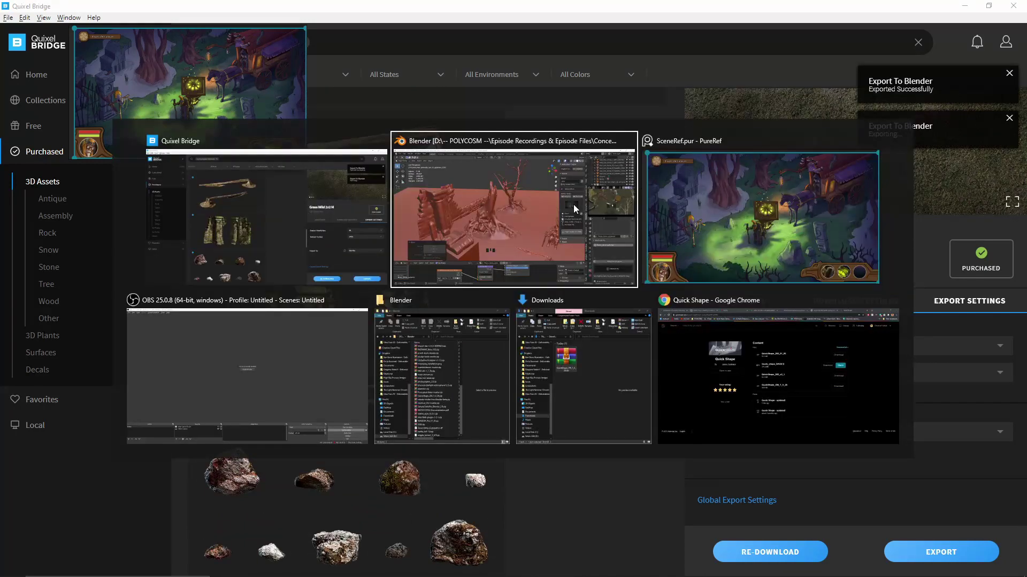
{"action": "left_click", "coordinate": [573, 205]}
Step: Switch to Blender, then rotate the imported Fallen Fir log about Z and enlarge it
{"action": "left_click", "coordinate": [645, 361]}
{"action": "scroll", "coordinate": [644, 361], "scroll_direction": "down", "scroll_amount": 2}
{"action": "key", "text": "r"}
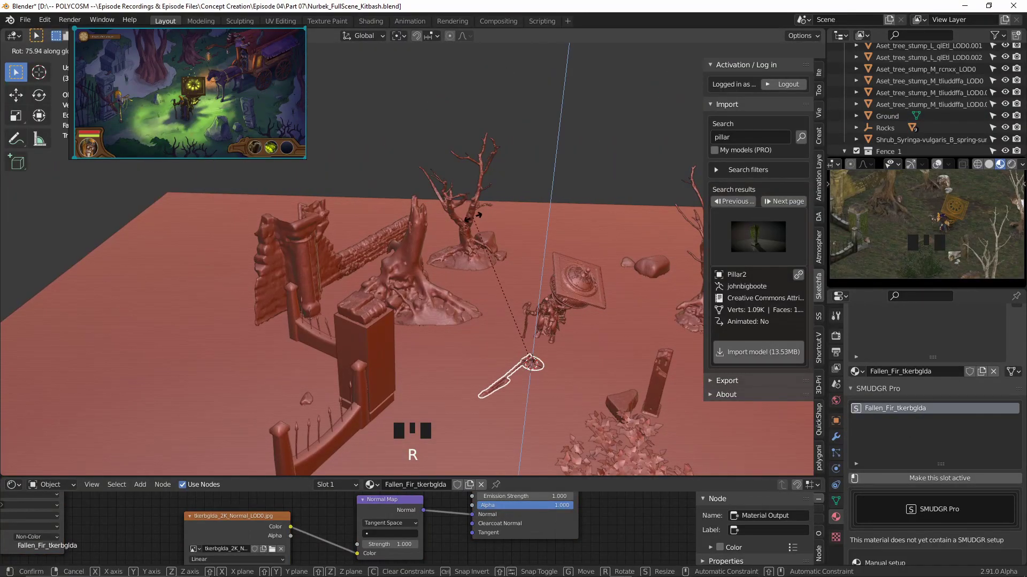
{"action": "left_click", "coordinate": [546, 300]}
{"action": "key", "text": "s"}
{"action": "left_click", "coordinate": [619, 337]}
Step: Move the Fallen Fir log along the X and Y axes so it lies beside the small stone pillar
{"action": "key", "text": "g"}
{"action": "left_click", "coordinate": [645, 337]}
{"action": "key", "text": "g"}
{"action": "left_click", "coordinate": [690, 334]}
{"action": "key", "text": "g"}
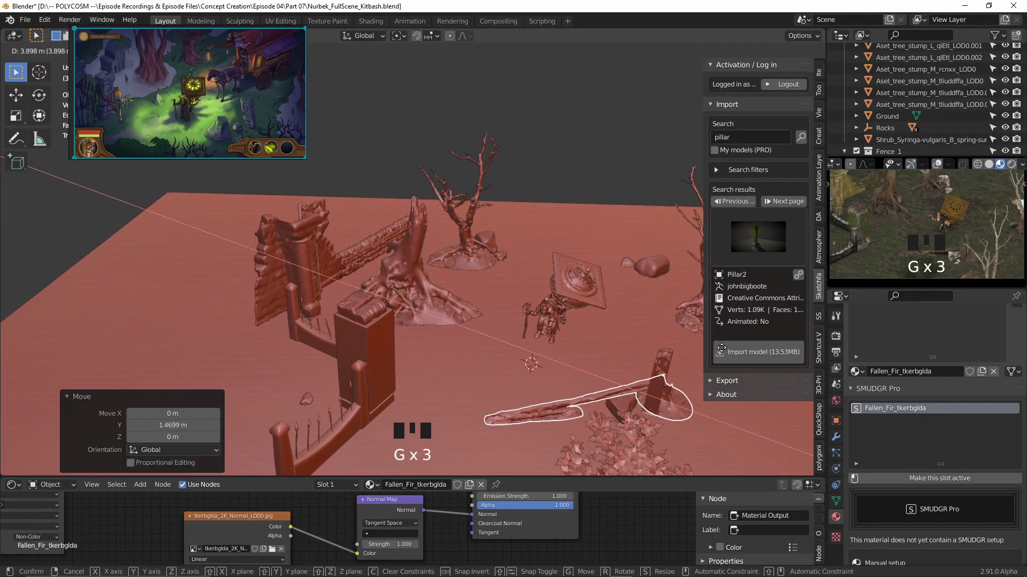
{"action": "key", "text": "g"}
{"action": "key", "text": "g"}
{"action": "key", "text": "x"}
{"action": "left_click", "coordinate": [599, 350]}
Step: Select the Syringa-vulgaris shrub, reposition it in the foreground in front of the log and slightly enlarge it
{"action": "left_click", "coordinate": [887, 140]}
{"action": "key", "text": "s"}
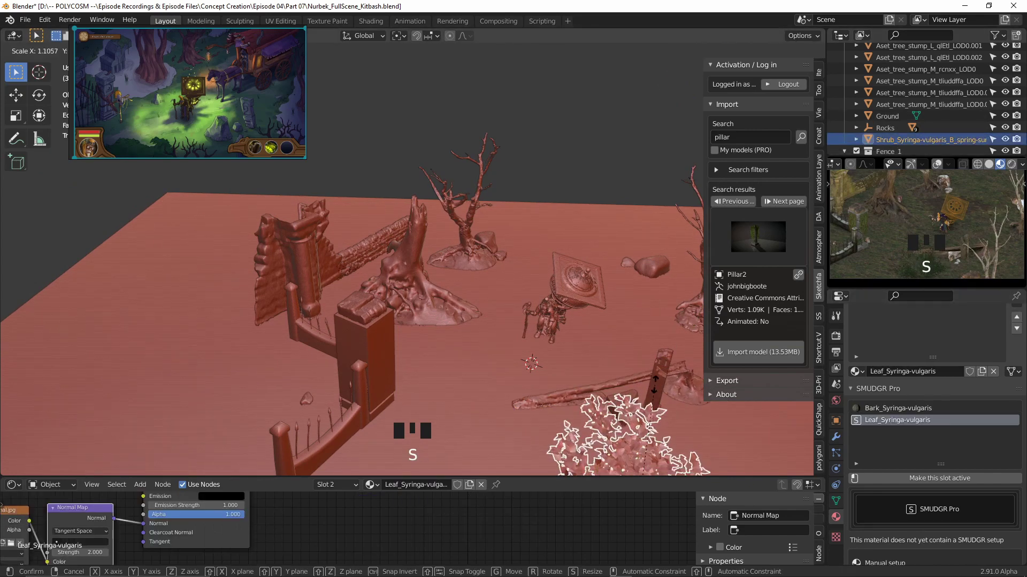
{"action": "left_click", "coordinate": [675, 406]}
{"action": "key", "text": "g"}
{"action": "left_click", "coordinate": [717, 409]}
{"action": "key", "text": "g"}
{"action": "left_click", "coordinate": [734, 434]}
{"action": "key", "text": "s"}
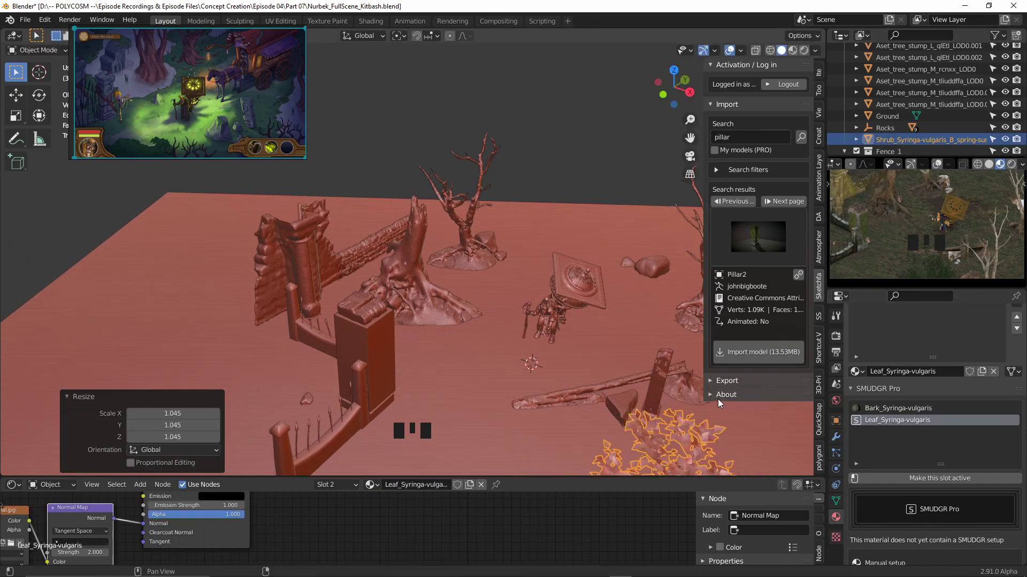
Step: Show the scene in top view and rename the new collection Scene 6 as Swampy Areas
{"action": "left_click", "coordinate": [674, 70]}
{"action": "left_click", "coordinate": [619, 415]}
{"action": "middle_click_drag", "start_coordinate": [619, 415], "coordinate": [674, 436], "text": "shift"}
{"action": "scroll", "coordinate": [885, 104], "scroll_direction": "down", "scroll_amount": 4}
{"action": "scroll", "coordinate": [885, 113], "scroll_direction": "up", "scroll_amount": 2}
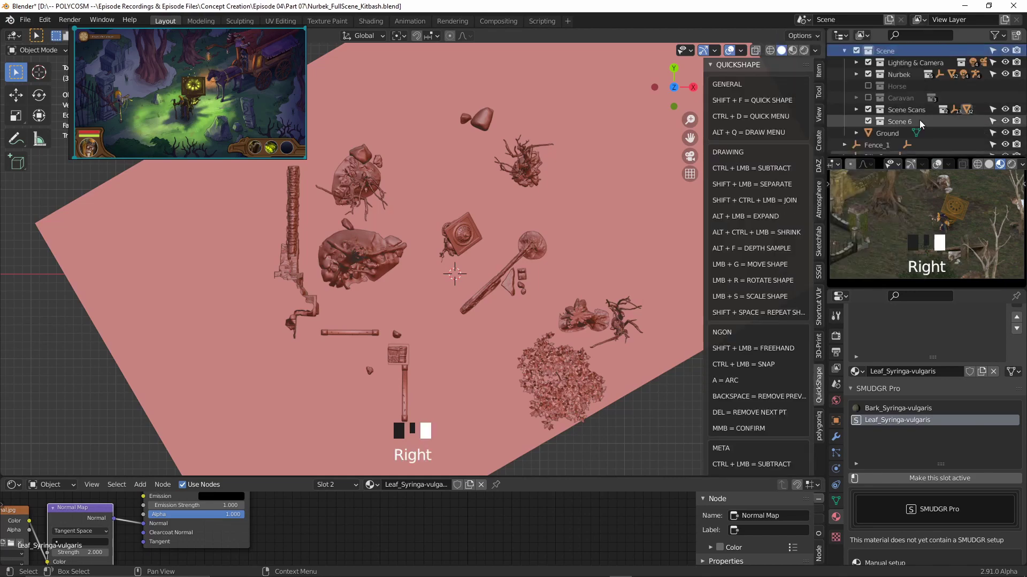
{"action": "double_click", "coordinate": [920, 122]}
{"action": "scroll", "coordinate": [920, 122], "scroll_direction": "down", "scroll_amount": 1}
Step: Draw a freehand lasso Quick Shape around the large stump and the dead tree behind it for a swamp pool
{"action": "key", "text": "shift+f"}
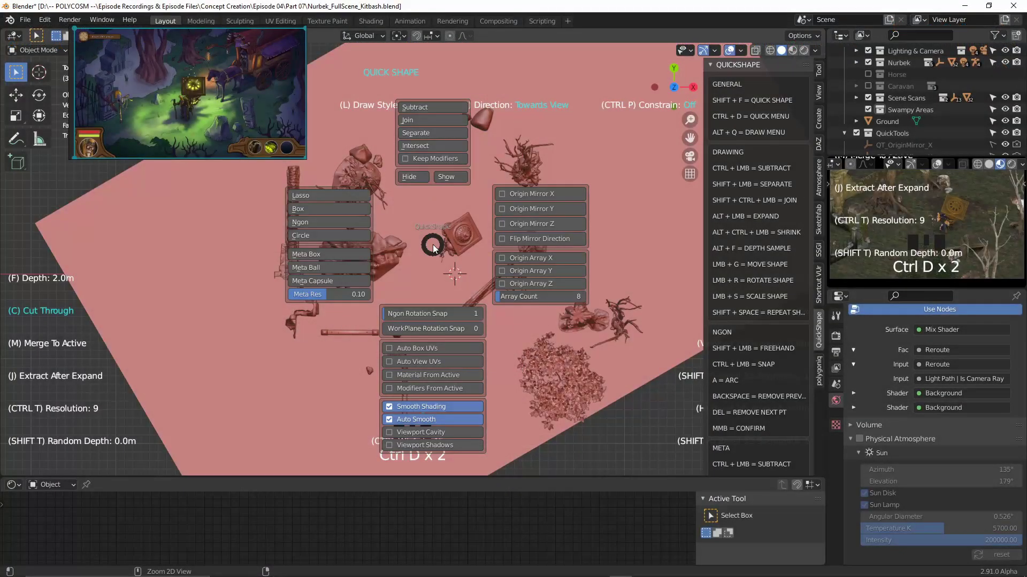
{"action": "left_click", "coordinate": [342, 193]}
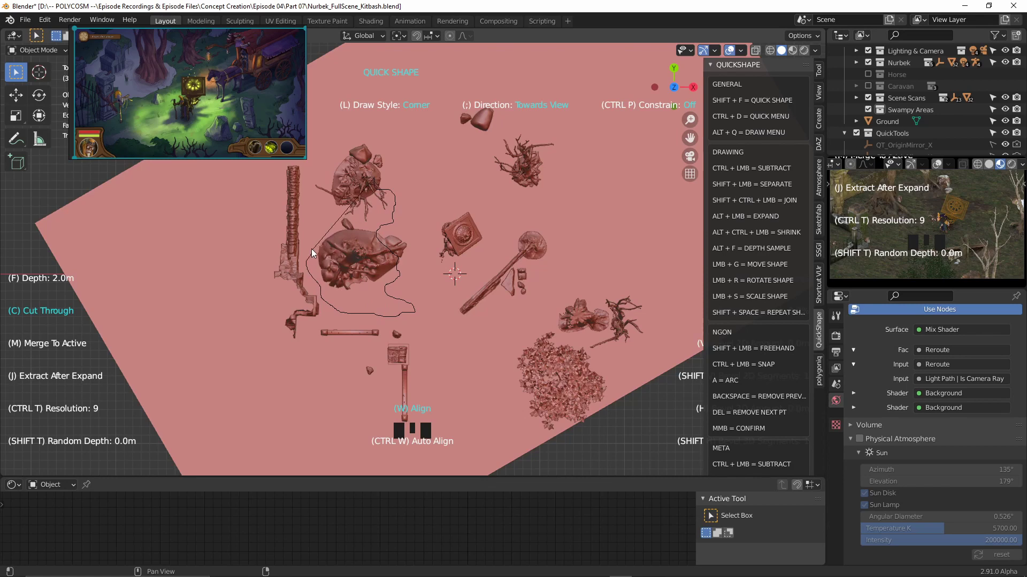
{"action": "mouse_move", "coordinate": [312, 200]}
{"action": "left_mouse_down", "text": "shift"}
{"action": "mouse_move", "coordinate": [302, 195]}
{"action": "mouse_move", "coordinate": [310, 160]}
{"action": "mouse_move", "coordinate": [343, 146]}
{"action": "left_mouse_up", "text": "shift"}
{"action": "key", "text": "Escape"}
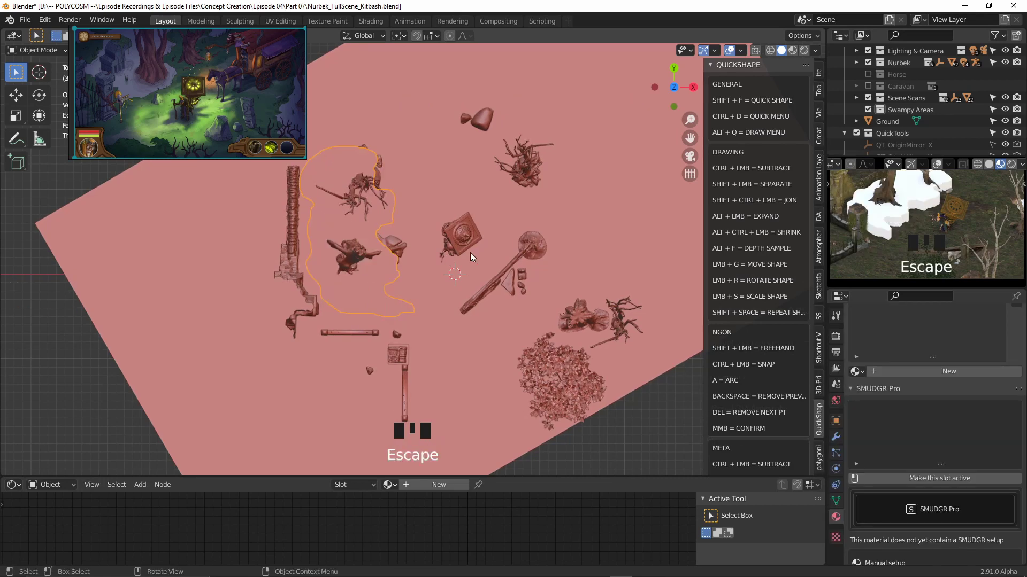
Step: Flatten the lasso shape along Z to a factor of about 0.046 and assign it the Swamp_Water_ti4hadnr material
{"action": "middle_click_drag", "start_coordinate": [470, 252], "coordinate": [502, 155], "text": "shift"}
{"action": "key", "text": "s"}
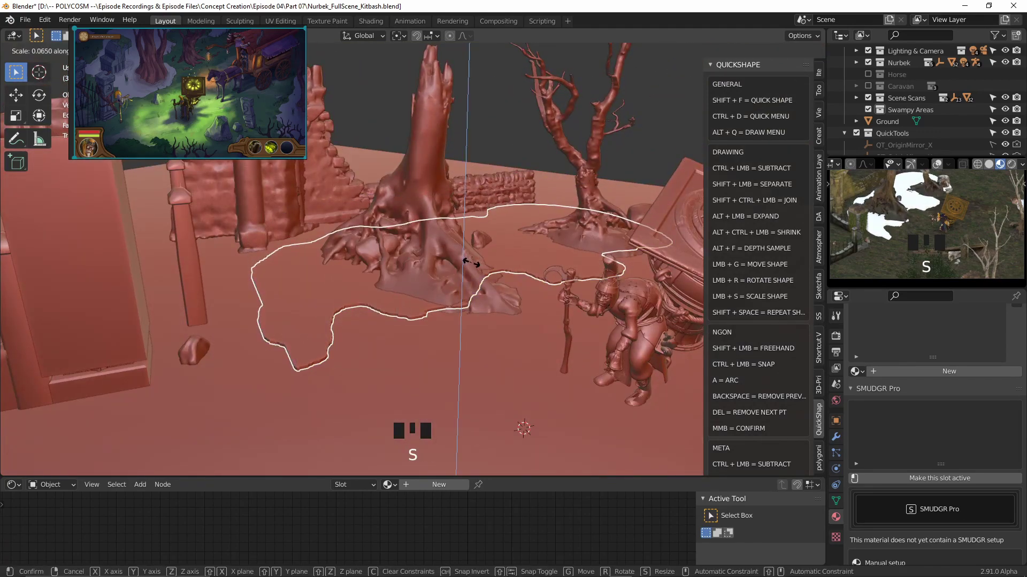
{"action": "left_click", "coordinate": [469, 262]}
{"action": "middle_click_drag", "start_coordinate": [612, 214], "coordinate": [616, 224]}
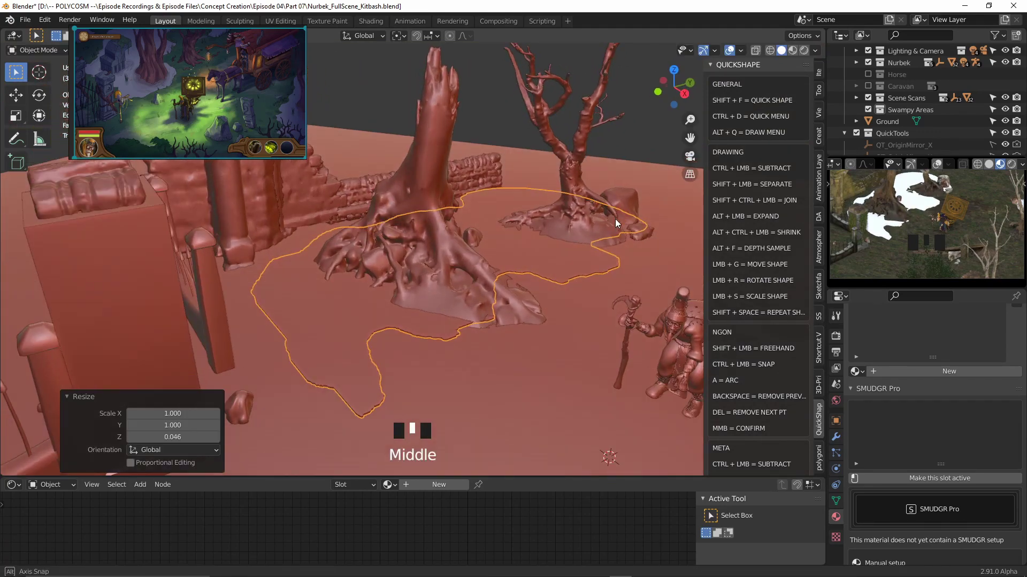
{"action": "left_click", "coordinate": [896, 348]}
{"action": "left_click", "coordinate": [856, 371]}
Step: Duplicate the swamp water shape and move the copy about 30.4 m along X and 4.86 m along Y, near the dead trees
{"action": "key", "text": "shift+d"}
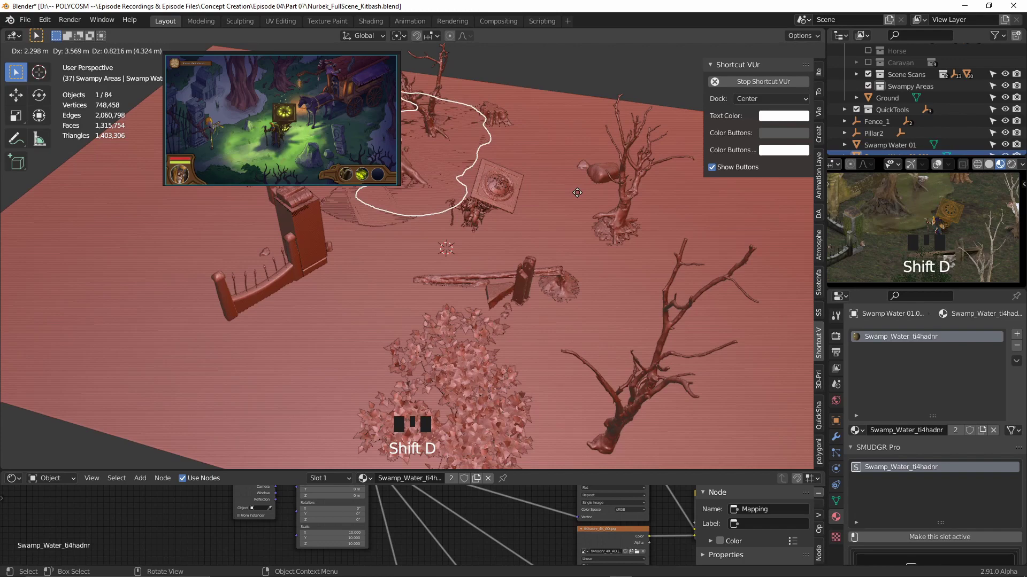
{"action": "key", "text": "g"}
{"action": "left_click", "coordinate": [744, 315]}
{"action": "key", "text": "g"}
{"action": "key", "text": "y"}
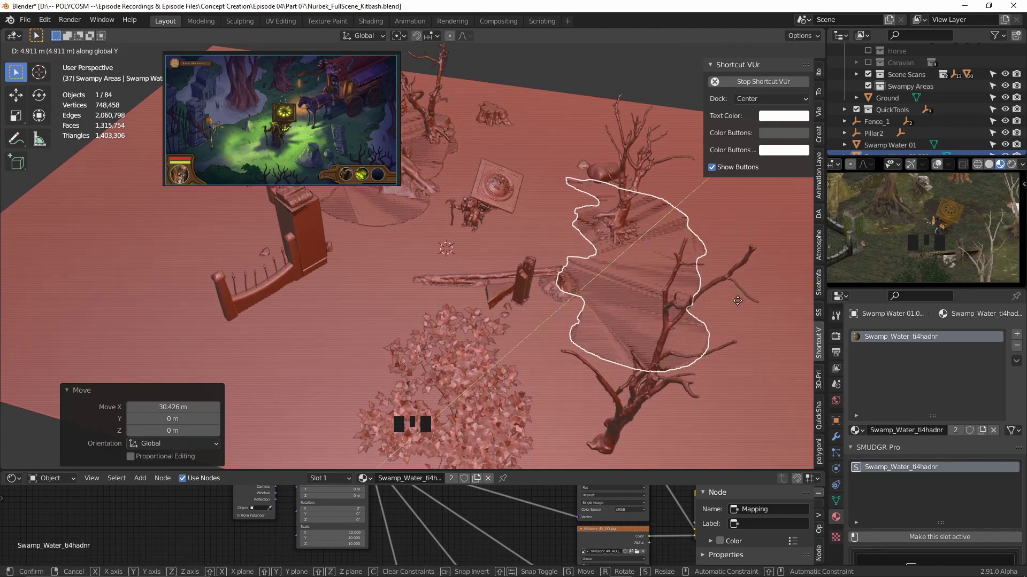
{"action": "left_click", "coordinate": [737, 301]}
Step: Rotate the second swamp pool about Z and shift it along X and Y to run between the two dead trees
{"action": "key", "text": "r"}
{"action": "key", "text": "z"}
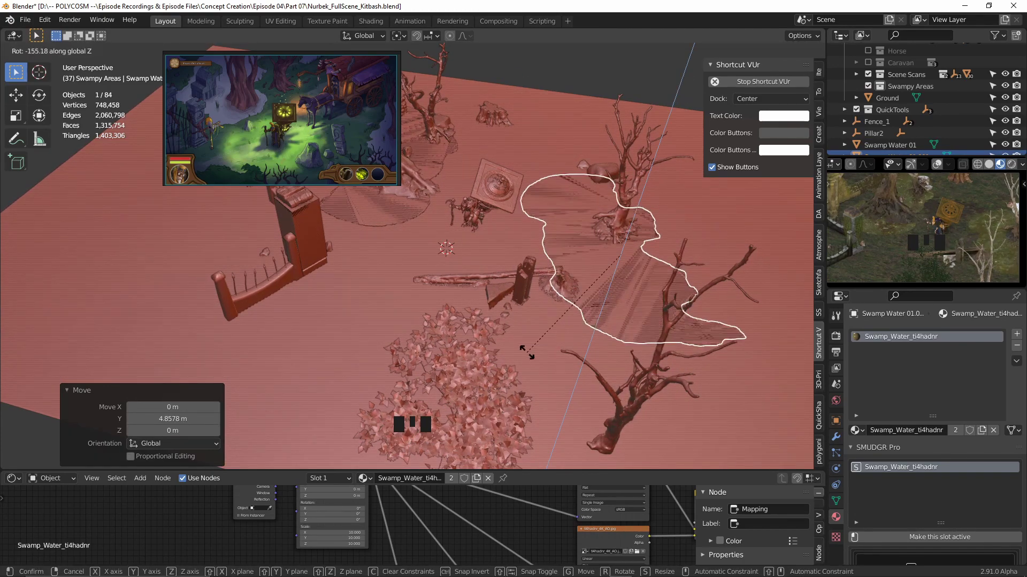
{"action": "left_click", "coordinate": [527, 351]}
{"action": "key", "text": "g"}
{"action": "key", "text": "x"}
{"action": "left_click", "coordinate": [542, 380]}
{"action": "key", "text": "r"}
{"action": "key", "text": "z"}
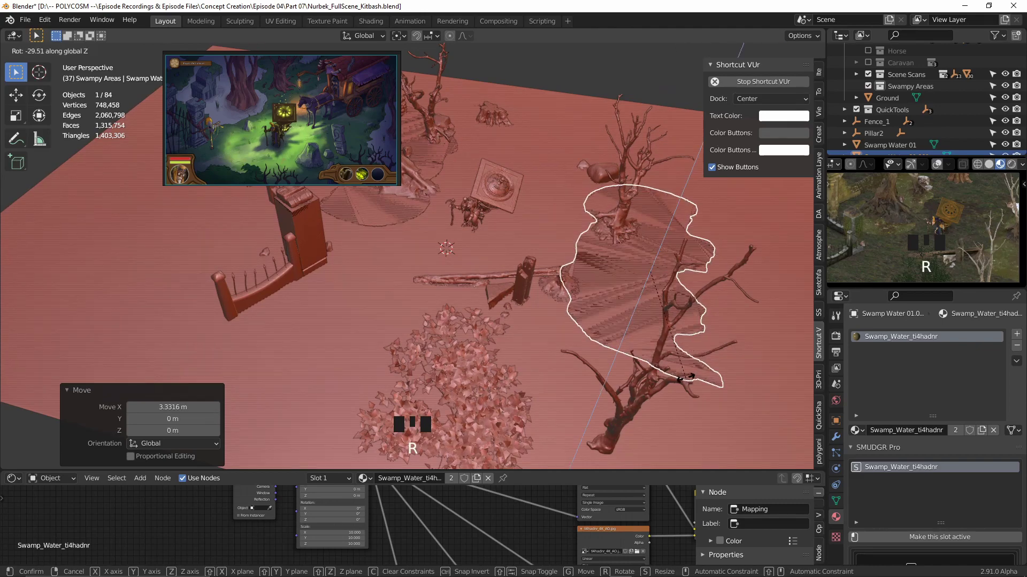
{"action": "left_click", "coordinate": [540, 379]}
{"action": "key", "text": "g"}
{"action": "key", "text": "y"}
{"action": "left_click", "coordinate": [511, 403]}
Step: Adjust the height and position of the small scatter rock behind the second swamp pool
{"action": "left_click", "coordinate": [597, 172]}
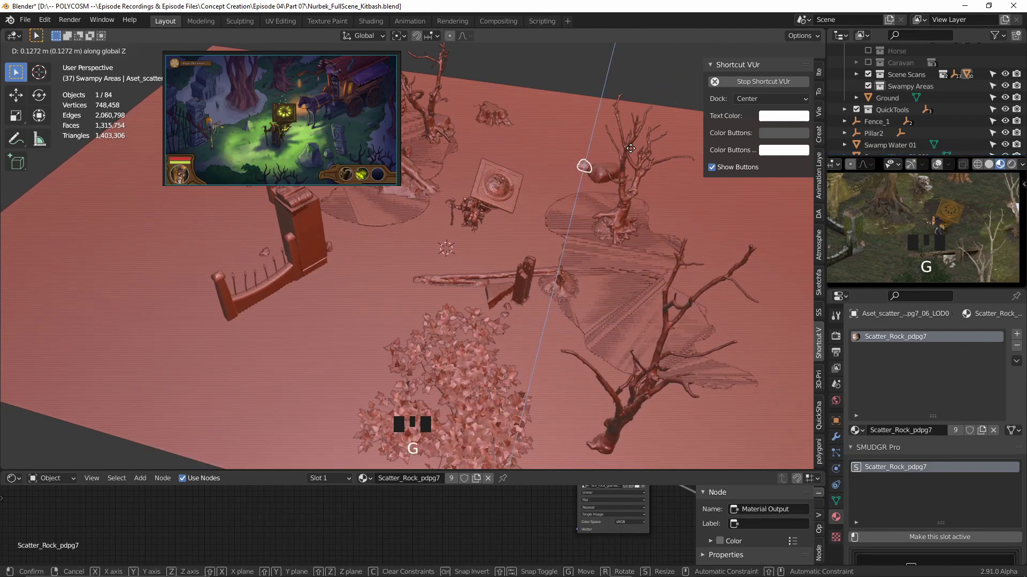
{"action": "left_click", "coordinate": [630, 148]}
{"action": "key", "text": "g"}
{"action": "left_click", "coordinate": [626, 153]}
Step: Move both scatter rocks about 4.08 m in negative Y to the second pool's edge and rotate them about Z
{"action": "left_click", "coordinate": [594, 169], "text": "shift"}
{"action": "key", "text": "r"}
{"action": "key", "text": "z"}
{"action": "left_click", "coordinate": [641, 147]}
{"action": "key", "text": "g"}
{"action": "key", "text": "y"}
{"action": "left_click", "coordinate": [623, 163]}
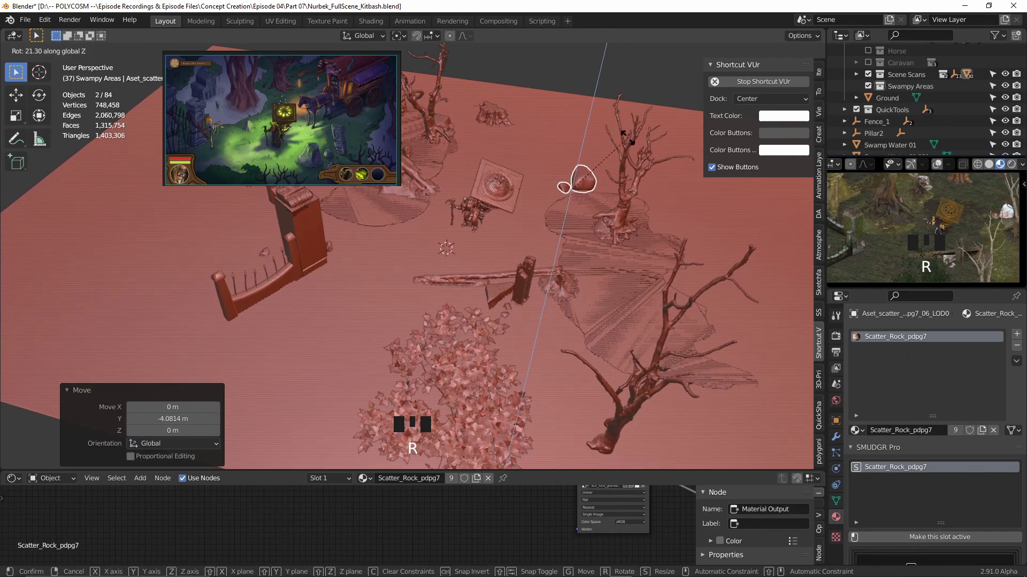
{"action": "left_click", "coordinate": [639, 144]}
Step: Resize the larger scatter rock by the pool and trackball-rotate it by about 78.5° and -11.5°
{"action": "left_click", "coordinate": [597, 179]}
{"action": "key", "text": "s"}
{"action": "left_click", "coordinate": [604, 233]}
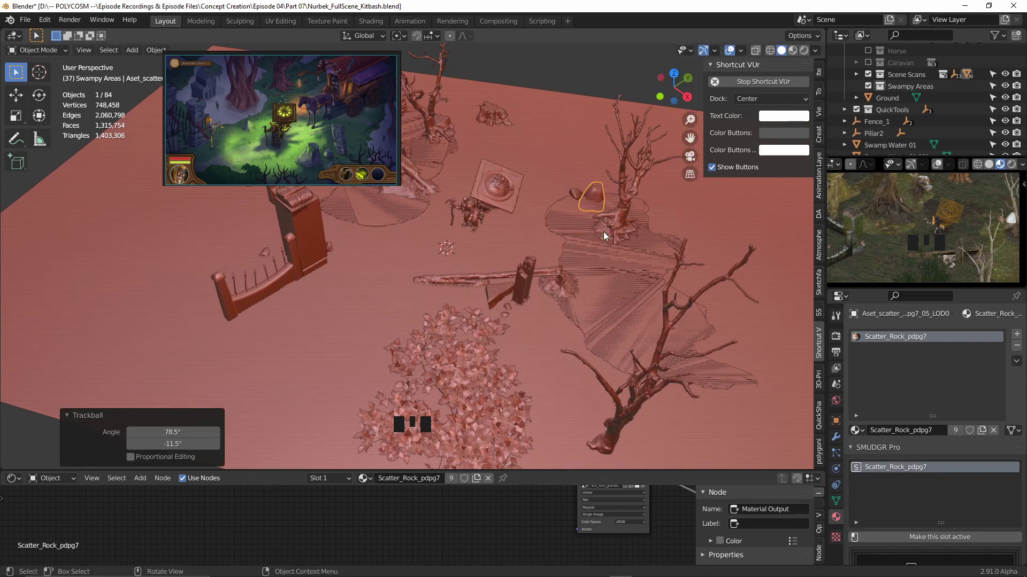
Step: Duplicate the mossy rock by the small pillar, move the copy beside the gate pillar and rotate it about Z
{"action": "left_click", "coordinate": [501, 292]}
{"action": "key", "text": "shift+d"}
{"action": "key", "text": "x"}
{"action": "left_click", "coordinate": [408, 279]}
{"action": "key", "text": "g"}
{"action": "key", "text": "y"}
{"action": "left_click", "coordinate": [465, 257]}
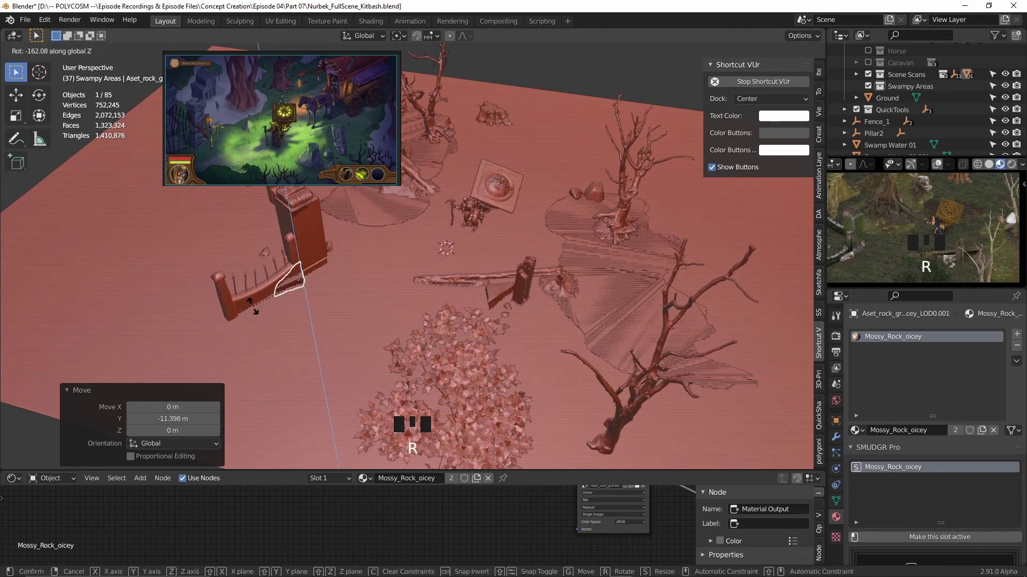
{"action": "left_click", "coordinate": [321, 303]}
{"action": "key", "text": "g"}
{"action": "left_click", "coordinate": [453, 270]}
{"action": "key", "text": "g"}
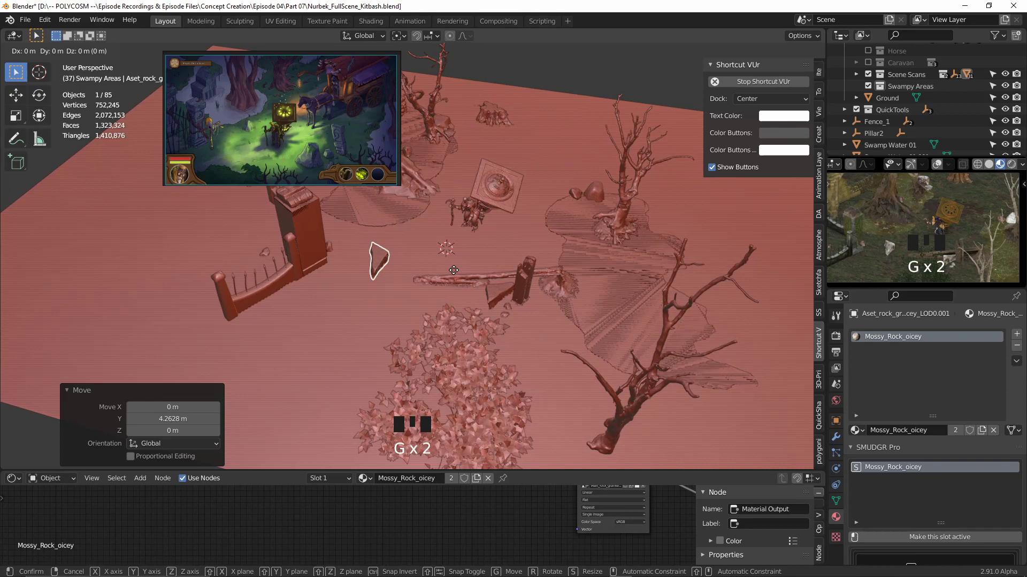
Step: Scale the original mossy rock beside the small pillar down along Z to about 0.42
{"action": "left_click", "coordinate": [503, 291]}
{"action": "key", "text": "s"}
{"action": "key", "text": "z"}
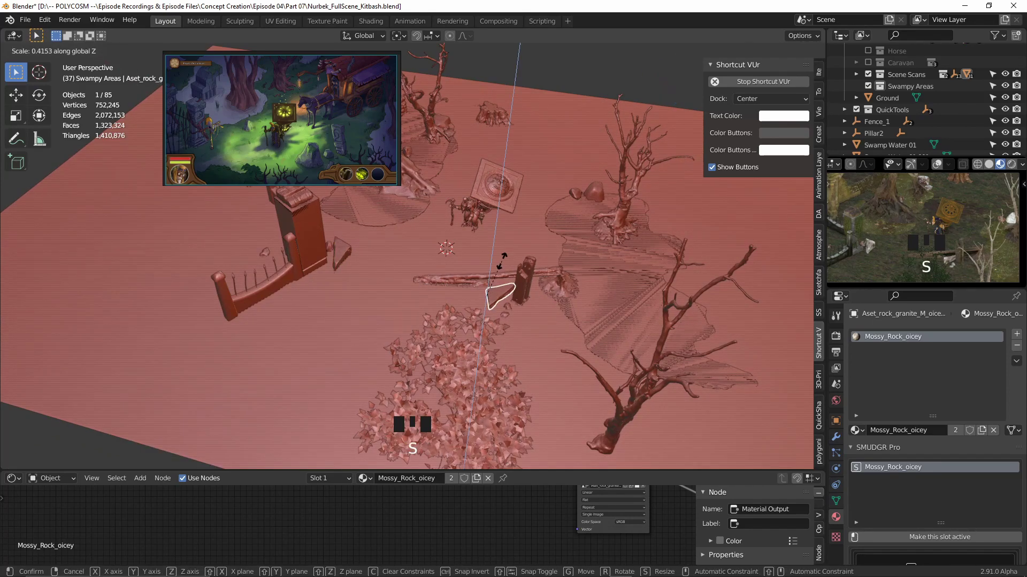
{"action": "left_click", "coordinate": [503, 276]}
{"action": "key", "text": "r"}
{"action": "right_click", "coordinate": [507, 278]}
Step: Tilt the flattened mossy rock freely and move it so it leans against the small stone pillar
{"action": "scroll", "coordinate": [535, 294], "scroll_direction": "up", "scroll_amount": 3}
{"action": "middle_click_drag", "start_coordinate": [564, 316], "coordinate": [578, 299]}
{"action": "key", "text": "r"}
{"action": "key", "text": "r"}
{"action": "left_click", "coordinate": [593, 256]}
{"action": "key", "text": "r"}
{"action": "left_click", "coordinate": [599, 252]}
{"action": "key", "text": "g"}
{"action": "key", "text": "y"}
{"action": "left_click", "coordinate": [615, 267]}
{"action": "key", "text": "g"}
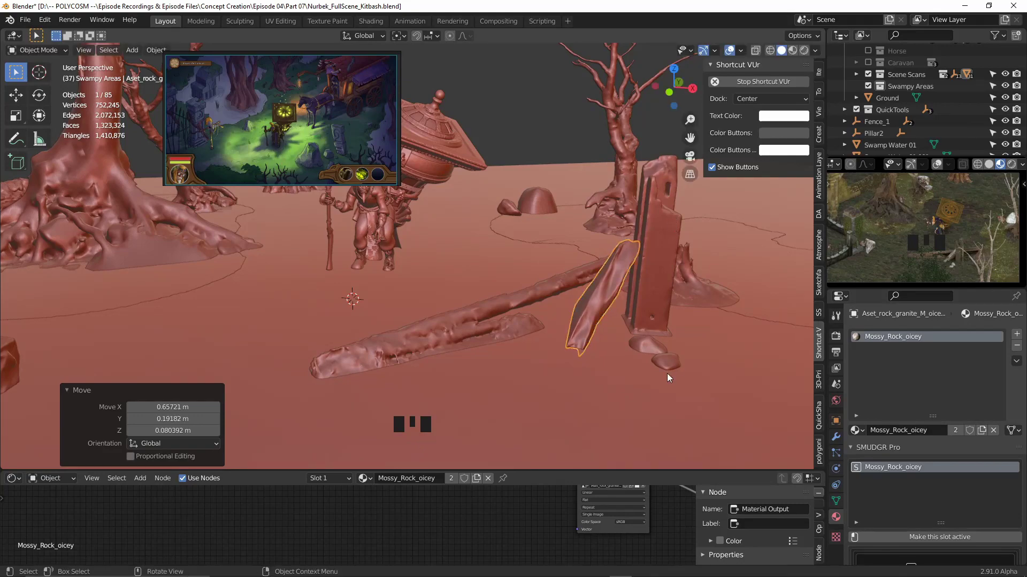
Step: Adjust the height of the small scatter rock at the foot of the stone pillar
{"action": "left_click", "coordinate": [664, 363]}
{"action": "key", "text": "g"}
{"action": "key", "text": "z"}
{"action": "left_click", "coordinate": [668, 359]}
Step: Shift the foreground Syringa shrub along Y and rotate it about Z
{"action": "scroll", "coordinate": [692, 320], "scroll_direction": "down", "scroll_amount": 2}
{"action": "middle_click_drag", "start_coordinate": [692, 321], "coordinate": [631, 375]}
{"action": "left_click", "coordinate": [500, 353]}
{"action": "key", "text": "g"}
{"action": "key", "text": "y"}
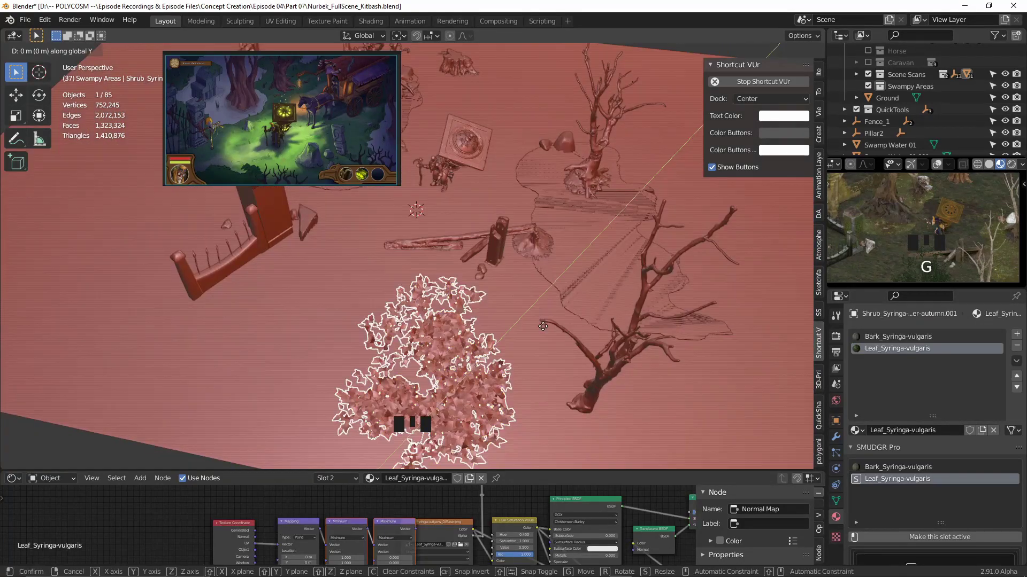
{"action": "key", "text": "c"}
{"action": "right_click", "coordinate": [588, 332]}
{"action": "key", "text": "r"}
{"action": "key", "text": "z"}
{"action": "left_click", "coordinate": [532, 462]}
Step: Duplicate the Syringa shrub, offset the copy about 2.7 m along X and shift it along Y
{"action": "key", "text": "shift+d"}
{"action": "key", "text": "x"}
{"action": "left_click", "coordinate": [531, 387]}
{"action": "key", "text": "g"}
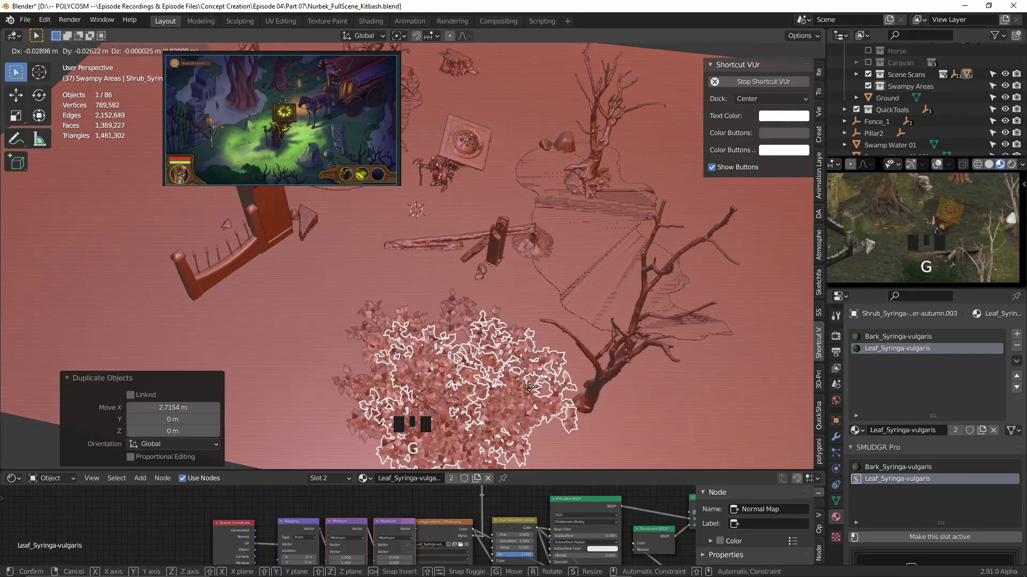
{"action": "key", "text": "y"}
{"action": "left_click", "coordinate": [556, 390]}
Step: Rotate the shrub copy about Z, scale it and move it beside the fallen branch tree
{"action": "key", "text": "r"}
{"action": "key", "text": "z"}
{"action": "left_click", "coordinate": [615, 353]}
{"action": "key", "text": "s"}
{"action": "left_click", "coordinate": [598, 299]}
{"action": "key", "text": "g"}
{"action": "key", "text": "x"}
{"action": "left_click", "coordinate": [599, 315]}
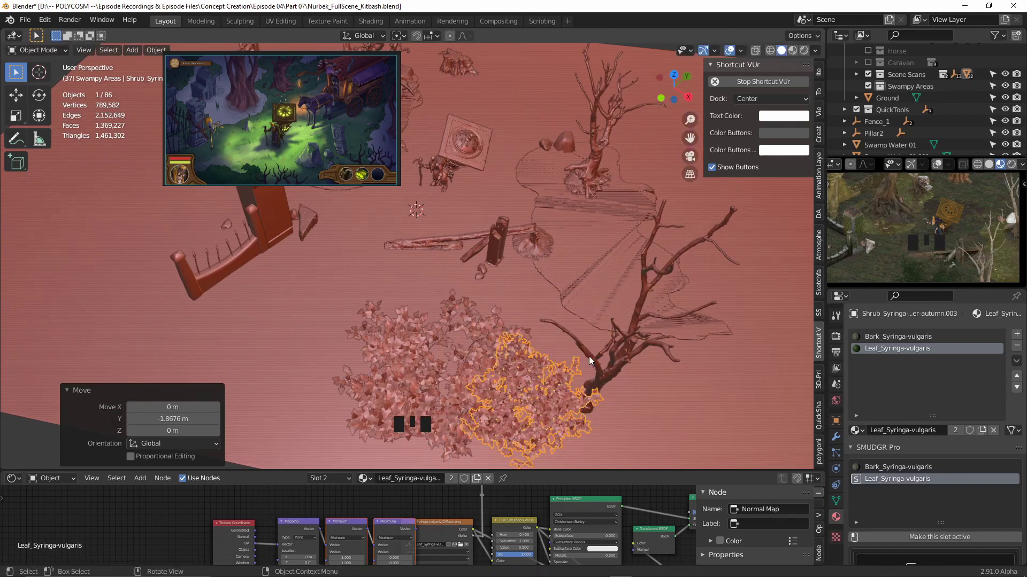
Step: Duplicate the shrub again and move this copy along X and Y to the other side of the foreground bushes
{"action": "scroll", "coordinate": [590, 361], "scroll_direction": "down", "scroll_amount": 3}
{"action": "key", "text": "shift+d"}
{"action": "key", "text": "g"}
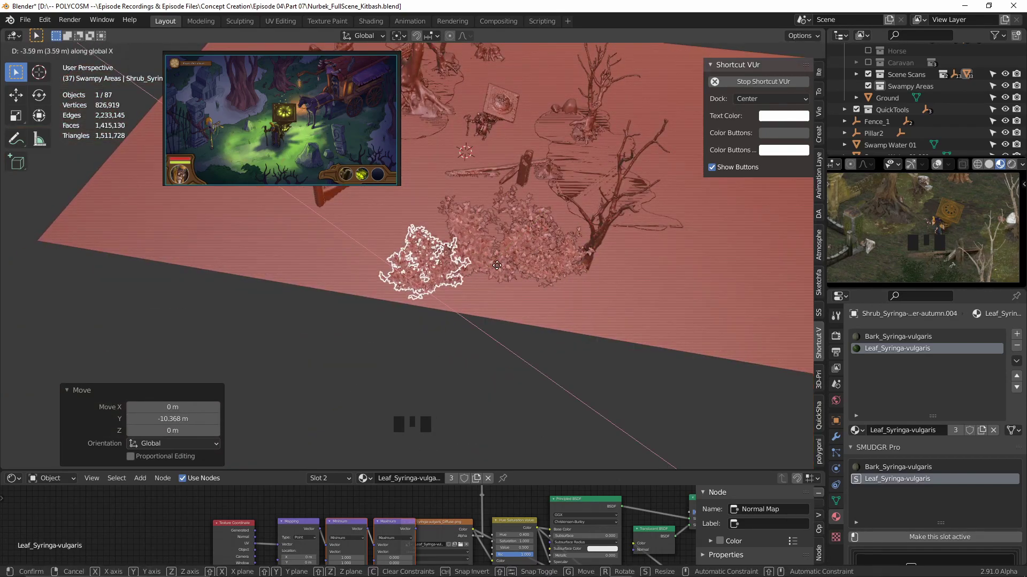
{"action": "left_click", "coordinate": [497, 265]}
{"action": "key", "text": "g"}
{"action": "key", "text": "y"}
{"action": "left_click", "coordinate": [512, 253]}
Step: Duplicate the mossy stone wall and move the copy along X to the second swamp pool
{"action": "middle_click_drag", "start_coordinate": [675, 154], "coordinate": [671, 224], "text": "shift"}
{"action": "middle_click_drag", "start_coordinate": [593, 141], "coordinate": [643, 190], "text": "shift"}
{"action": "left_click", "coordinate": [432, 152]}
{"action": "key", "text": "shift+d"}
{"action": "key", "text": "x"}
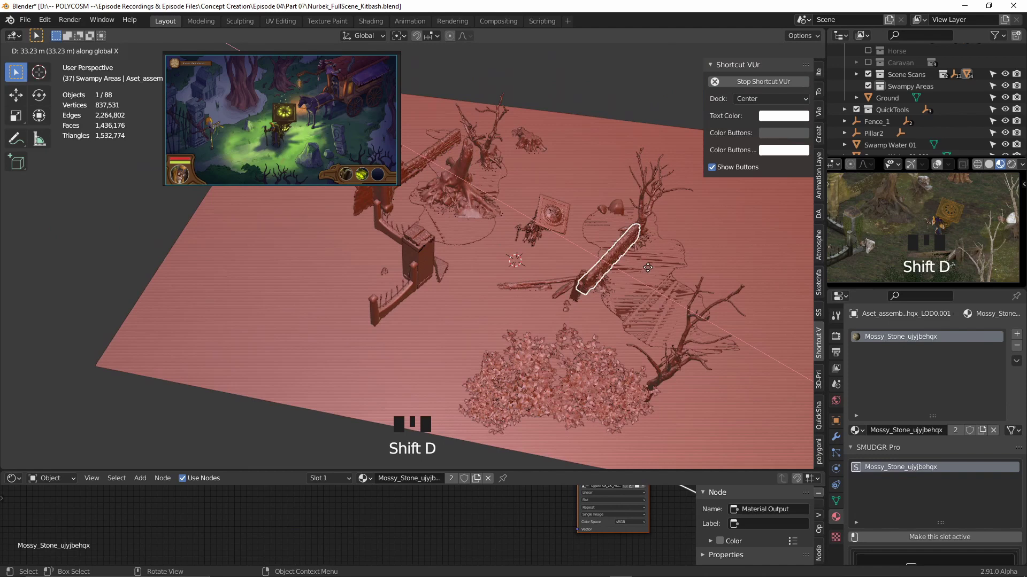
{"action": "left_click", "coordinate": [748, 299]}
{"action": "key", "text": "g"}
{"action": "key", "text": "x"}
{"action": "left_click", "coordinate": [759, 134]}
Step: Rotate the mossy stone wall copy about 38° around Z and move it about 3.25 m along negative Y
{"action": "key", "text": "r"}
{"action": "key", "text": "z"}
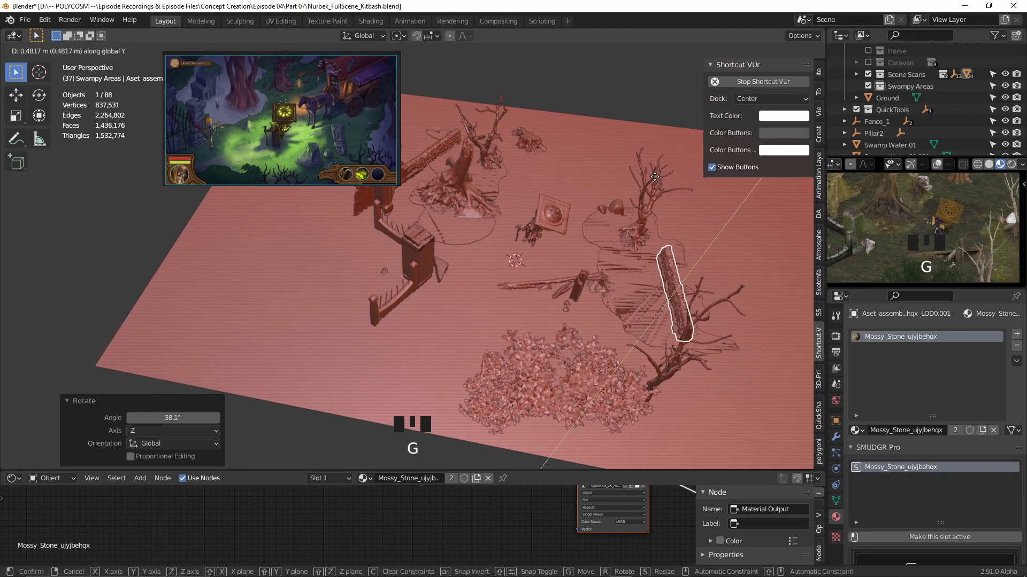
{"action": "left_click", "coordinate": [648, 178]}
{"action": "key", "text": "g"}
{"action": "key", "text": "y"}
{"action": "left_click", "coordinate": [633, 190]}
Step: Slide the wall copy along X to the edge of the second swamp pool, beside the fallen branch tree
{"action": "key", "text": "g"}
{"action": "key", "text": "x"}
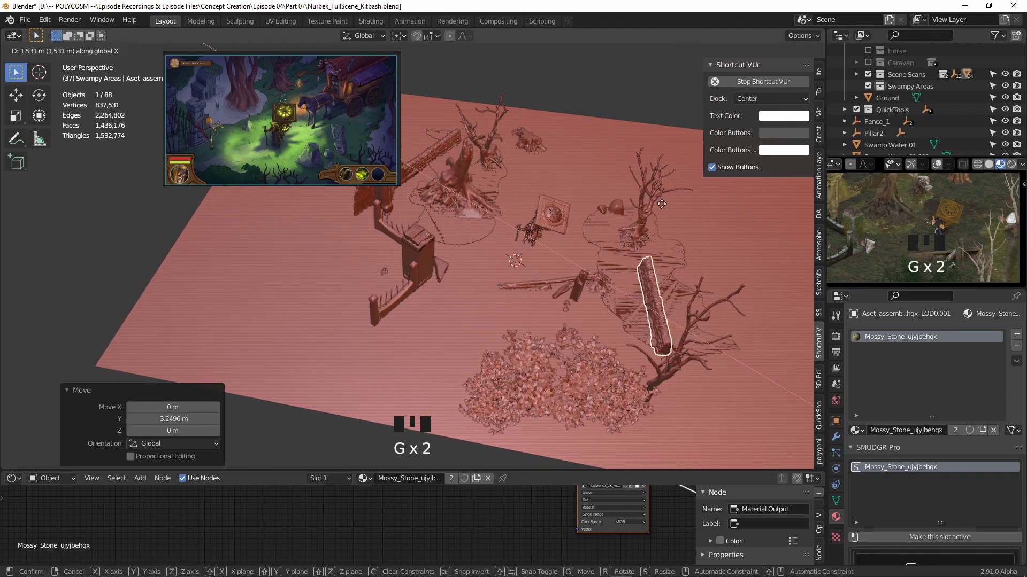
{"action": "left_click", "coordinate": [714, 209]}
{"action": "key", "text": "g"}
{"action": "key", "text": "x"}
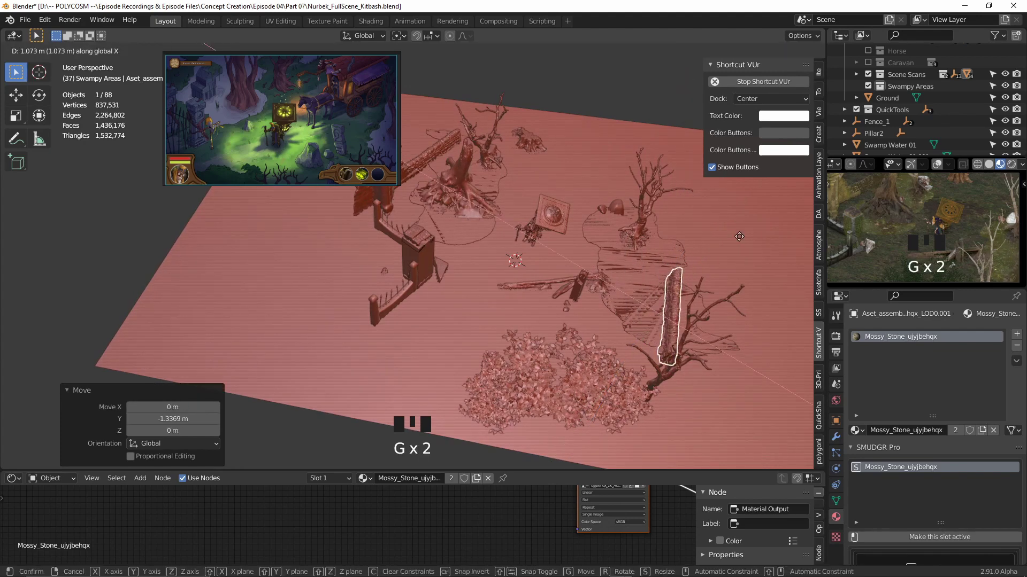
{"action": "left_click", "coordinate": [739, 236]}
Step: Scale the bare tree at the second swamp pool to 0.816 along Z
{"action": "middle_click_drag", "start_coordinate": [739, 236], "coordinate": [454, 365]}
{"action": "left_click", "coordinate": [679, 276]}
{"action": "key", "text": "s"}
{"action": "key", "text": "z"}
{"action": "left_click", "coordinate": [690, 248]}
{"action": "left_click", "coordinate": [455, 364]}
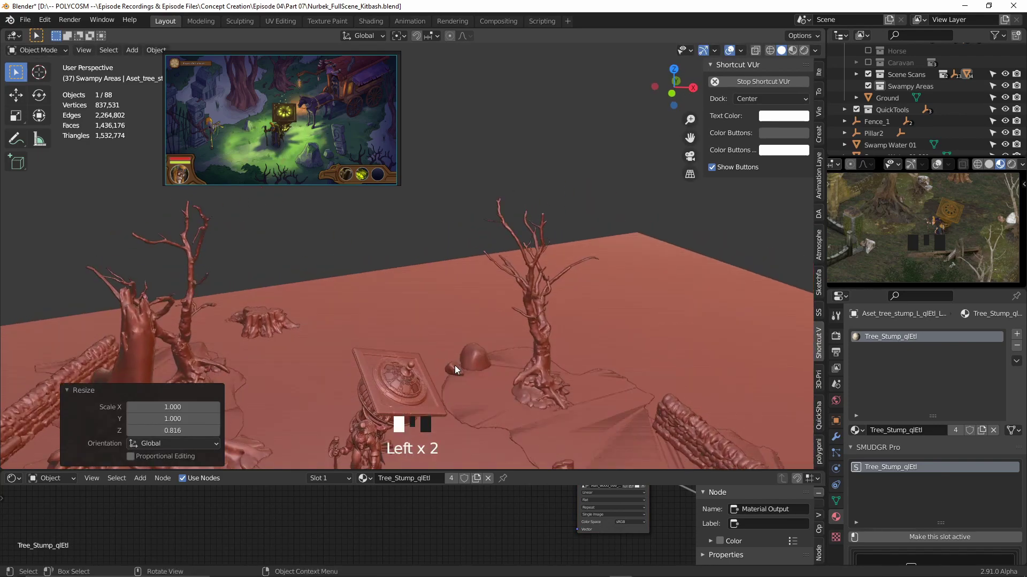
{"action": "key", "text": "g"}
{"action": "key", "text": "z"}
{"action": "right_click", "coordinate": [632, 271]}
{"action": "middle_click_drag", "start_coordinate": [503, 327], "coordinate": [474, 340]}
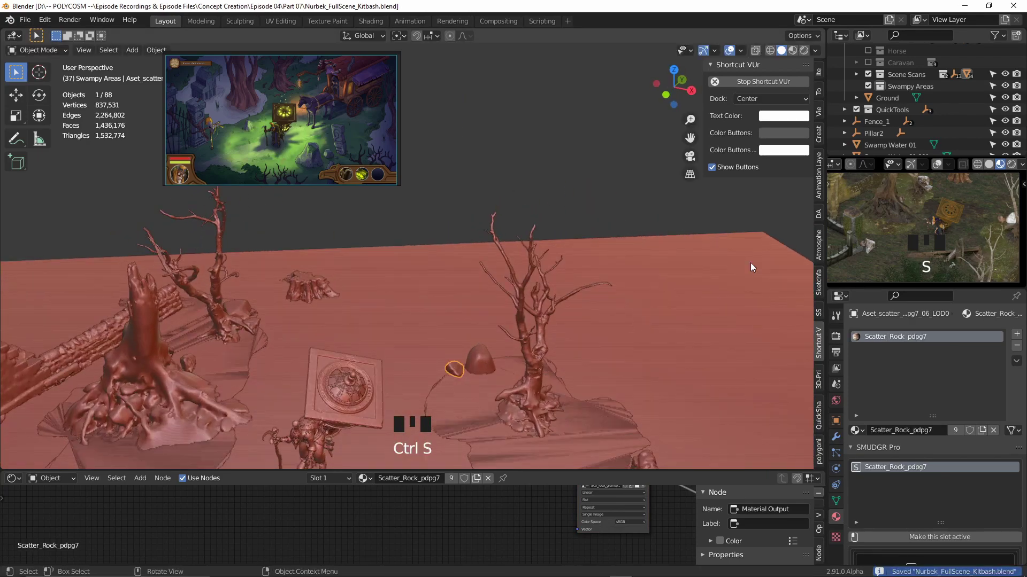
{"action": "scroll", "coordinate": [545, 280], "scroll_direction": "down", "scroll_amount": 3}
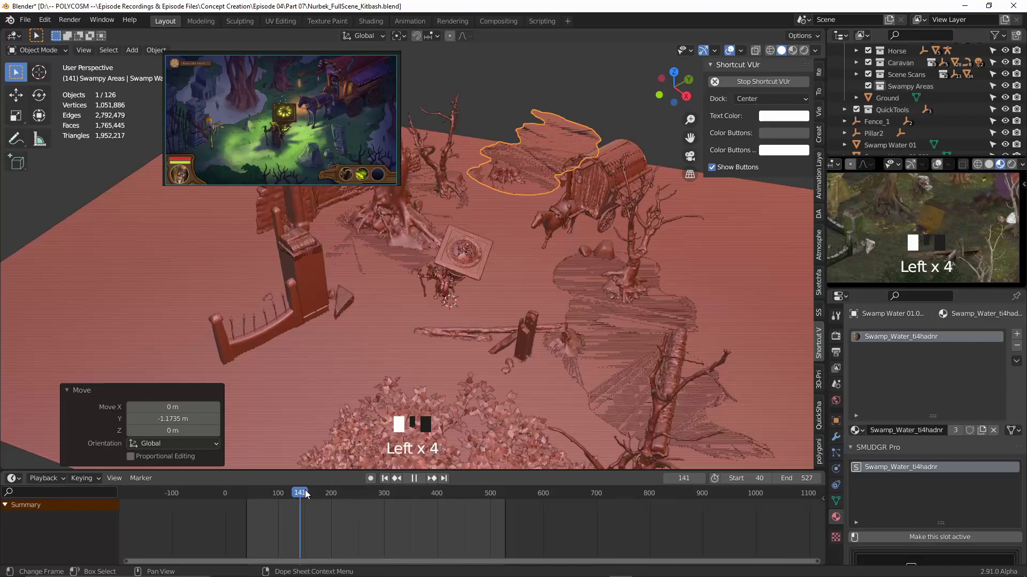
Step: Return the timeline to frame 26 with playback stopped and hide the Horse and Caravan collections
{"action": "left_click_drag", "start_coordinate": [470, 491], "coordinate": [238, 509]}
{"action": "key", "text": "space"}
{"action": "key", "text": "ctrl+s"}
{"action": "left_click", "coordinate": [868, 51]}
{"action": "left_click", "coordinate": [868, 62]}
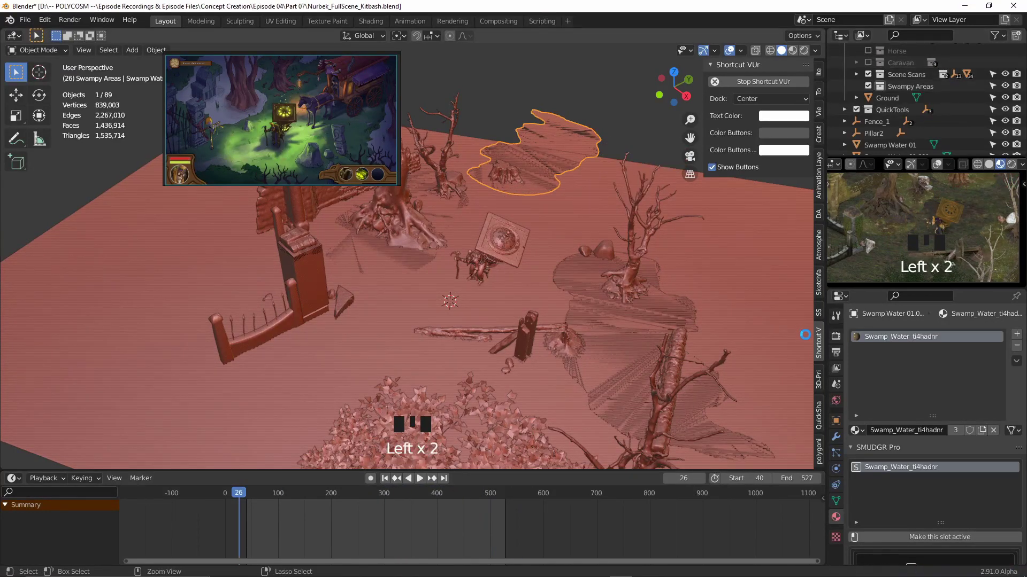
Step: Duplicate the branching tree beside the foreground bushes, offset the copy about 3.1 m along X and move it along Y
{"action": "middle_click_drag", "start_coordinate": [646, 446], "coordinate": [657, 303], "text": "shift"}
{"action": "key", "text": "shift+d"}
{"action": "key", "text": "x"}
{"action": "left_click", "coordinate": [665, 317]}
{"action": "key", "text": "g"}
{"action": "key", "text": "y"}
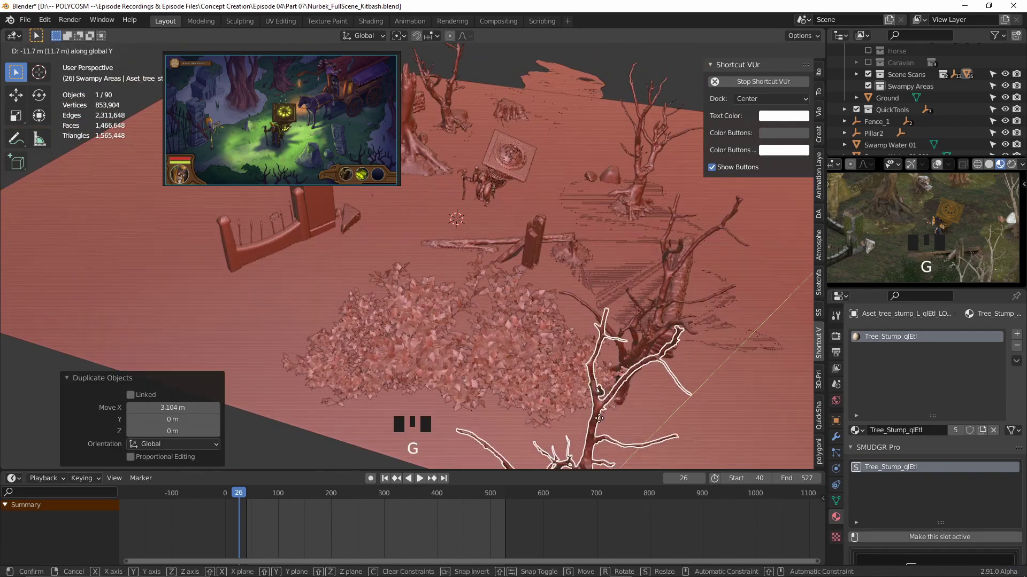
{"action": "left_click", "coordinate": [492, 59]}
Step: Rotate the tree copy about Z and shift it about 1.8 m along Y in front of the bushes
{"action": "key", "text": "r"}
{"action": "key", "text": "z"}
{"action": "left_click", "coordinate": [756, 294]}
{"action": "key", "text": "g"}
{"action": "key", "text": "y"}
{"action": "left_click", "coordinate": [788, 273]}
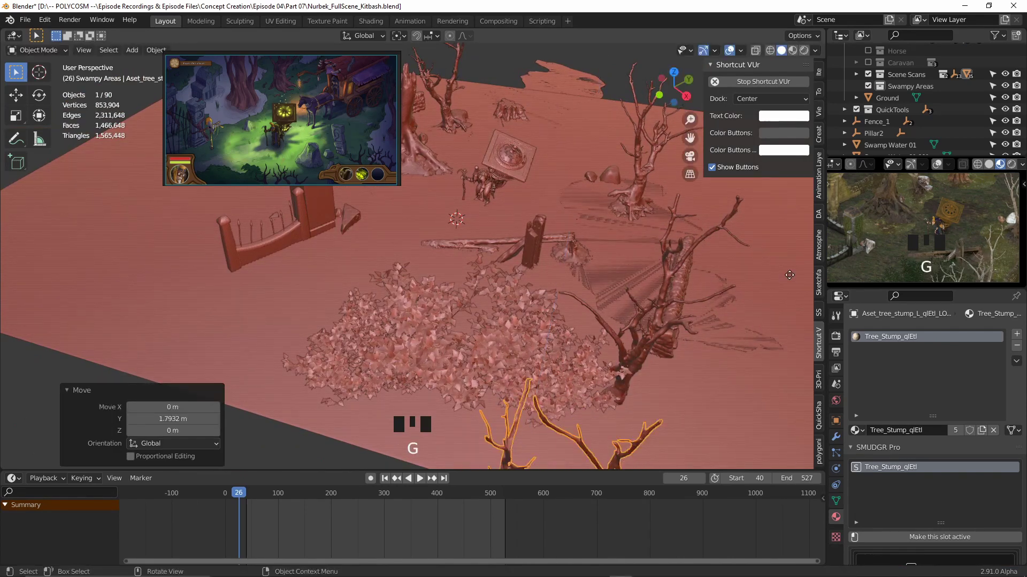
Step: Reposition the tree copy along X, about 6.8 m along Y and again along X, past the foreground bushes
{"action": "key", "text": "g"}
{"action": "key", "text": "x"}
{"action": "left_click", "coordinate": [53, 323]}
{"action": "key", "text": "g"}
{"action": "key", "text": "y"}
{"action": "left_click", "coordinate": [94, 223]}
{"action": "key", "text": "g"}
{"action": "key", "text": "x"}
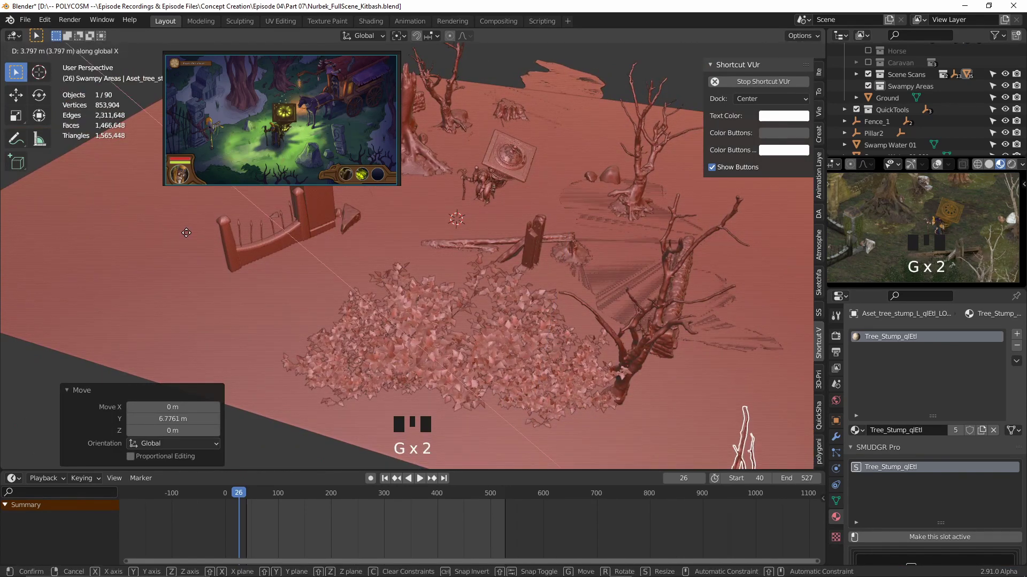
{"action": "left_click", "coordinate": [186, 233]}
Step: Switch to Quixel Bridge and look through the purchased surfaces for a ground material
{"action": "key", "text": "alt+Tab"}
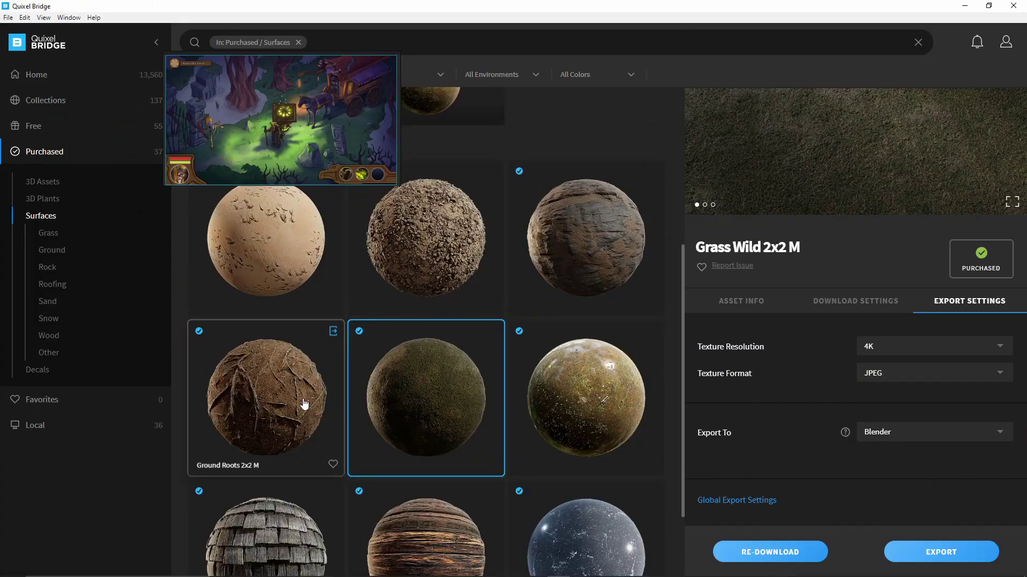
{"action": "scroll", "coordinate": [305, 403], "scroll_direction": "up", "scroll_amount": 2}
{"action": "scroll", "coordinate": [591, 354], "scroll_direction": "down", "scroll_amount": 2}
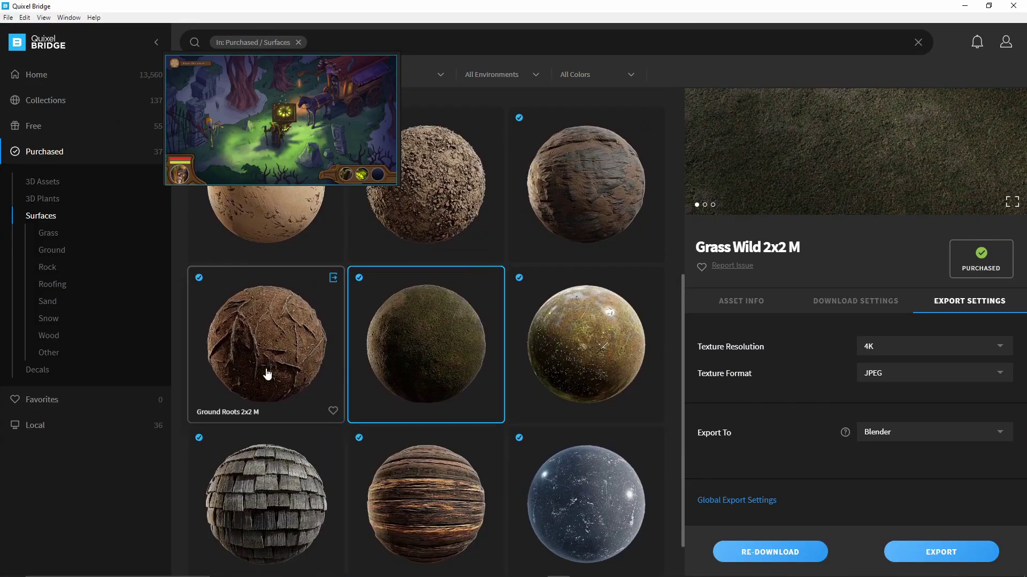
{"action": "key", "text": "alt+Tab"}
Step: Draw a long freehand road strip in top view with Quick Shape, running between the swamp pools through the scene
{"action": "left_click", "coordinate": [674, 71]}
{"action": "middle_click_drag", "start_coordinate": [631, 176], "coordinate": [697, 220], "text": "shift"}
{"action": "left_click", "coordinate": [818, 329]}
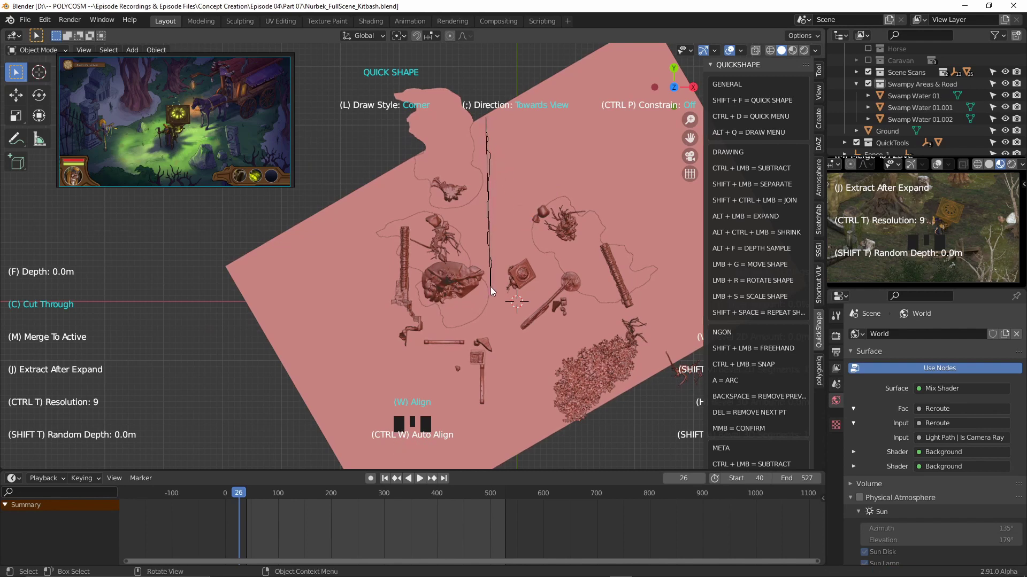
{"action": "left_click_drag", "start_coordinate": [489, 287], "coordinate": [494, 319]}
{"action": "mouse_move", "coordinate": [495, 434]}
{"action": "left_mouse_down"}
{"action": "mouse_move", "coordinate": [499, 461]}
{"action": "mouse_move", "coordinate": [544, 449]}
{"action": "left_mouse_up"}
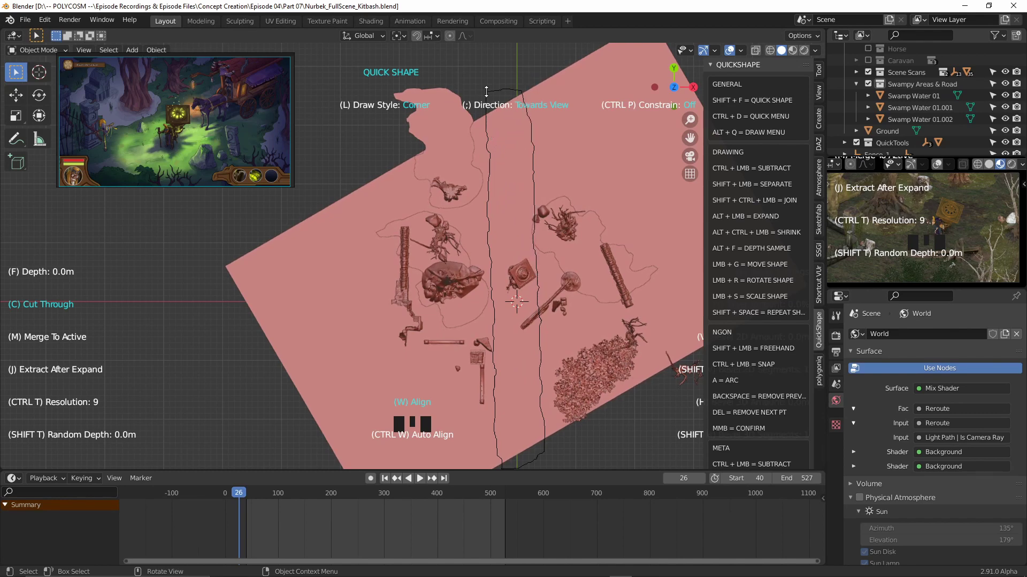
{"action": "left_click", "coordinate": [631, 199]}
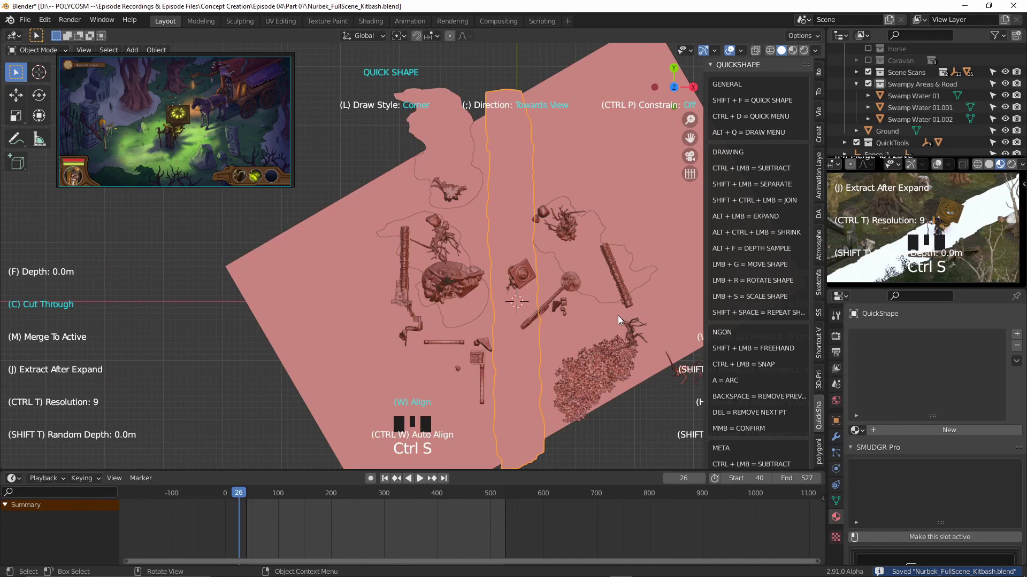
Step: Switch to Quixel Bridge and pick the Ground Roots 2x2 M surface for the new road strip
{"action": "scroll", "coordinate": [551, 273], "scroll_direction": "down", "scroll_amount": 3}
{"action": "middle_click_drag", "start_coordinate": [551, 273], "coordinate": [517, 237]}
{"action": "scroll", "coordinate": [517, 238], "scroll_direction": "up", "scroll_amount": 2}
{"action": "key", "text": "alt+Tab"}
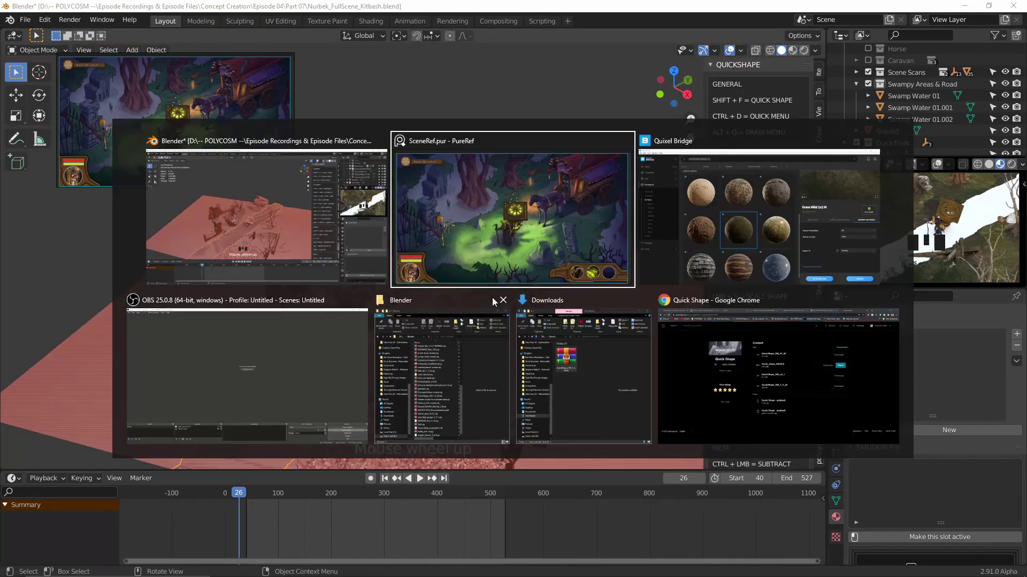
{"action": "key", "text": "Tab"}
{"action": "left_click", "coordinate": [247, 369]}
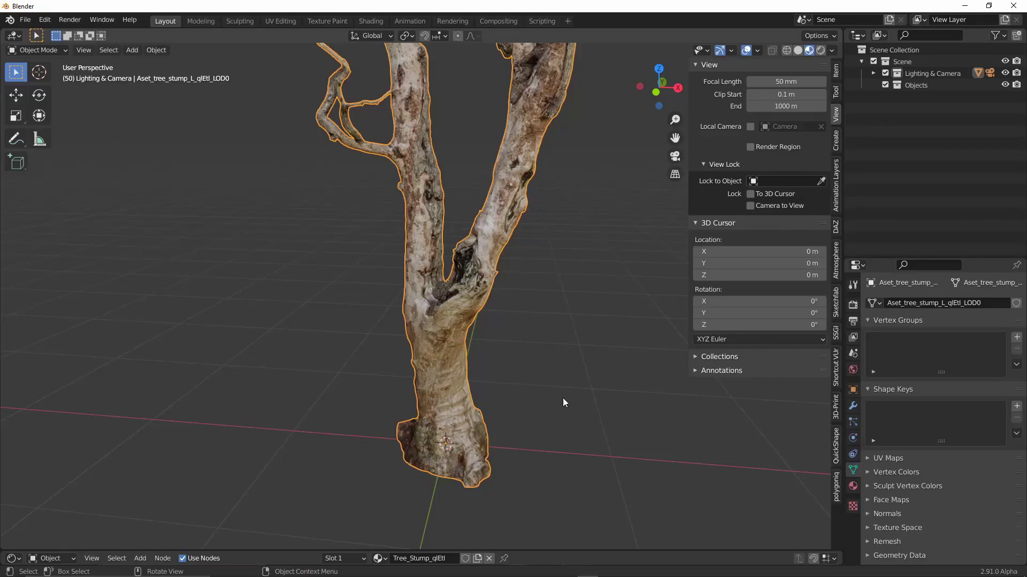
Step: Resize the Aset_tree_stump_L_qlEtl_LOD0 tree along X and stretch it taller along Z
{"action": "scroll", "coordinate": [563, 398], "scroll_direction": "down", "scroll_amount": 8}
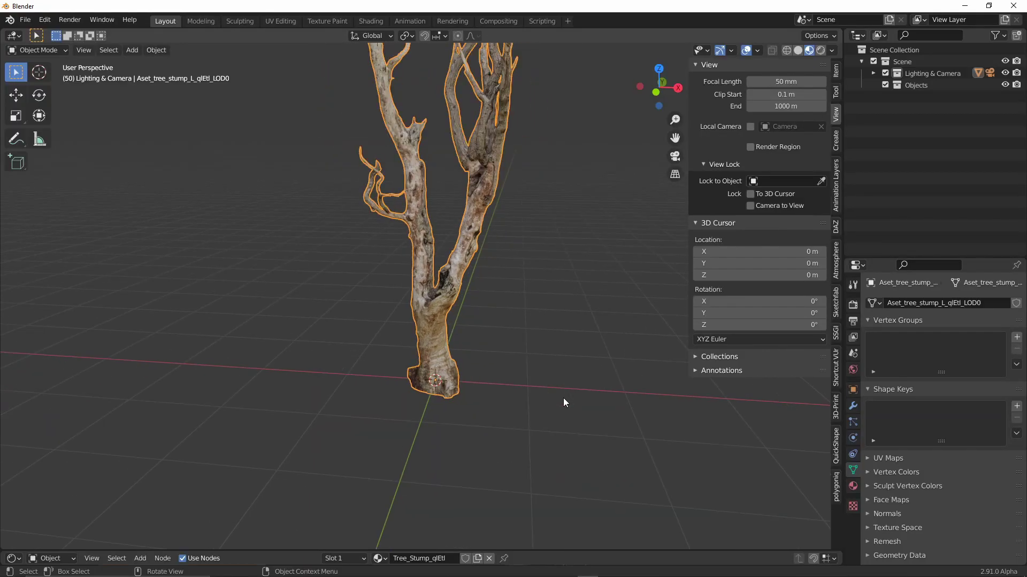
{"action": "key", "text": "s"}
{"action": "key", "text": "x"}
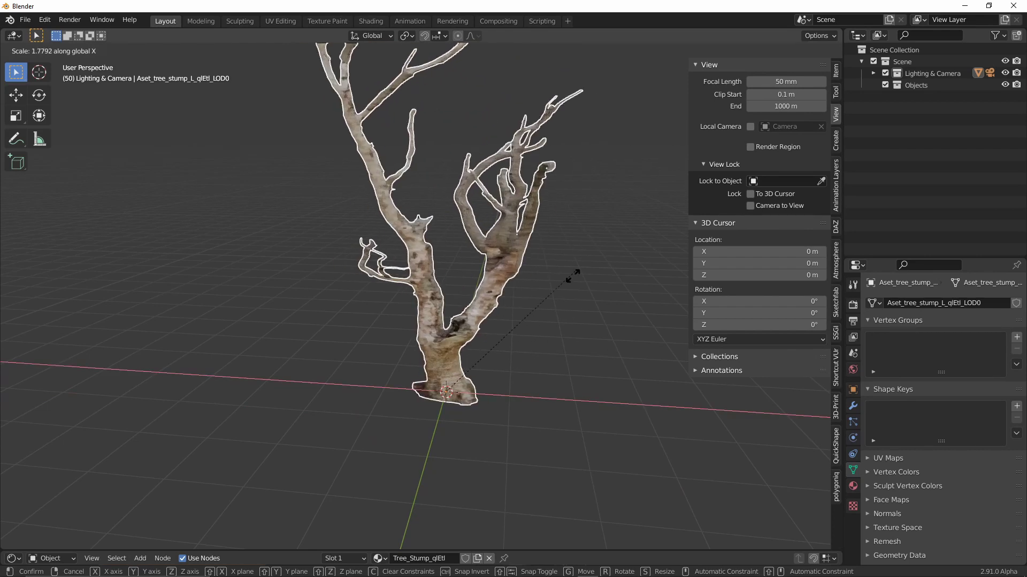
{"action": "left_click", "coordinate": [480, 300]}
{"action": "key", "text": "s"}
{"action": "key", "text": "z"}
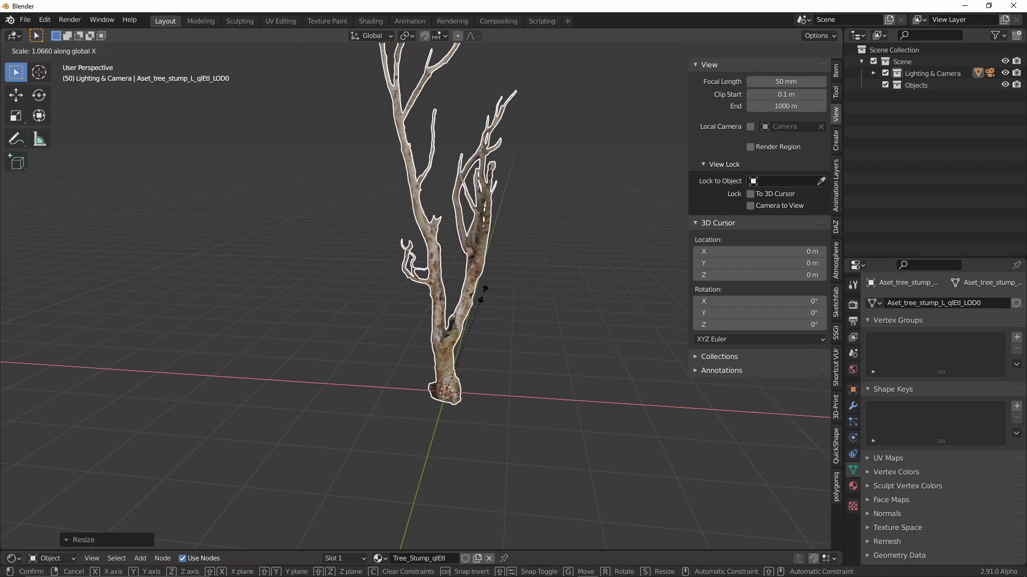
{"action": "left_click", "coordinate": [491, 253]}
Step: Enter edit mode on the tree, enable X-ray and select the upper branches of its tallest trunk
{"action": "scroll", "coordinate": [491, 254], "scroll_direction": "down", "scroll_amount": 3}
{"action": "middle_click_drag", "start_coordinate": [493, 256], "coordinate": [537, 357], "text": "shift"}
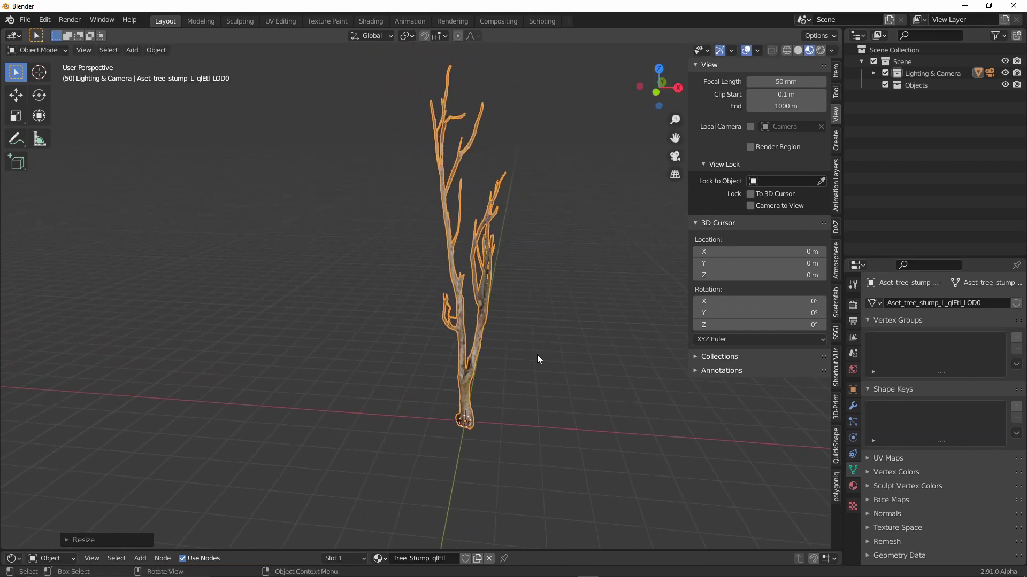
{"action": "key", "text": "Tab"}
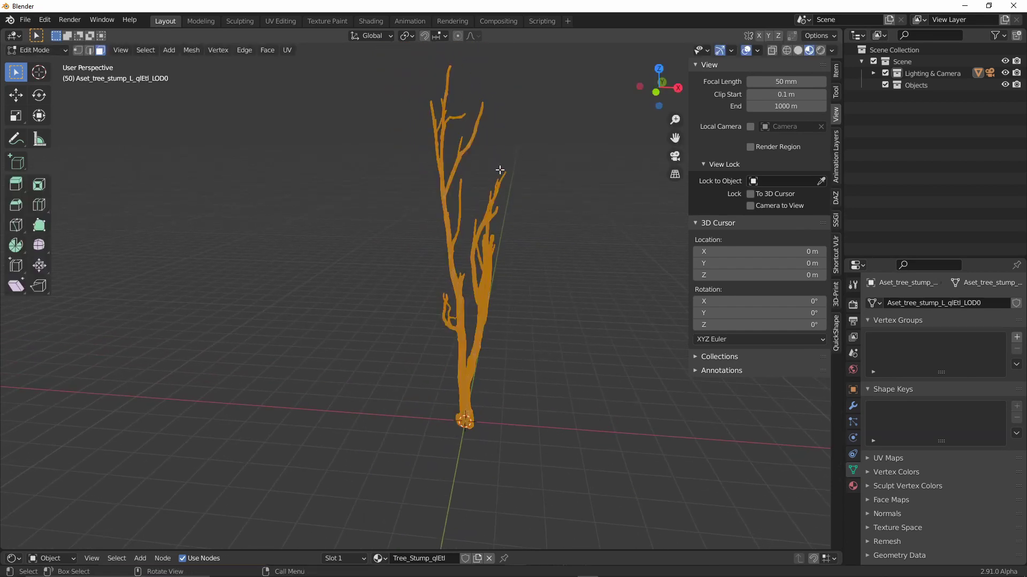
{"action": "left_click_drag", "start_coordinate": [410, 136], "coordinate": [410, 138]}
{"action": "left_click_drag", "start_coordinate": [415, 66], "coordinate": [476, 240]}
{"action": "key", "text": "alt+z"}
{"action": "left_click_drag", "start_coordinate": [483, 59], "coordinate": [415, 137]}
{"action": "left_click_drag", "start_coordinate": [413, 132], "coordinate": [483, 213], "text": "shift"}
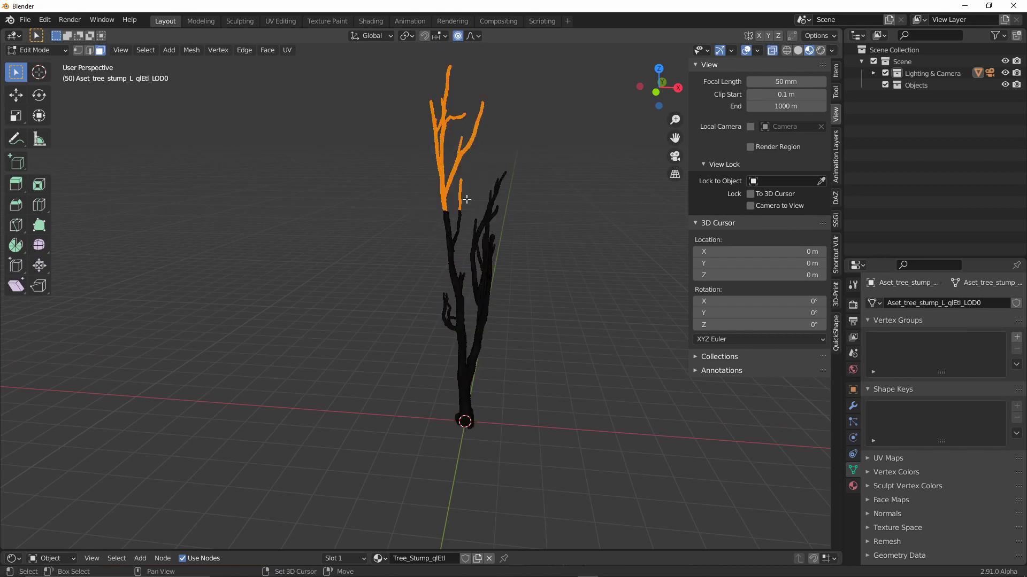
Step: Shrink the selected upper branches with proportional editing and move them lower on the trunk
{"action": "key", "text": "g"}
{"action": "right_click", "coordinate": [577, 174]}
{"action": "key", "text": "s"}
{"action": "scroll", "coordinate": [543, 140], "scroll_direction": "down", "scroll_amount": 4}
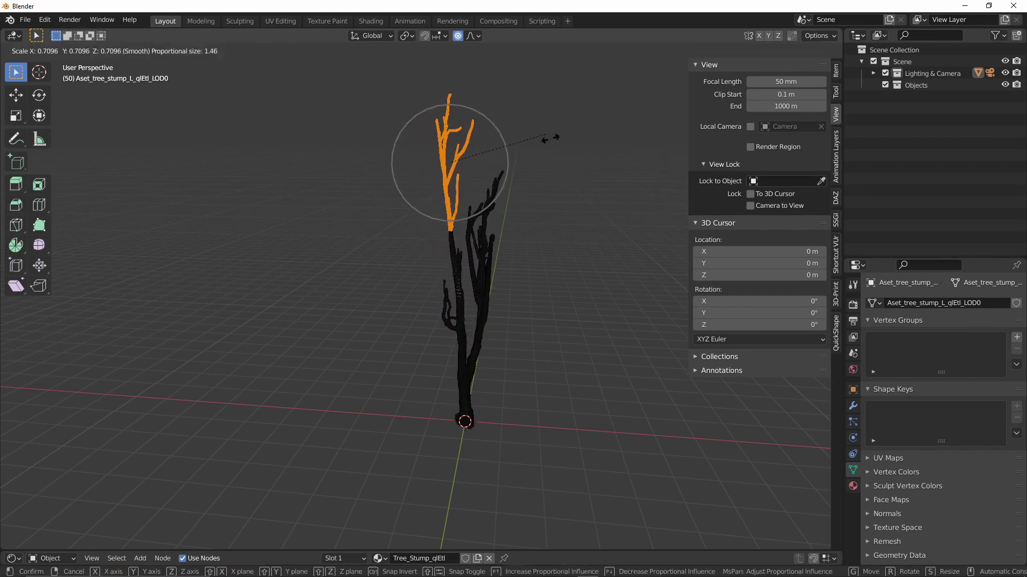
{"action": "scroll", "coordinate": [543, 144], "scroll_direction": "up", "scroll_amount": 4}
{"action": "left_click", "coordinate": [543, 154]}
{"action": "key", "text": "g"}
{"action": "left_click", "coordinate": [545, 180]}
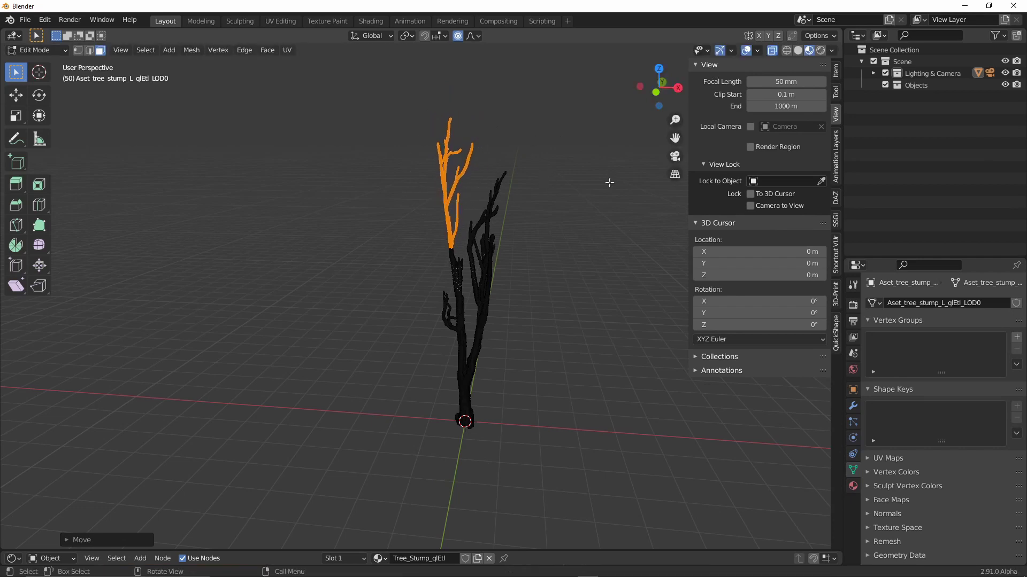
Step: Delete the vertices of the selected upper branches
{"action": "key", "text": "Tab"}
{"action": "mouse_move", "coordinate": [609, 182]}
{"action": "middle_mouse_down"}
{"action": "mouse_move", "coordinate": [424, 192]}
{"action": "mouse_move", "coordinate": [593, 191]}
{"action": "middle_mouse_up"}
{"action": "key", "text": "Tab"}
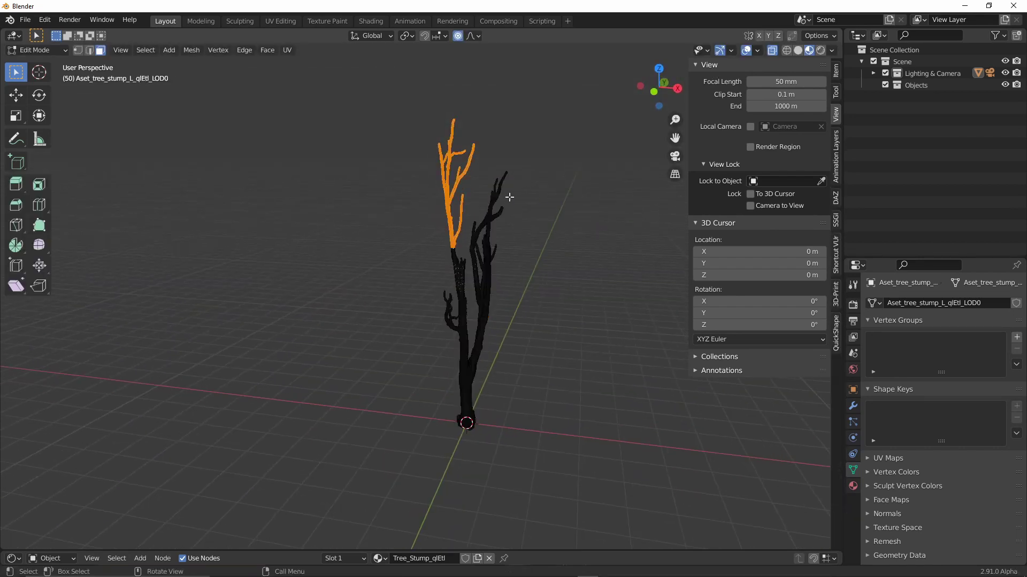
{"action": "key", "text": "x"}
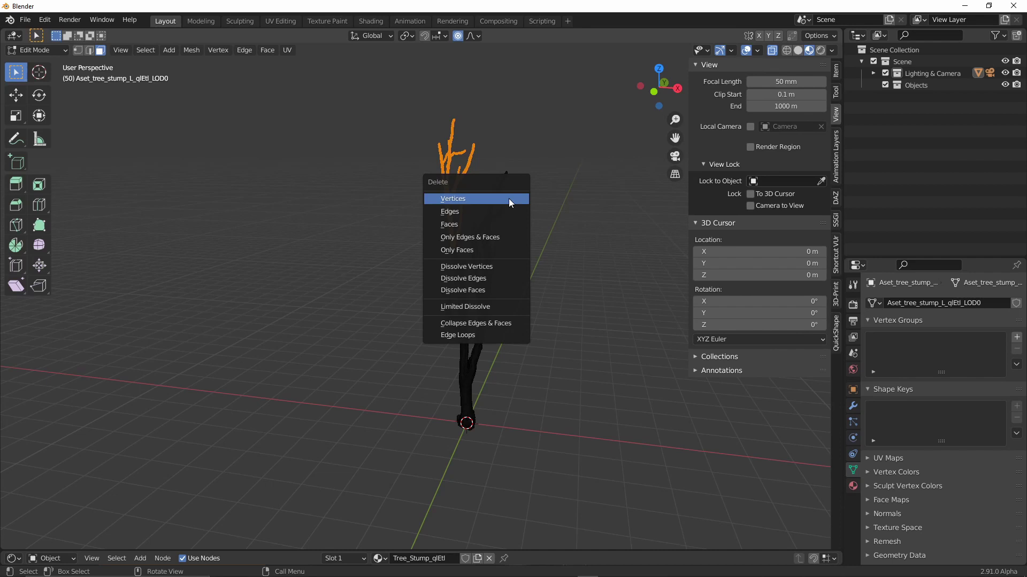
{"action": "left_click", "coordinate": [510, 201]}
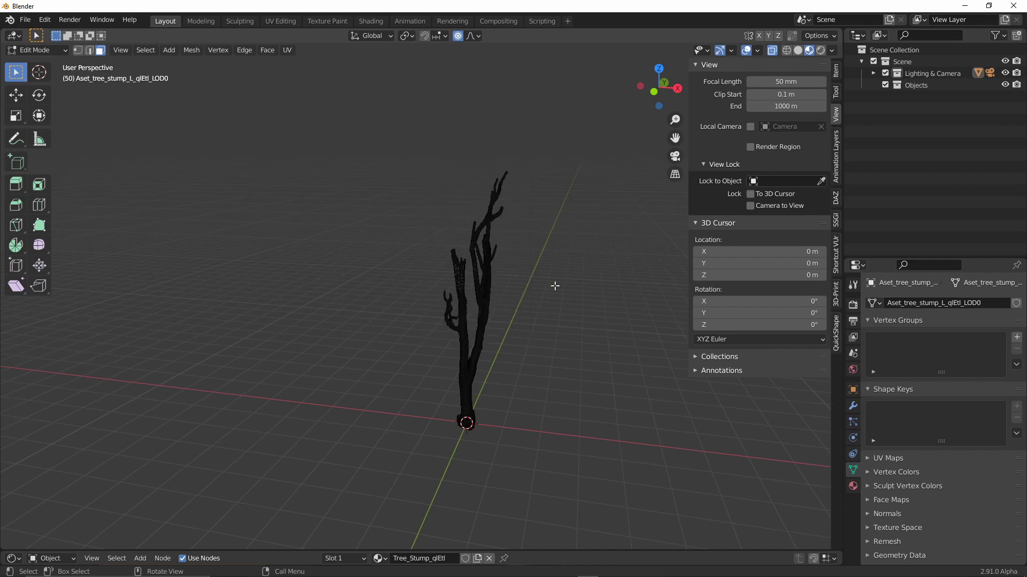
Step: Separate the selected upper branches into their own object and move it to the ground beside the tree
{"action": "left_click", "coordinate": [514, 224]}
{"action": "key", "text": "Tab"}
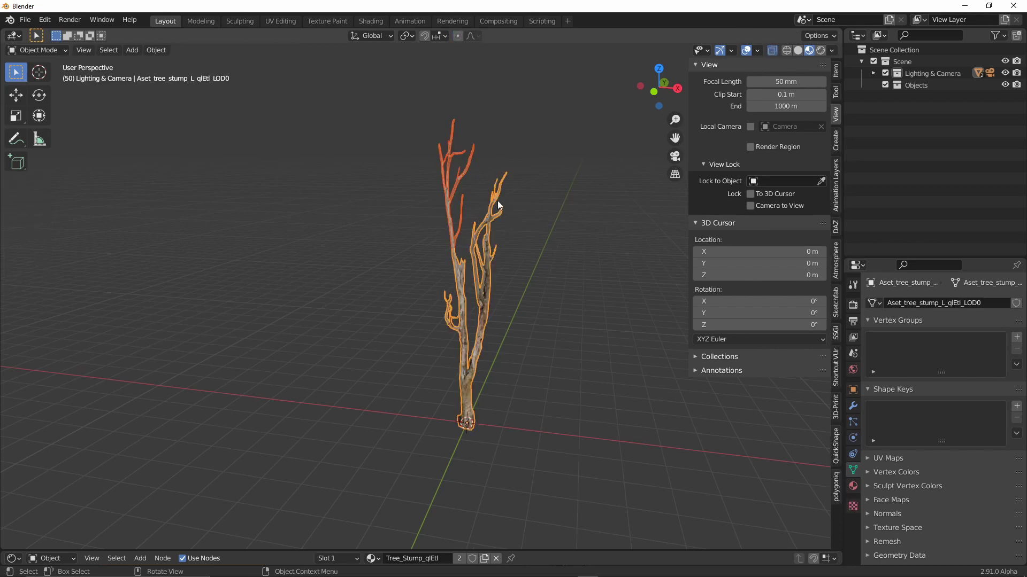
{"action": "key", "text": "g"}
{"action": "left_click", "coordinate": [546, 426]}
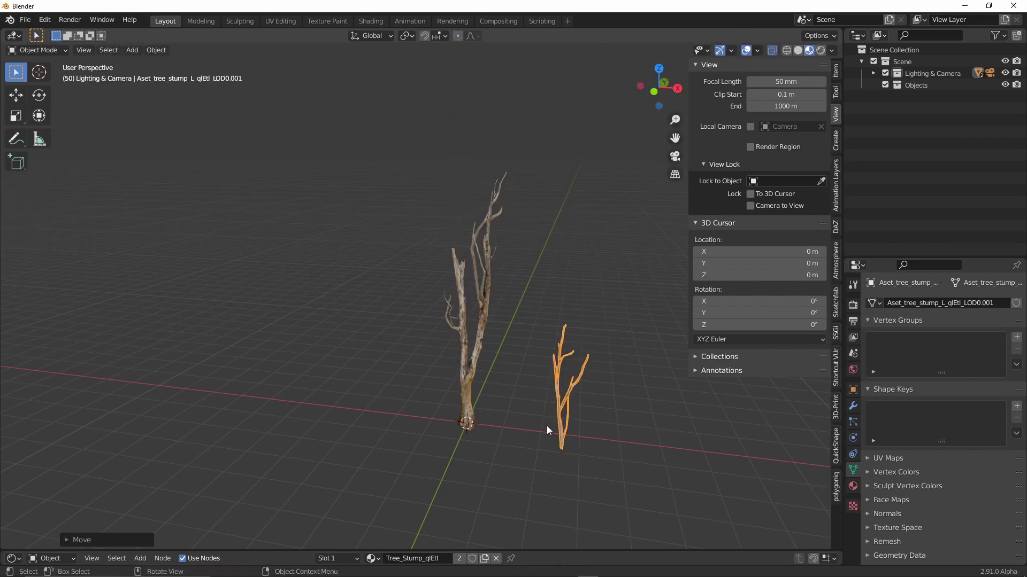
Step: Scale the separated branches about 1.2 times along X, then resize and reposition them as a small tree beside the trunk
{"action": "middle_click_drag", "start_coordinate": [547, 426], "coordinate": [616, 389]}
{"action": "key", "text": "s"}
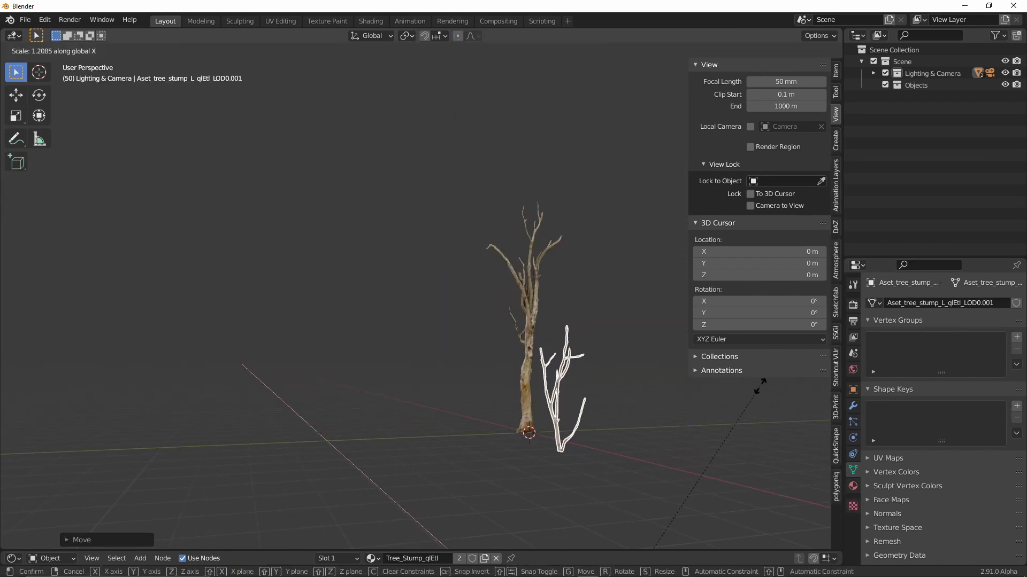
{"action": "left_click", "coordinate": [760, 385]}
{"action": "middle_click_drag", "start_coordinate": [760, 384], "coordinate": [714, 411]}
{"action": "left_click", "coordinate": [575, 393]}
{"action": "middle_click_drag", "start_coordinate": [575, 393], "coordinate": [539, 403]}
{"action": "key", "text": "s"}
{"action": "left_click", "coordinate": [610, 383]}
{"action": "key", "text": "g"}
{"action": "left_click", "coordinate": [612, 395]}
Step: Add a mesh plane, move it beside the small tree and scale it
{"action": "key", "text": "shift+a"}
{"action": "mouse_move", "coordinate": [503, 341]}
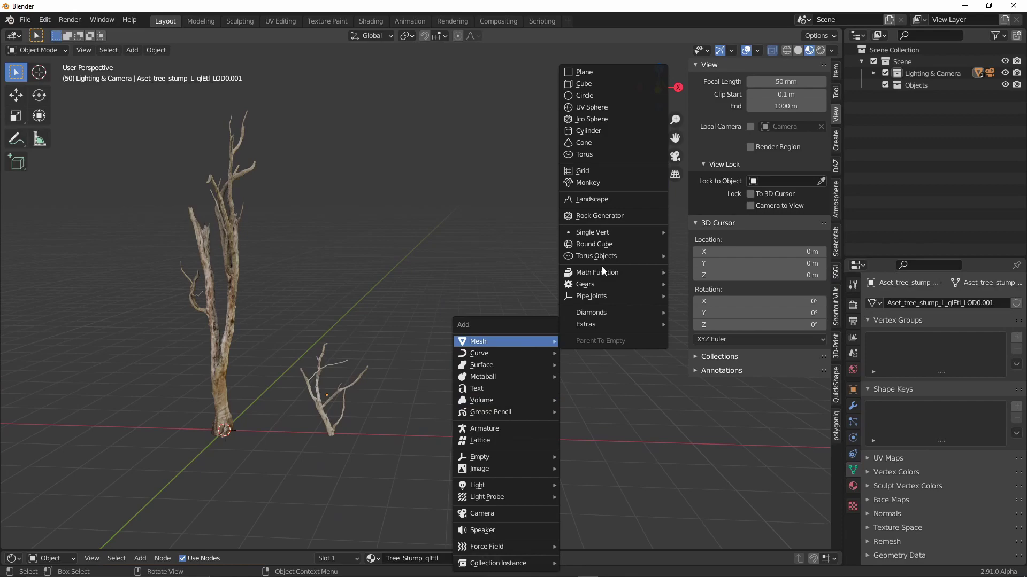
{"action": "left_click", "coordinate": [593, 73]}
{"action": "key", "text": "g"}
{"action": "key", "text": "s"}
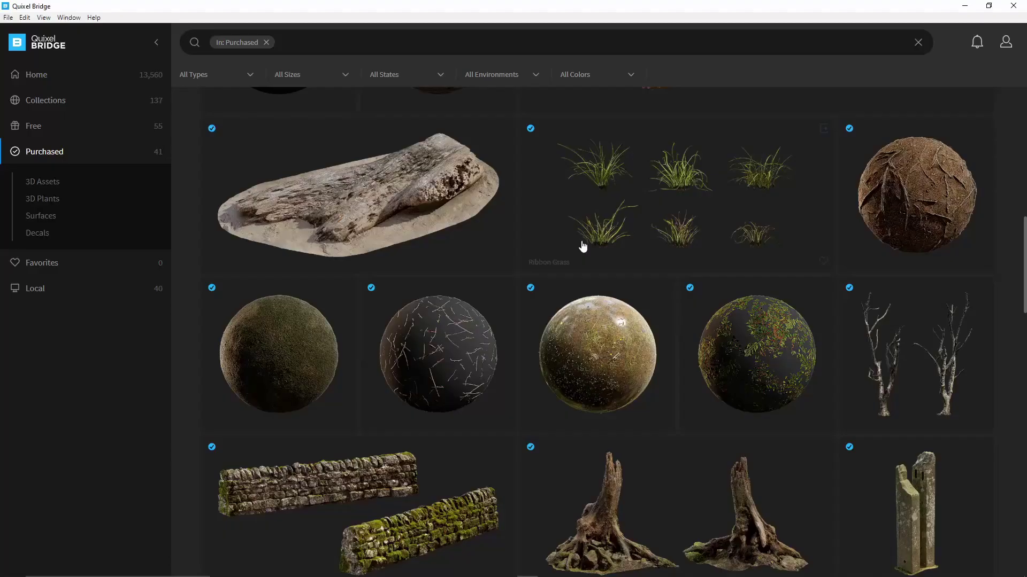
Step: Export the Sandy Beach Rock 2x2 M surface from Quixel Bridge to Blender and open the plane's material settings
{"action": "left_click", "coordinate": [56, 217]}
{"action": "scroll", "coordinate": [519, 420], "scroll_direction": "down", "scroll_amount": 5}
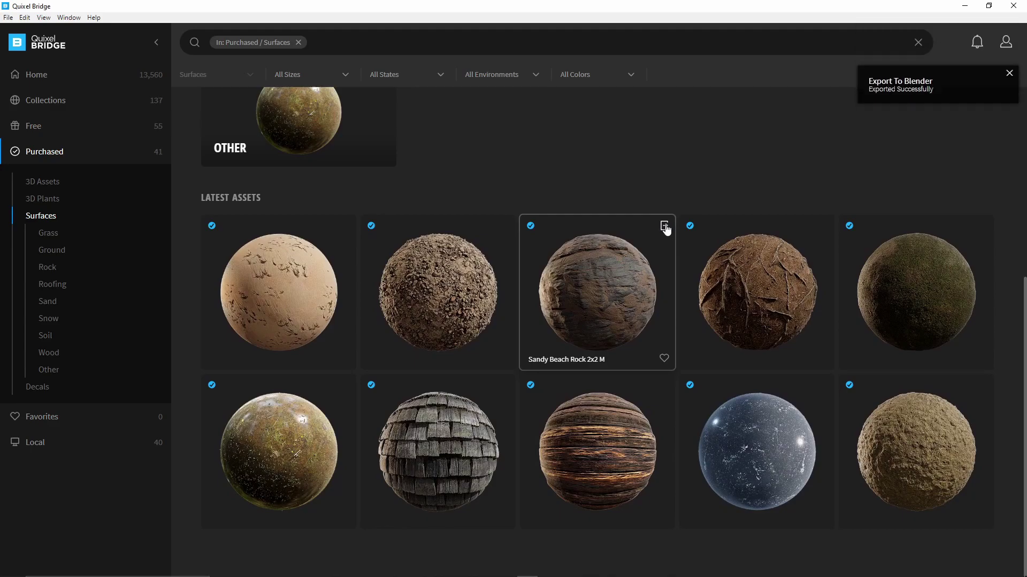
{"action": "key", "text": "alt+Tab"}
{"action": "left_click", "coordinate": [853, 486]}
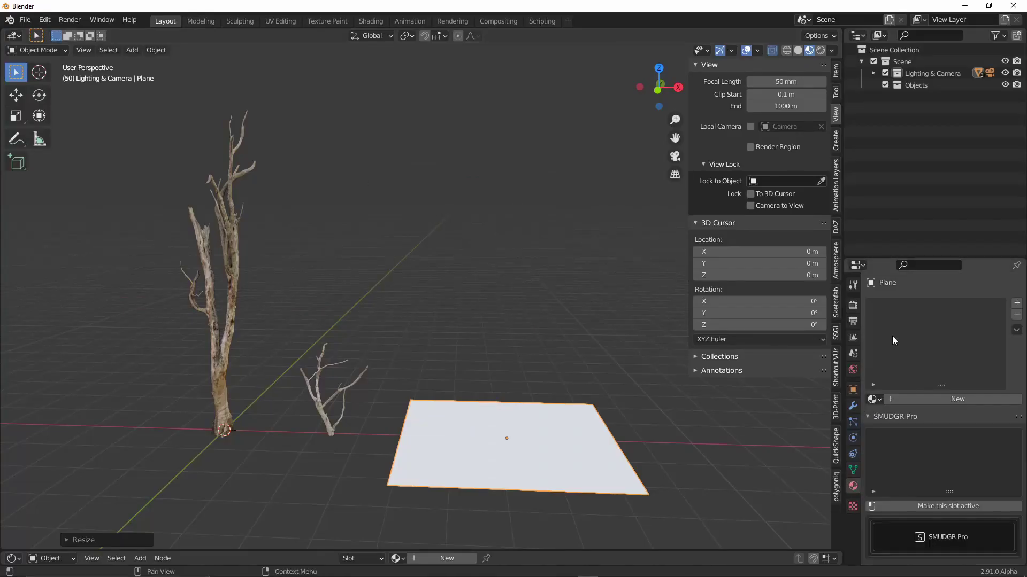
Step: Assign the Beach_Sand_2x2_udrkajbn material to the ground plane and inspect its shader nodes
{"action": "left_click", "coordinate": [873, 399]}
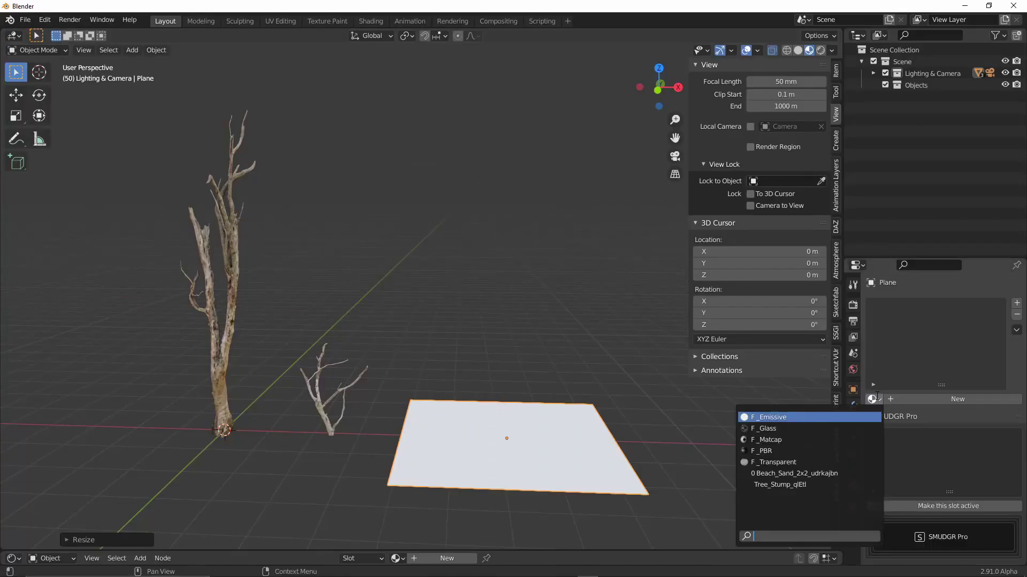
{"action": "left_click", "coordinate": [842, 474]}
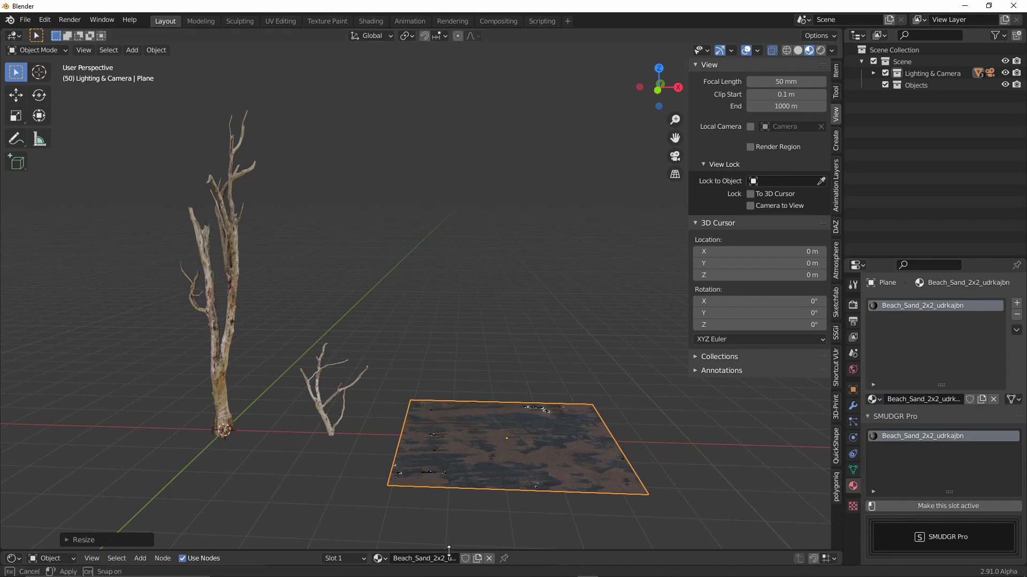
{"action": "left_click_drag", "start_coordinate": [449, 550], "coordinate": [458, 402]}
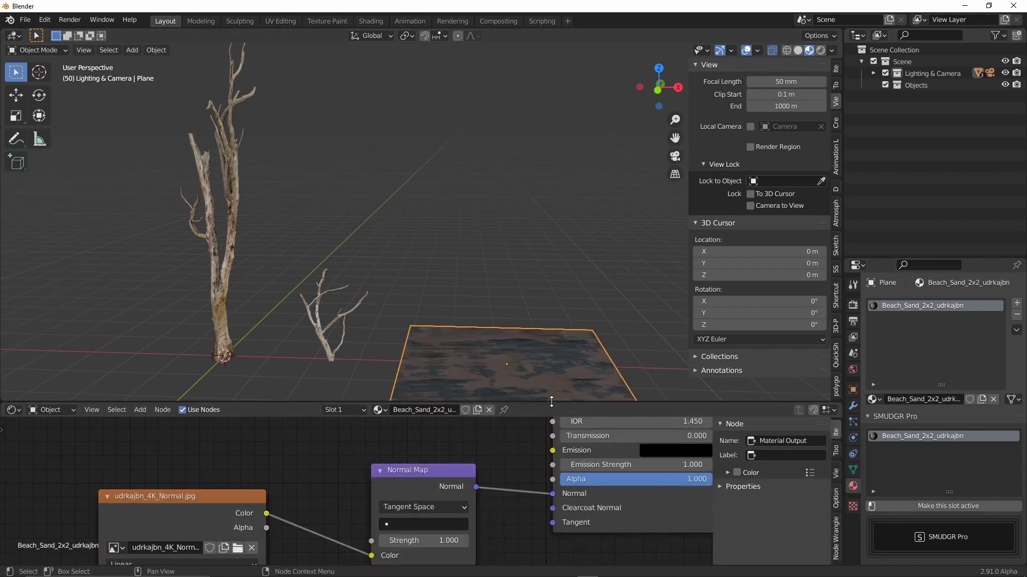
{"action": "left_click_drag", "start_coordinate": [552, 402], "coordinate": [538, 566]}
{"action": "middle_click_drag", "start_coordinate": [558, 453], "coordinate": [529, 479]}
{"action": "middle_click_drag", "start_coordinate": [514, 481], "coordinate": [474, 304], "text": "shift"}
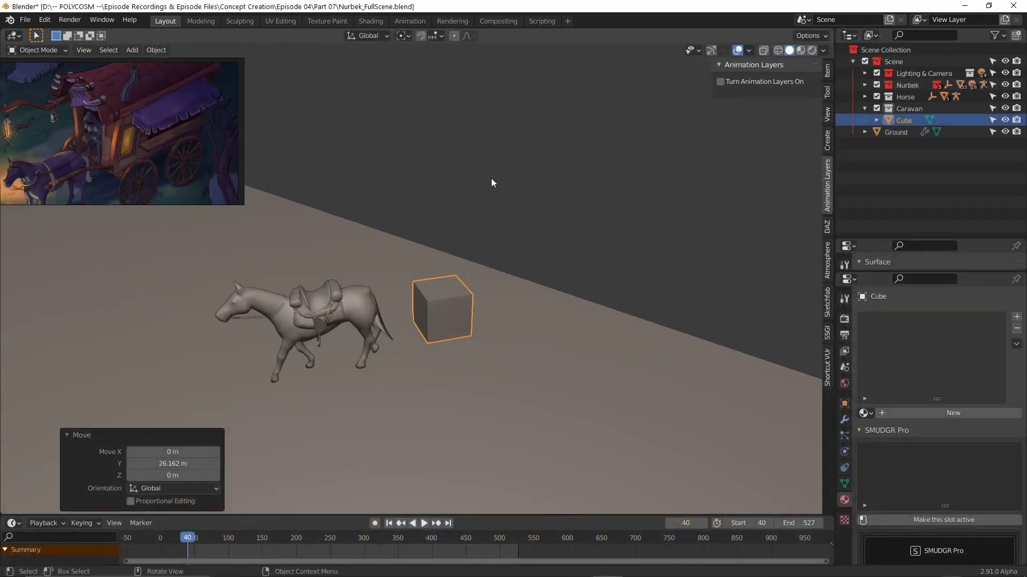
Step: Scale the caravan cube into a wide, flat slab behind the horse, with a factor of 1.131 along X
{"action": "left_click", "coordinate": [568, 246]}
{"action": "key", "text": "s"}
{"action": "key", "text": "y"}
{"action": "left_click", "coordinate": [277, 182]}
{"action": "middle_click_drag", "start_coordinate": [278, 183], "coordinate": [514, 284]}
{"action": "key", "text": "s"}
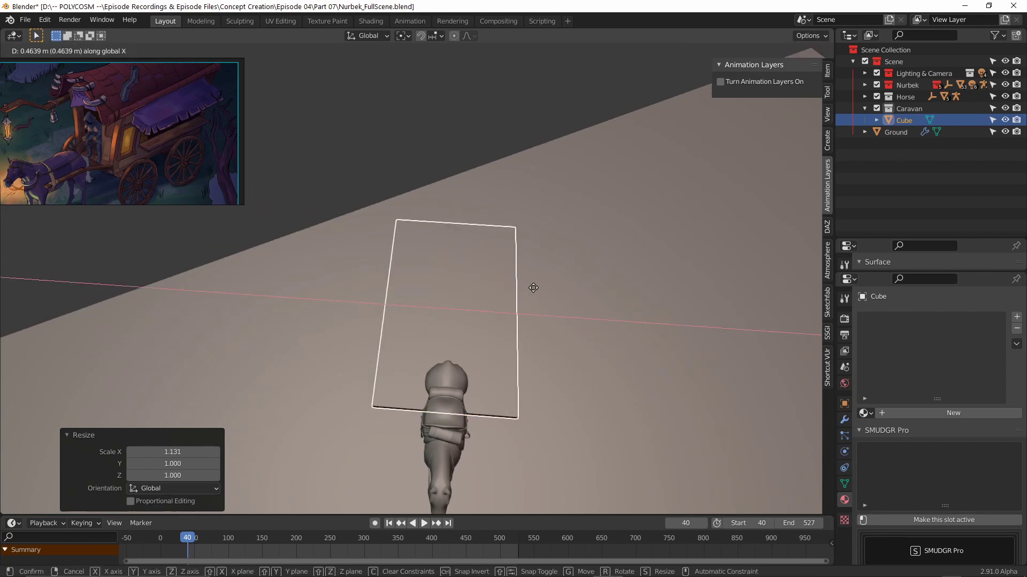
{"action": "scroll", "coordinate": [130, 159], "scroll_direction": "up", "scroll_amount": 2}
{"action": "middle_click_drag", "start_coordinate": [124, 173], "coordinate": [370, 176]}
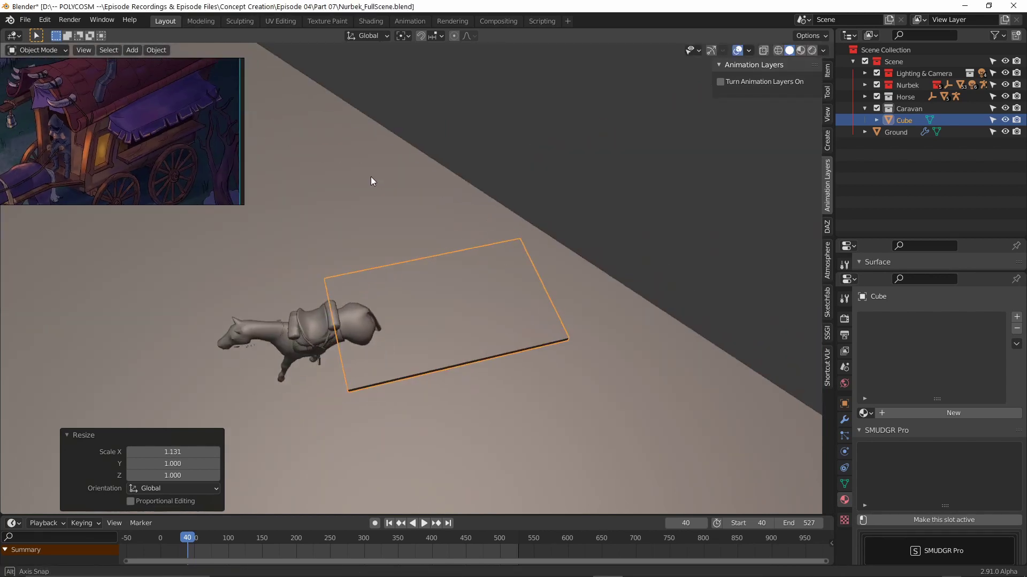
Step: Rename the slab to Floor and move it along Y clear of the horse
{"action": "double_click", "coordinate": [903, 120]}
{"action": "middle_click_drag", "start_coordinate": [620, 261], "coordinate": [522, 238]}
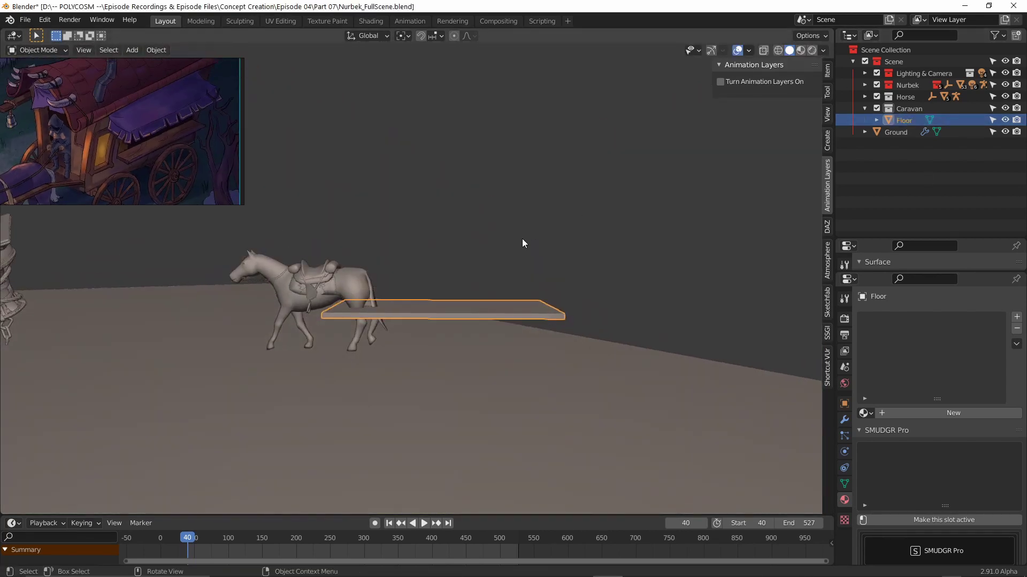
{"action": "key", "text": "g"}
{"action": "key", "text": "y"}
{"action": "left_click", "coordinate": [584, 235]}
Step: Duplicate the floor slab, rotate the copy 90° around Y and raise it about 3.57 m as an upright wall
{"action": "middle_click_drag", "start_coordinate": [584, 235], "coordinate": [608, 277]}
{"action": "key", "text": "shift+d"}
{"action": "right_click", "coordinate": [609, 278]}
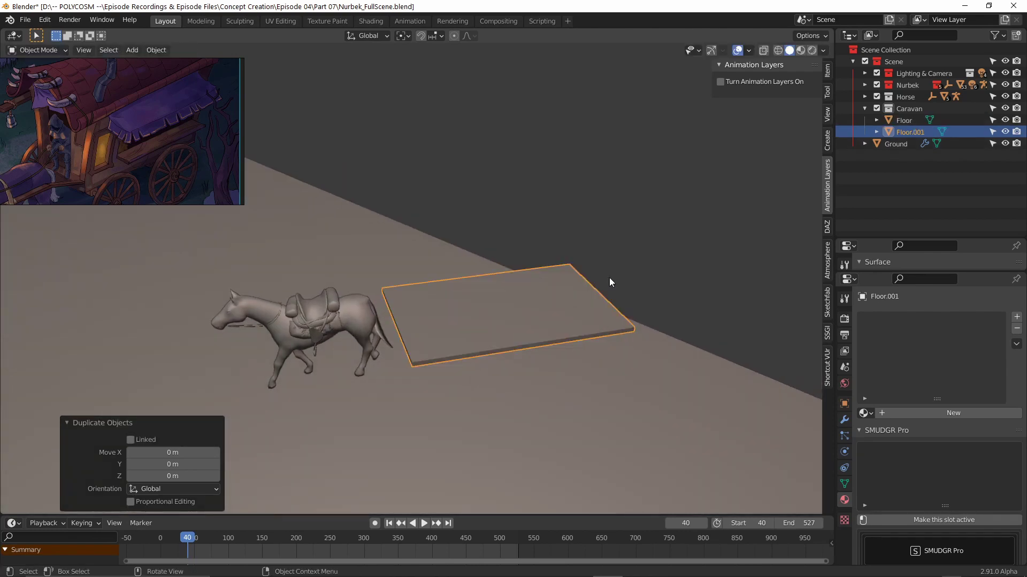
{"action": "type", "text": "rz90y"}
{"action": "key", "text": "Return"}
{"action": "key", "text": "g"}
{"action": "key", "text": "z"}
{"action": "left_click", "coordinate": [628, 218]}
Step: Move the upright wall along X to the side edge of the floor and scale it along X
{"action": "middle_click_drag", "start_coordinate": [529, 247], "coordinate": [584, 275]}
{"action": "key", "text": "g"}
{"action": "key", "text": "y"}
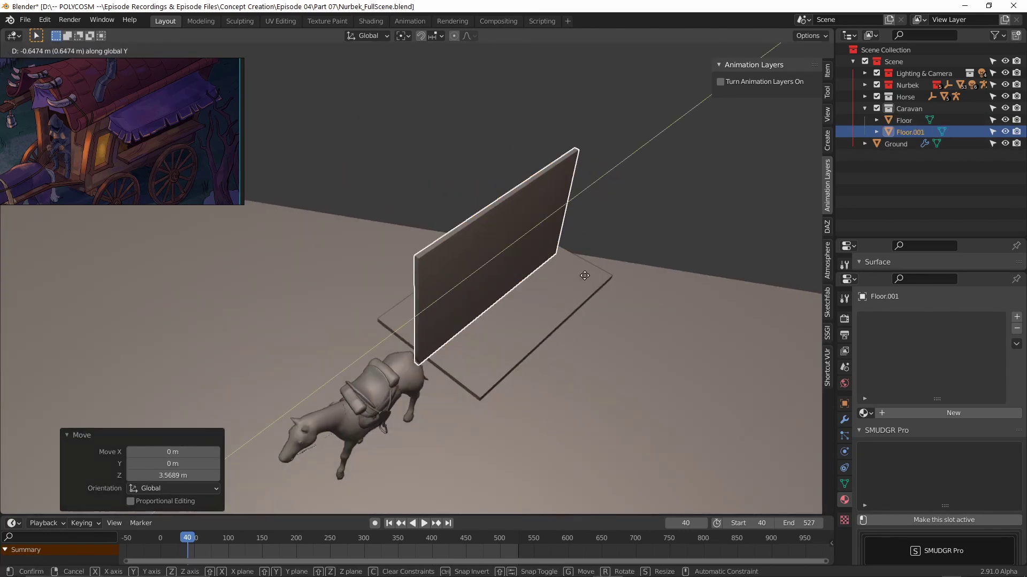
{"action": "key", "text": "x"}
{"action": "left_click", "coordinate": [538, 252]}
{"action": "middle_click_drag", "start_coordinate": [537, 253], "coordinate": [615, 262]}
{"action": "key", "text": "s"}
{"action": "key", "text": "x"}
{"action": "left_click", "coordinate": [518, 204]}
Step: Duplicate the side wall and move the copy 6.7108 m along X to the opposite side
{"action": "key", "text": "shift+d"}
{"action": "right_click", "coordinate": [539, 247]}
{"action": "key", "text": "g"}
{"action": "key", "text": "x"}
{"action": "left_click", "coordinate": [598, 241]}
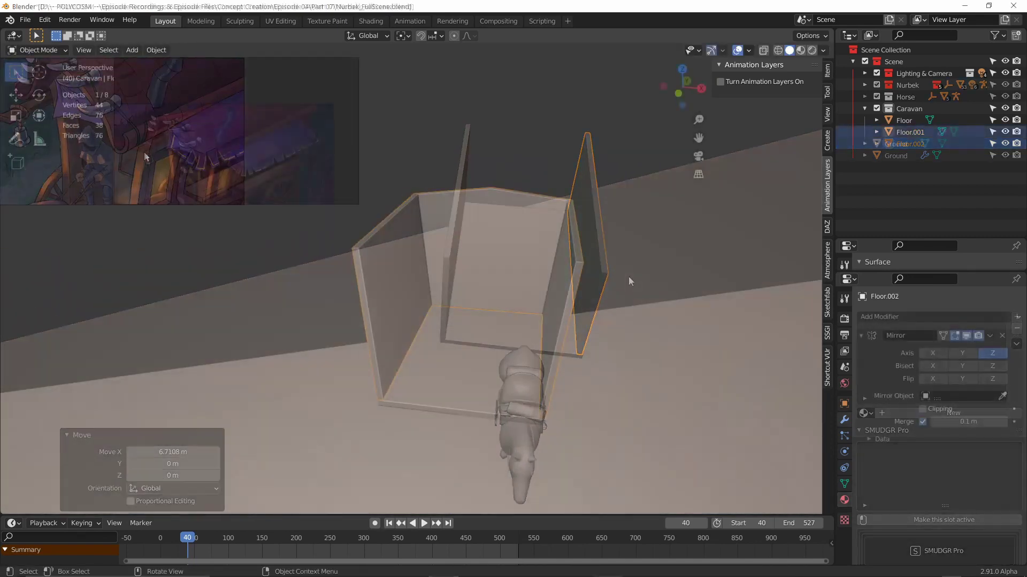
{"action": "key", "text": "shift+a"}
{"action": "mouse_move", "coordinate": [625, 274]}
{"action": "left_click", "coordinate": [651, 296]}
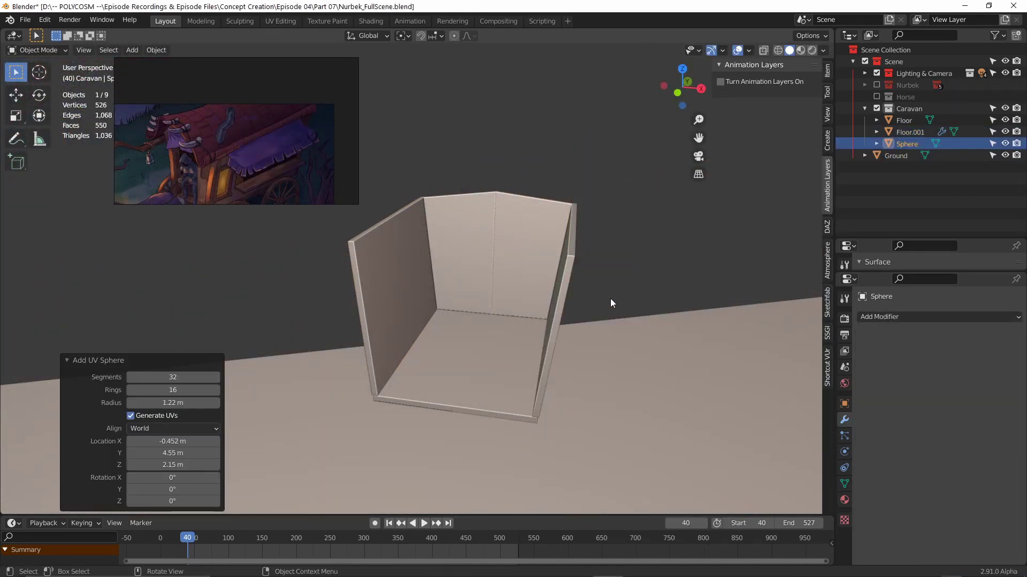
{"action": "key", "text": "ctrl+z"}
Step: Add a mesh circle, scale it up and rotate it 90° around X so it stands upright
{"action": "key", "text": "shift+a"}
{"action": "mouse_move", "coordinate": [567, 238]}
{"action": "left_click", "coordinate": [641, 261]}
{"action": "scroll", "coordinate": [535, 289], "scroll_direction": "down", "scroll_amount": 5}
{"action": "key", "text": "s"}
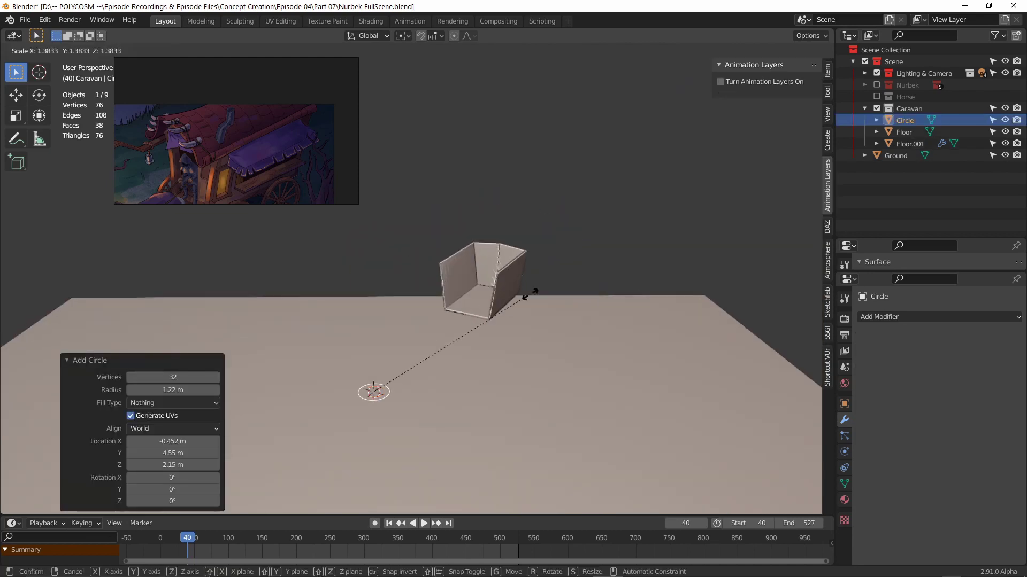
{"action": "left_click", "coordinate": [604, 267]}
{"action": "key", "text": "r"}
{"action": "key", "text": "x"}
{"action": "key", "text": "9"}
{"action": "key", "text": "0"}
{"action": "key", "text": "Return"}
Step: Place the circle at the caravan's open end, raise it 6.013 m and scale it to span the tops of the walls
{"action": "key", "text": "g"}
{"action": "key", "text": "y"}
{"action": "left_click", "coordinate": [792, 179]}
{"action": "key", "text": "g"}
{"action": "key", "text": "z"}
{"action": "left_click", "coordinate": [522, 307]}
{"action": "key", "text": "s"}
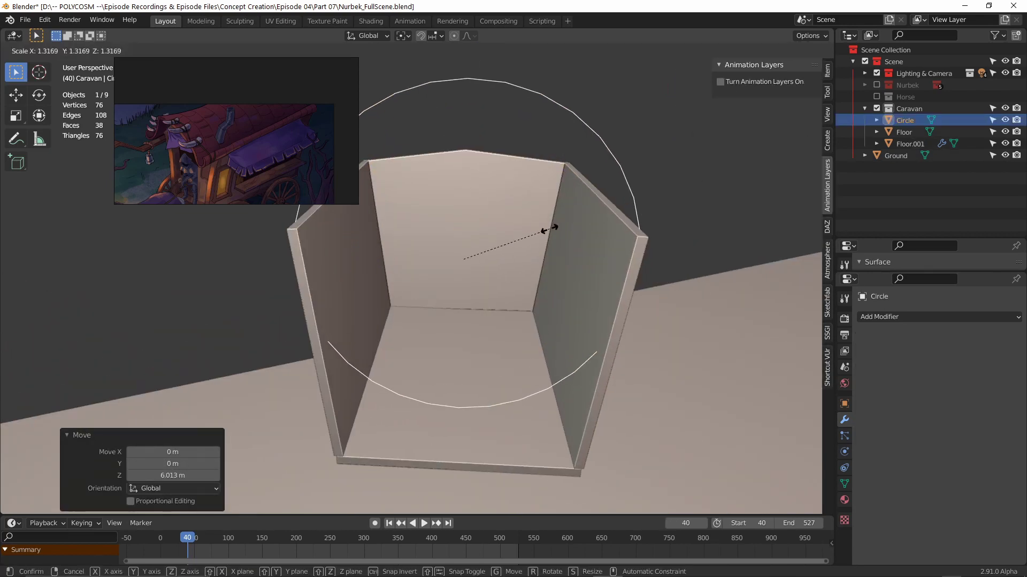
{"action": "left_click", "coordinate": [550, 230]}
{"action": "key", "text": "g"}
{"action": "key", "text": "y"}
{"action": "mouse_move", "coordinate": [550, 230]}
{"action": "middle_mouse_down"}
{"action": "mouse_move", "coordinate": [503, 251]}
{"action": "mouse_move", "coordinate": [546, 246]}
{"action": "middle_mouse_up"}
{"action": "left_click", "coordinate": [476, 258]}
Step: Add a Subdivision modifier to the circle while viewing it from the front
{"action": "left_click", "coordinate": [681, 92]}
{"action": "left_click", "coordinate": [844, 485]}
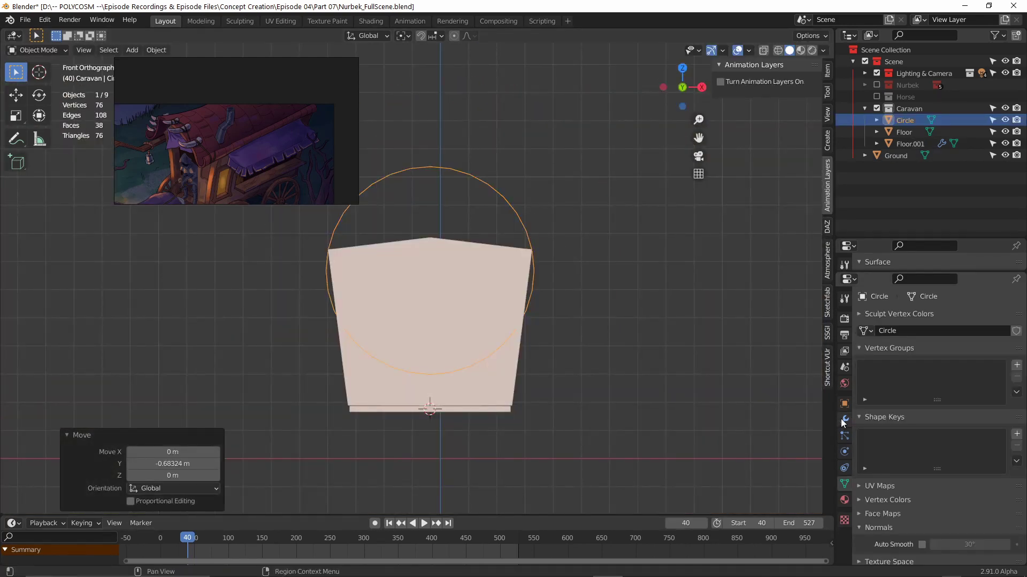
{"action": "left_click", "coordinate": [844, 420]}
{"action": "left_click", "coordinate": [897, 316]}
{"action": "left_click", "coordinate": [794, 508]}
Step: Delete the circle's lower vertices, leaving an arch resting on the wall tops
{"action": "scroll", "coordinate": [561, 288], "scroll_direction": "up", "scroll_amount": 2}
{"action": "middle_click_drag", "start_coordinate": [562, 289], "coordinate": [621, 333], "text": "shift"}
{"action": "key", "text": "Tab"}
{"action": "mouse_move", "coordinate": [675, 448]}
{"action": "left_mouse_down"}
{"action": "mouse_move", "coordinate": [722, 365]}
{"action": "mouse_move", "coordinate": [709, 365]}
{"action": "left_mouse_up"}
{"action": "key", "text": "x"}
{"action": "key", "text": "v"}
Step: Apply the Subdivision modifier to the roof arch
{"action": "left_click", "coordinate": [990, 335]}
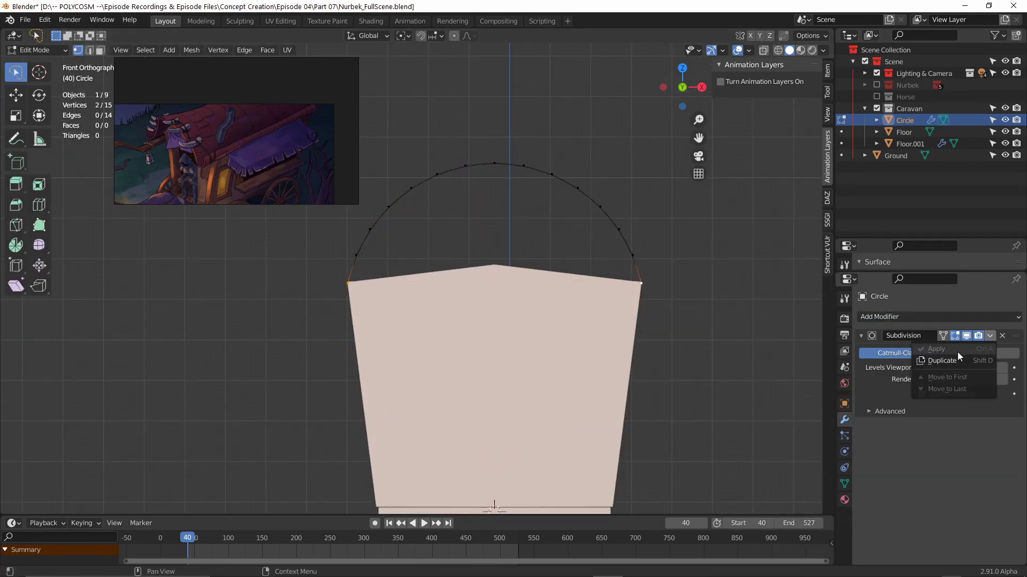
{"action": "left_click", "coordinate": [958, 348]}
{"action": "key", "text": "Tab"}
{"action": "middle_click_drag", "start_coordinate": [687, 278], "coordinate": [583, 240]}
{"action": "key", "text": "ctrl+z"}
{"action": "key", "text": "ctrl+z"}
Step: Extrude the whole arch 11.174 m along Y to form the caravan's curved roof
{"action": "scroll", "coordinate": [435, 239], "scroll_direction": "down", "scroll_amount": 3}
{"action": "key", "text": "a"}
{"action": "key", "text": "e"}
{"action": "key", "text": "x"}
{"action": "key", "text": "y"}
{"action": "left_click", "coordinate": [675, 211]}
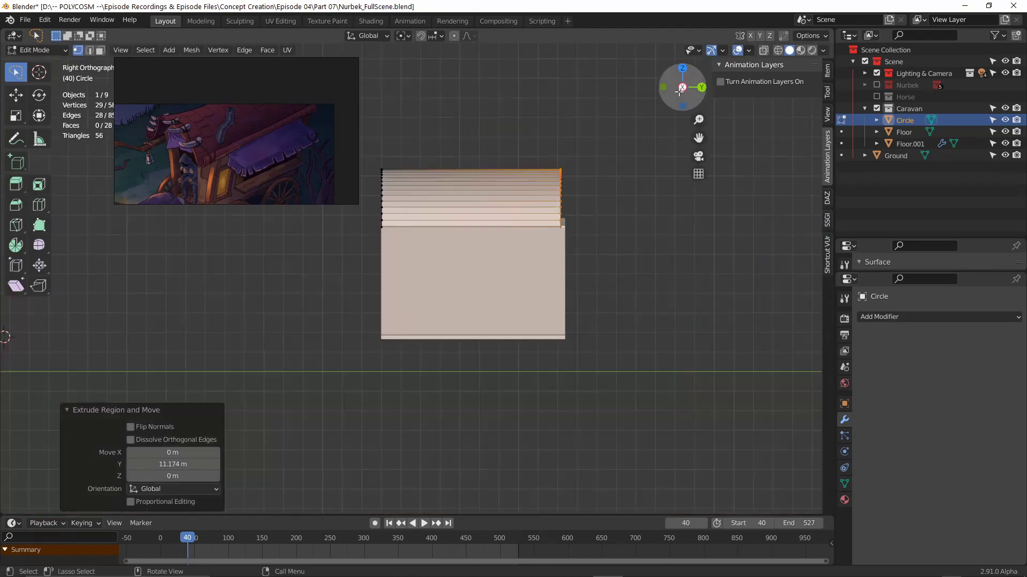
Step: Delete the half of the roof without the curled eave and add a Mirror modifier to replace it
{"action": "left_click", "coordinate": [15, 72]}
{"action": "mouse_move", "coordinate": [510, 235]}
{"action": "left_mouse_down"}
{"action": "mouse_move", "coordinate": [449, 193]}
{"action": "mouse_move", "coordinate": [413, 215]}
{"action": "mouse_move", "coordinate": [428, 192]}
{"action": "left_mouse_up"}
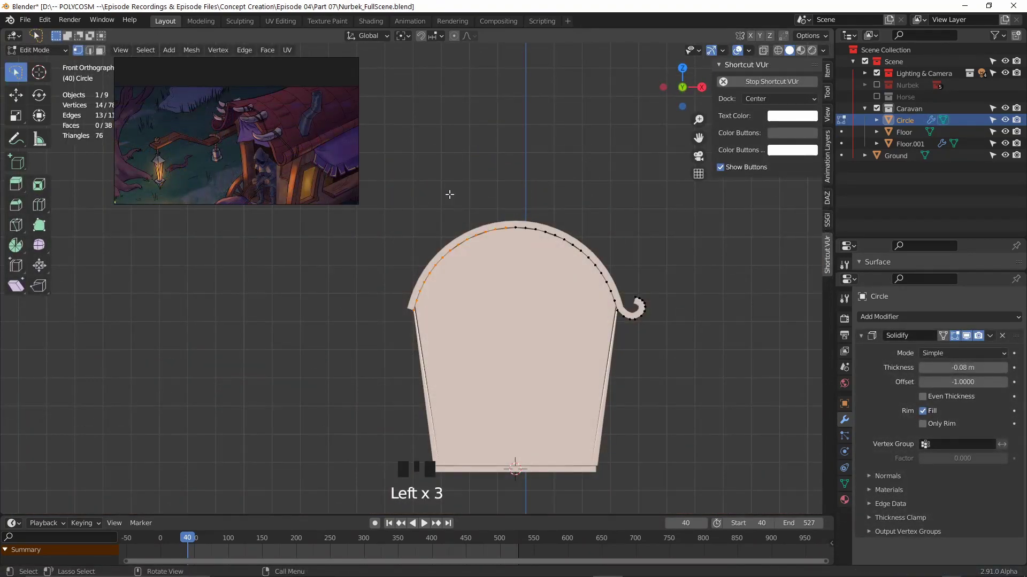
{"action": "key", "text": "alt+z"}
{"action": "key", "text": "Delete"}
{"action": "left_click", "coordinate": [938, 316]}
{"action": "left_click", "coordinate": [773, 430]}
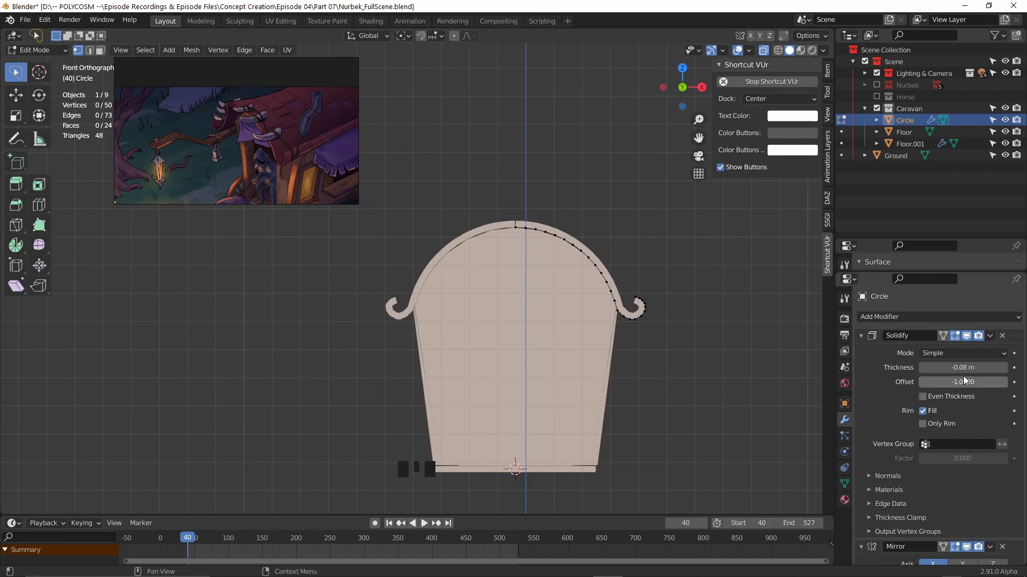
Step: Finish editing the mirrored roof, turn off X-ray and save the file
{"action": "scroll", "coordinate": [964, 380], "scroll_direction": "down", "scroll_amount": 4}
{"action": "middle_click_drag", "start_coordinate": [690, 318], "coordinate": [606, 347]}
{"action": "key", "text": "Tab"}
{"action": "key", "text": "alt+z"}
{"action": "key", "text": "ctrl+s"}
{"action": "middle_click_drag", "start_coordinate": [482, 356], "coordinate": [543, 336]}
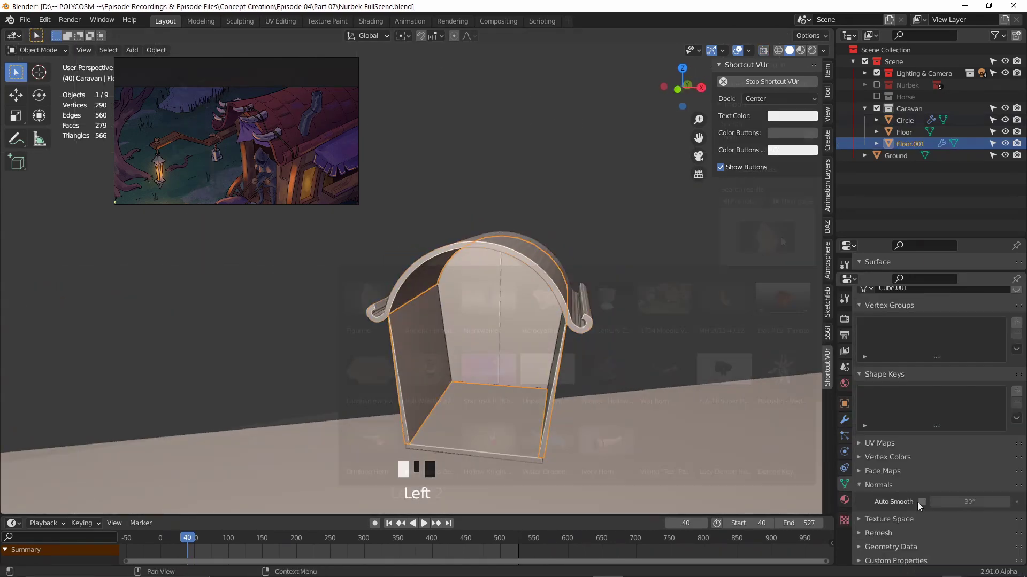
Step: Import the Drinking Horn model from the Sketchfab search results for "horn"
{"action": "left_click", "coordinate": [780, 236]}
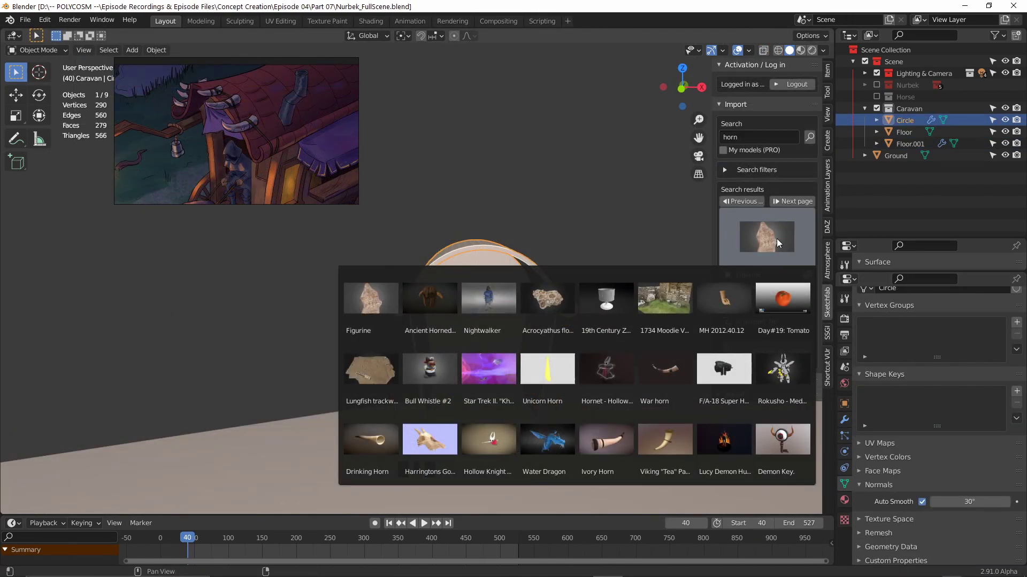
{"action": "left_click", "coordinate": [762, 363]}
{"action": "left_click", "coordinate": [766, 357]}
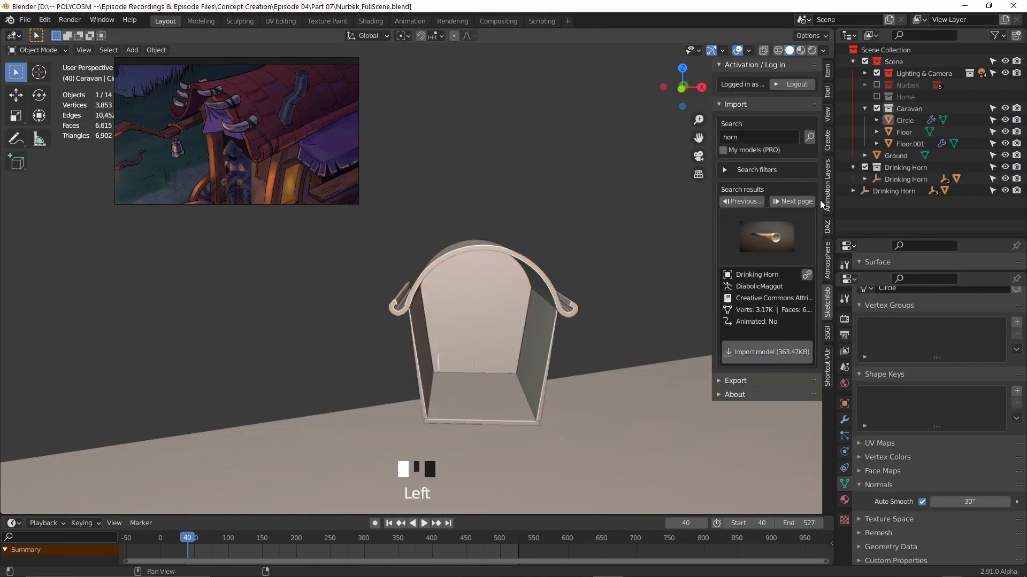
Step: Rotate the imported horn 90° in the view plane and about -195° around Z
{"action": "middle_click_drag", "start_coordinate": [589, 279], "coordinate": [556, 332]}
{"action": "scroll", "coordinate": [556, 331], "scroll_direction": "up", "scroll_amount": 2}
{"action": "left_click", "coordinate": [459, 444]}
{"action": "key", "text": "r"}
{"action": "key", "text": "r"}
{"action": "left_click", "coordinate": [600, 374]}
{"action": "key", "text": "r"}
{"action": "key", "text": "z"}
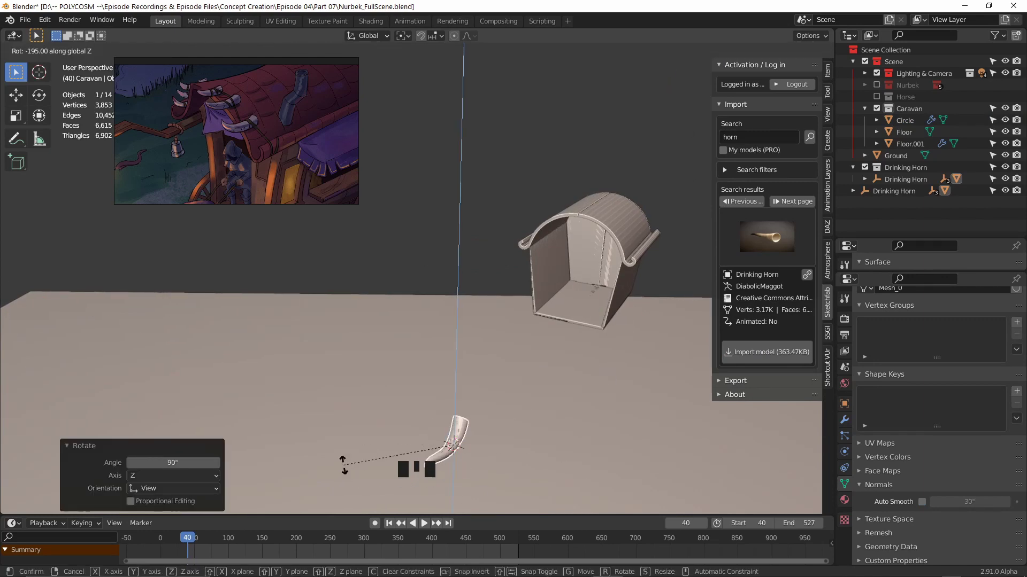
{"action": "left_click", "coordinate": [354, 484], "text": "ctrl"}
Step: Tilt the horn 25° in the side view and move it to the front end of the roof
{"action": "middle_click_drag", "start_coordinate": [364, 481], "coordinate": [543, 326]}
{"action": "key", "text": "r"}
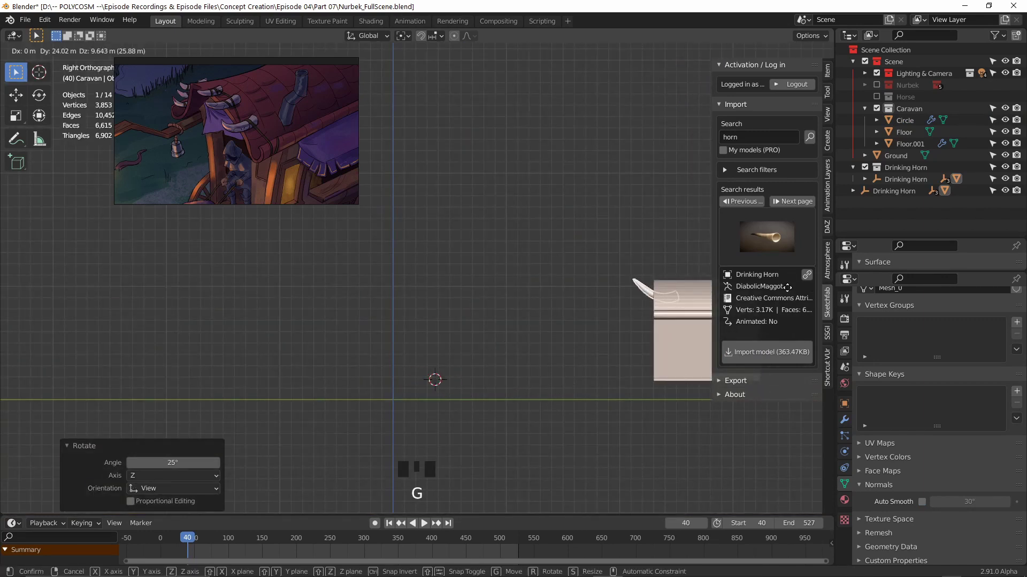
{"action": "left_click", "coordinate": [795, 286]}
Step: Resize the horn to fit the roof's front end, finishing with a factor of 0.968
{"action": "key", "text": "s"}
{"action": "left_click", "coordinate": [667, 275]}
{"action": "scroll", "coordinate": [663, 263], "scroll_direction": "up", "scroll_amount": 2}
{"action": "middle_click_drag", "start_coordinate": [664, 263], "coordinate": [559, 267], "text": "shift"}
{"action": "key", "text": "s"}
{"action": "key", "text": "s"}
{"action": "left_click", "coordinate": [664, 213]}
Step: Rotate the horn 15.2° in the view plane while looking from the side
{"action": "left_click", "coordinate": [683, 87]}
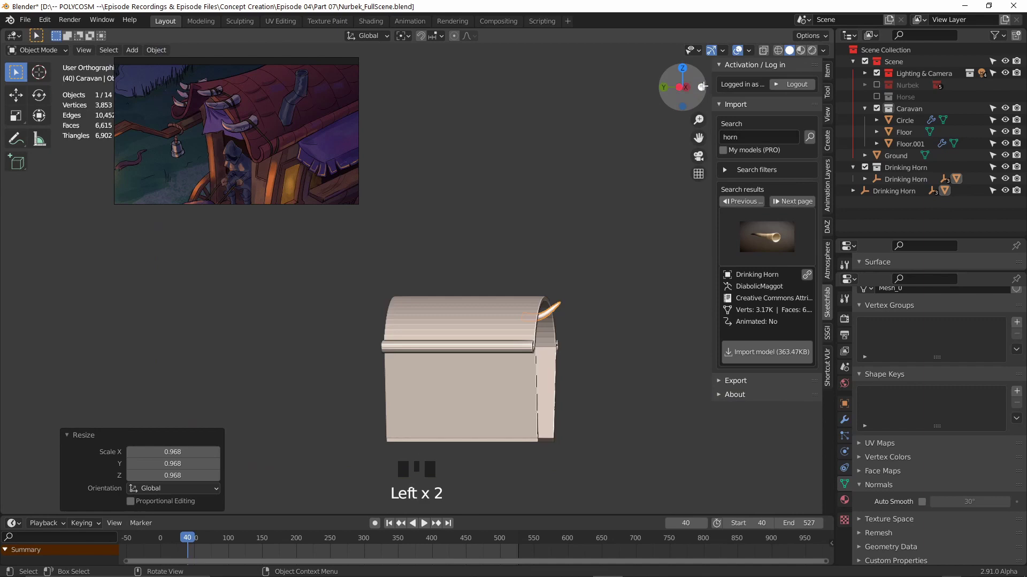
{"action": "left_click", "coordinate": [702, 86]}
{"action": "key", "text": "r"}
{"action": "right_click", "coordinate": [630, 267]}
{"action": "left_click", "coordinate": [700, 91]}
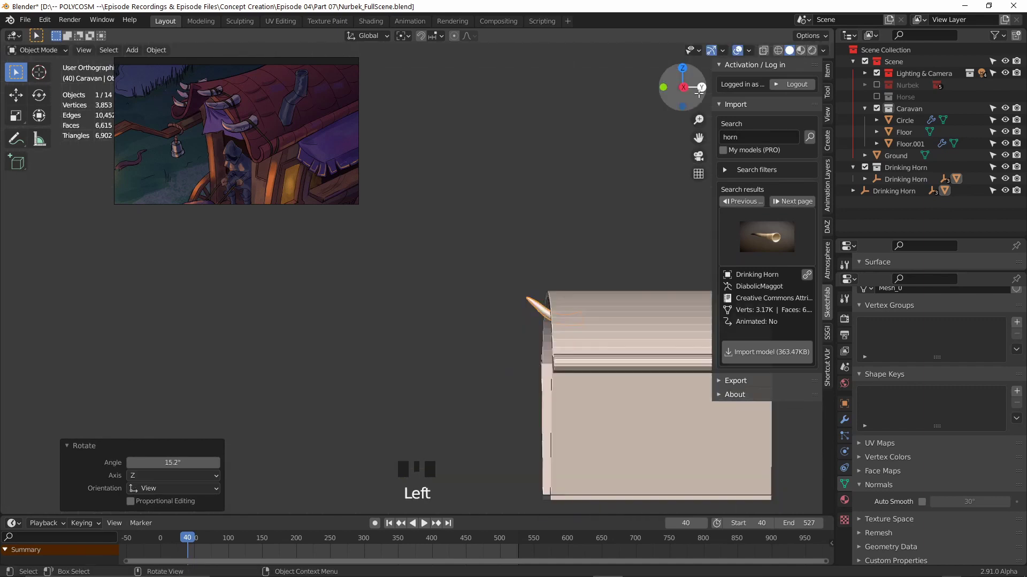
{"action": "right_click", "coordinate": [627, 285]}
Step: Move the horn about 3.7 m along X onto the side of the roof's front edge
{"action": "middle_click_drag", "start_coordinate": [627, 286], "coordinate": [551, 287]}
{"action": "key", "text": "g"}
{"action": "key", "text": "y"}
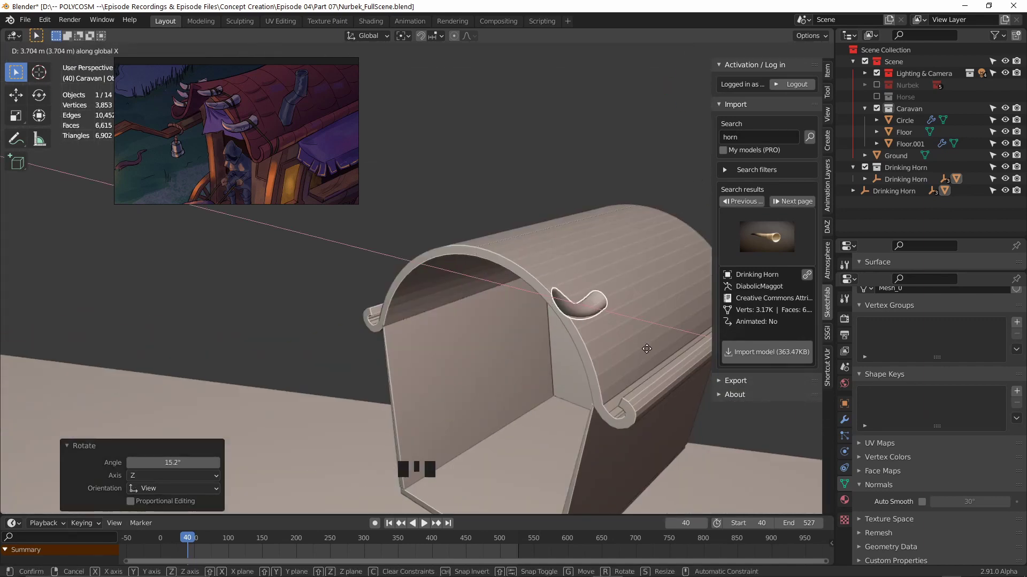
{"action": "left_click", "coordinate": [646, 349]}
Step: Fine-tune the horn's position along X against the roof, finishing with a 0.2068 m shift
{"action": "middle_click_drag", "start_coordinate": [646, 349], "coordinate": [649, 310]}
{"action": "key", "text": "g"}
{"action": "key", "text": "x"}
{"action": "left_click", "coordinate": [648, 307]}
{"action": "key", "text": "g"}
{"action": "key", "text": "x"}
{"action": "middle_click_drag", "start_coordinate": [566, 316], "coordinate": [506, 315]}
{"action": "left_click", "coordinate": [633, 330]}
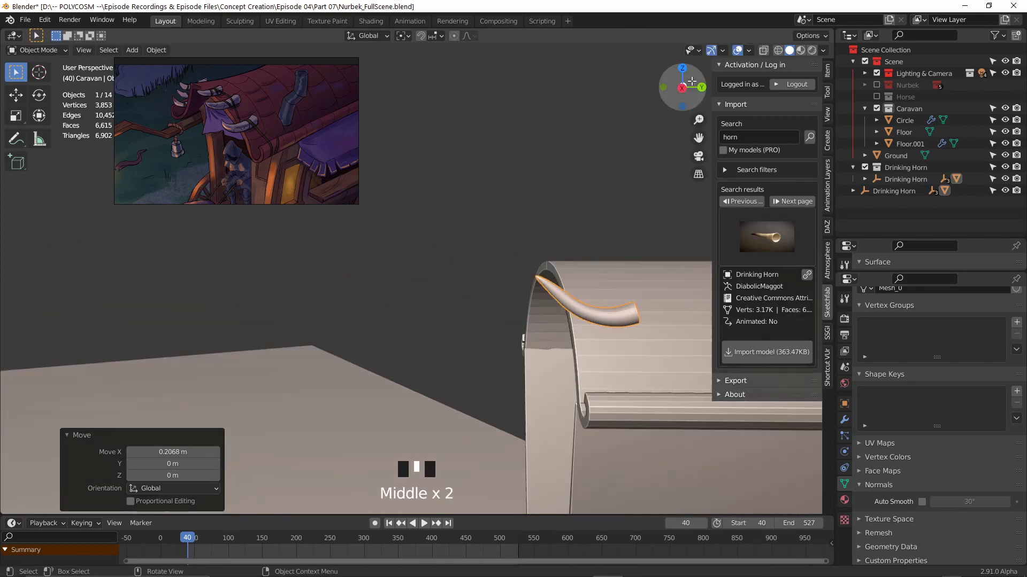
Step: Try to scale the horn in the side view and reposition the concept art reference image
{"action": "left_click", "coordinate": [682, 88]}
{"action": "key", "text": "s"}
{"action": "key", "text": "z"}
{"action": "right_click", "coordinate": [508, 259]}
{"action": "left_click_drag", "start_coordinate": [342, 61], "coordinate": [295, 174]}
{"action": "key", "text": "s"}
{"action": "right_click", "coordinate": [562, 309]}
Step: Rotate the horn 21.6° in the view plane and set the transform orientation to Global
{"action": "scroll", "coordinate": [615, 289], "scroll_direction": "up", "scroll_amount": 6}
{"action": "key", "text": "r"}
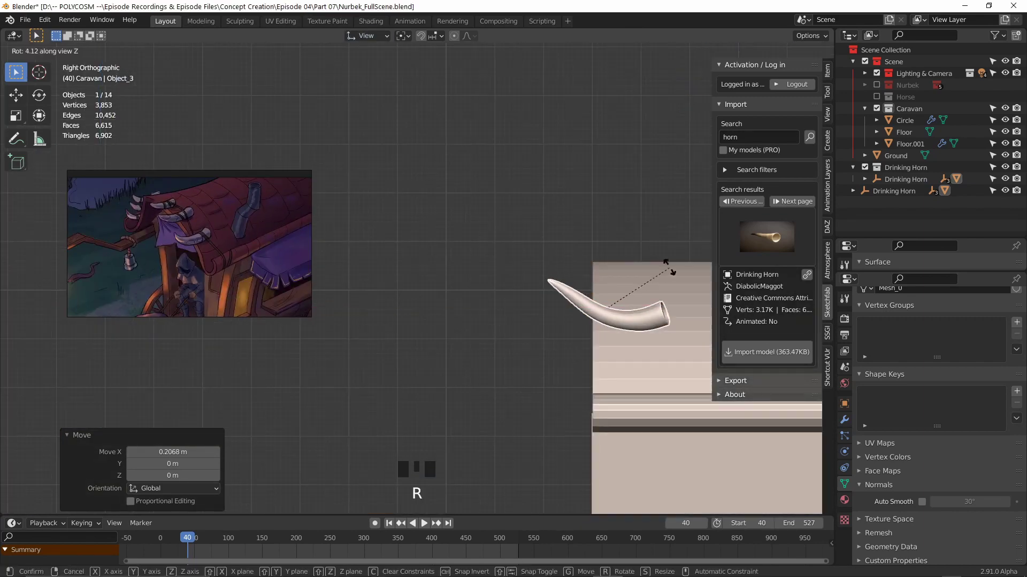
{"action": "right_click", "coordinate": [630, 290]}
{"action": "left_click", "coordinate": [360, 36]}
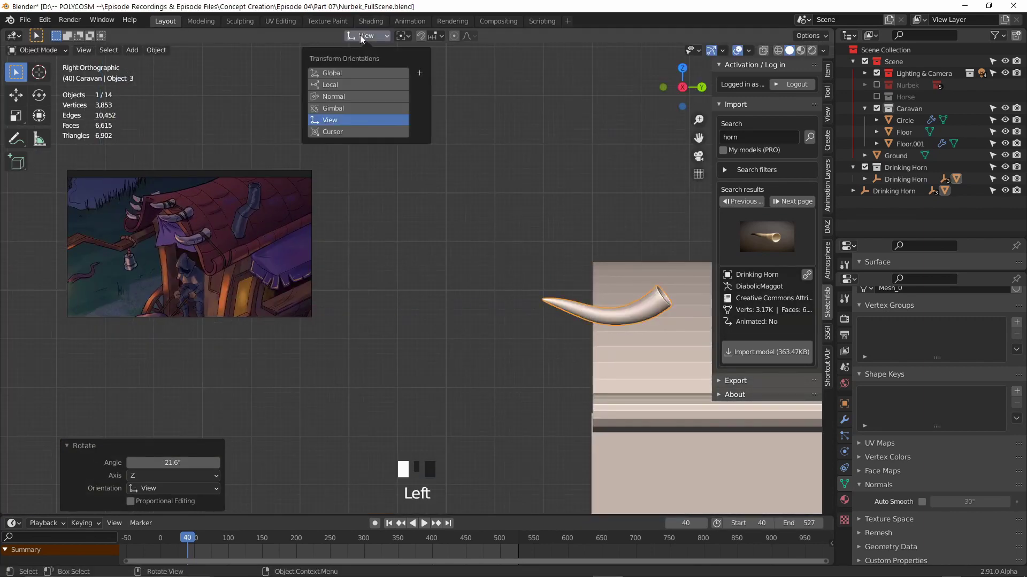
{"action": "left_click", "coordinate": [359, 73]}
Step: Try to scale the horn along X and expand the Drinking Horn hierarchy in the scene list
{"action": "key", "text": "s"}
{"action": "key", "text": "x"}
{"action": "left_click", "coordinate": [659, 323]}
{"action": "left_click", "coordinate": [864, 179]}
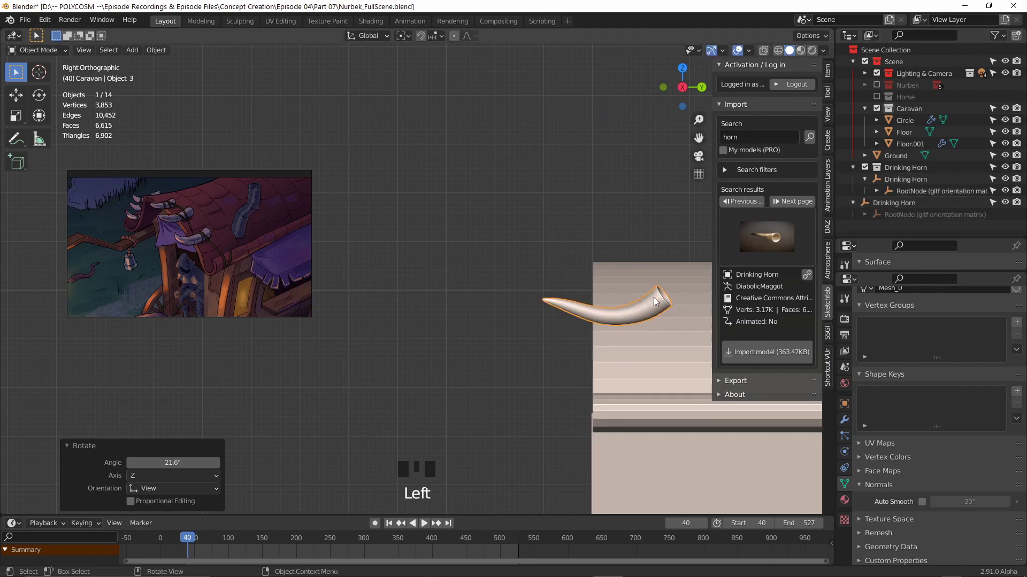
Step: Place four linked duplicates of the horn along the front arch of the caravan roof
{"action": "key", "text": "Tab"}
{"action": "key", "text": "Tab"}
{"action": "key", "text": "ctrl+p"}
{"action": "left_click", "coordinate": [653, 297]}
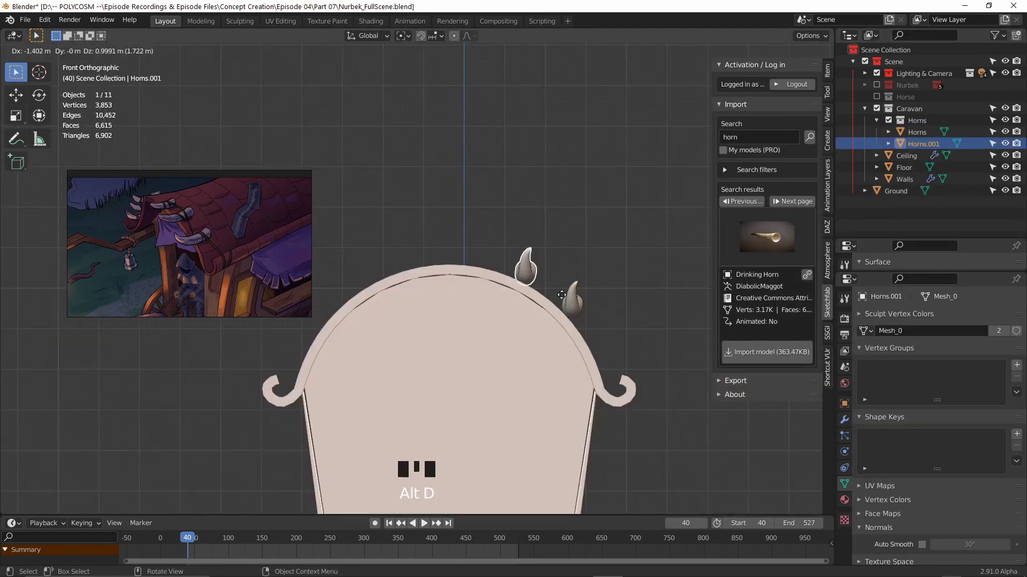
{"action": "left_click", "coordinate": [558, 293]}
{"action": "key", "text": "alt+d"}
{"action": "left_click", "coordinate": [491, 278]}
{"action": "key", "text": "alt+d"}
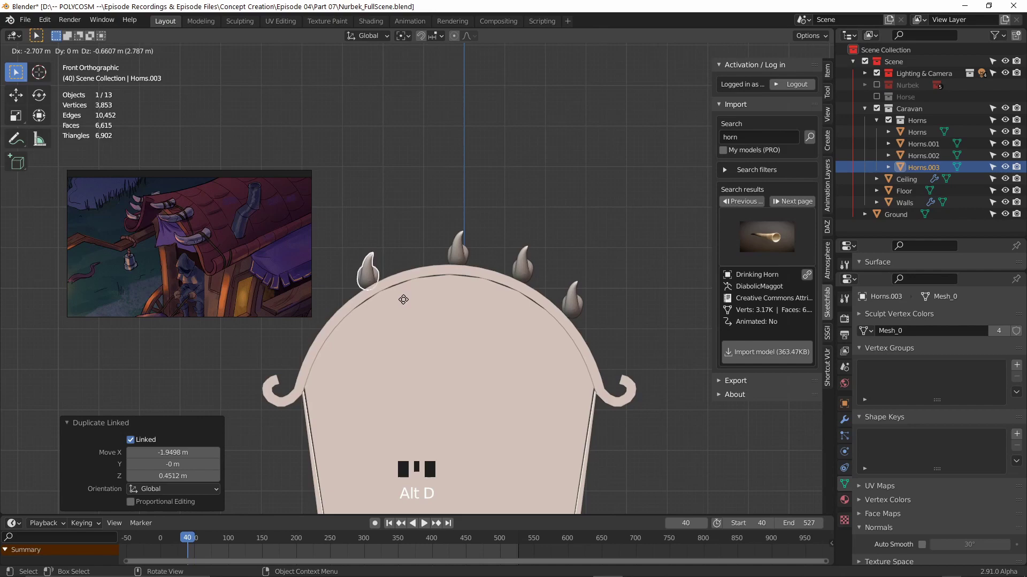
{"action": "middle_click_drag", "start_coordinate": [376, 338], "coordinate": [515, 307]}
{"action": "left_click", "coordinate": [421, 357]}
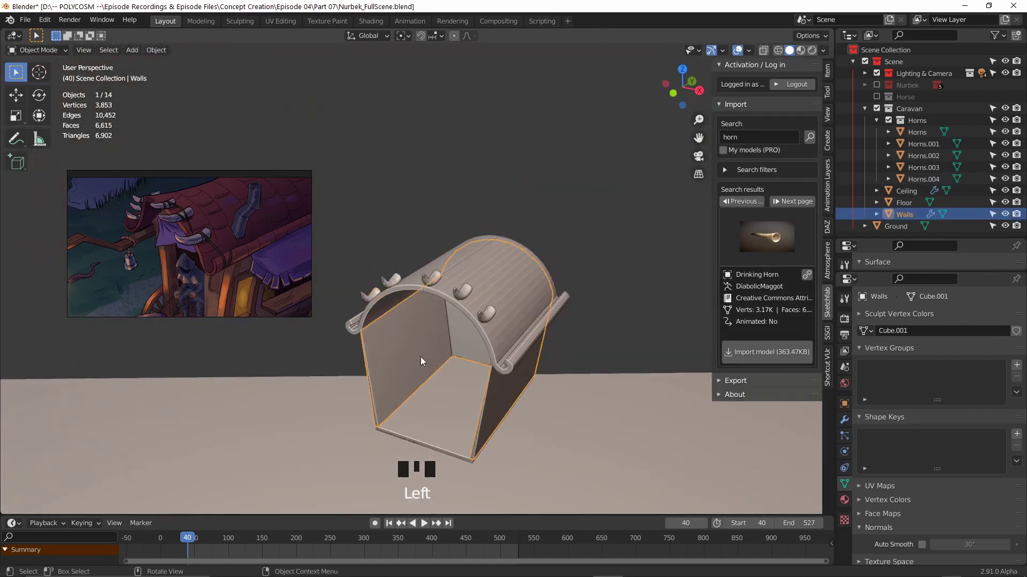
{"action": "middle_click_drag", "start_coordinate": [421, 358], "coordinate": [461, 396]}
Step: Scale the curtain by 1.317 and widen its upper part along X by 1.160 with smooth proportional editing
{"action": "key", "text": "s"}
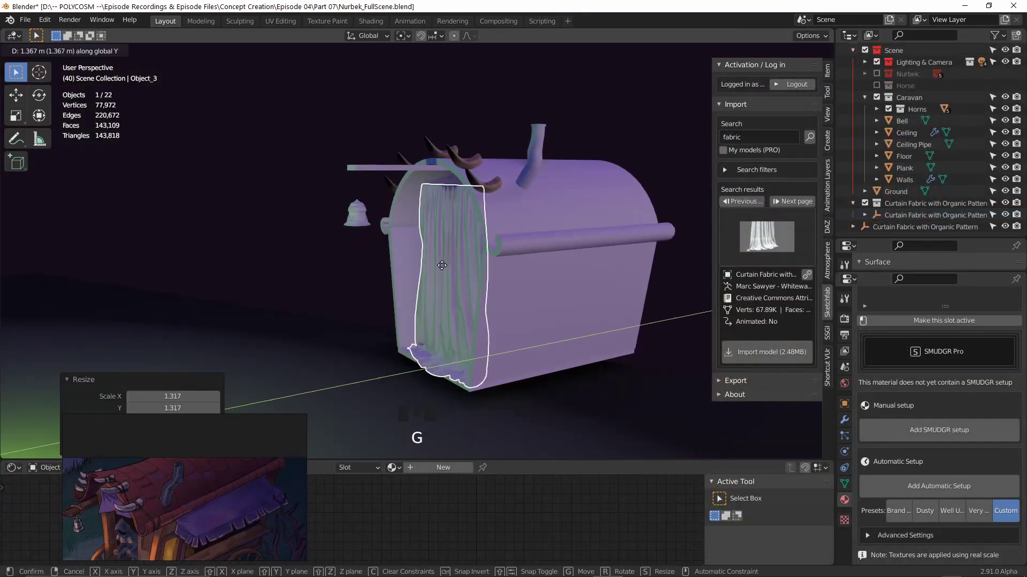
{"action": "key", "text": "Tab"}
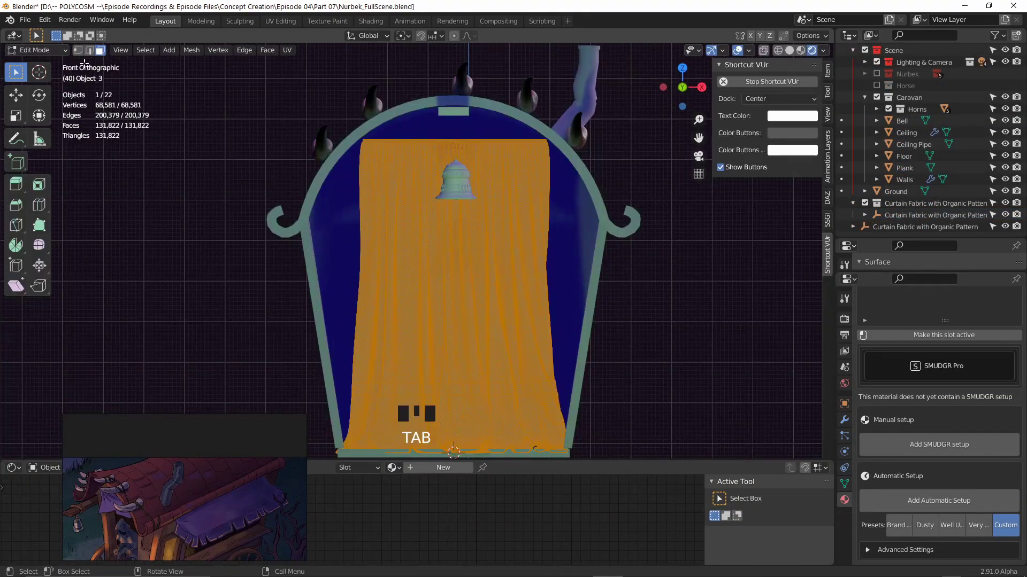
{"action": "key", "text": "alt+z"}
{"action": "left_click_drag", "start_coordinate": [229, 88], "coordinate": [648, 321]}
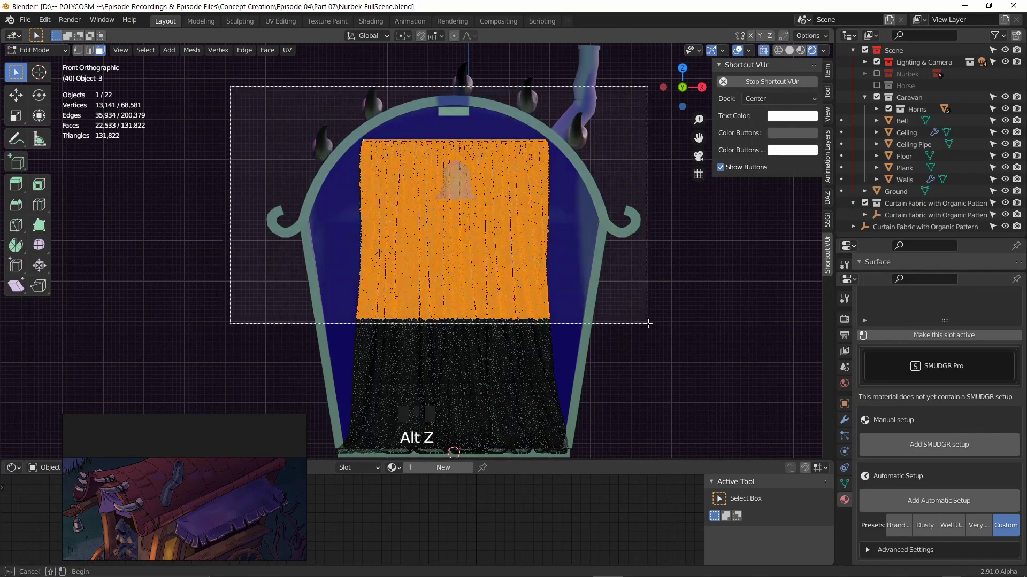
{"action": "key", "text": "o"}
{"action": "key", "text": "s"}
{"action": "key", "text": "x"}
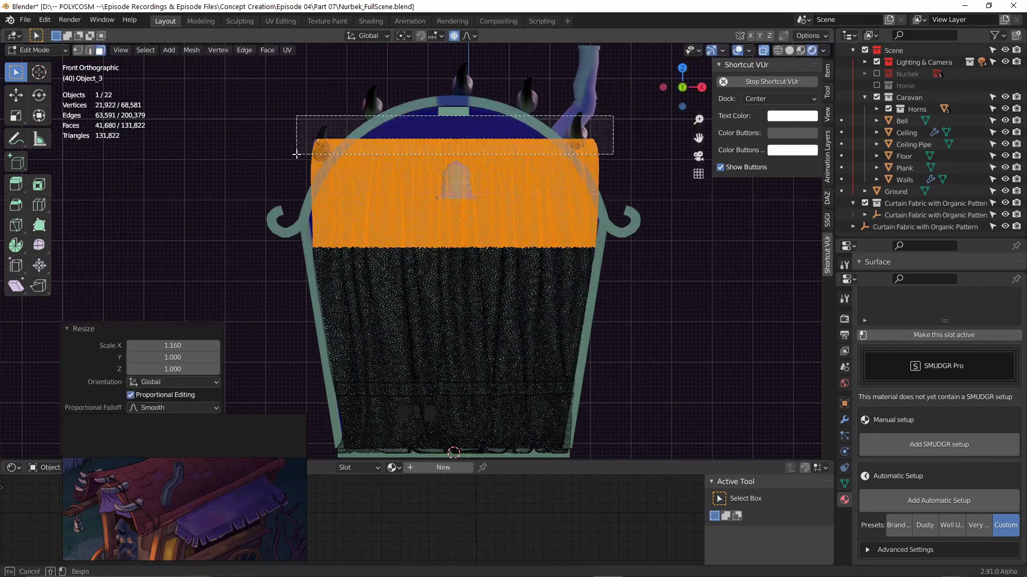
Step: Widen the curtain's topmost band along X with proportional editing to fit the caravan's arched opening
{"action": "key", "text": "s"}
{"action": "key", "text": "x"}
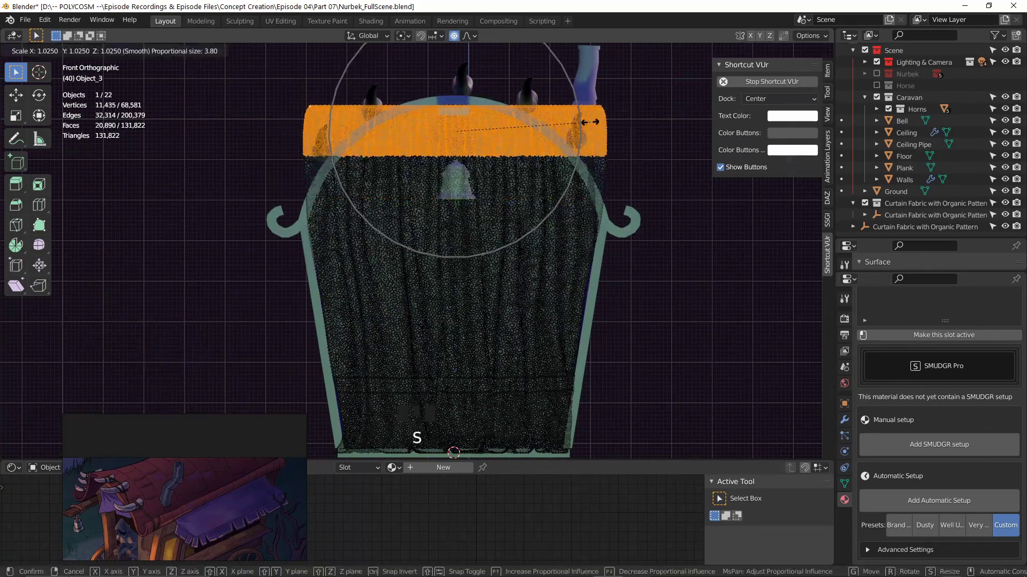
{"action": "key", "text": "s"}
{"action": "key", "text": "x"}
{"action": "key", "text": "s"}
{"action": "key", "text": "x"}
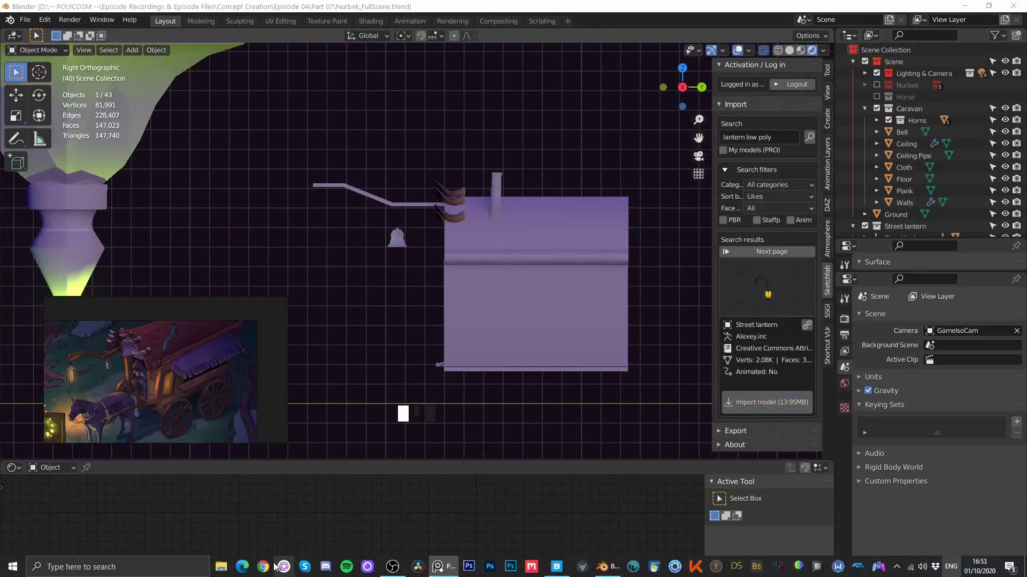
Step: Scale the imported street lantern down to about 0.16, stripping off its ornate bracket, and move the lantern head
{"action": "scroll", "coordinate": [458, 333], "scroll_direction": "down", "scroll_amount": 5}
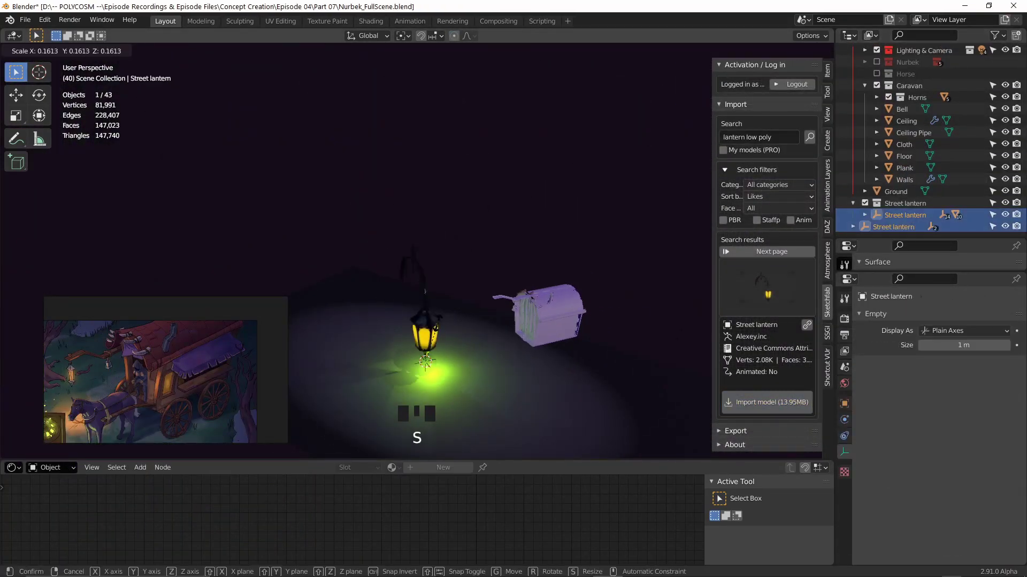
{"action": "left_click", "coordinate": [486, 261]}
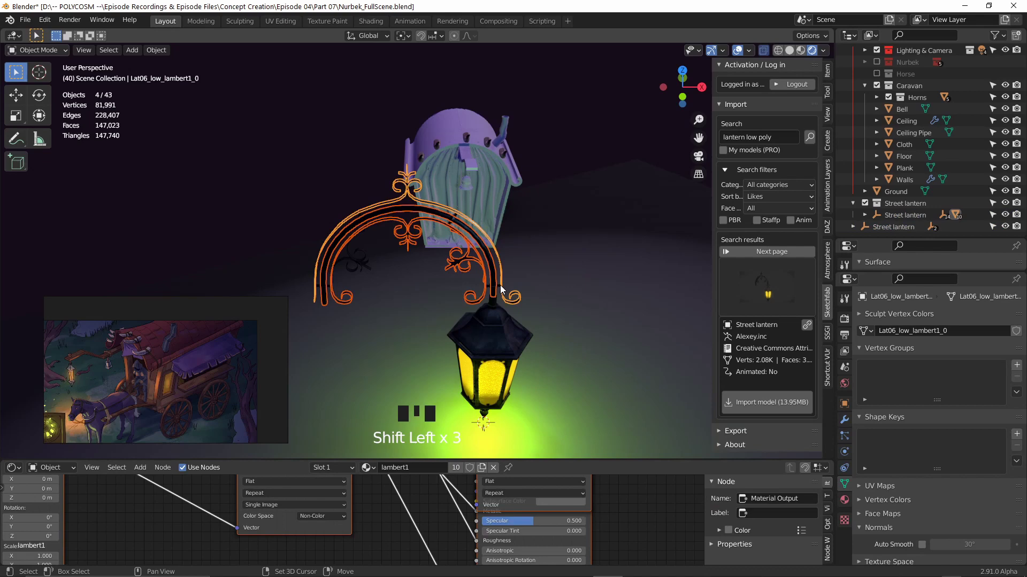
{"action": "middle_click_drag", "start_coordinate": [358, 265], "coordinate": [456, 235]}
{"action": "key", "text": "Delete"}
{"action": "left_click", "coordinate": [509, 327]}
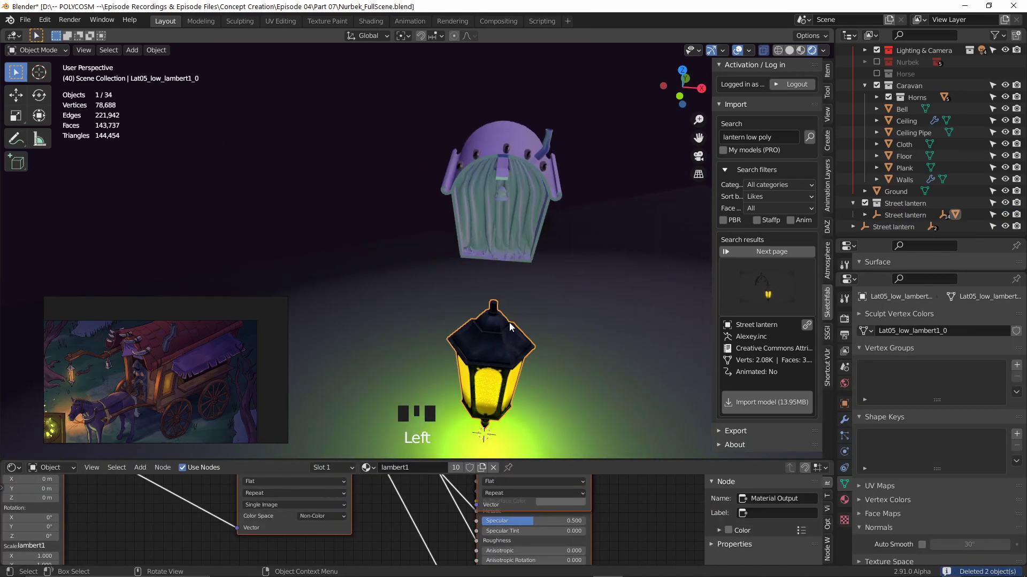
{"action": "key", "text": "g"}
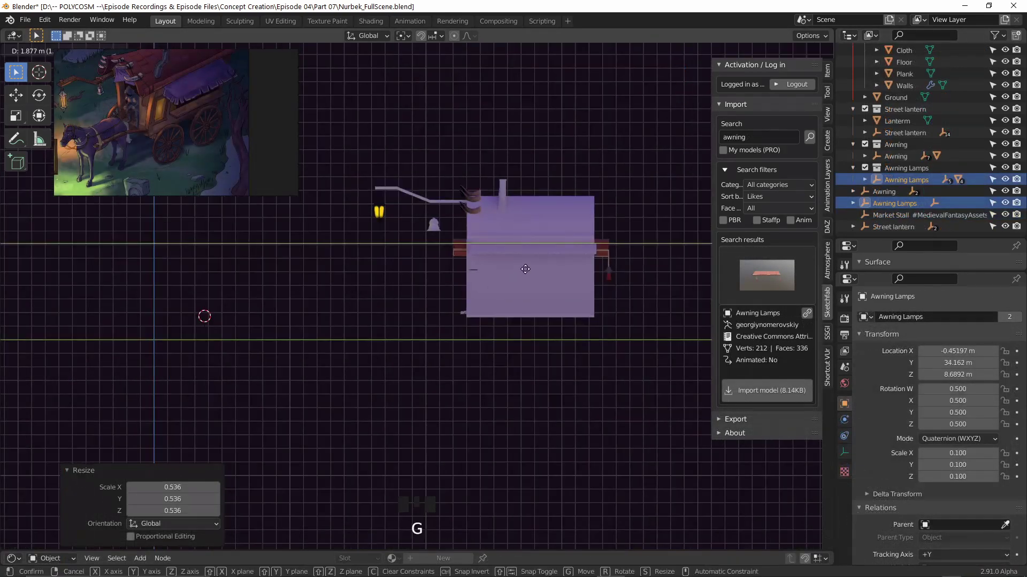
Step: Position the Awning Lamps model against the caravan's side and delete the unused Awning collection
{"action": "left_click", "coordinate": [542, 287]}
{"action": "middle_click_drag", "start_coordinate": [542, 286], "coordinate": [648, 297]}
{"action": "right_click", "coordinate": [905, 144]}
{"action": "left_click", "coordinate": [905, 145]}
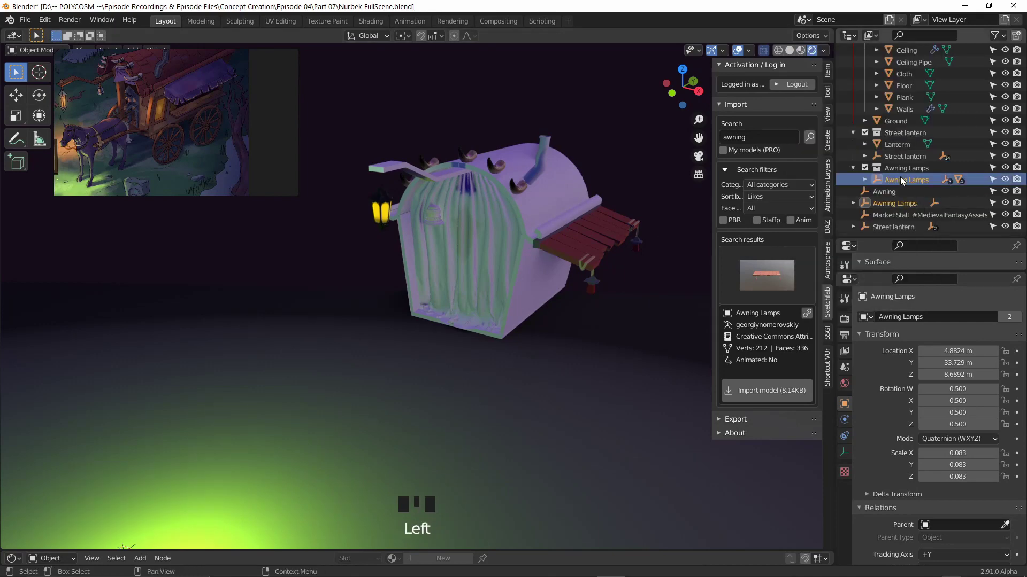
Step: Join the awning lamp parts into one object and clear its parent
{"action": "left_click", "coordinate": [600, 228], "text": "shift"}
{"action": "key", "text": "ctrl+j"}
{"action": "key", "text": "alt+p"}
{"action": "left_click", "coordinate": [599, 226]}
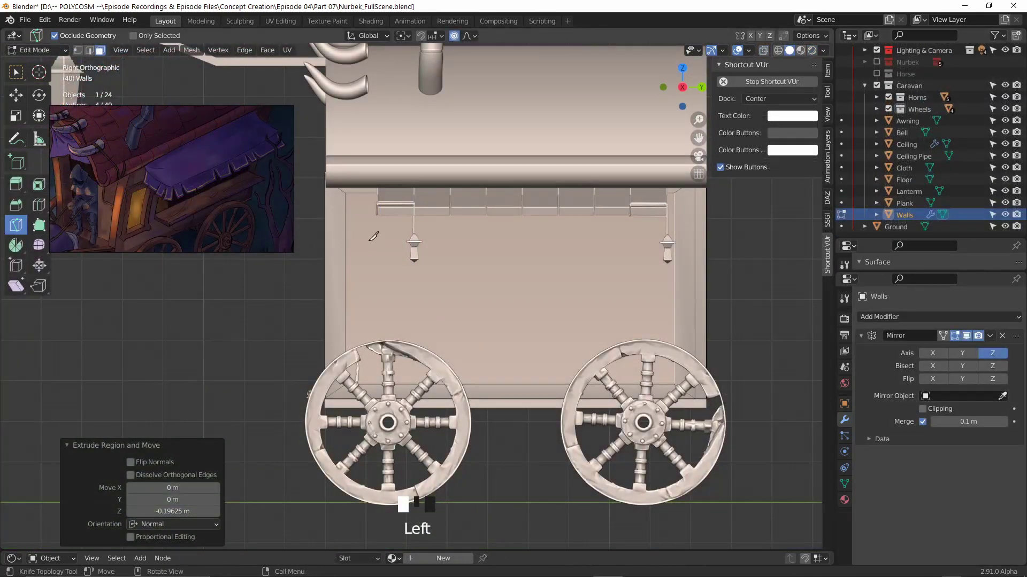
Step: Cut a rectangular window outline into the front part of the caravan's side wall with the Knife tool
{"action": "left_click", "coordinate": [365, 236]}
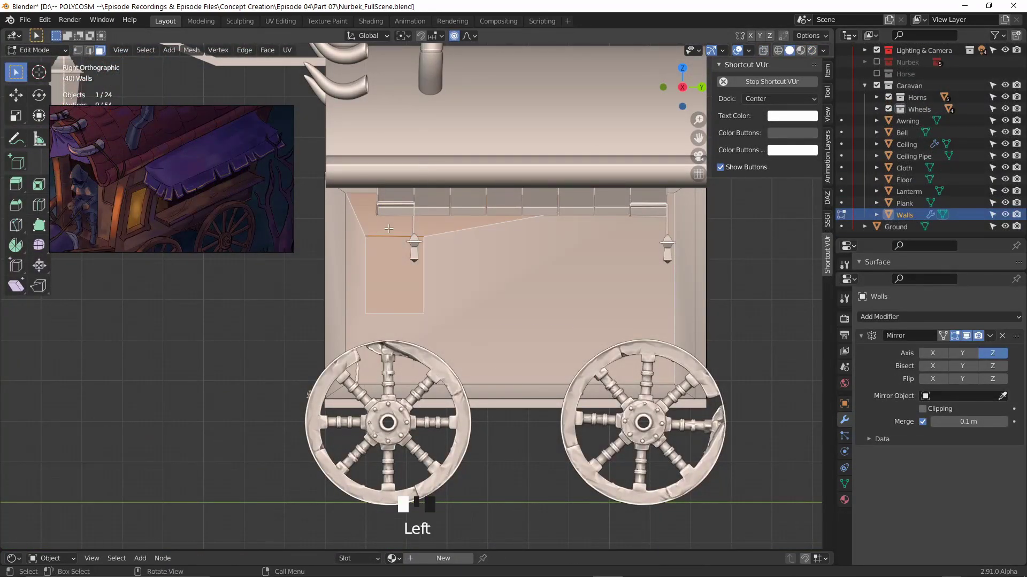
{"action": "key", "text": "a"}
{"action": "key", "text": "ctrl+z"}
Step: Add a Boolean modifier to Walls with the Walls.001 window block as cutter, and adjust the cutter's object settings
{"action": "left_click", "coordinate": [909, 316]}
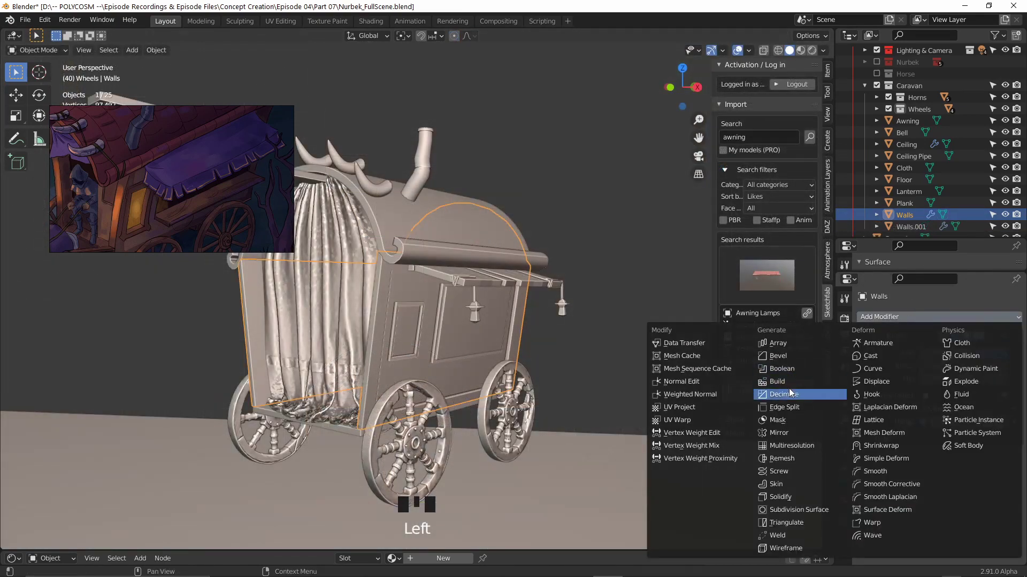
{"action": "left_click", "coordinate": [786, 394]}
{"action": "left_click", "coordinate": [484, 338]}
{"action": "left_click", "coordinate": [458, 335]}
{"action": "left_click", "coordinate": [844, 403]}
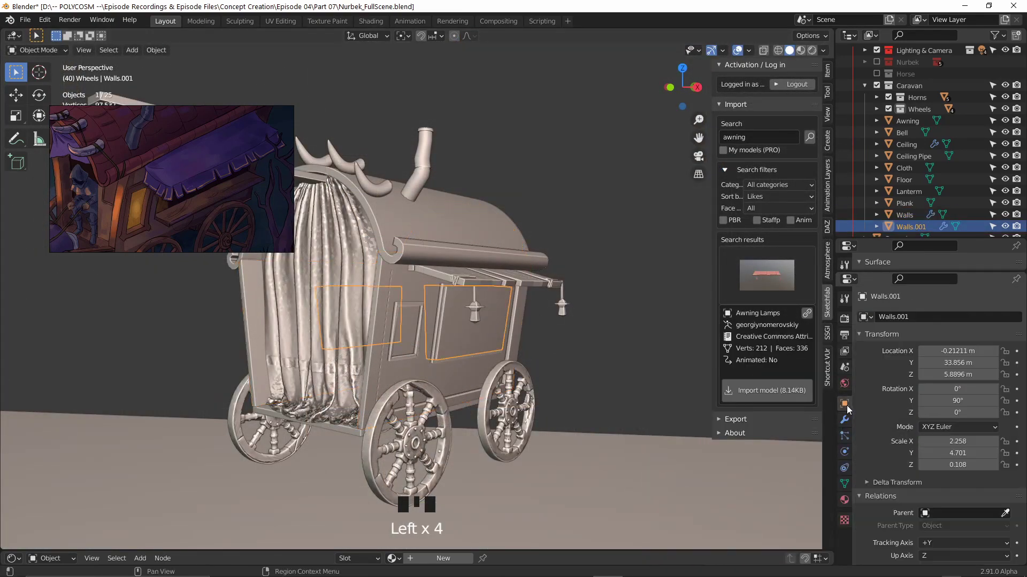
{"action": "scroll", "coordinate": [903, 481], "scroll_direction": "down", "scroll_amount": 10}
{"action": "left_click_drag", "start_coordinate": [945, 527], "coordinate": [945, 516]}
{"action": "middle_click_drag", "start_coordinate": [455, 351], "coordinate": [585, 358]}
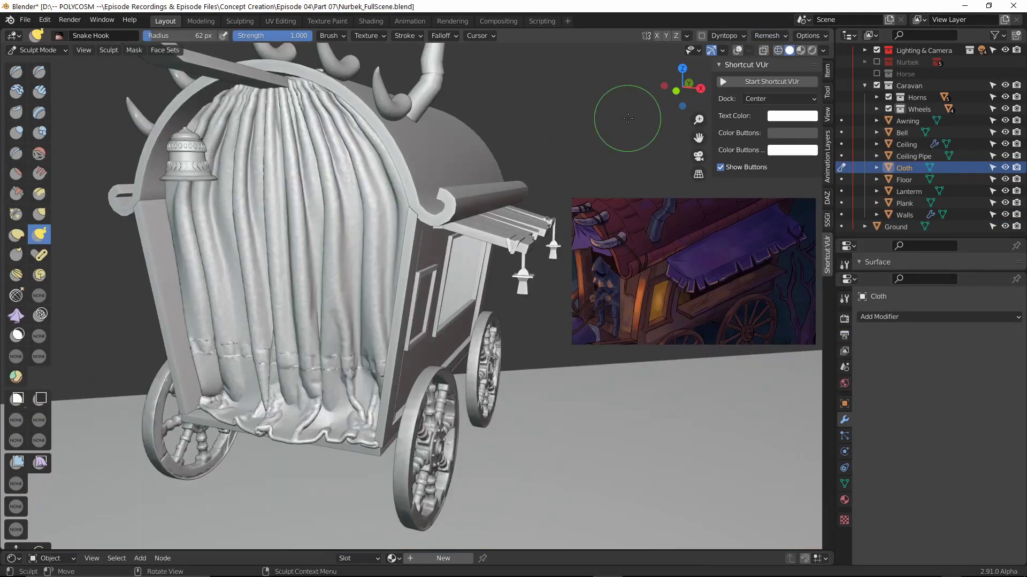
Step: Remesh the curtain cloth and activate the Mesh Filter, trying Surface Smooth before switching to another filter type
{"action": "left_click", "coordinate": [769, 35]}
{"action": "left_click", "coordinate": [756, 164]}
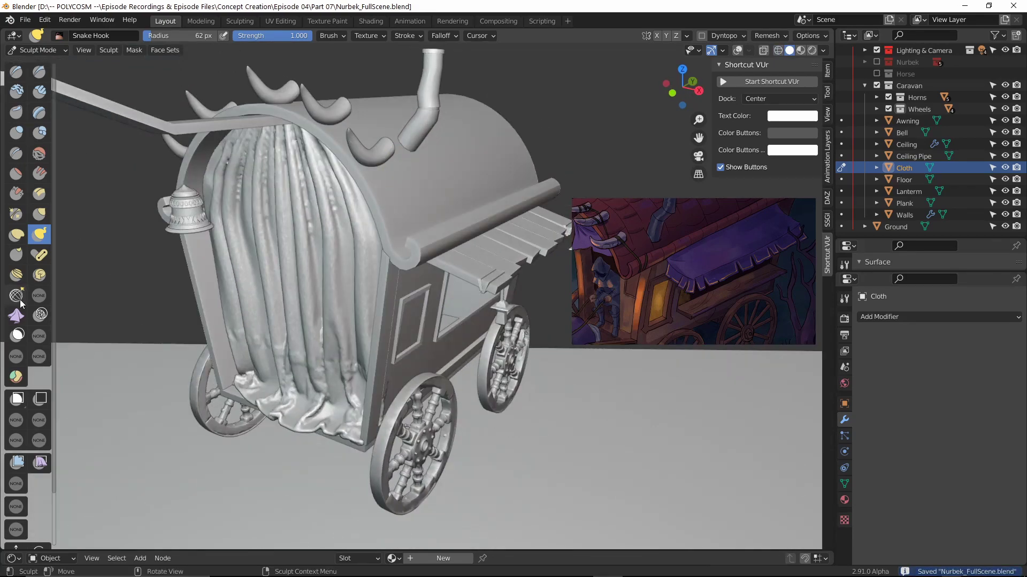
{"action": "left_click", "coordinate": [17, 461]}
{"action": "left_click", "coordinate": [132, 35]}
{"action": "left_click", "coordinate": [128, 143]}
{"action": "left_click", "coordinate": [133, 35]}
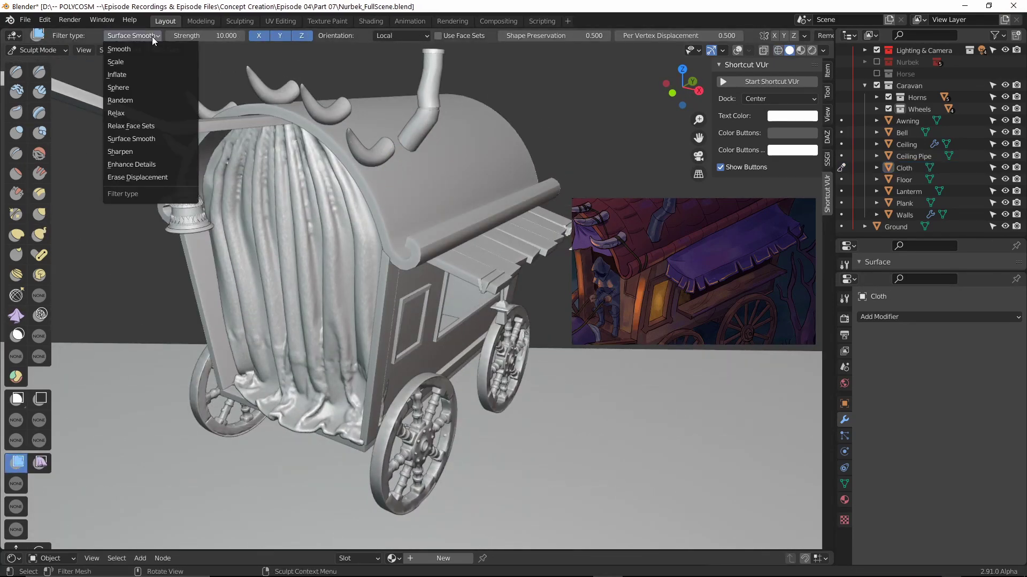
{"action": "left_click", "coordinate": [124, 59]}
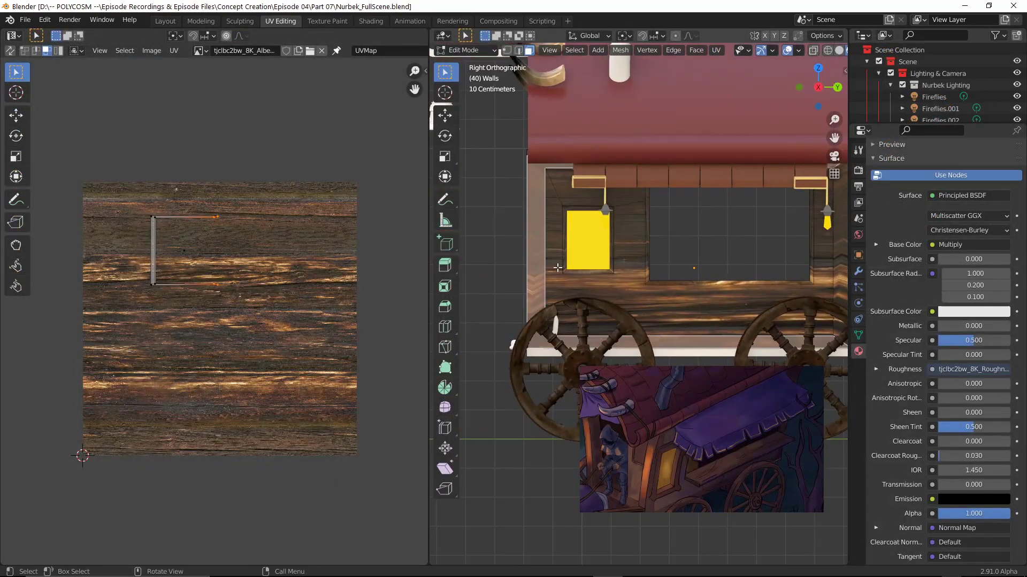
Step: Select the faces of the caravan's side wall and unwrap them with Project From View
{"action": "left_click", "coordinate": [595, 208]}
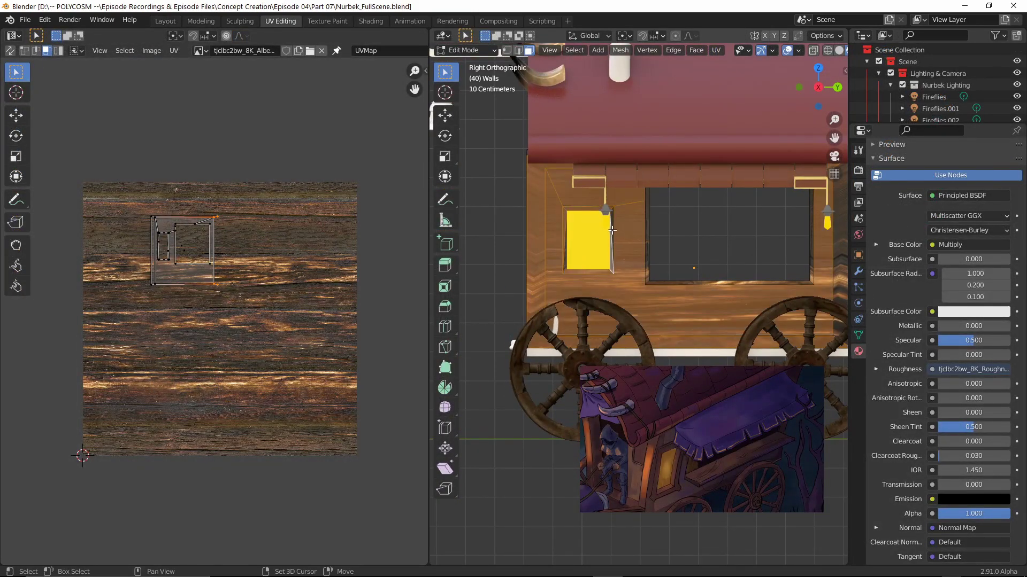
{"action": "left_click", "coordinate": [657, 253]}
{"action": "middle_click_drag", "start_coordinate": [757, 248], "coordinate": [622, 251], "text": "shift"}
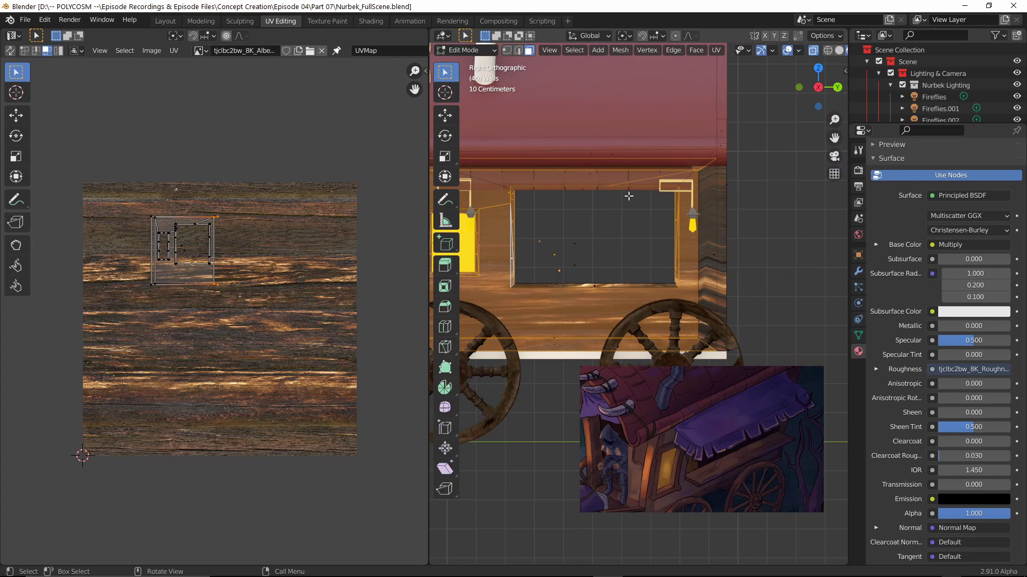
{"action": "left_click", "coordinate": [720, 302], "text": "shift"}
{"action": "scroll", "coordinate": [626, 170], "scroll_direction": "down", "scroll_amount": 4}
{"action": "left_click_drag", "start_coordinate": [470, 196], "coordinate": [724, 328]}
{"action": "scroll", "coordinate": [724, 315], "scroll_direction": "up", "scroll_amount": 4}
{"action": "middle_click_drag", "start_coordinate": [724, 310], "coordinate": [830, 320], "text": "shift"}
{"action": "key", "text": "u"}
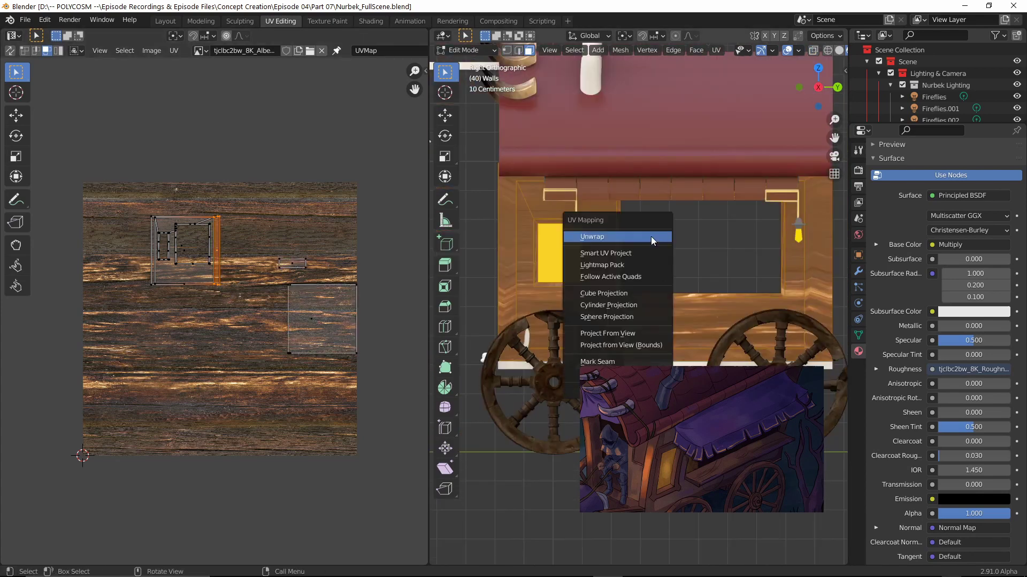
{"action": "left_click", "coordinate": [625, 334]}
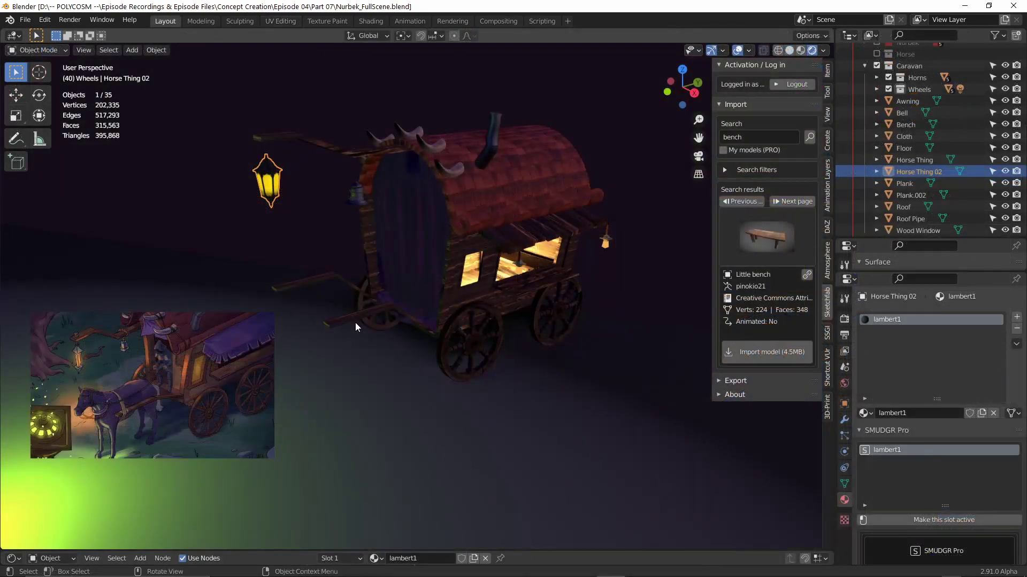
{"action": "mouse_move", "coordinate": [355, 323]}
{"action": "middle_mouse_down"}
{"action": "mouse_move", "coordinate": [380, 343]}
{"action": "mouse_move", "coordinate": [341, 325]}
{"action": "middle_mouse_up"}
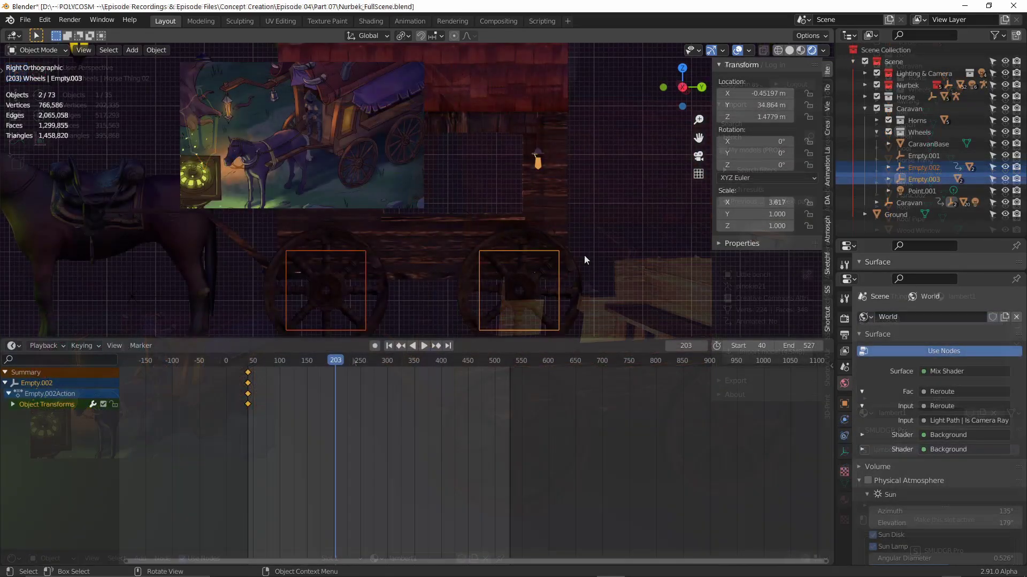
{"action": "key", "text": "r"}
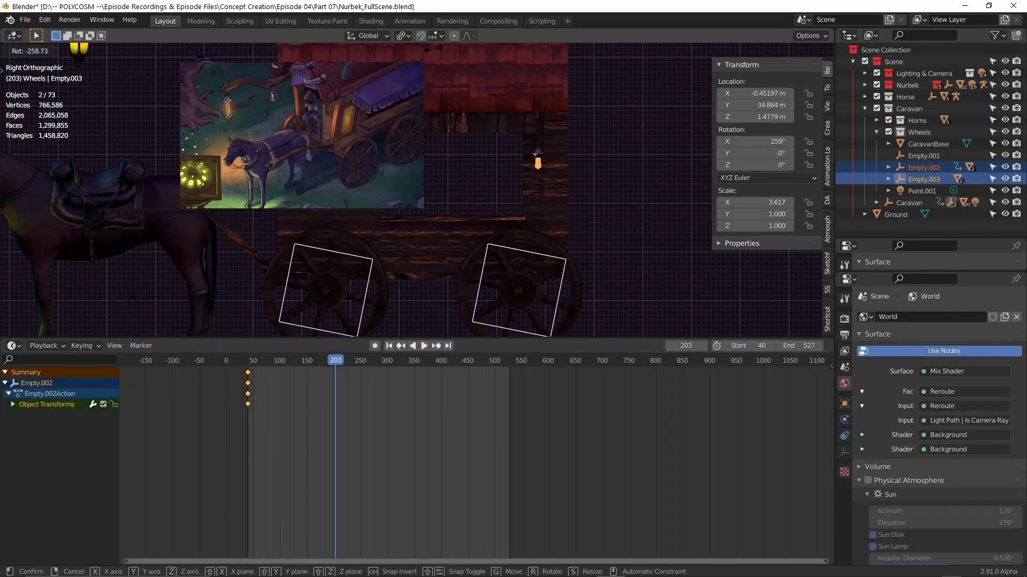
{"action": "left_click", "coordinate": [466, 249]}
{"action": "key", "text": "i"}
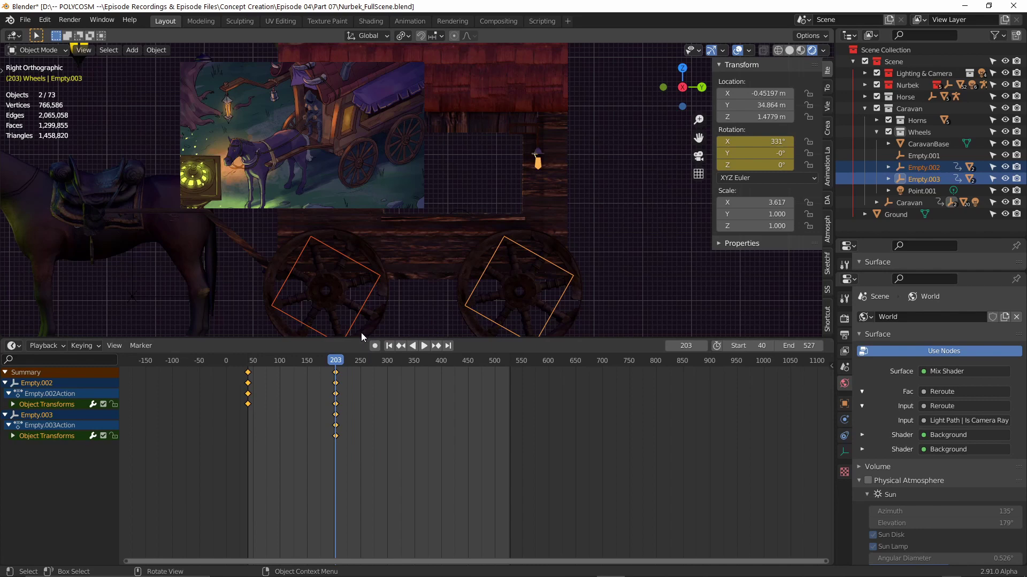
{"action": "key", "text": "ctrl+z"}
{"action": "key", "text": "ctrl+z"}
Step: Insert a rotation keyframe for both wheel empties at frame 40 and play the animation
{"action": "left_click_drag", "start_coordinate": [303, 363], "coordinate": [247, 379]}
{"action": "key", "text": "i"}
{"action": "left_click", "coordinate": [559, 308]}
{"action": "key", "text": "space"}
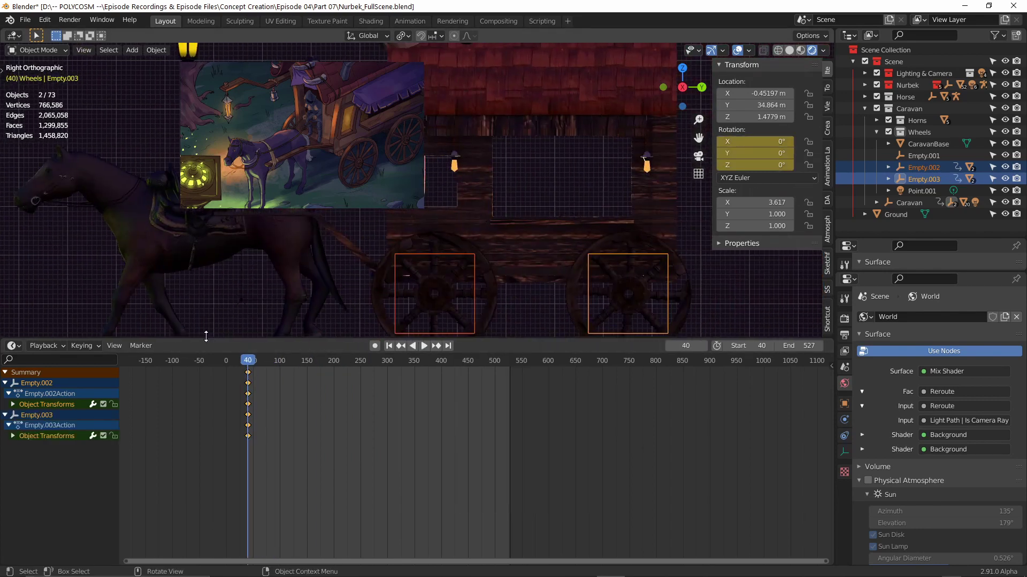
Step: Rotate both wheel empties at frame 203, keyframe their rotation there, and play back the rolling wheels
{"action": "left_click", "coordinate": [332, 359]}
{"action": "key", "text": "space"}
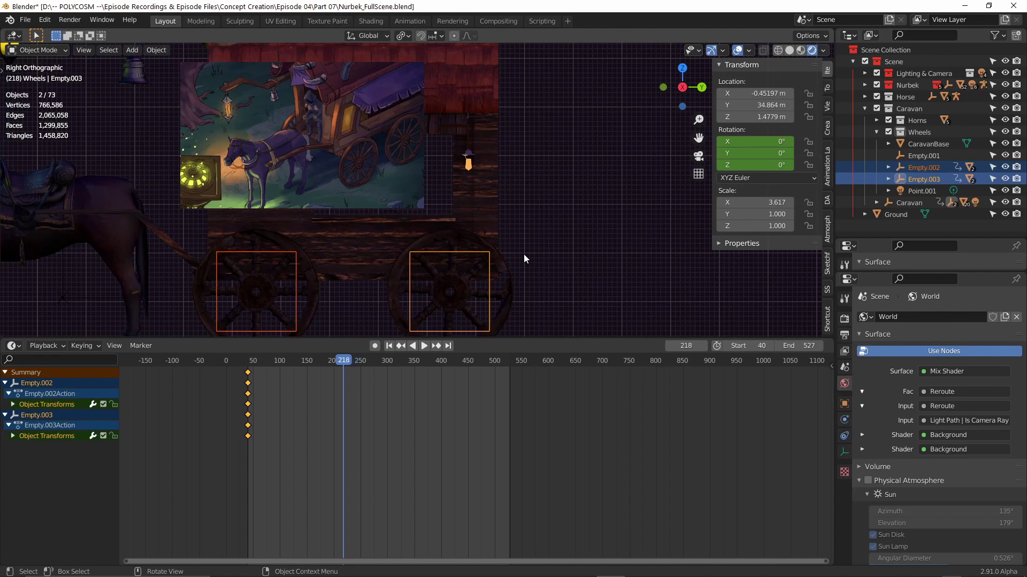
{"action": "scroll", "coordinate": [524, 255], "scroll_direction": "up", "scroll_amount": 20, "text": "alt"}
{"action": "scroll", "coordinate": [524, 255], "scroll_direction": "down", "scroll_amount": 8, "text": "alt"}
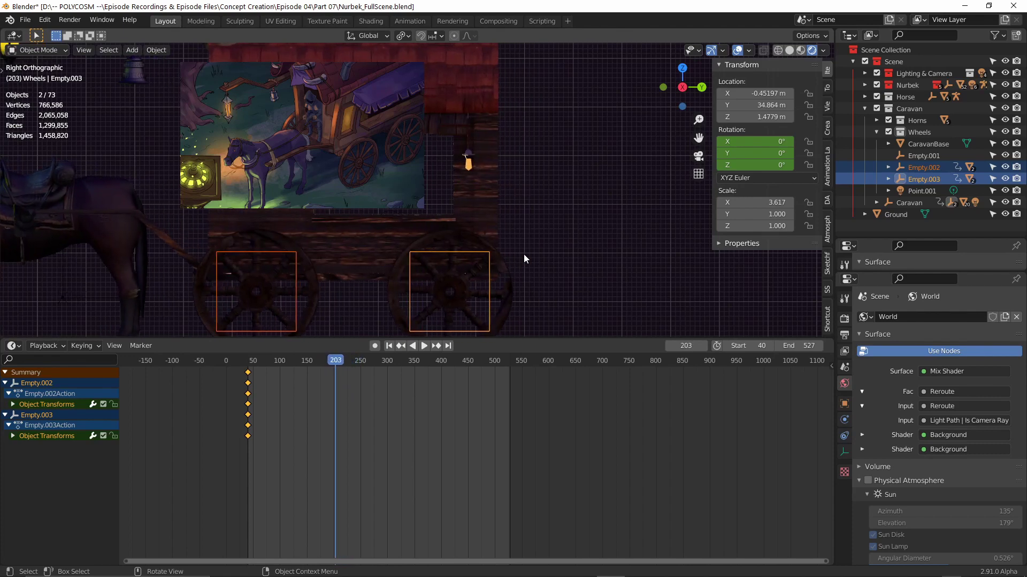
{"action": "key", "text": "r"}
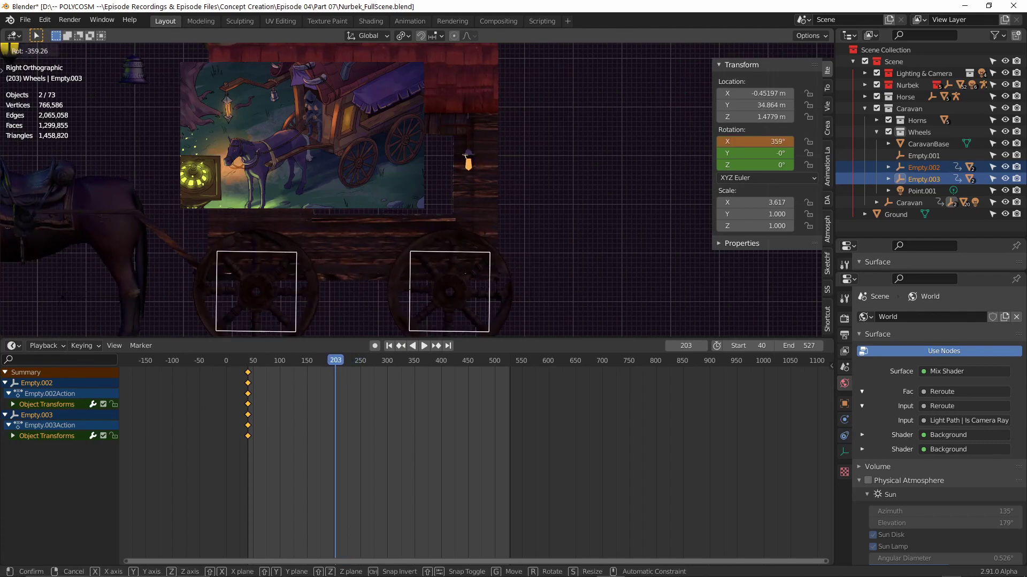
{"action": "left_click", "coordinate": [495, 291]}
{"action": "key", "text": "i"}
{"action": "key", "text": "v"}
{"action": "left_click_drag", "start_coordinate": [335, 362], "coordinate": [252, 363]}
{"action": "left_click", "coordinate": [344, 358]}
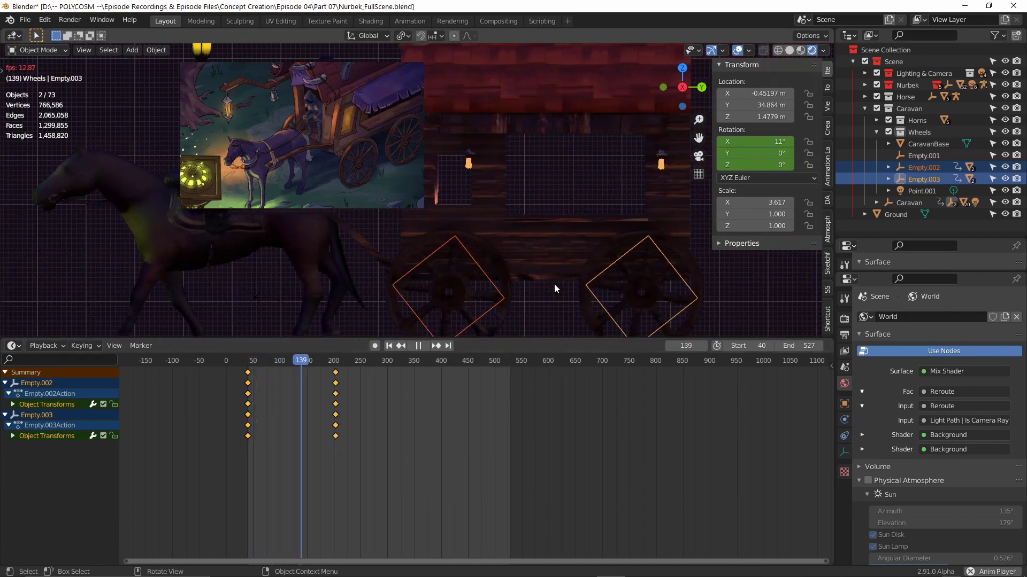
{"action": "key", "text": "space"}
{"action": "left_click_drag", "start_coordinate": [389, 362], "coordinate": [425, 361]}
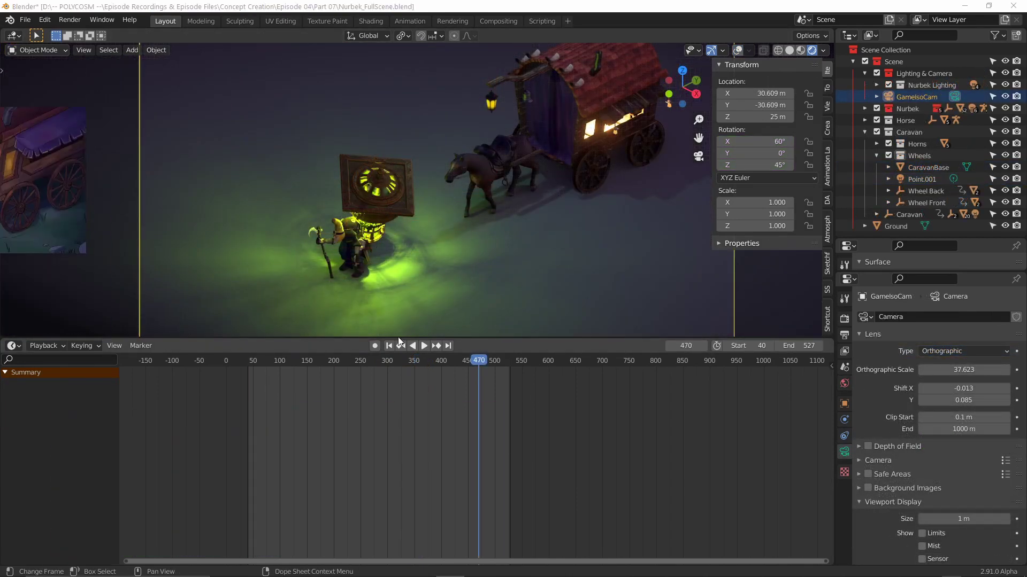
Step: Enlarge the camera view, collapse the Transform values, and play the scene's animation from its first frame
{"action": "left_click_drag", "start_coordinate": [401, 338], "coordinate": [375, 504]}
{"action": "left_click_drag", "start_coordinate": [267, 527], "coordinate": [191, 540]}
{"action": "key", "text": "shift+Left"}
{"action": "key", "text": "space"}
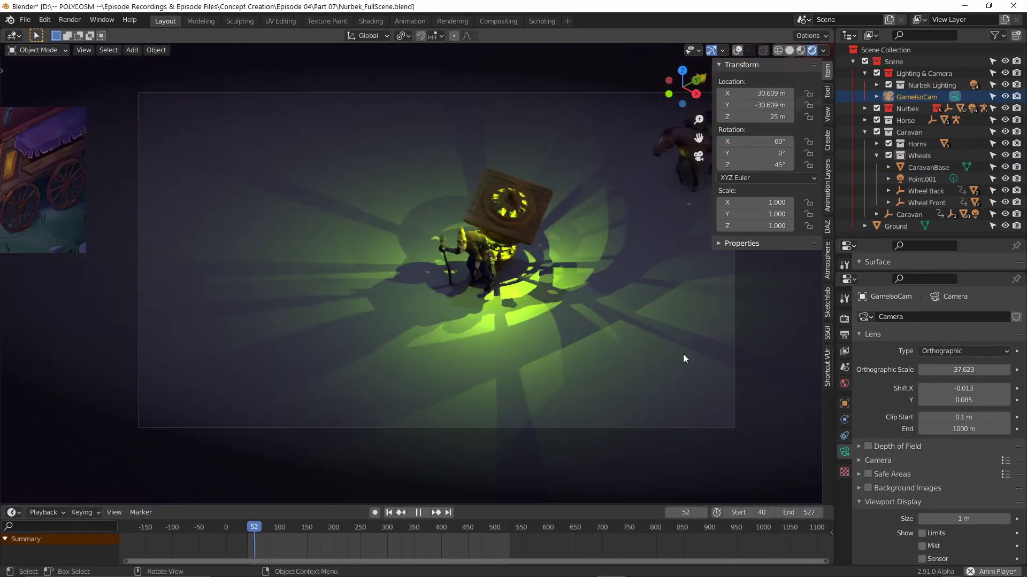
{"action": "left_click", "coordinate": [720, 64]}
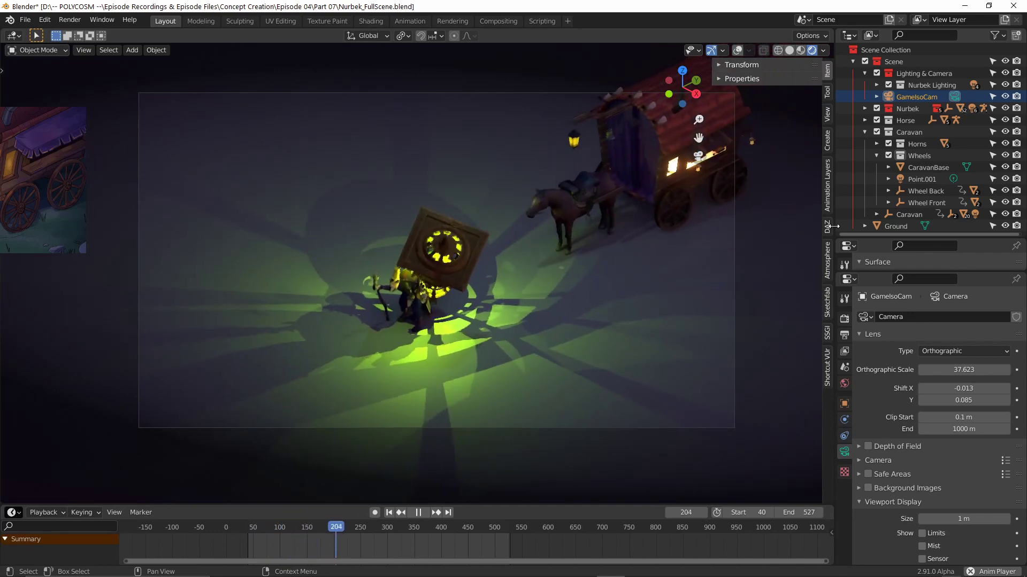
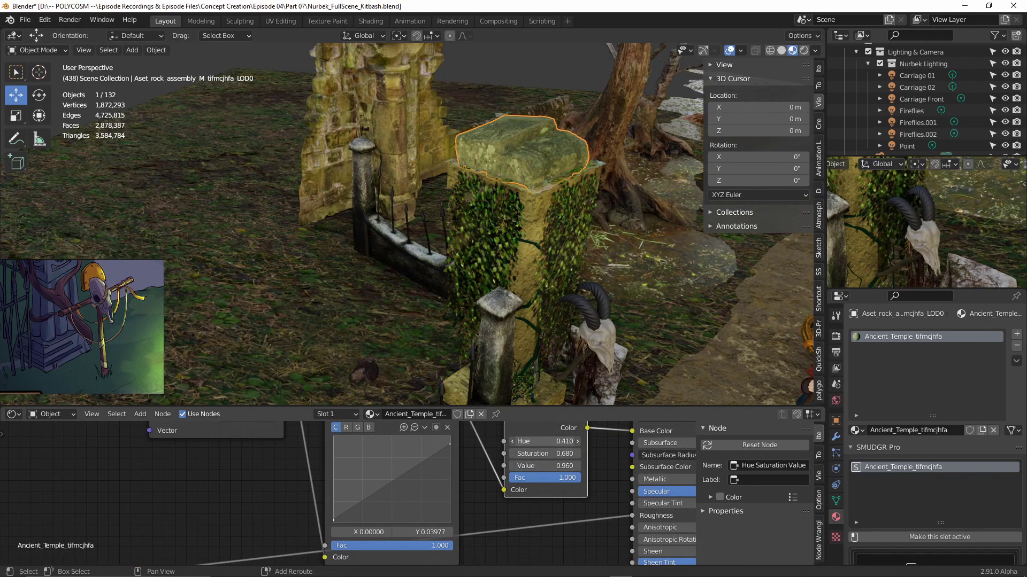
Step: Select the fence beside the pillar and insert an RGB Curves node before the Base Color of its fence_v1_v4 material
{"action": "mouse_move", "coordinate": [551, 236]}
{"action": "middle_mouse_down"}
{"action": "mouse_move", "coordinate": [488, 140]}
{"action": "mouse_move", "coordinate": [534, 236]}
{"action": "middle_mouse_up"}
{"action": "left_click", "coordinate": [496, 300]}
{"action": "middle_click_drag", "start_coordinate": [458, 489], "coordinate": [480, 432]}
{"action": "key", "text": "shift+a"}
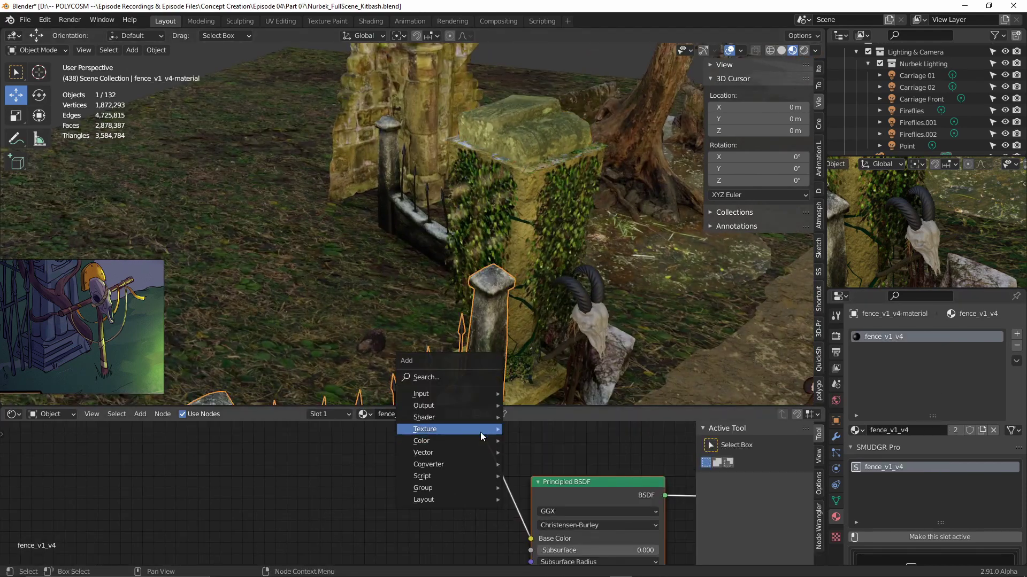
{"action": "left_click", "coordinate": [538, 518]}
{"action": "left_click", "coordinate": [491, 447]}
{"action": "middle_click_drag", "start_coordinate": [508, 470], "coordinate": [515, 412]}
Step: Bend the fence material's individual colour-channel curves to tint it mossy green, and save the file
{"action": "left_click", "coordinate": [519, 436]}
{"action": "left_click_drag", "start_coordinate": [562, 487], "coordinate": [565, 472]}
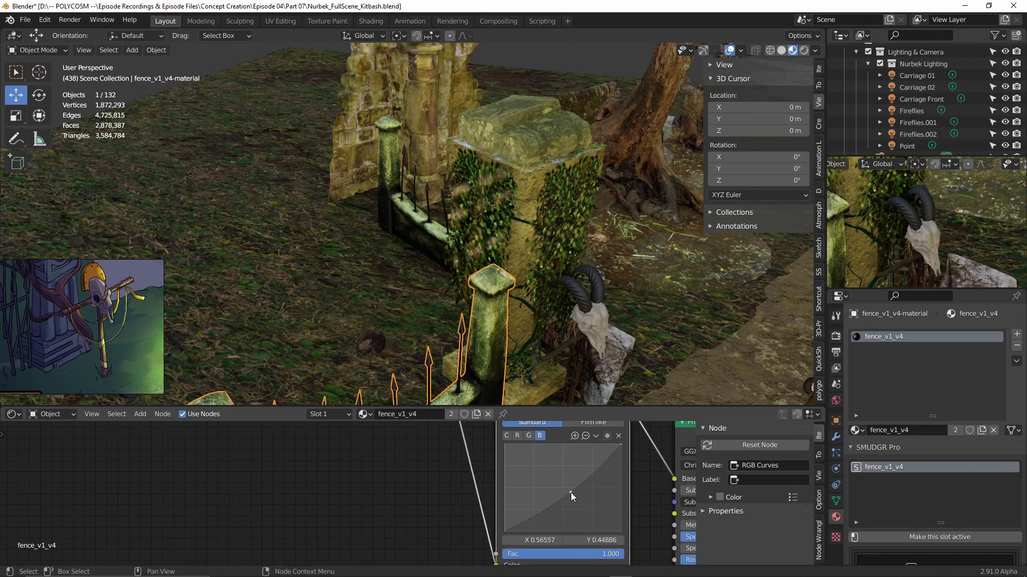
{"action": "left_click", "coordinate": [517, 436]}
{"action": "left_click_drag", "start_coordinate": [562, 488], "coordinate": [559, 470]}
{"action": "middle_click_drag", "start_coordinate": [556, 374], "coordinate": [692, 299]}
{"action": "left_click", "coordinate": [692, 300]}
{"action": "key", "text": "ctrl+s"}
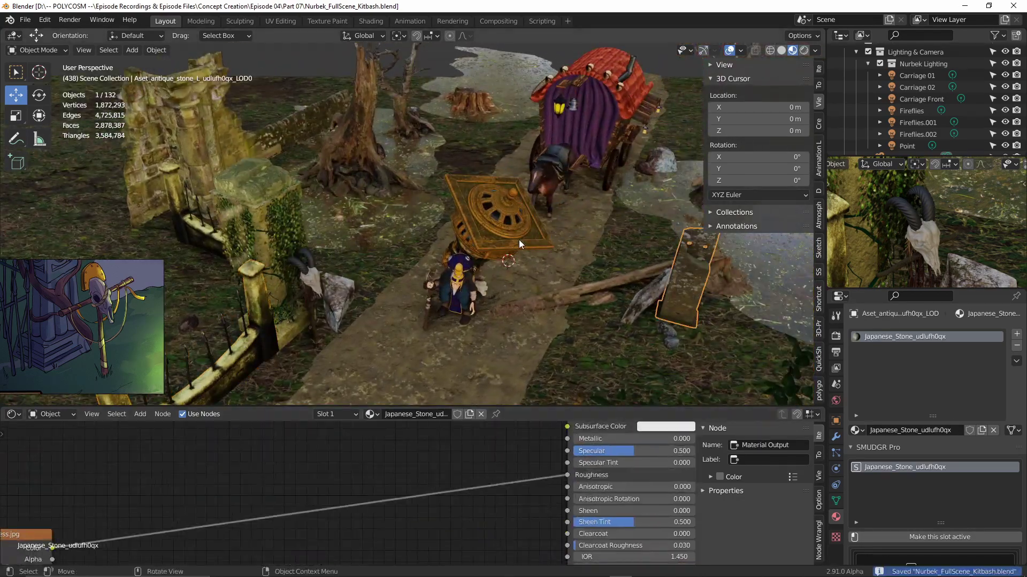
Step: Darken the Mossy_Rock_oicey material of the rock beside the skull staff, lowering the combined RGB curve's end point to about 0.29
{"action": "left_click", "coordinate": [336, 300]}
{"action": "middle_click_drag", "start_coordinate": [471, 438], "coordinate": [468, 486]}
{"action": "left_click", "coordinate": [410, 437]}
{"action": "left_click_drag", "start_coordinate": [464, 486], "coordinate": [505, 502]}
{"action": "left_click", "coordinate": [398, 437]}
{"action": "left_click", "coordinate": [410, 436]}
{"action": "left_click", "coordinate": [421, 437]}
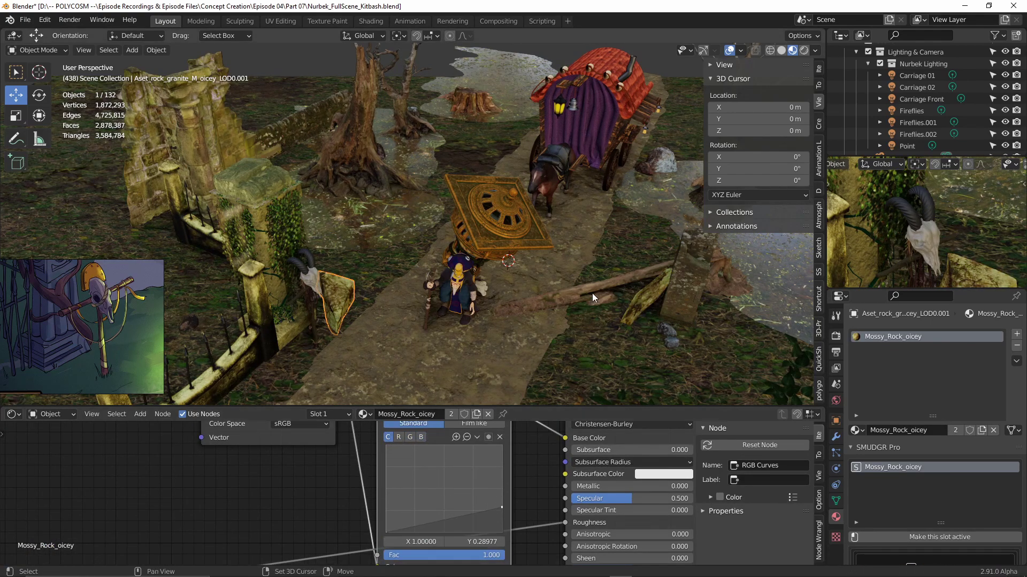
Step: Select the scatter rock beside the caravan and darken its Scatter_Rock_pdpg7 material by pulling its RGB curve down to about 0.27
{"action": "middle_click_drag", "start_coordinate": [592, 293], "coordinate": [569, 301], "text": "shift"}
{"action": "left_click", "coordinate": [643, 173]}
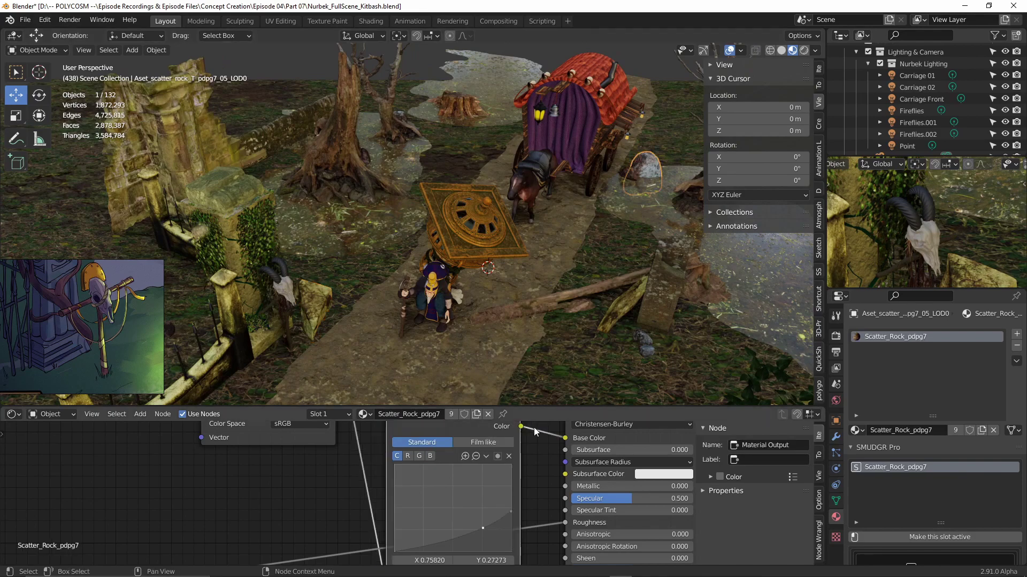
{"action": "left_click", "coordinate": [434, 457]}
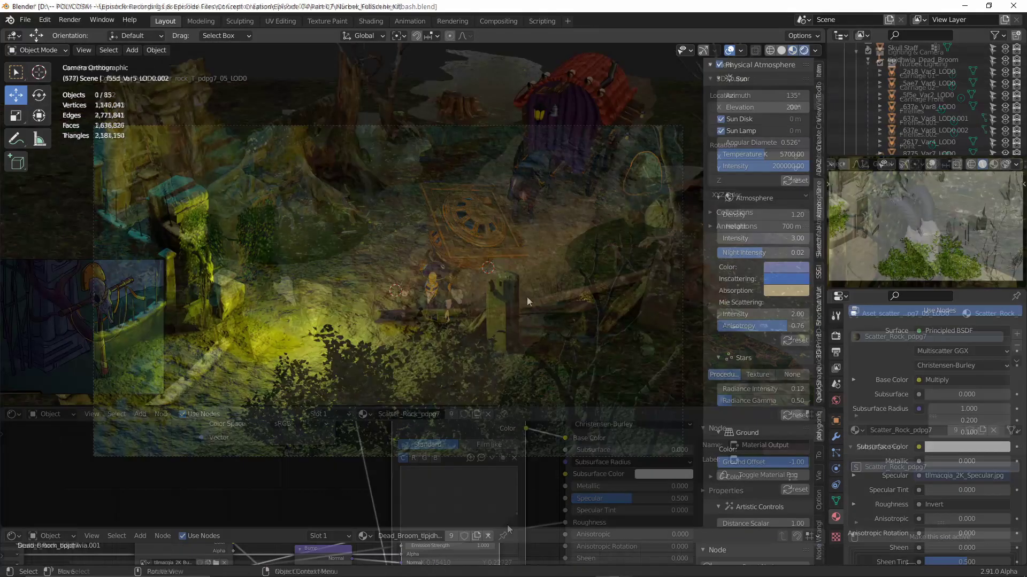
Step: Add a plane over the road, stretch it along X, and rotate it about 62° around Z
{"action": "key", "text": "shift+a"}
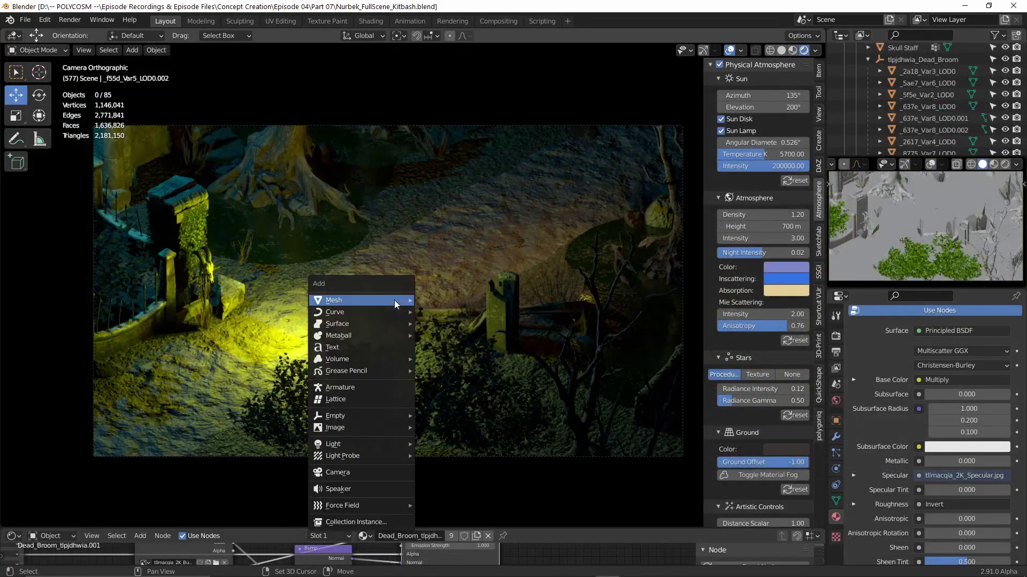
{"action": "mouse_move", "coordinate": [393, 299]}
{"action": "left_click", "coordinate": [475, 31]}
{"action": "key", "text": "s"}
{"action": "key", "text": "x"}
{"action": "left_click", "coordinate": [471, 320]}
{"action": "key", "text": "r"}
{"action": "key", "text": "z"}
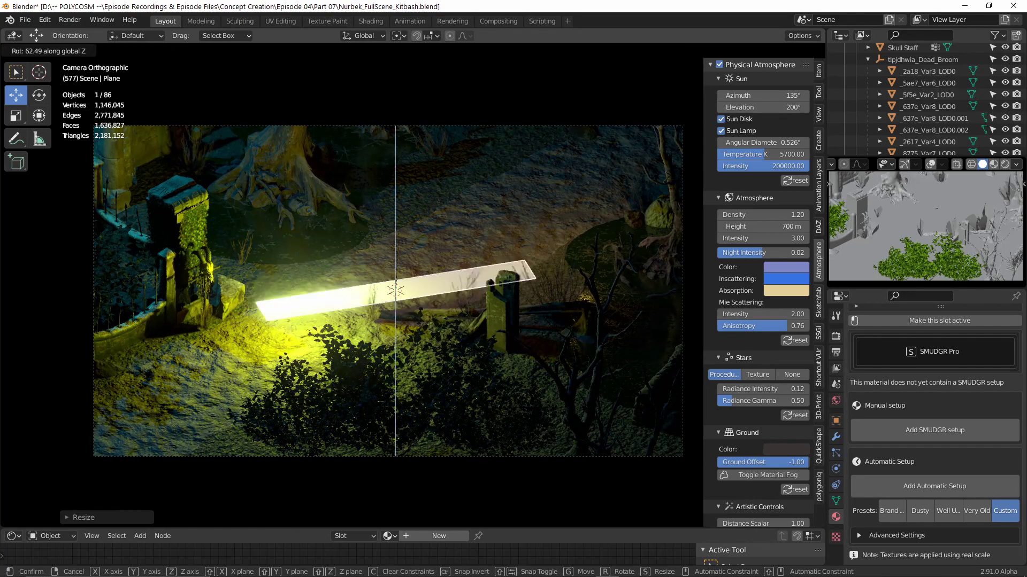
{"action": "left_click", "coordinate": [423, 265]}
Step: Scale the plane up to cover the road, rotate it around Z to follow the road's direction, and shift it along Z
{"action": "key", "text": "s"}
{"action": "left_click", "coordinate": [498, 181]}
{"action": "key", "text": "r"}
{"action": "key", "text": "z"}
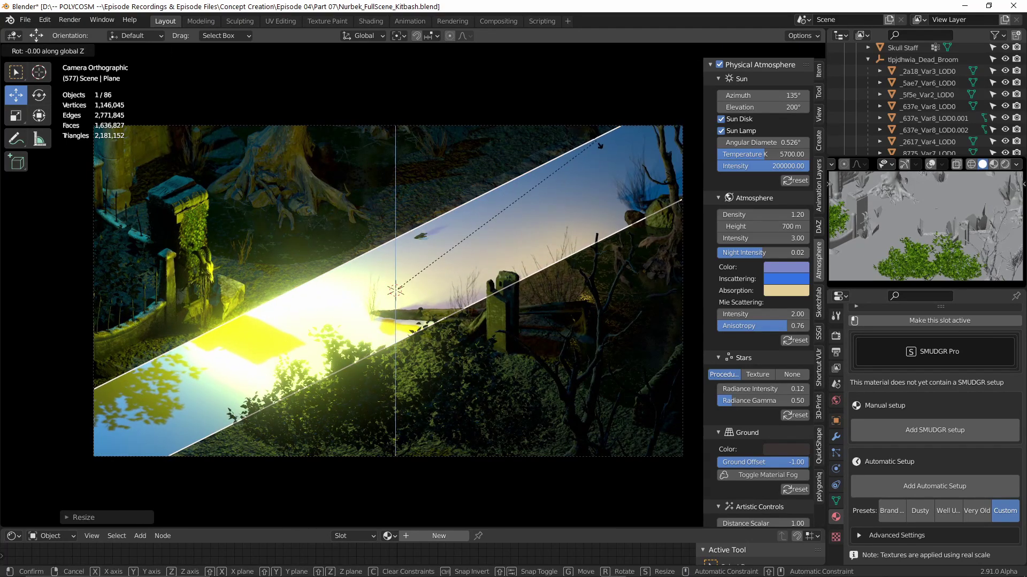
{"action": "left_click", "coordinate": [571, 144]}
{"action": "key", "text": "g"}
{"action": "key", "text": "z"}
{"action": "key", "text": "Return"}
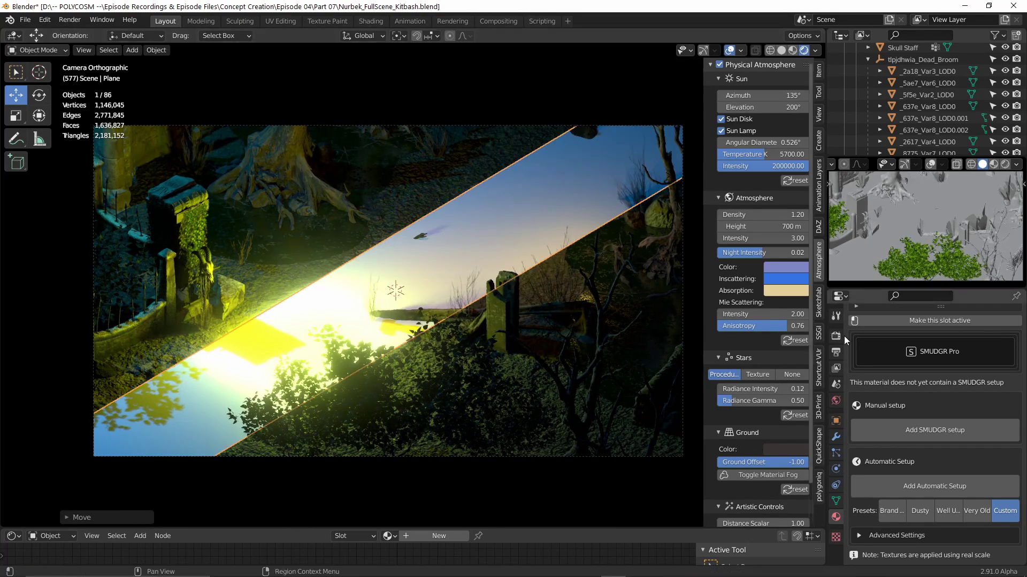
Step: Assign the Asphalt_Patch_ri2uxcp2 material to the road plane
{"action": "scroll", "coordinate": [856, 348], "scroll_direction": "up", "scroll_amount": 8}
{"action": "left_click", "coordinate": [854, 430]}
{"action": "type", "text": "as"}
{"action": "key", "text": "Return"}
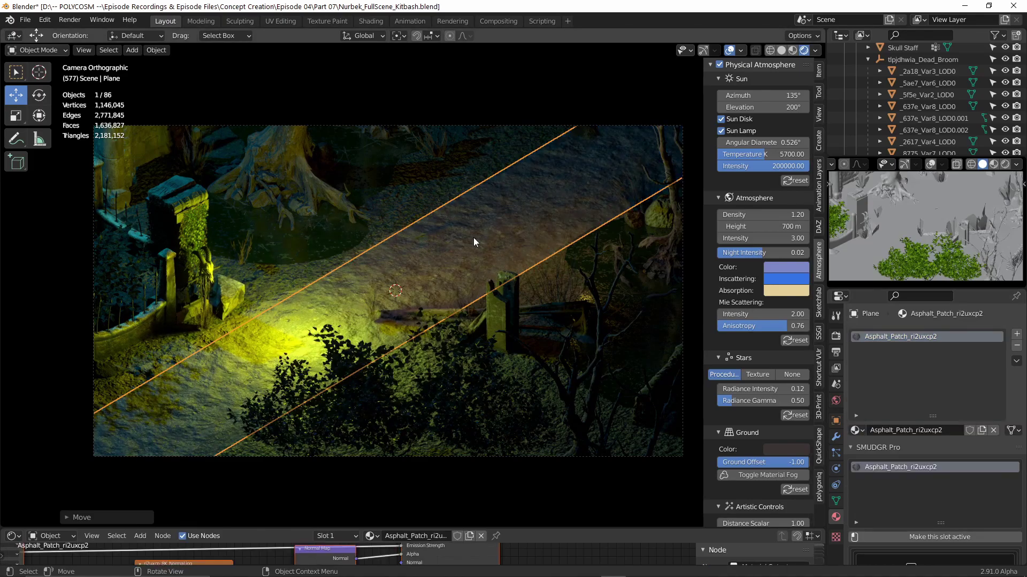
Step: Adjust the asphalt road plane's height along Z relative to the ground
{"action": "middle_click_drag", "start_coordinate": [473, 237], "coordinate": [625, 351]}
{"action": "scroll", "coordinate": [518, 265], "scroll_direction": "up", "scroll_amount": 3}
{"action": "key", "text": "g"}
{"action": "key", "text": "z"}
{"action": "left_click", "coordinate": [529, 253]}
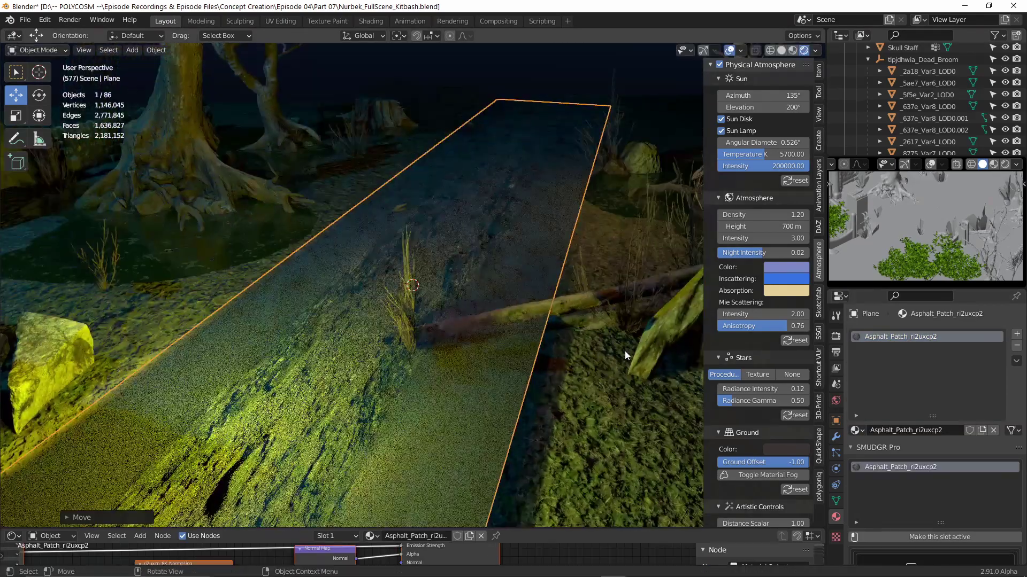
Step: Set the asphalt material's Blend Mode to Alpha Blend and link its Normal Map node to the shader's Normal input
{"action": "scroll", "coordinate": [917, 486], "scroll_direction": "down", "scroll_amount": 15}
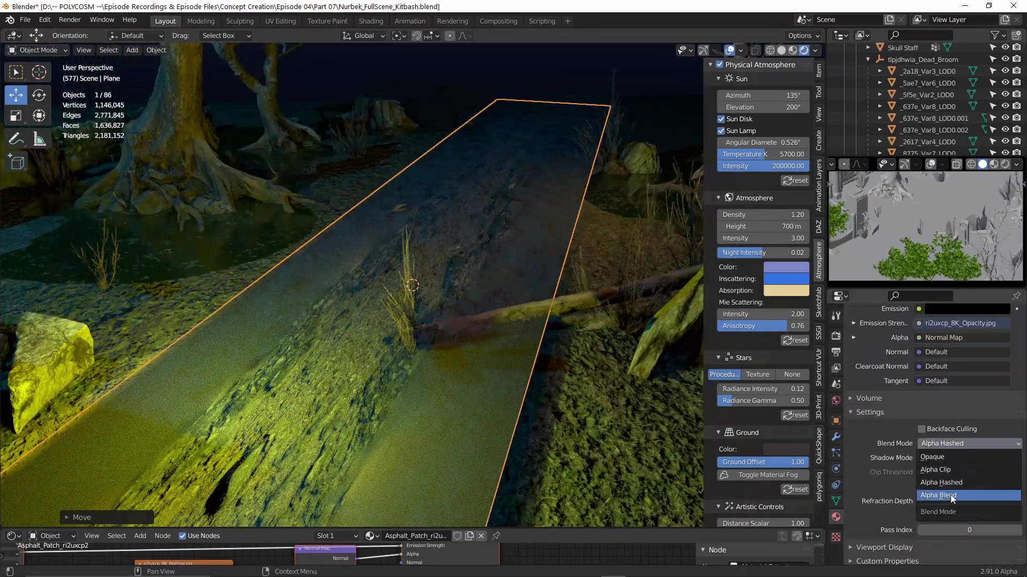
{"action": "left_click", "coordinate": [950, 495]}
{"action": "left_click_drag", "start_coordinate": [454, 529], "coordinate": [454, 284]}
{"action": "middle_click_drag", "start_coordinate": [400, 443], "coordinate": [566, 451]}
{"action": "left_click_drag", "start_coordinate": [566, 449], "coordinate": [566, 457]}
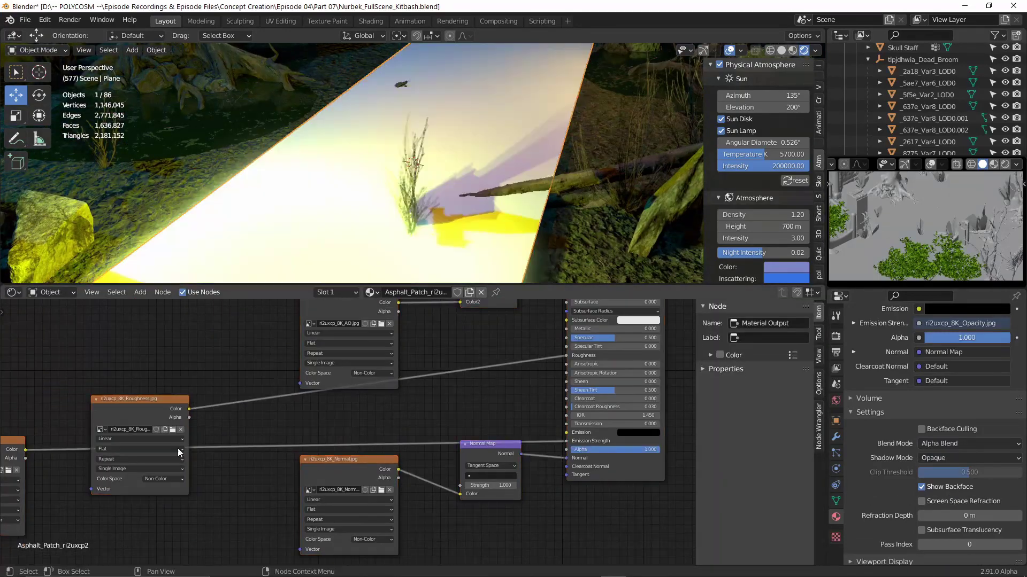
Step: Link the ri2uxcp_8K_Opacity.jpg texture to the shader's Alpha input and set the material's Shadow Mode to None
{"action": "mouse_move", "coordinate": [179, 452]}
{"action": "middle_mouse_down"}
{"action": "mouse_move", "coordinate": [238, 471]}
{"action": "mouse_move", "coordinate": [257, 460]}
{"action": "middle_mouse_up"}
{"action": "left_click_drag", "start_coordinate": [611, 436], "coordinate": [614, 443]}
{"action": "middle_click_drag", "start_coordinate": [489, 197], "coordinate": [522, 197]}
{"action": "left_click", "coordinate": [964, 458]}
{"action": "left_click", "coordinate": [954, 476]}
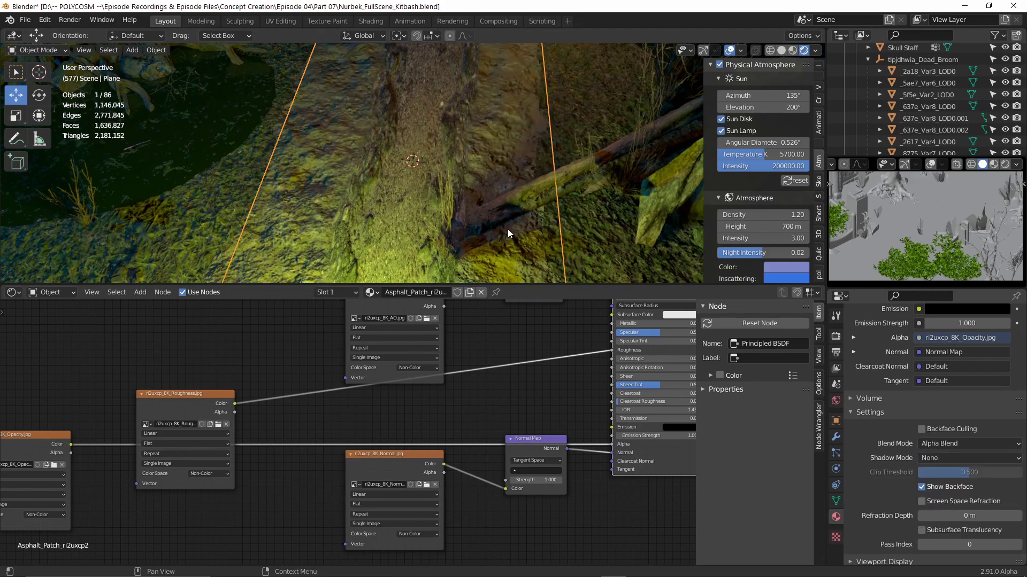
Step: Move the road plane along Z so the asphalt patch blends into the surrounding ground
{"action": "middle_click_drag", "start_coordinate": [508, 233], "coordinate": [562, 149]}
{"action": "key", "text": "g"}
{"action": "key", "text": "z"}
{"action": "left_click", "coordinate": [499, 242]}
{"action": "scroll", "coordinate": [499, 242], "scroll_direction": "down", "scroll_amount": 4}
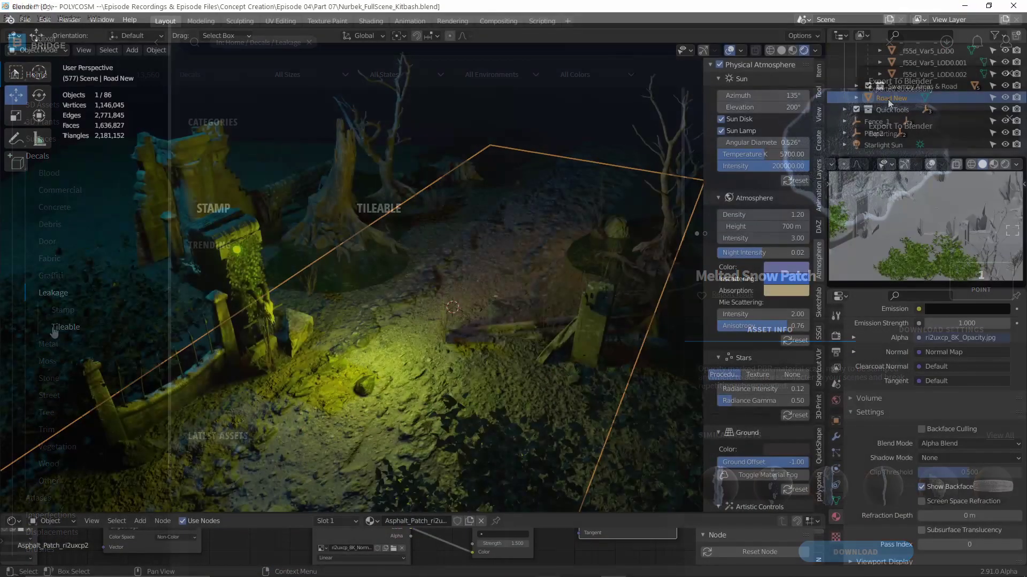
Step: Add a scaled-up plane, give it the High_Velocity_Blood_sgeoahup material for swamp water, and adjust the dark end of its RGB curve
{"action": "key", "text": "shift+a"}
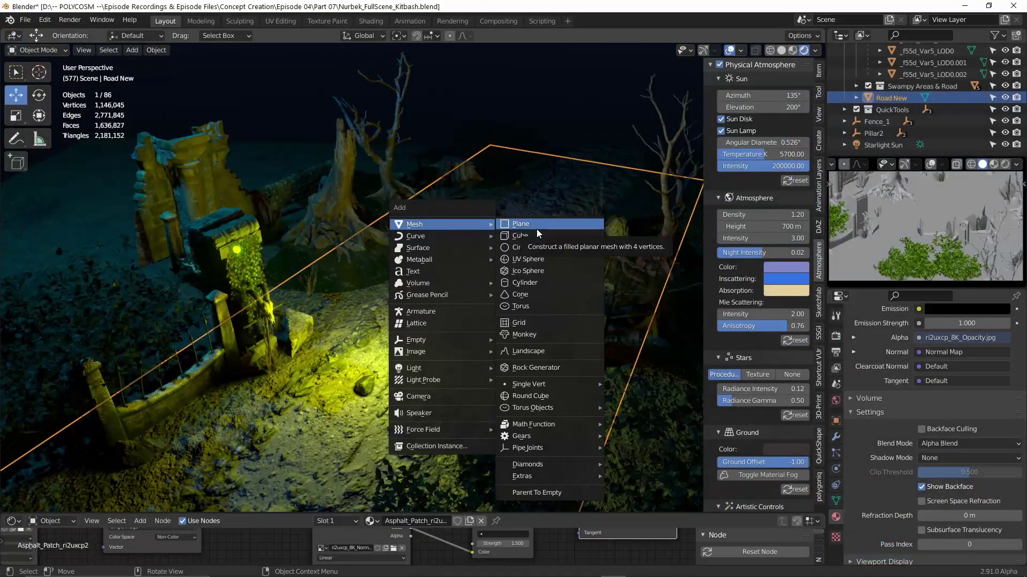
{"action": "key", "text": "s"}
{"action": "left_click", "coordinate": [620, 272]}
{"action": "scroll", "coordinate": [877, 417], "scroll_direction": "up", "scroll_amount": 7}
{"action": "left_click", "coordinate": [857, 430]}
{"action": "left_click", "coordinate": [920, 313]}
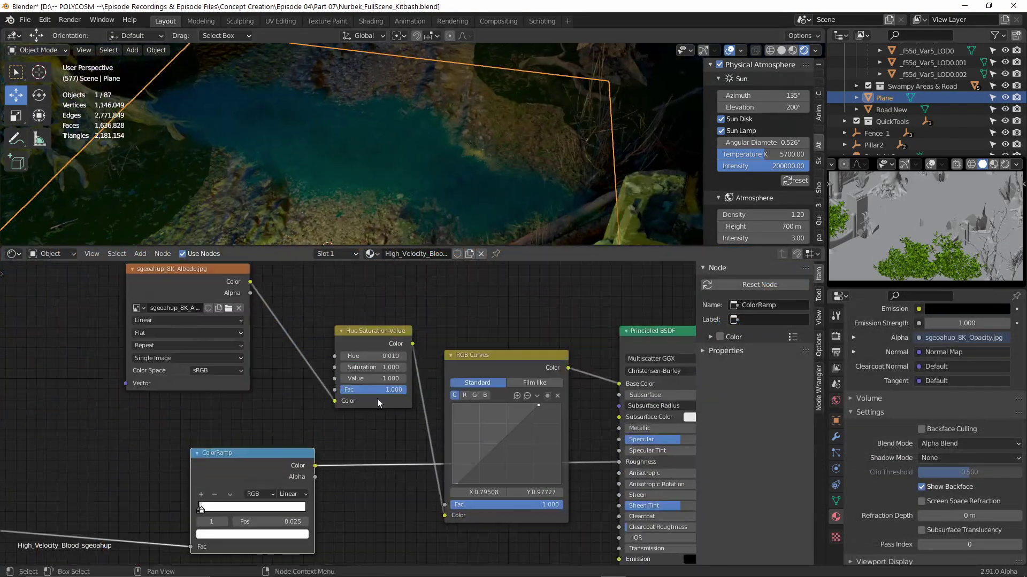
{"action": "left_click_drag", "start_coordinate": [458, 483], "coordinate": [456, 483]}
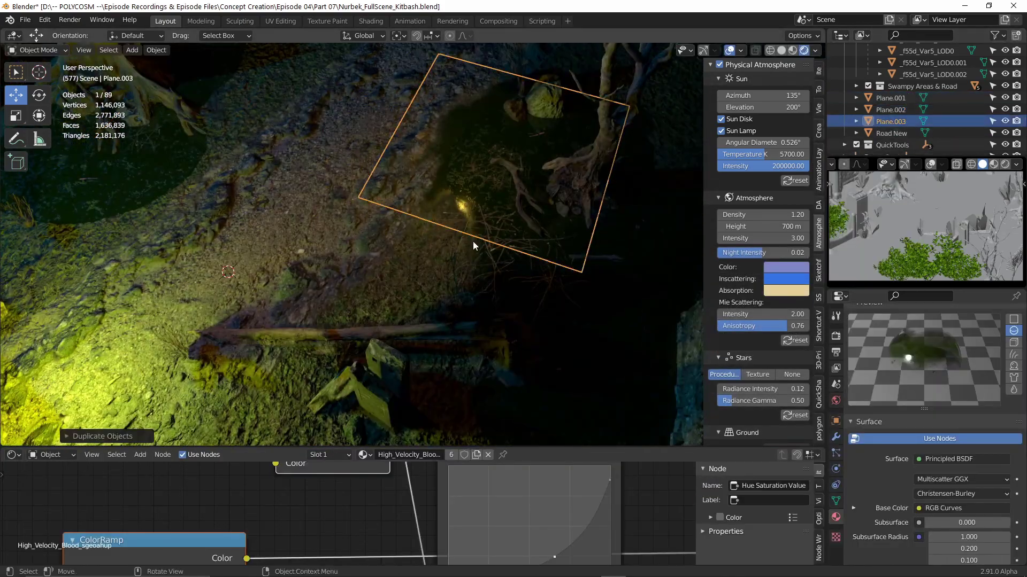
Step: Move the water plane beside the road, then create a linked duplicate of it and rotate and reposition that copy
{"action": "key", "text": "g"}
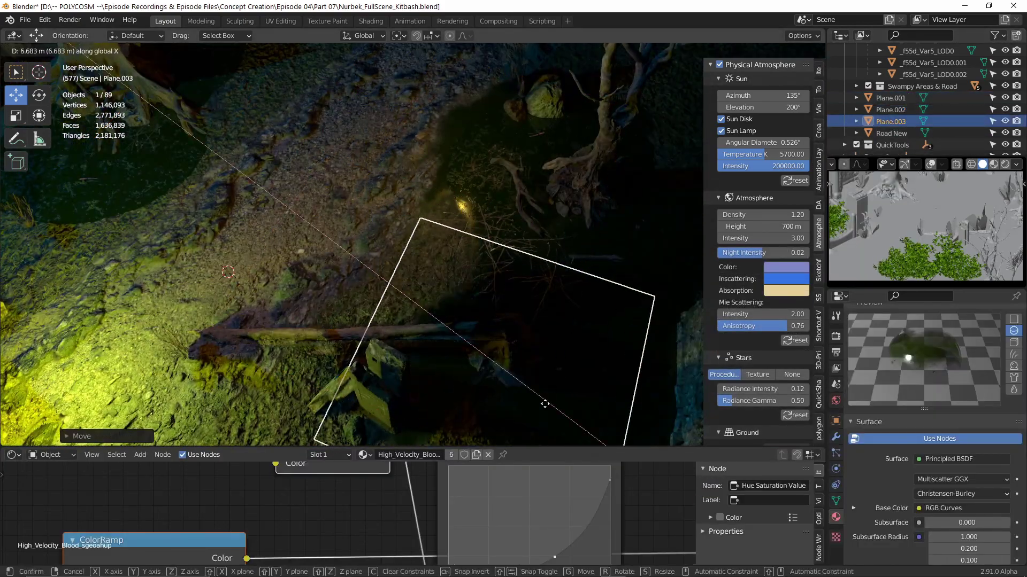
{"action": "left_click", "coordinate": [609, 246]}
{"action": "middle_click_drag", "start_coordinate": [609, 245], "coordinate": [619, 298]}
{"action": "key", "text": "alt+d"}
{"action": "left_click", "coordinate": [554, 231]}
{"action": "key", "text": "r"}
{"action": "left_click", "coordinate": [534, 243]}
{"action": "key", "text": "g"}
Step: Make another linked duplicate of the water plane, rotate it around Z, and fit it over the pool by the large tree stump
{"action": "key", "text": "alt+d"}
{"action": "key", "text": "r"}
{"action": "key", "text": "z"}
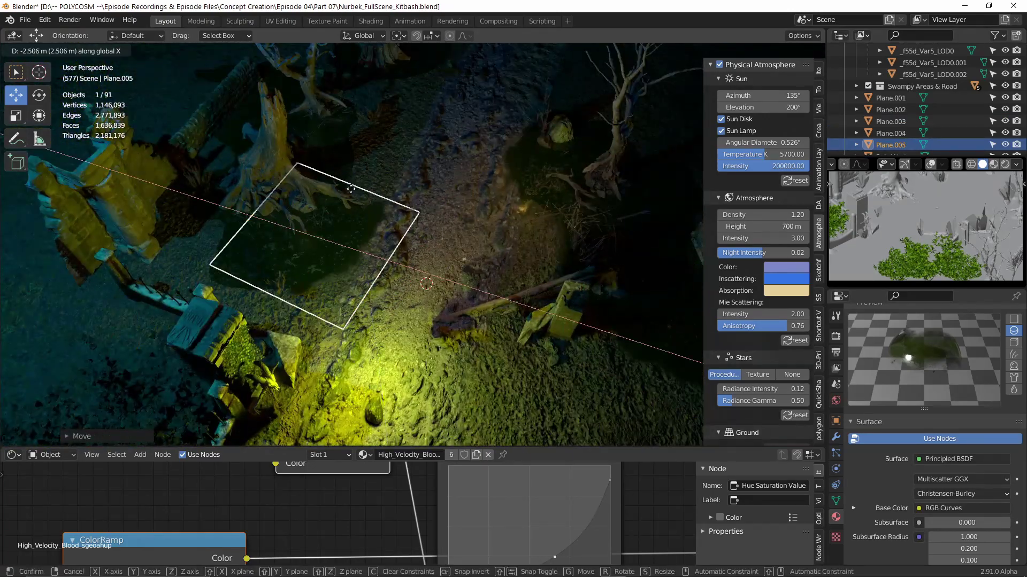
{"action": "left_click", "coordinate": [350, 189]}
{"action": "middle_click_drag", "start_coordinate": [351, 189], "coordinate": [408, 257]}
{"action": "key", "text": "g"}
{"action": "left_click", "coordinate": [525, 284]}
{"action": "key", "text": "s"}
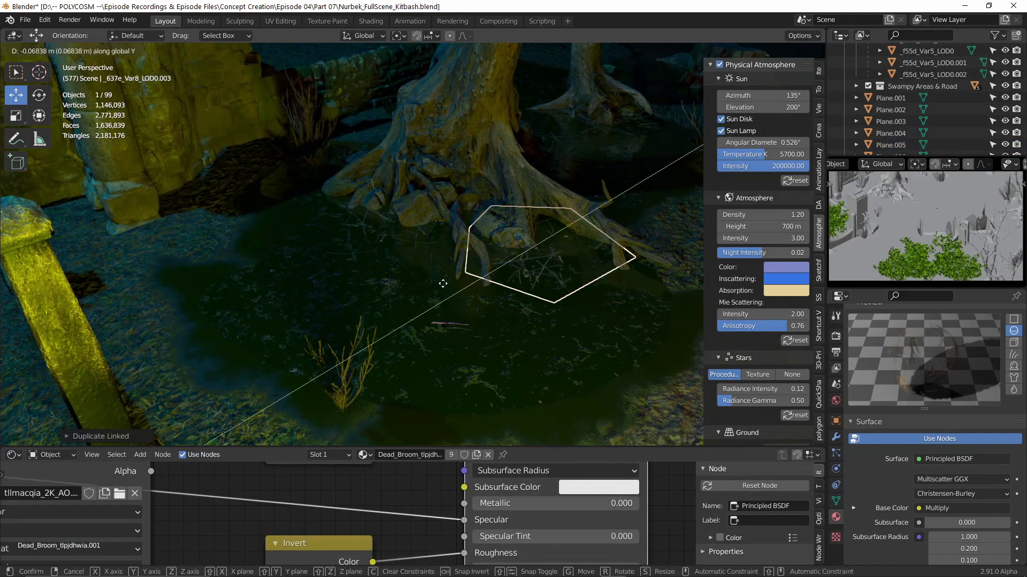
Step: Place the linked dead-broom duplicate in the pool below the tree roots, adjusting its position, rotation and scale
{"action": "left_click", "coordinate": [408, 390]}
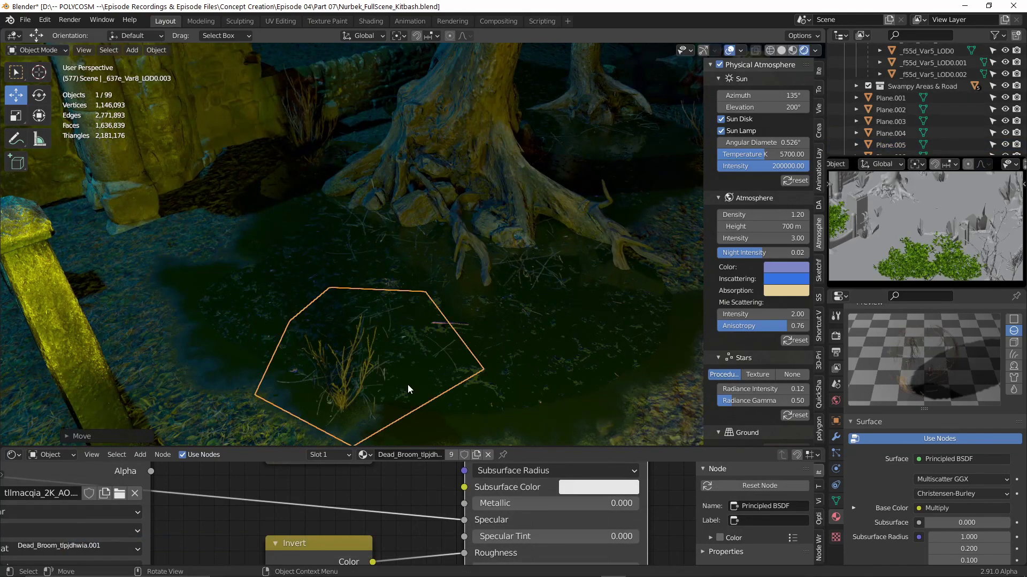
{"action": "key", "text": "g"}
{"action": "key", "text": "x"}
{"action": "key", "text": "z"}
{"action": "left_click", "coordinate": [464, 47]}
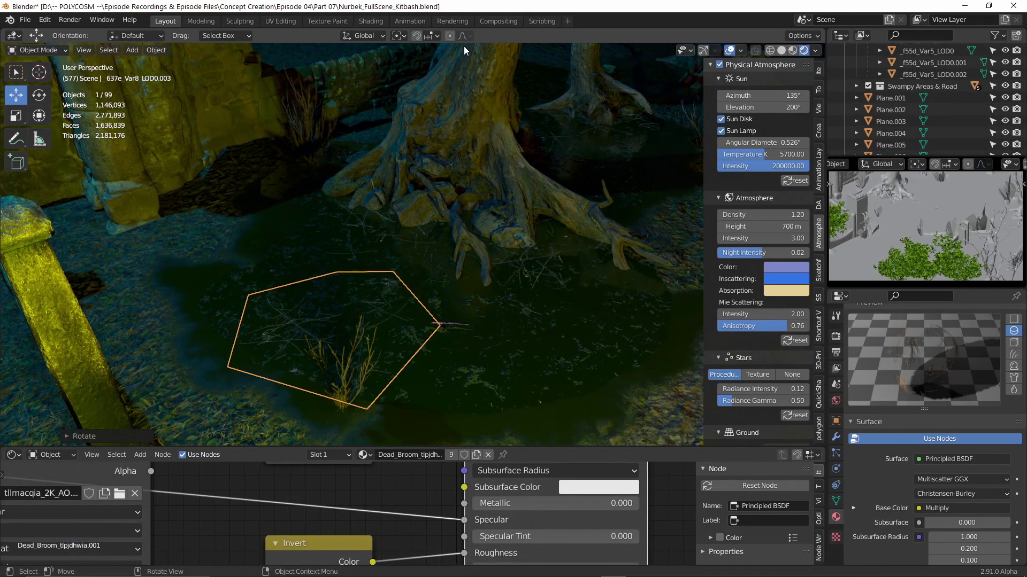
{"action": "key", "text": "s"}
{"action": "key", "text": "Return"}
{"action": "scroll", "coordinate": [446, 275], "scroll_direction": "down", "scroll_amount": 5}
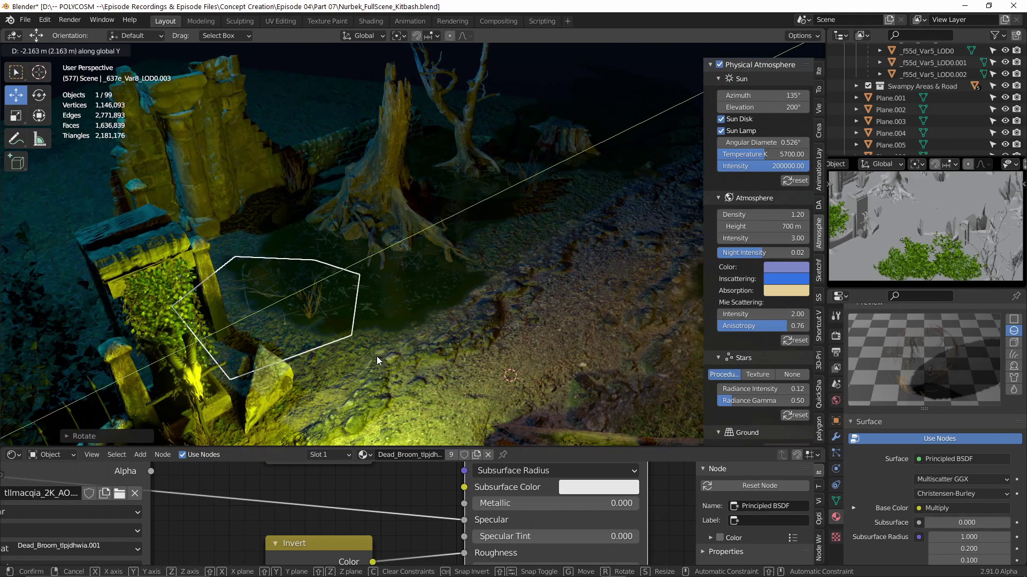
{"action": "left_click", "coordinate": [377, 361]}
{"action": "middle_click_drag", "start_coordinate": [490, 334], "coordinate": [492, 316]}
Step: Select the small dead-broom plant standing in the pool and move it about 1.02 m along X
{"action": "left_click", "coordinate": [315, 303]}
{"action": "key", "text": "g"}
{"action": "key", "text": "y"}
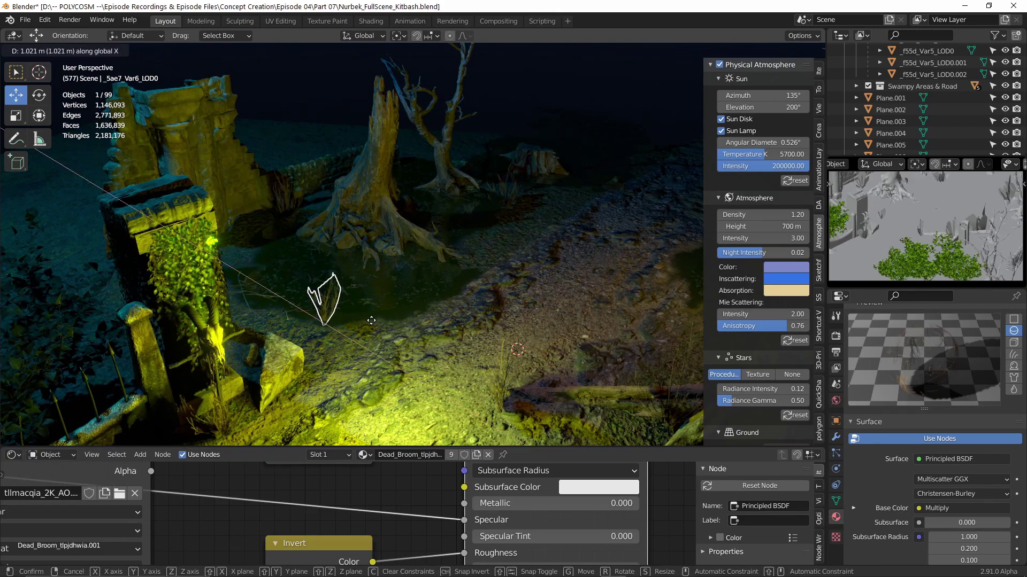
{"action": "left_click", "coordinate": [371, 321]}
{"action": "middle_click_drag", "start_coordinate": [428, 262], "coordinate": [394, 297]}
{"action": "scroll", "coordinate": [315, 248], "scroll_direction": "up", "scroll_amount": 2}
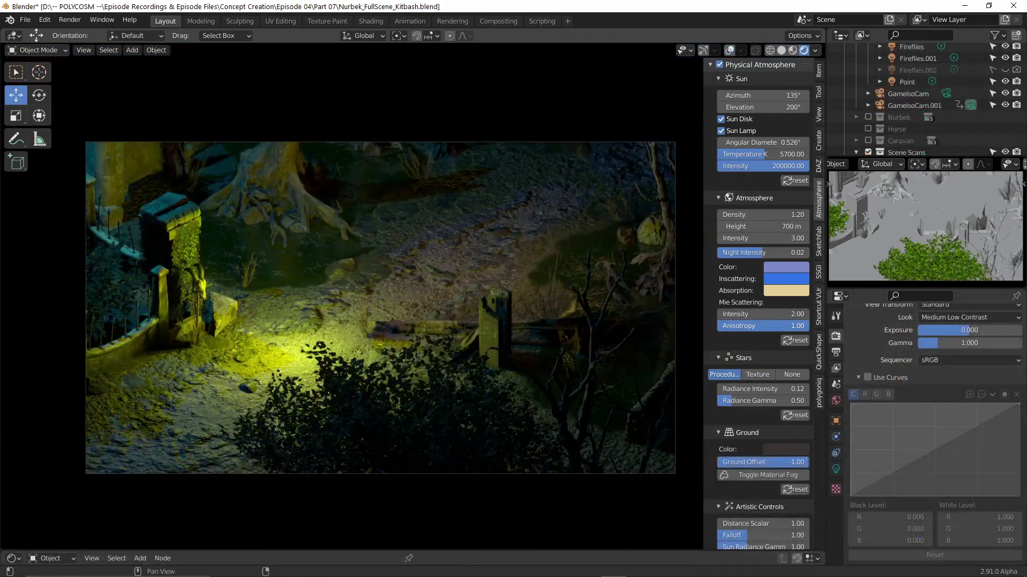
Step: Set the atmosphere's Height to 700 m and its Color to a deep, saturated blue
{"action": "left_click", "coordinate": [786, 267]}
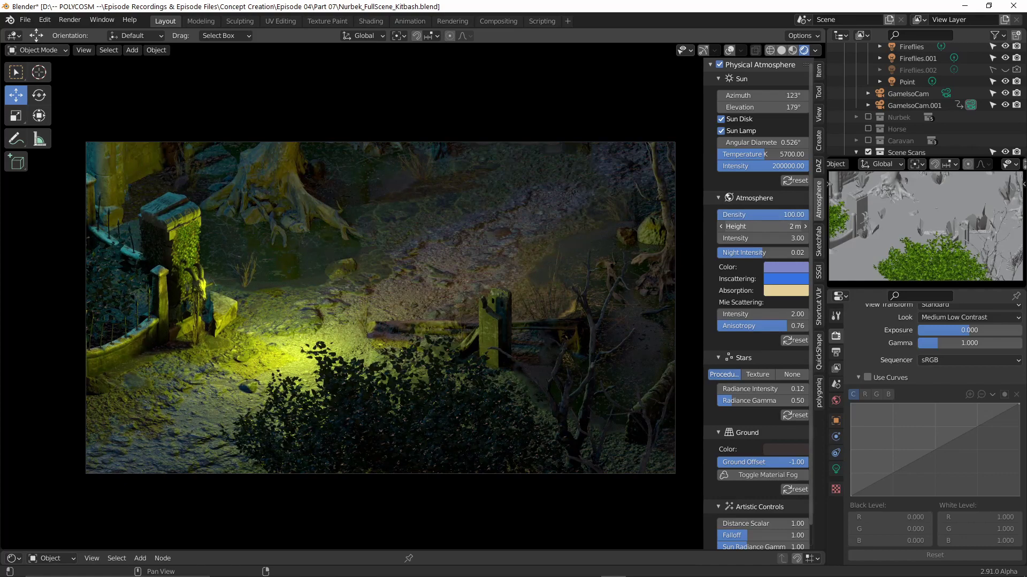
{"action": "left_click_drag", "start_coordinate": [762, 227], "coordinate": [792, 227]}
{"action": "left_click", "coordinate": [785, 267]}
{"action": "left_click_drag", "start_coordinate": [826, 131], "coordinate": [854, 125]}
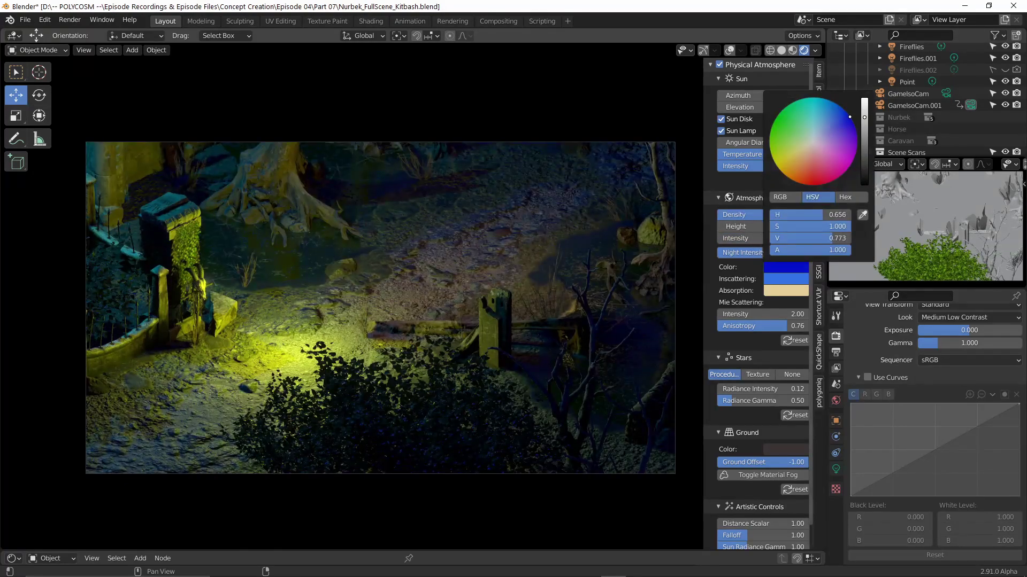
Step: Try other Mie scattering Intensity and Anisotropy values, and open the atmosphere's Absorption and Ground colours
{"action": "left_click", "coordinate": [782, 292]}
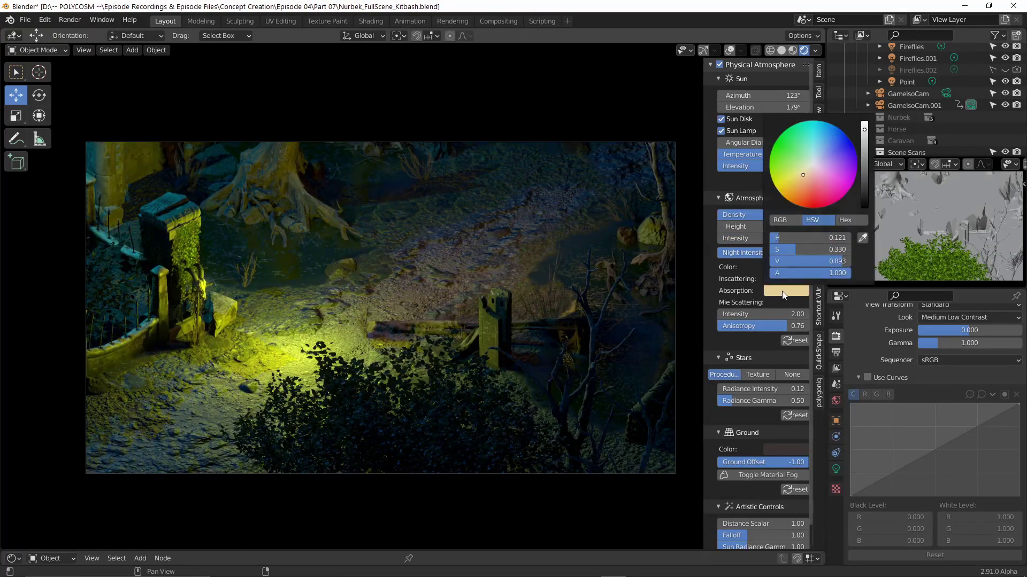
{"action": "mouse_move", "coordinate": [760, 313]}
{"action": "left_mouse_down"}
{"action": "mouse_move", "coordinate": [807, 313]}
{"action": "mouse_move", "coordinate": [759, 314]}
{"action": "left_mouse_up"}
{"action": "left_click_drag", "start_coordinate": [786, 326], "coordinate": [717, 326]}
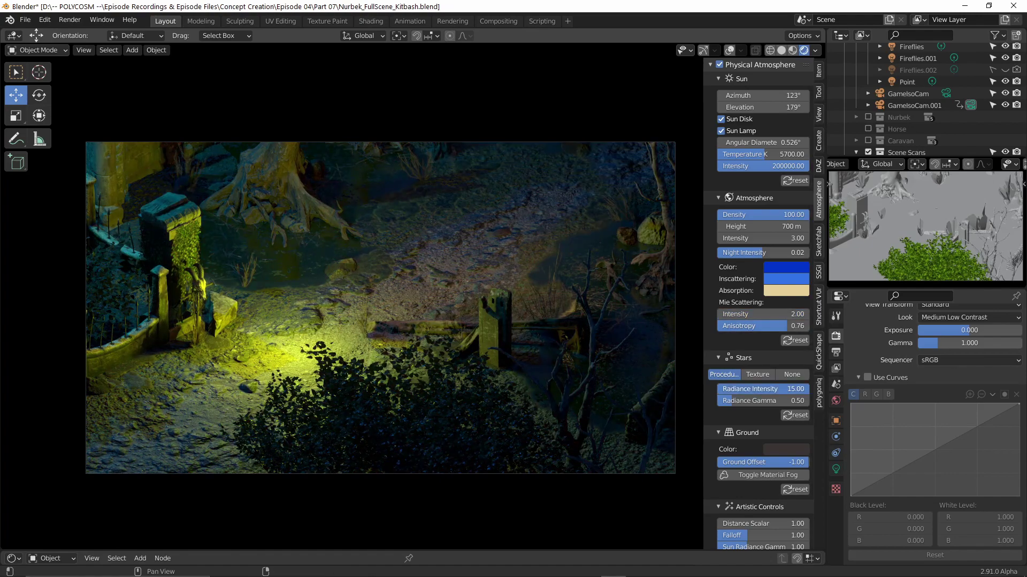
{"action": "left_click", "coordinate": [771, 450]}
{"action": "scroll", "coordinate": [809, 463], "scroll_direction": "down", "scroll_amount": 2}
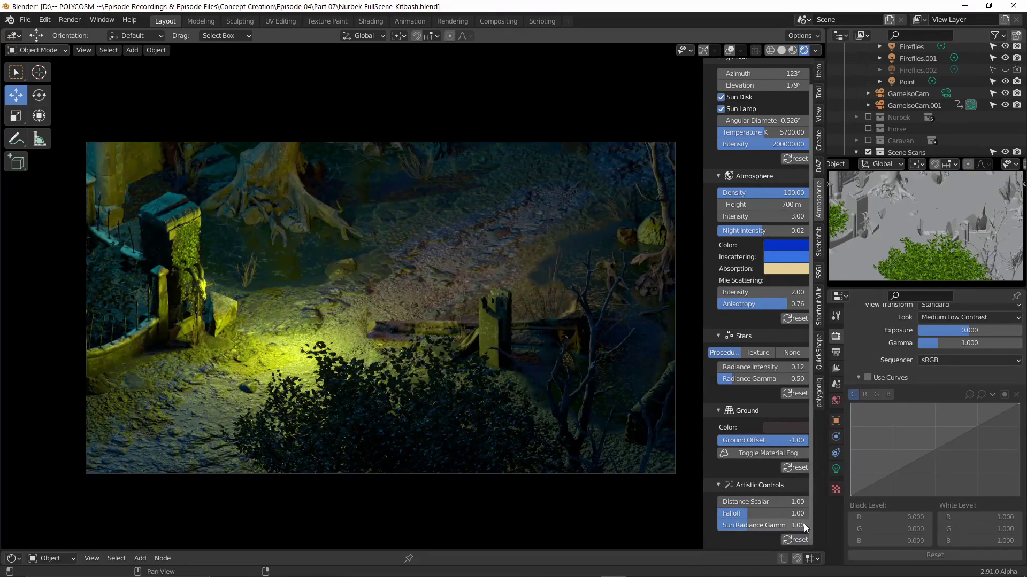
Step: Set the colour management Look to None with Use Curves enabled, try shifting the green Black Level, and save the file
{"action": "left_click", "coordinate": [969, 317]}
{"action": "left_click", "coordinate": [949, 418]}
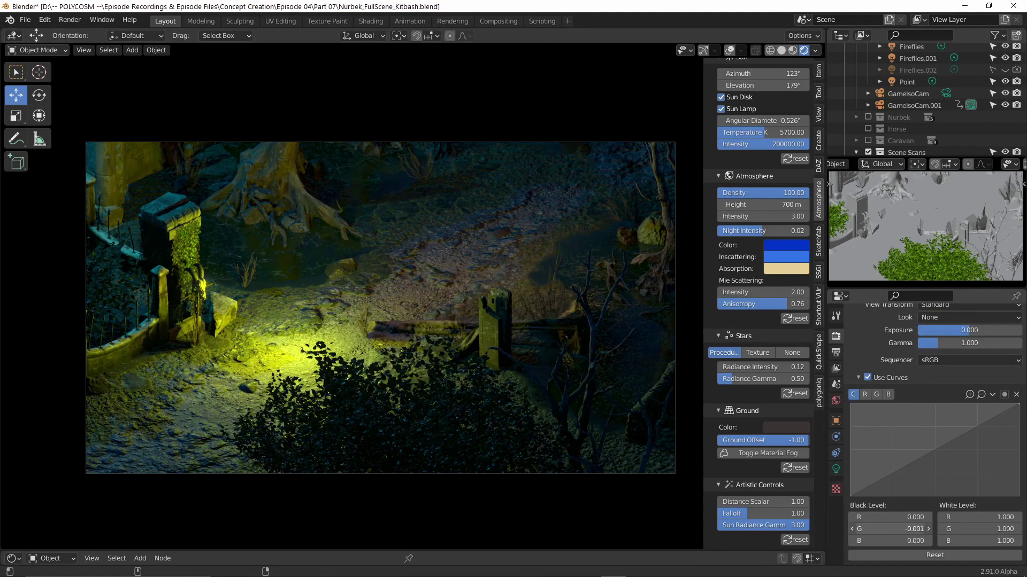
{"action": "mouse_move", "coordinate": [889, 528]}
{"action": "left_mouse_down"}
{"action": "mouse_move", "coordinate": [909, 529]}
{"action": "mouse_move", "coordinate": [890, 529]}
{"action": "left_mouse_up"}
{"action": "key", "text": "ctrl+s"}
{"action": "scroll", "coordinate": [733, 153], "scroll_direction": "up", "scroll_amount": 2}
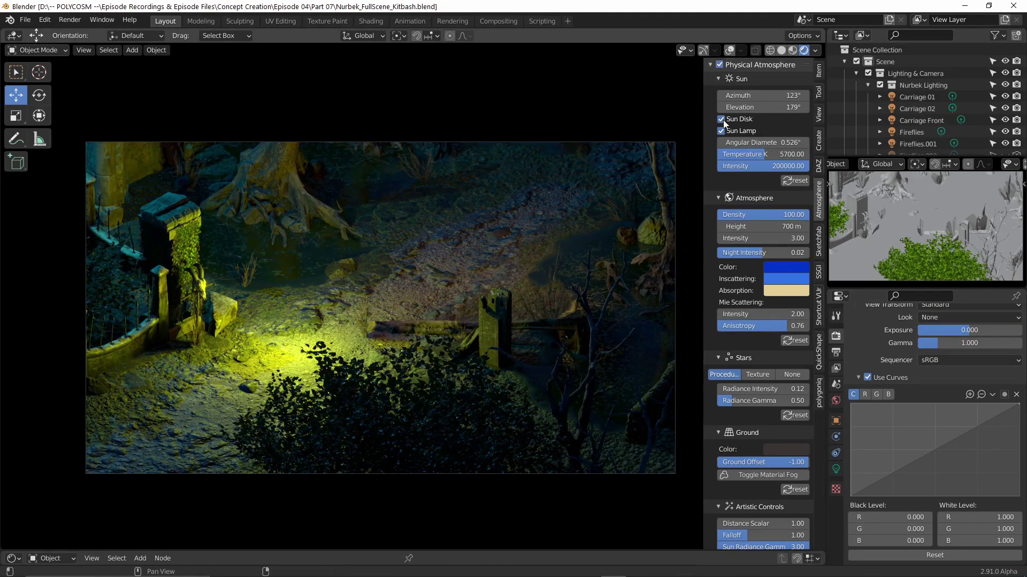
Step: Hide the Point light and set the sun's Azimuth to 415° and Elevation to 162°
{"action": "scroll", "coordinate": [906, 81], "scroll_direction": "down", "scroll_amount": 5}
{"action": "left_click", "coordinate": [1004, 81]}
{"action": "left_click", "coordinate": [1005, 81]}
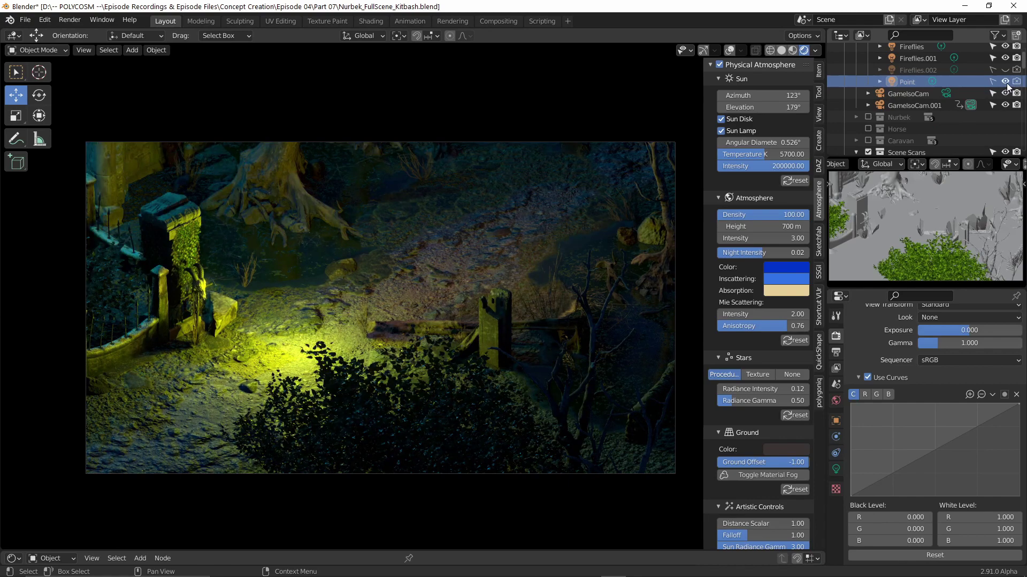
{"action": "left_click", "coordinate": [1005, 82]}
{"action": "left_click_drag", "start_coordinate": [762, 95], "coordinate": [764, 106]}
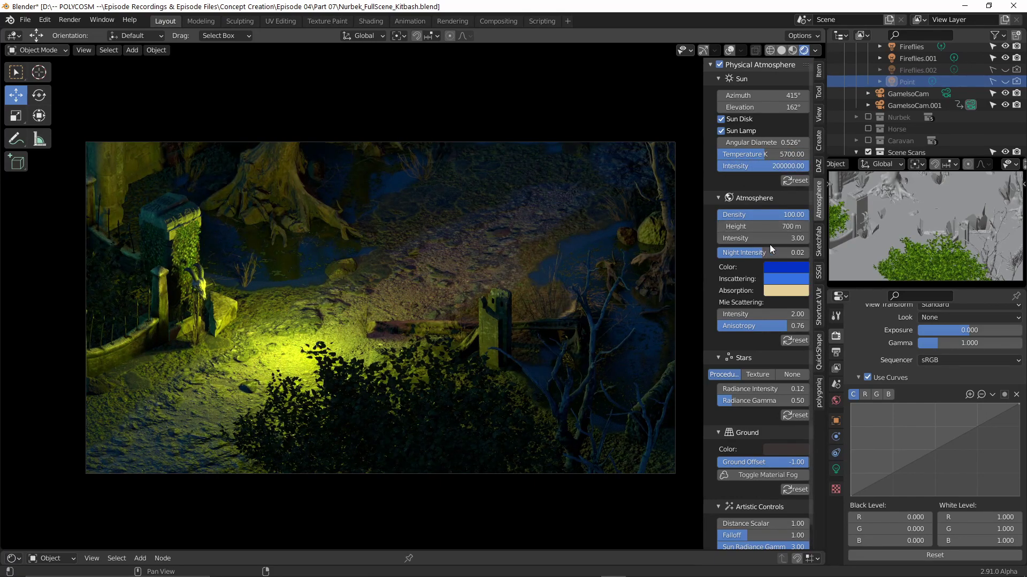
Step: Set the atmosphere's Color to a deeper blue and try other Inscattering and Absorption colours
{"action": "left_click", "coordinate": [781, 267]}
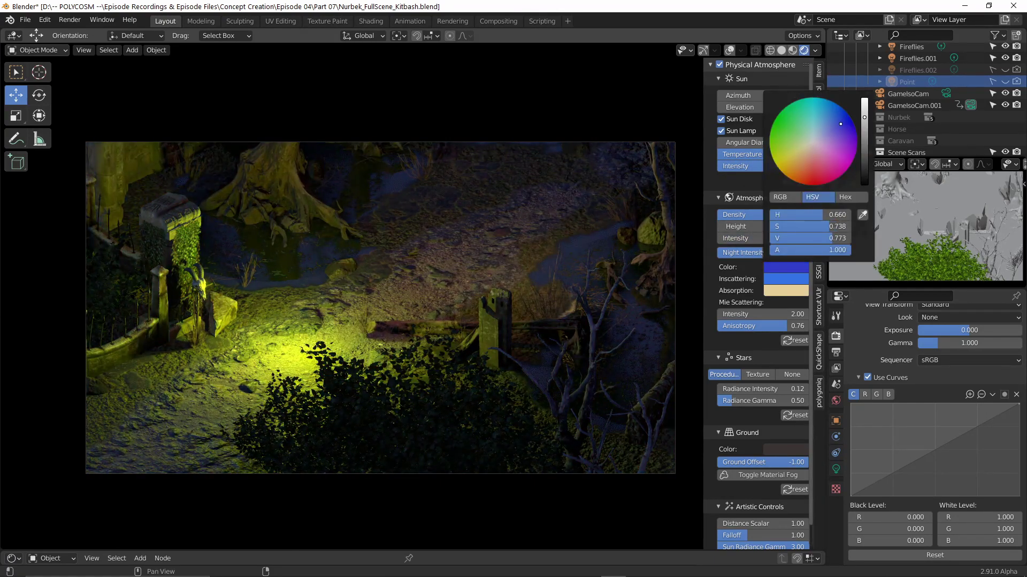
{"action": "left_click", "coordinate": [785, 279]}
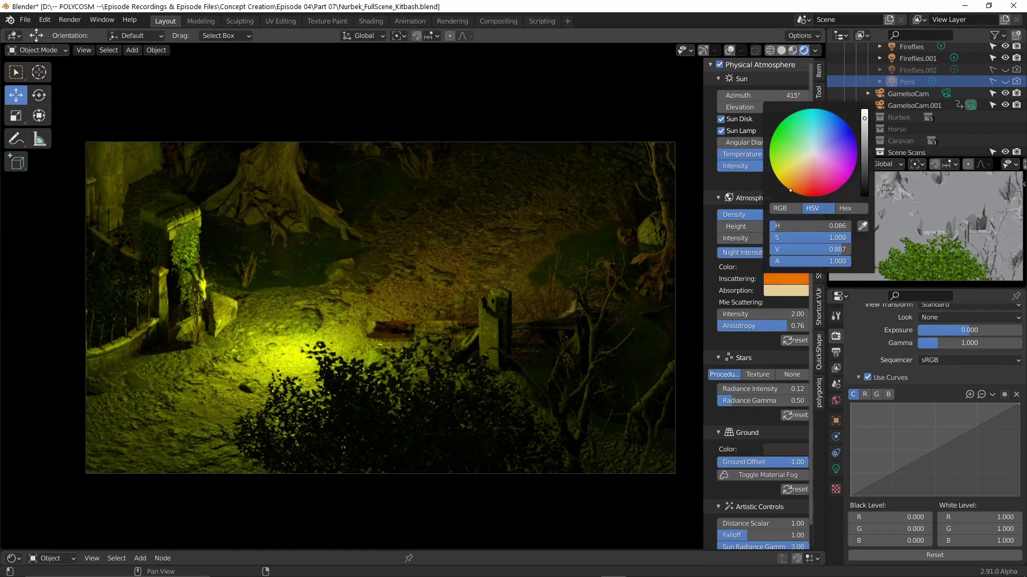
{"action": "left_click", "coordinate": [785, 290]}
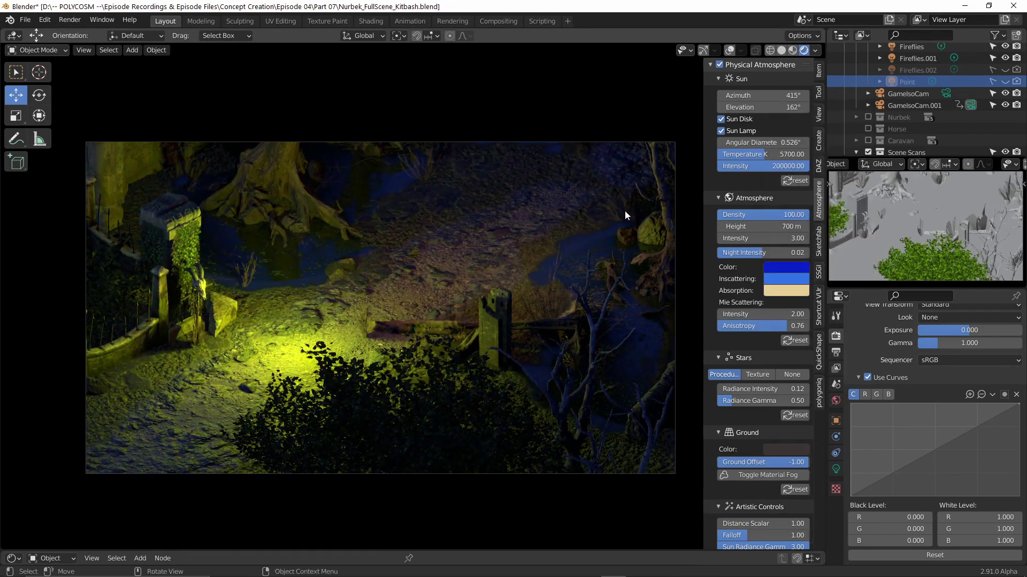
Step: Select the tree roots beside the mossy rock at the pool's edge and move them along X
{"action": "left_click", "coordinate": [654, 257]}
{"action": "key", "text": "g"}
{"action": "key", "text": "x"}
{"action": "left_click", "coordinate": [662, 209]}
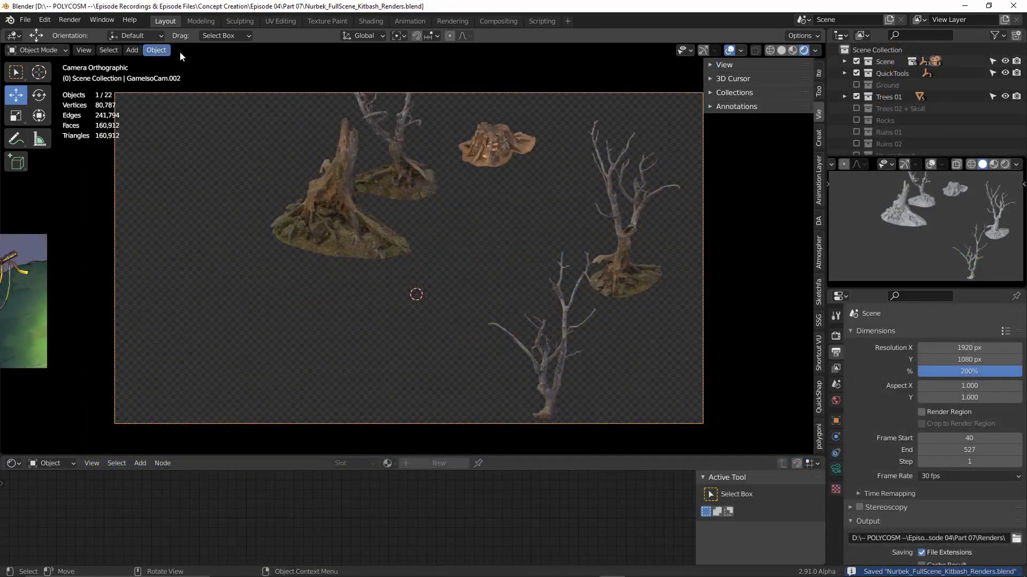
Step: In Nurbek_FullScene_Kitbash_Renders.blend, render the Trees 01 collection and save the image as Trees.png
{"action": "key", "text": "F12"}
{"action": "left_click", "coordinate": [108, 24]}
{"action": "left_click", "coordinate": [126, 106]}
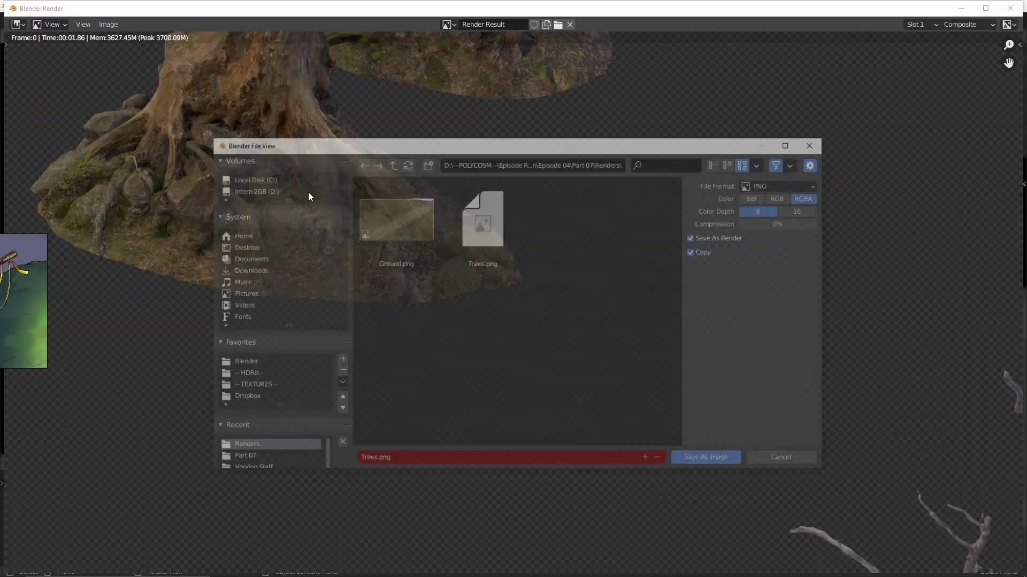
{"action": "left_click", "coordinate": [1009, 8]}
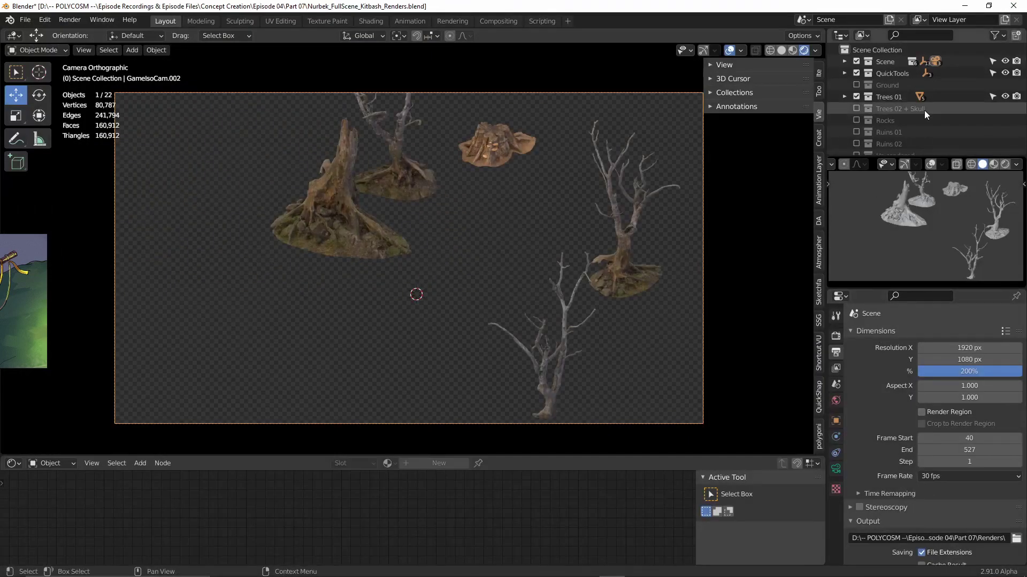
Step: Exclude the Trees 01 collection, enable Trees 02 + Skull, and leave the skull staff deselected
{"action": "left_click", "coordinate": [856, 97]}
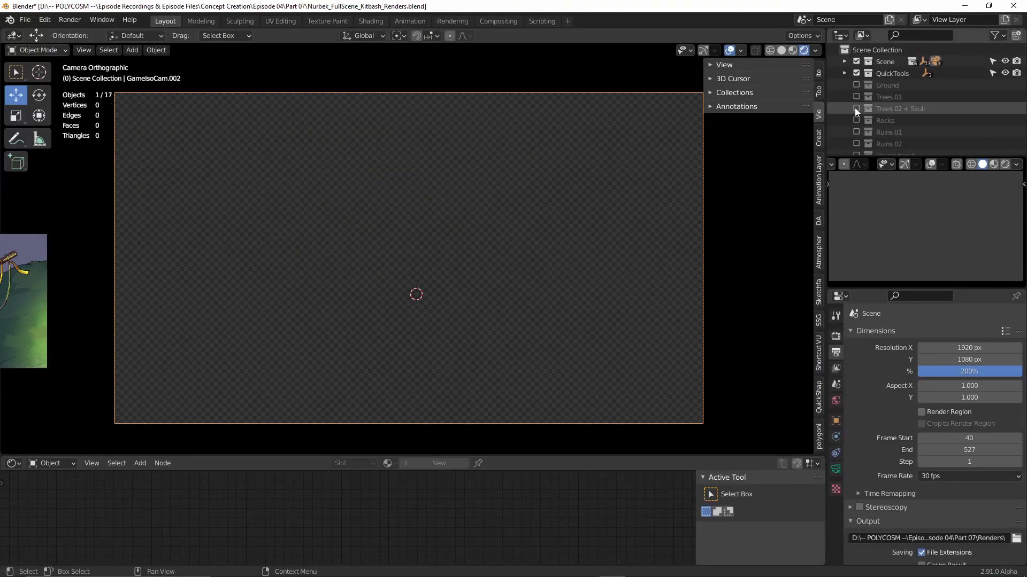
{"action": "left_click", "coordinate": [856, 109]}
{"action": "left_click", "coordinate": [272, 275]}
{"action": "key", "text": "ctrl+a"}
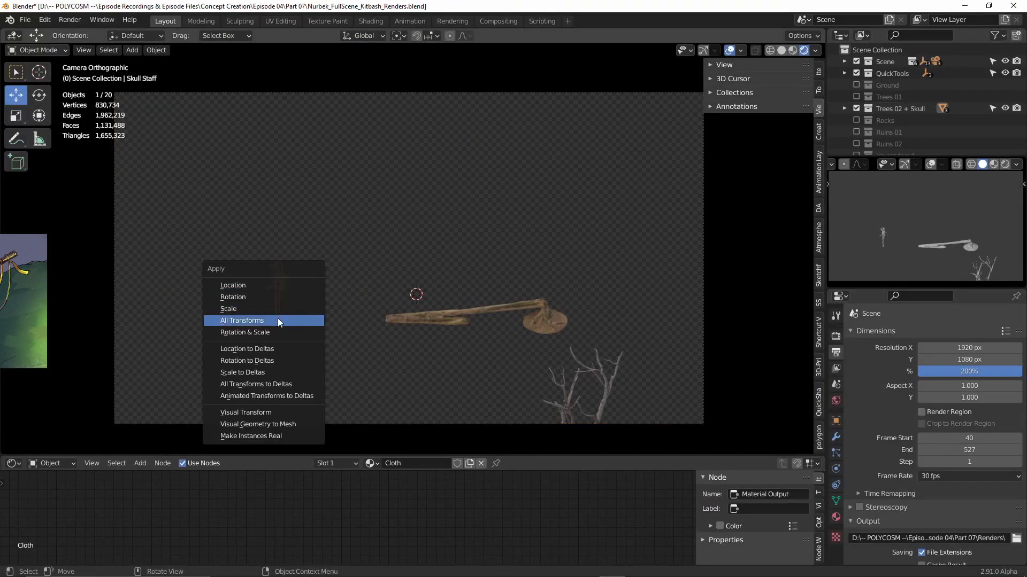
{"action": "left_click", "coordinate": [410, 238]}
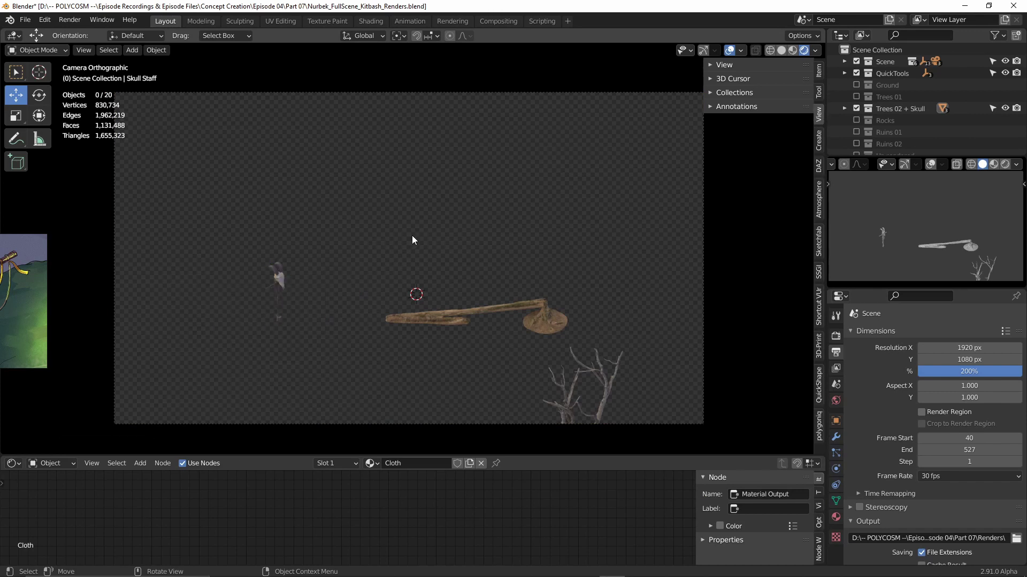
Step: Render the fallen trunk, branches and skull staff, and save the image as Trees02_Skull.png
{"action": "key", "text": "F12"}
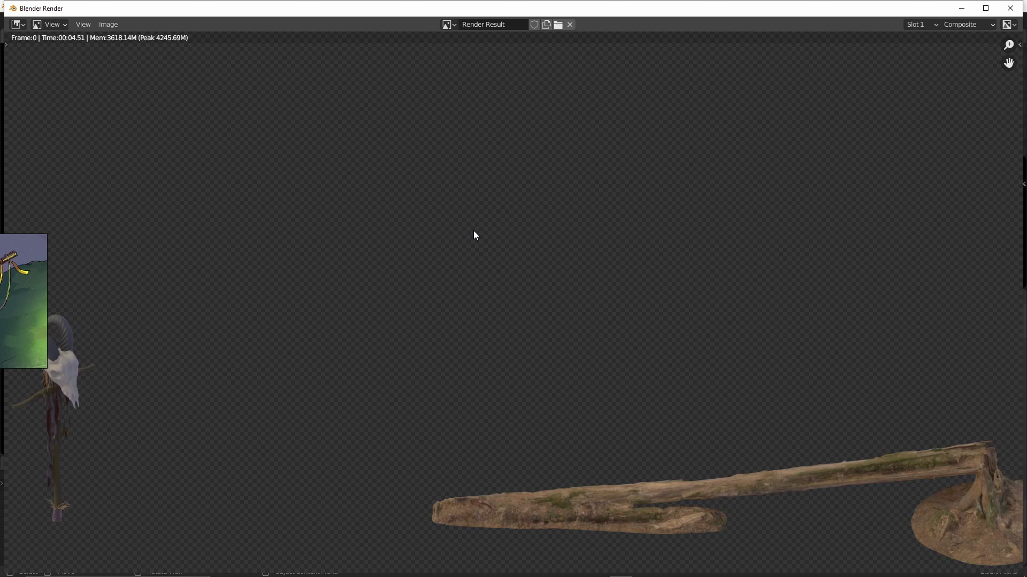
{"action": "left_click", "coordinate": [108, 24]}
{"action": "left_click", "coordinate": [129, 107]}
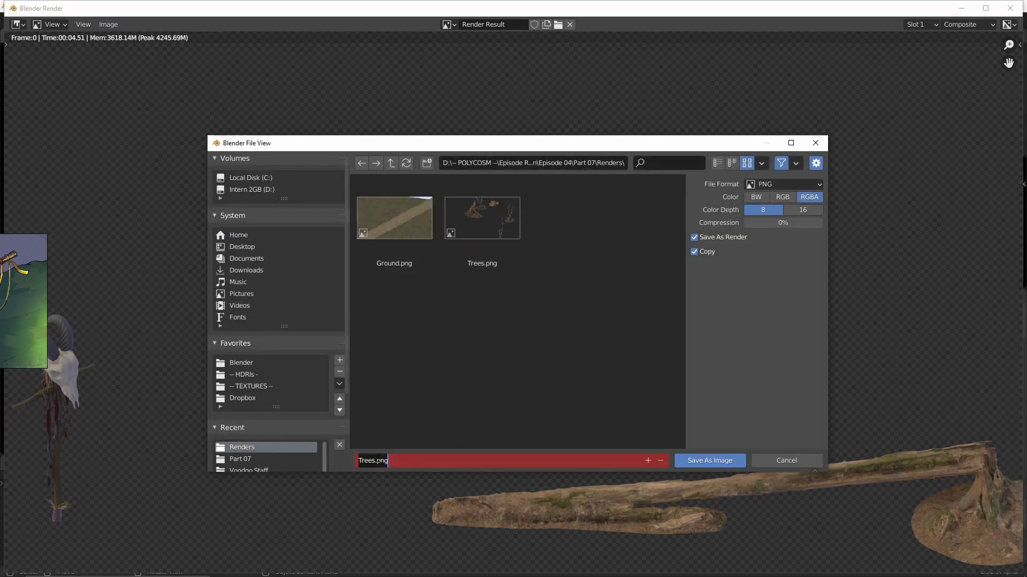
{"action": "type", "text": "_Skull"}
{"action": "type", "text": "01"}
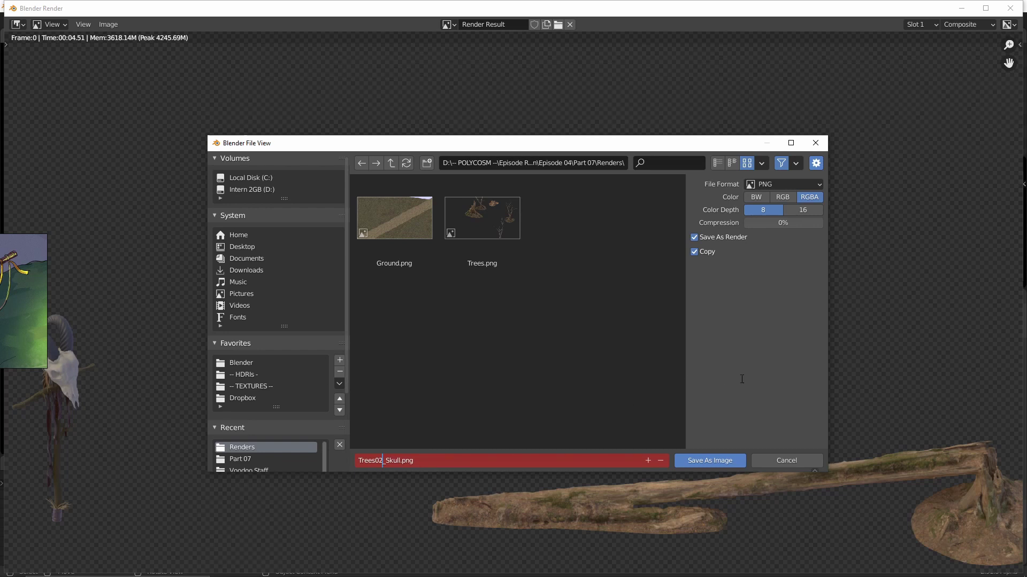
{"action": "key", "text": "Return"}
{"action": "left_click", "coordinate": [707, 460]}
{"action": "left_click", "coordinate": [1010, 8]}
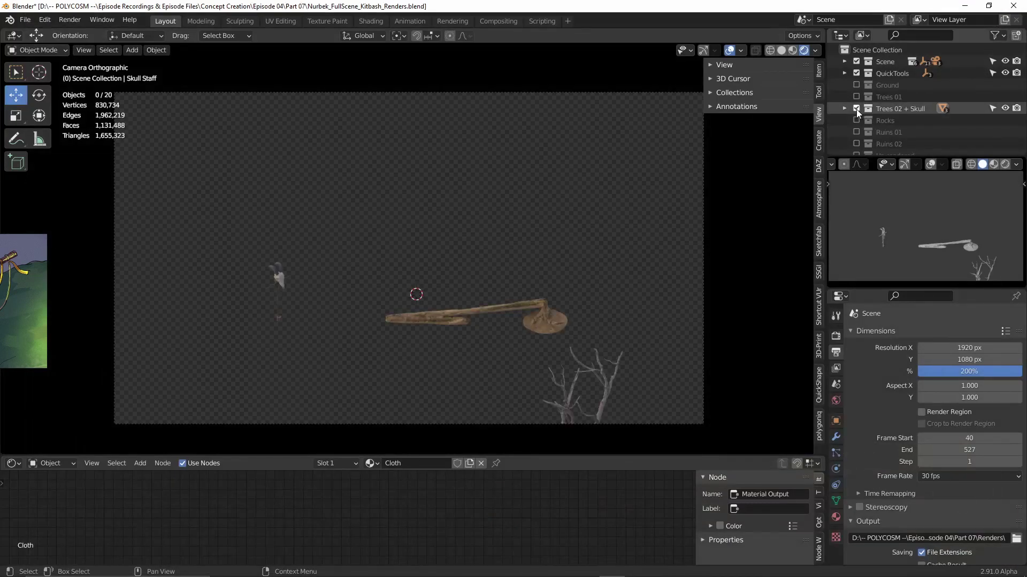
Step: Render only the Rocks collection and save the image as Rocks.png in the Renders folder
{"action": "left_click", "coordinate": [855, 109]}
{"action": "left_click", "coordinate": [856, 120]}
{"action": "key", "text": "F12"}
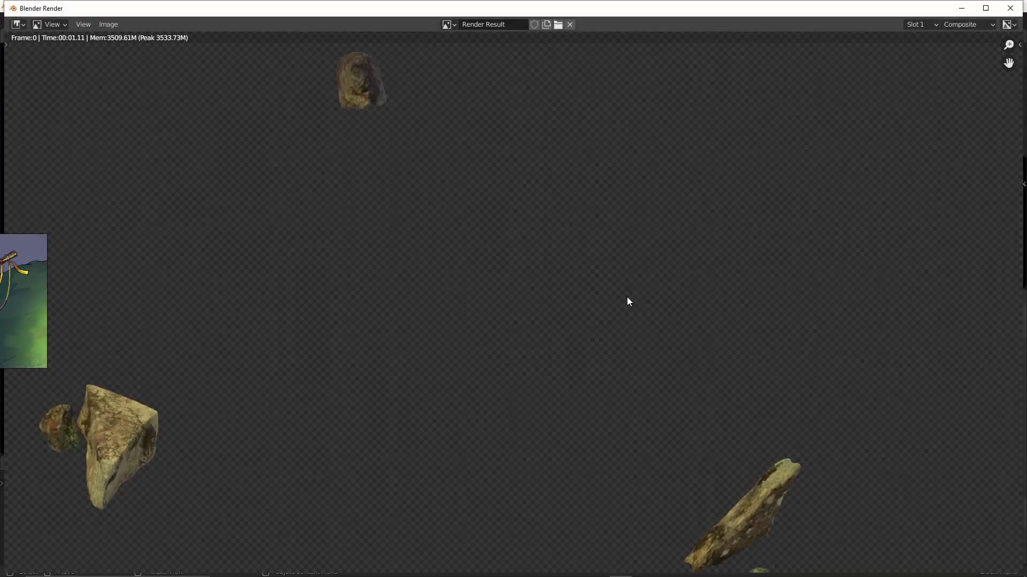
{"action": "left_click", "coordinate": [108, 24]}
{"action": "left_click", "coordinate": [123, 106]}
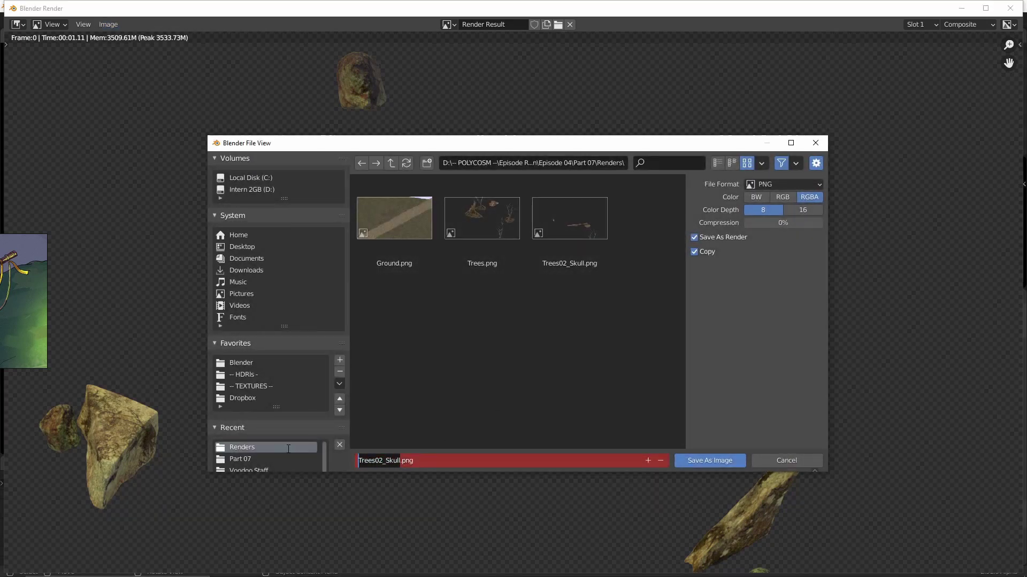
{"action": "type", "text": "Rocks"}
{"action": "key", "text": "Return"}
{"action": "left_click", "coordinate": [719, 460]}
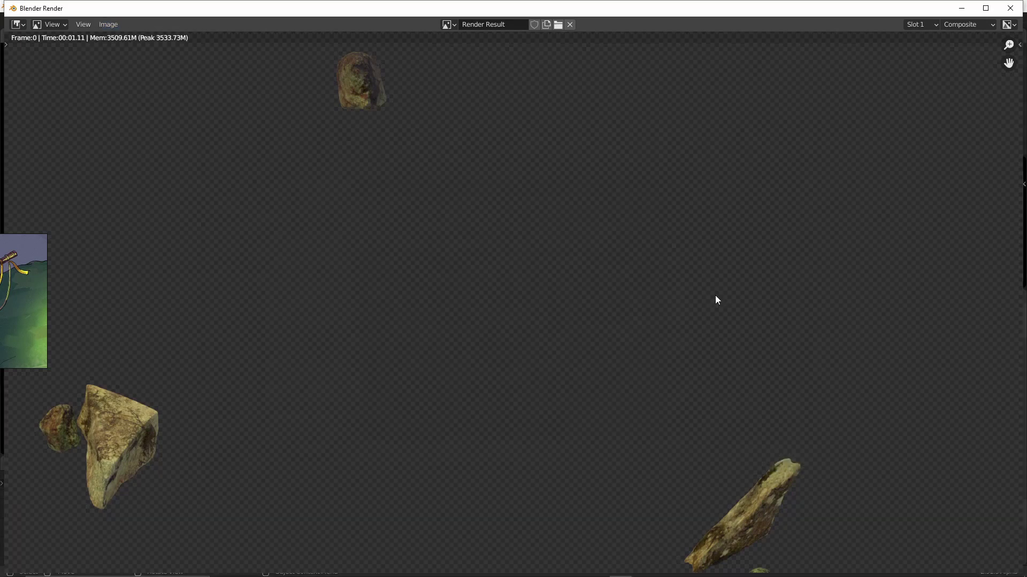
{"action": "left_click", "coordinate": [1010, 8]}
Step: Enable Ruins 01 in place of the Rocks collection and render the fence, gate pillar and broken walls
{"action": "left_click", "coordinate": [856, 132]}
{"action": "left_click", "coordinate": [856, 120]}
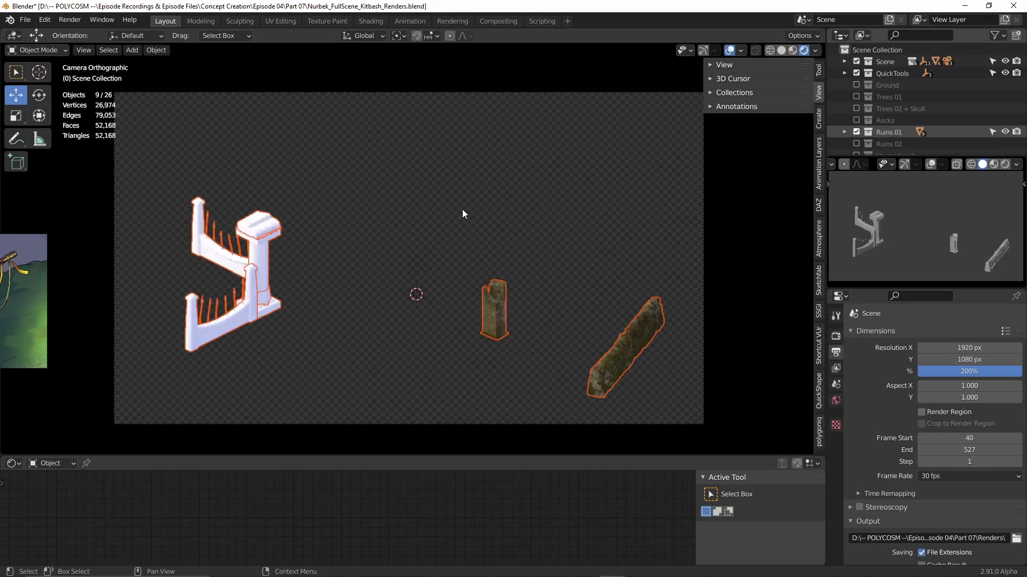
{"action": "left_click", "coordinate": [155, 50]}
{"action": "mouse_move", "coordinate": [84, 50]}
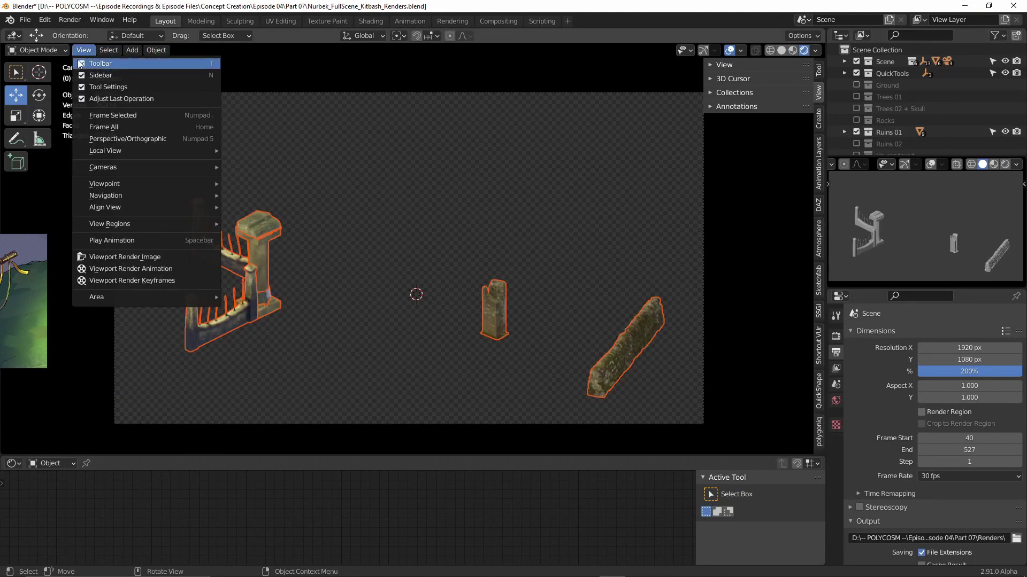
{"action": "left_click", "coordinate": [152, 257]}
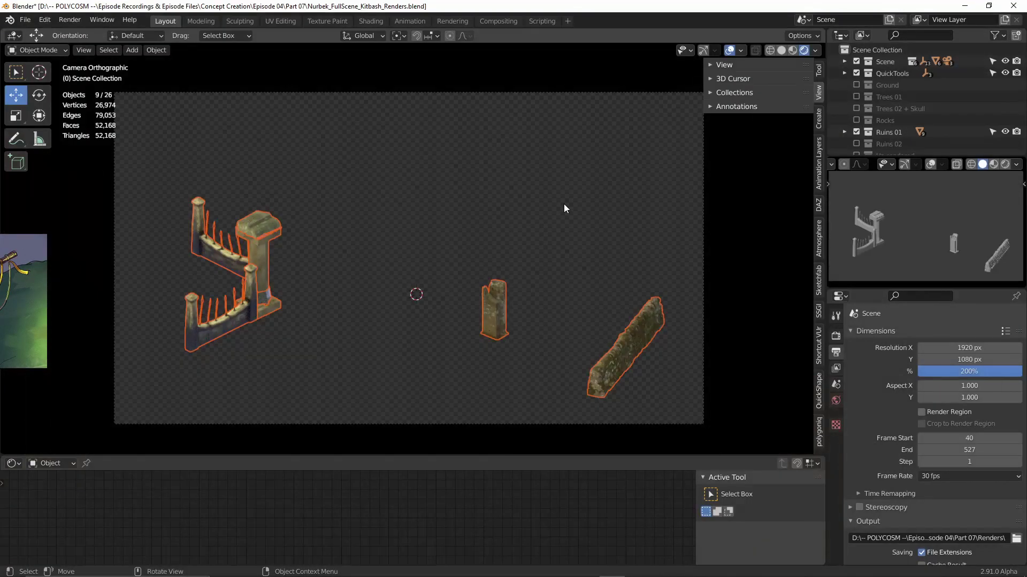
Step: Save the Ruins 01 render as Pillars.png in the Renders folder and close the render window
{"action": "left_click", "coordinate": [108, 24]}
{"action": "left_click", "coordinate": [132, 106]}
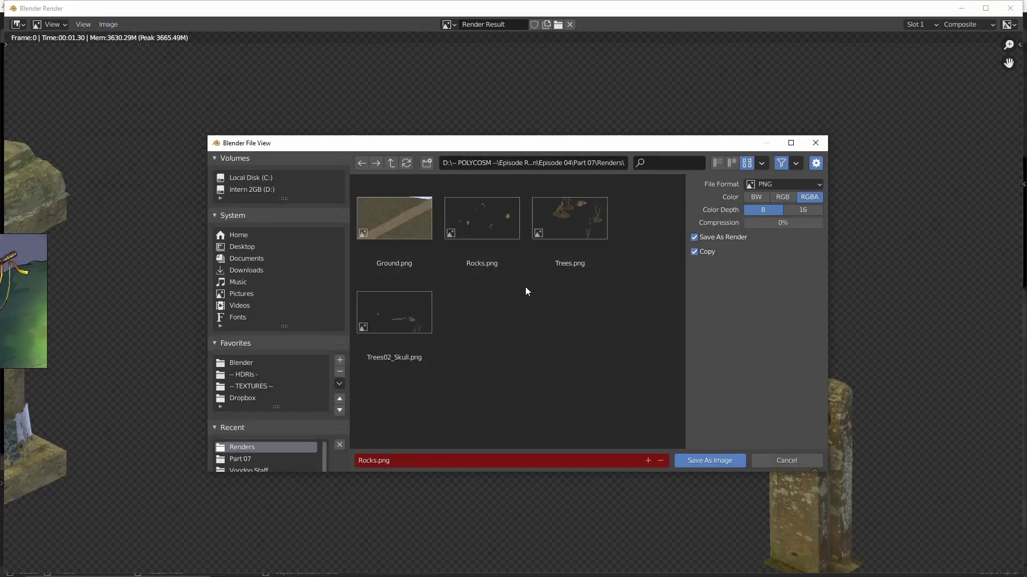
{"action": "left_click", "coordinate": [389, 461]}
{"action": "left_click", "coordinate": [381, 460]}
{"action": "left_click_drag", "start_coordinate": [373, 460], "coordinate": [275, 465]}
{"action": "key", "text": "BackSpace"}
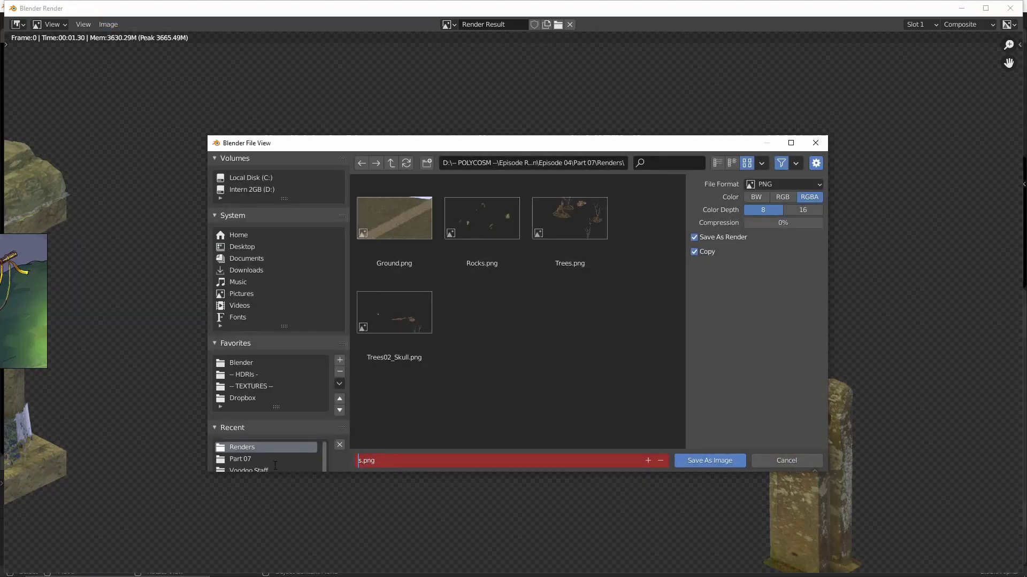
{"action": "type", "text": "Ruin"}
{"action": "key", "text": "Return"}
{"action": "key", "text": "Escape"}
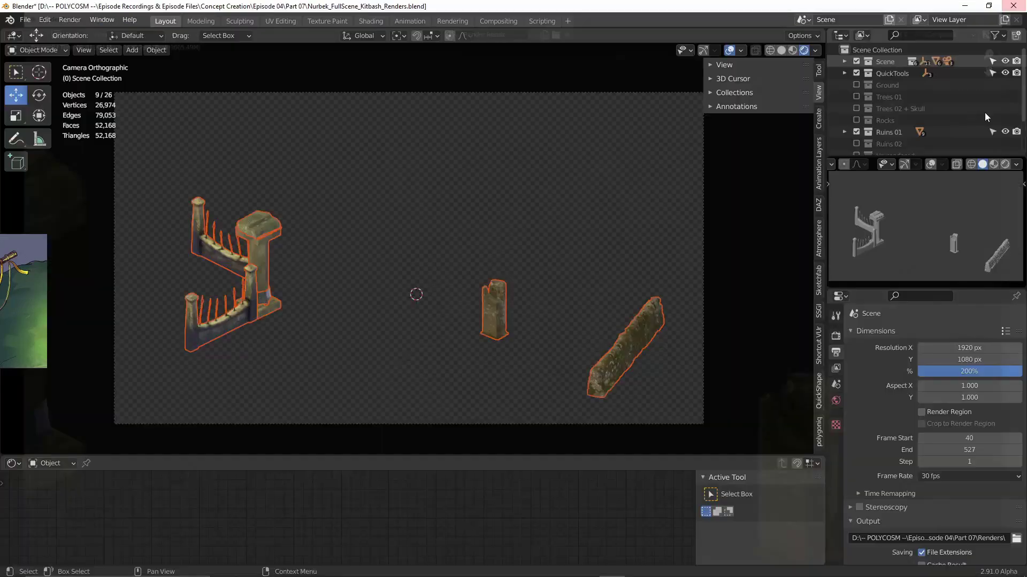
Step: Enable Ruins 02 in place of Ruins 01 and render the ruined tower with its wall
{"action": "left_click", "coordinate": [856, 132]}
{"action": "left_click", "coordinate": [857, 144]}
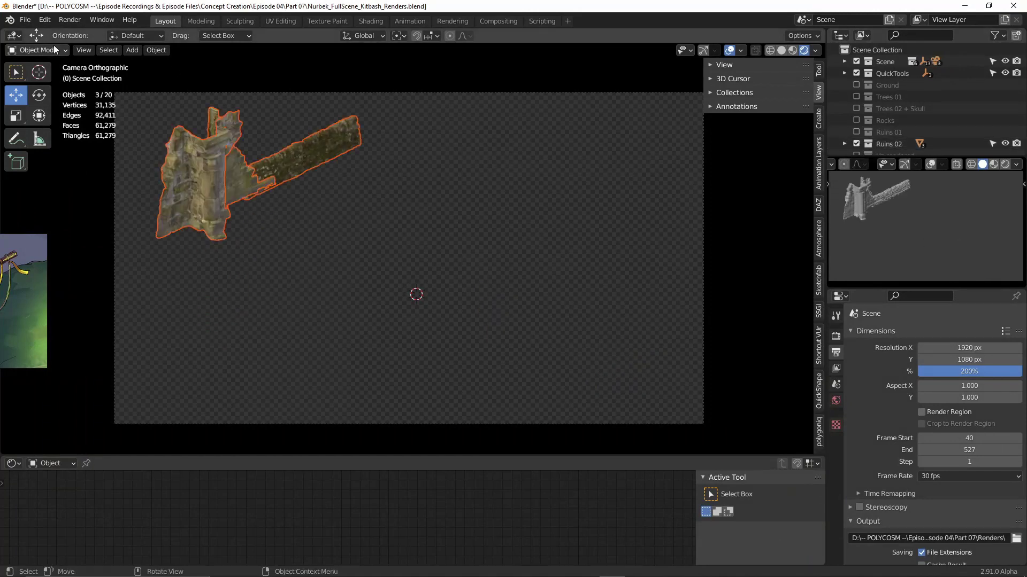
{"action": "left_click", "coordinate": [83, 49]}
{"action": "key", "text": "F12"}
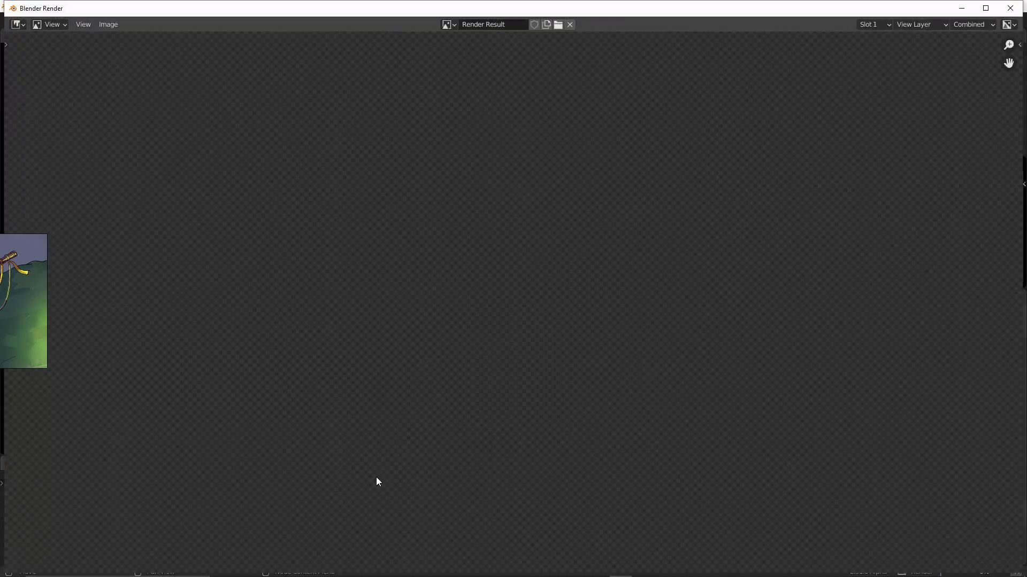
Step: Save the tower render as Ruins.png, close the render window and exclude the Ruins 02 collection
{"action": "left_click", "coordinate": [113, 25]}
{"action": "left_click", "coordinate": [128, 105]}
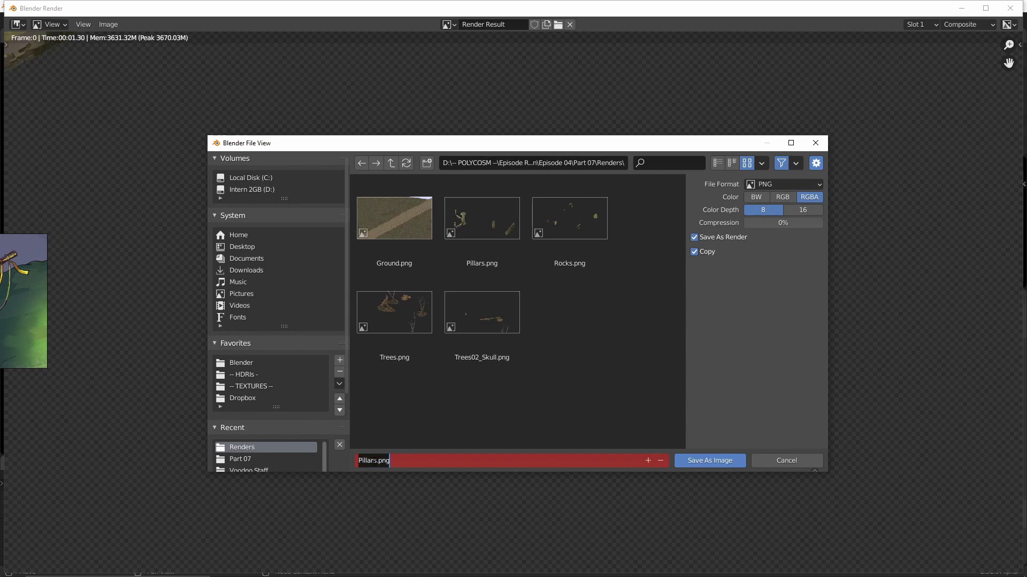
{"action": "left_click_drag", "start_coordinate": [376, 461], "coordinate": [319, 458]}
{"action": "type", "text": "Ruins"}
{"action": "key", "text": "Return"}
{"action": "key", "text": "Return"}
{"action": "left_click", "coordinate": [1009, 8]}
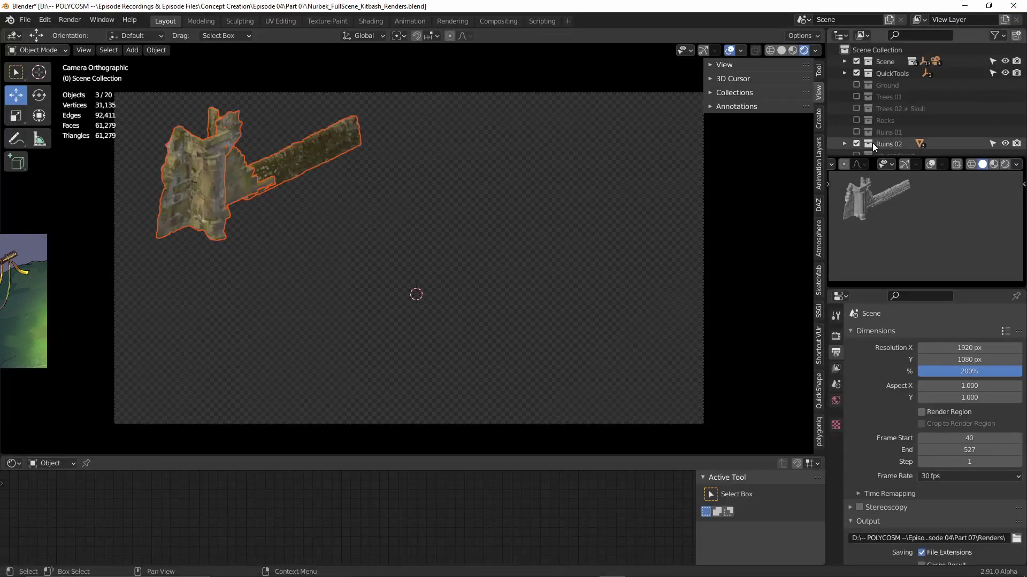
{"action": "left_click", "coordinate": [856, 144]}
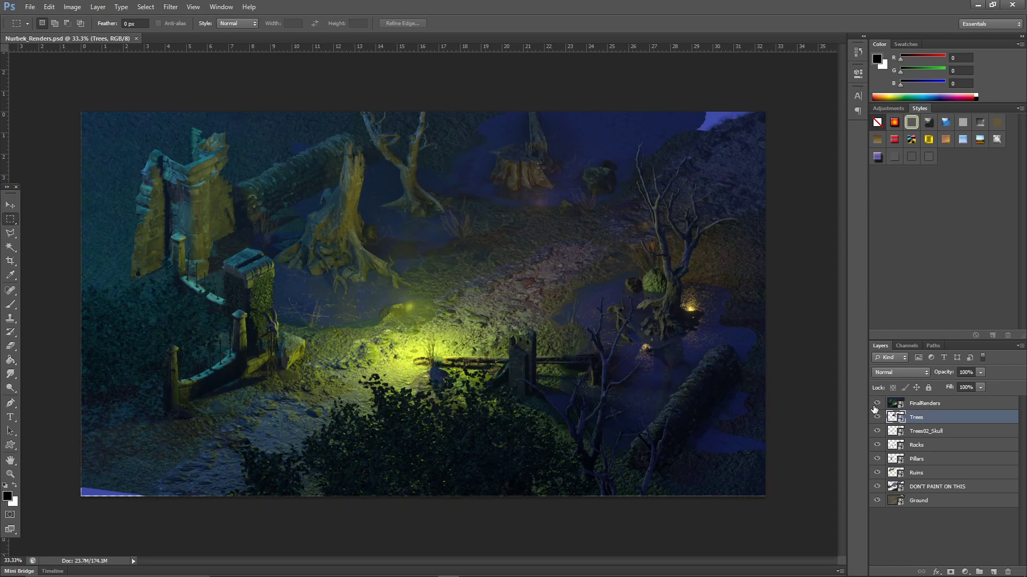
Step: Switch to Nurbek_Renders.psd in Photoshop and hide the FinalRenders, Trees, Trees02_Skull and Rocks layers
{"action": "left_click", "coordinate": [876, 403]}
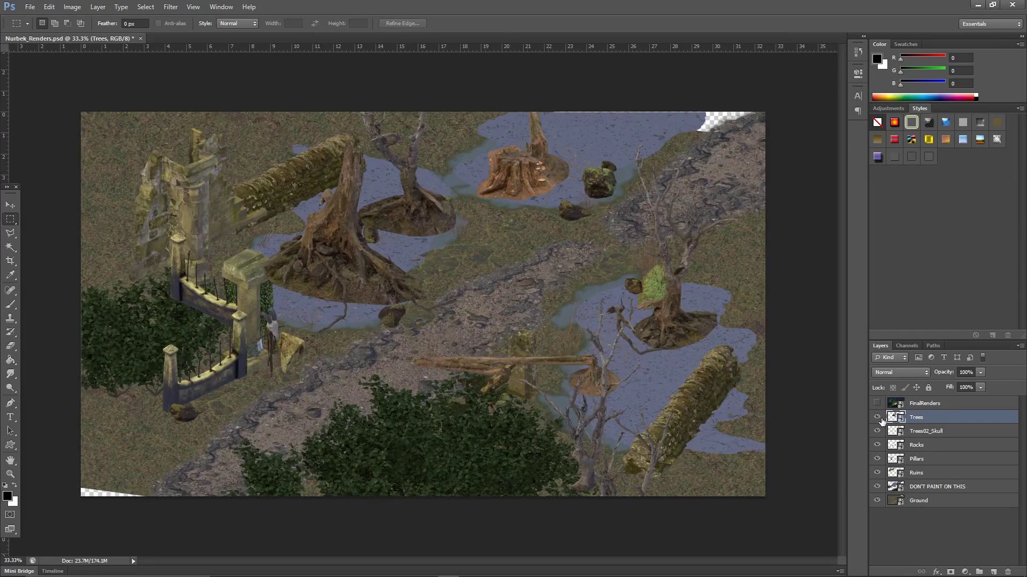
{"action": "left_click", "coordinate": [878, 418]}
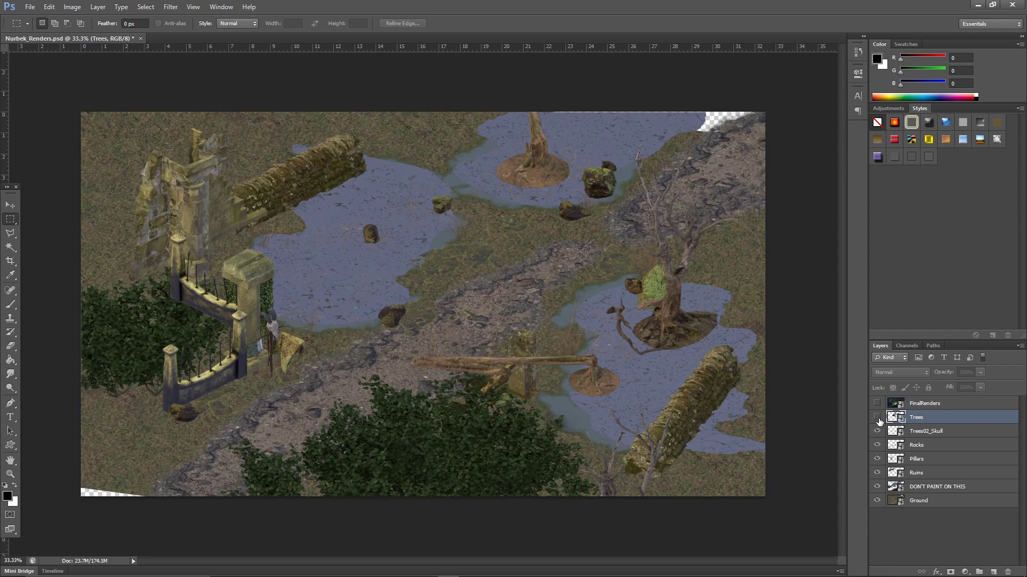
{"action": "left_click", "coordinate": [877, 431]}
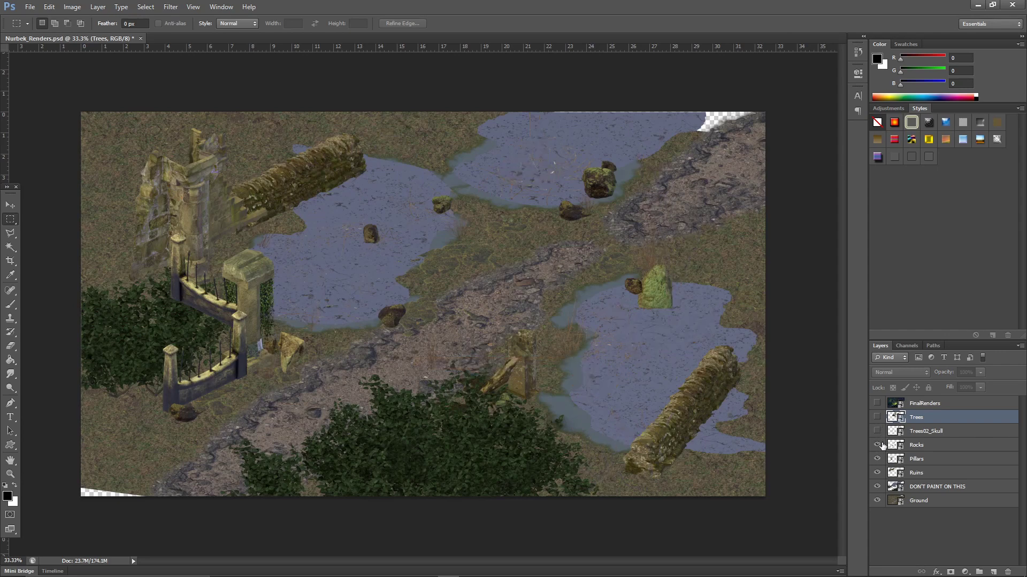
{"action": "left_click", "coordinate": [879, 445]}
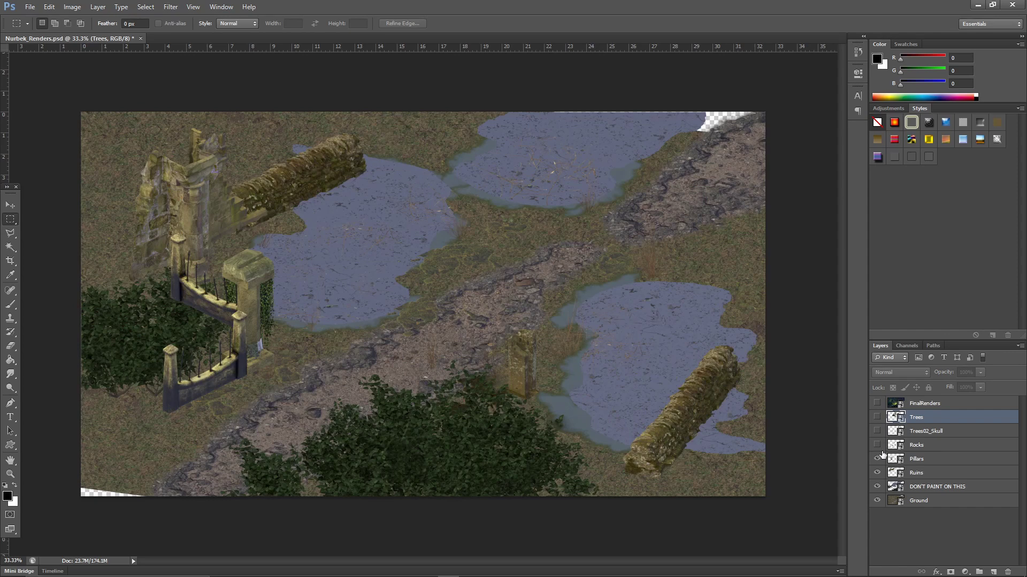
Step: Hide the Pillars, Ruins and DON'T PAINT ON THIS layers to inspect the Ground render by itself
{"action": "left_click", "coordinate": [879, 460]}
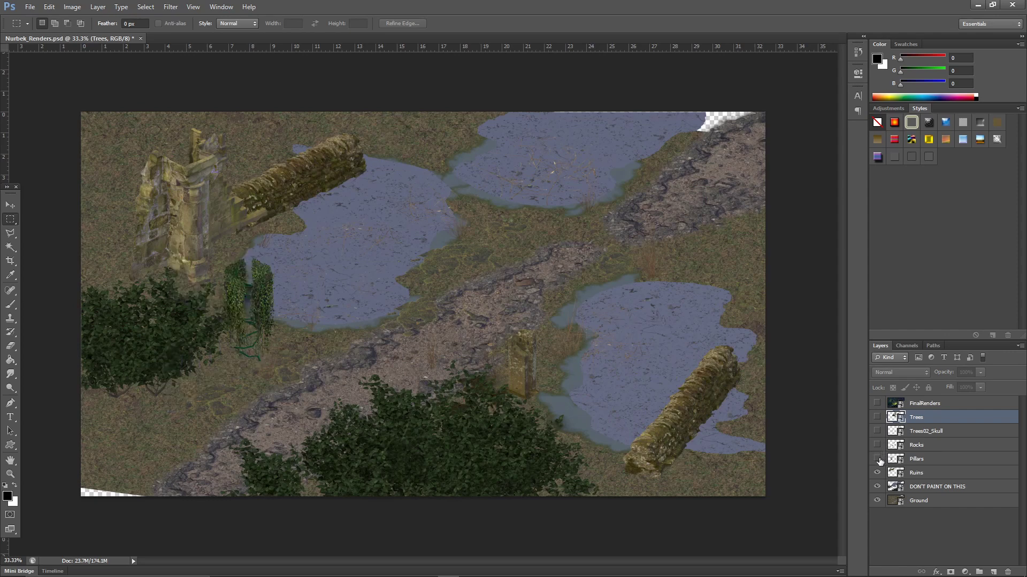
{"action": "left_click", "coordinate": [877, 473]}
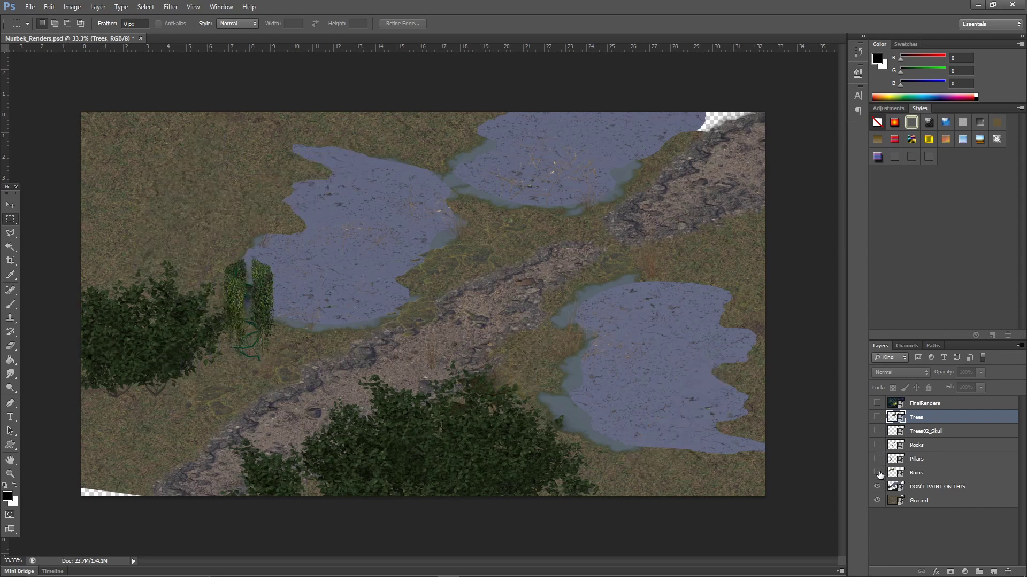
{"action": "left_click", "coordinate": [877, 486]}
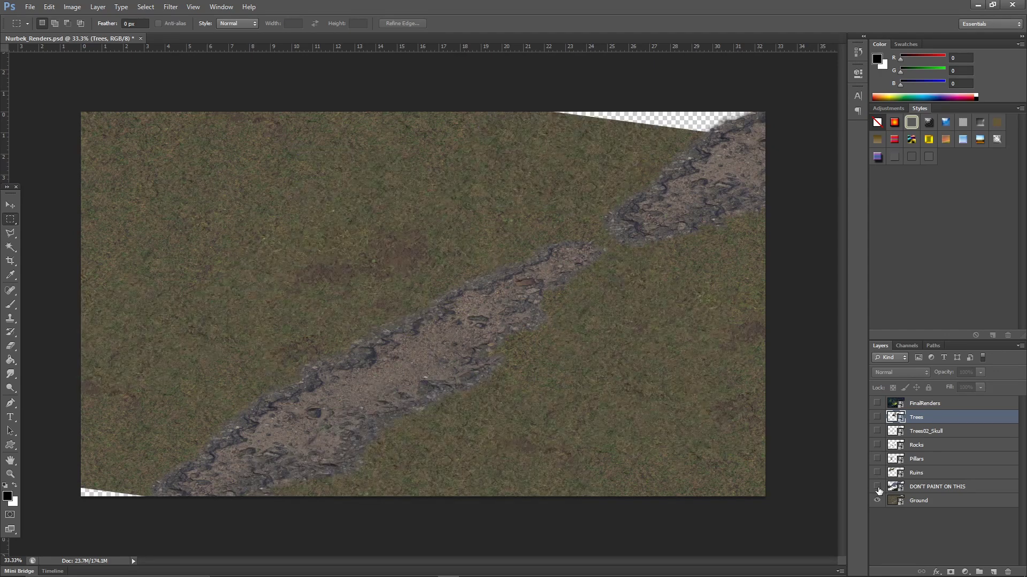
Step: Show the layers again one by one from DON'T PAINT ON THIS up through Ruins, Pillars, Rocks, Trees02_Skull, Trees and FinalRenders
{"action": "left_click", "coordinate": [877, 486]}
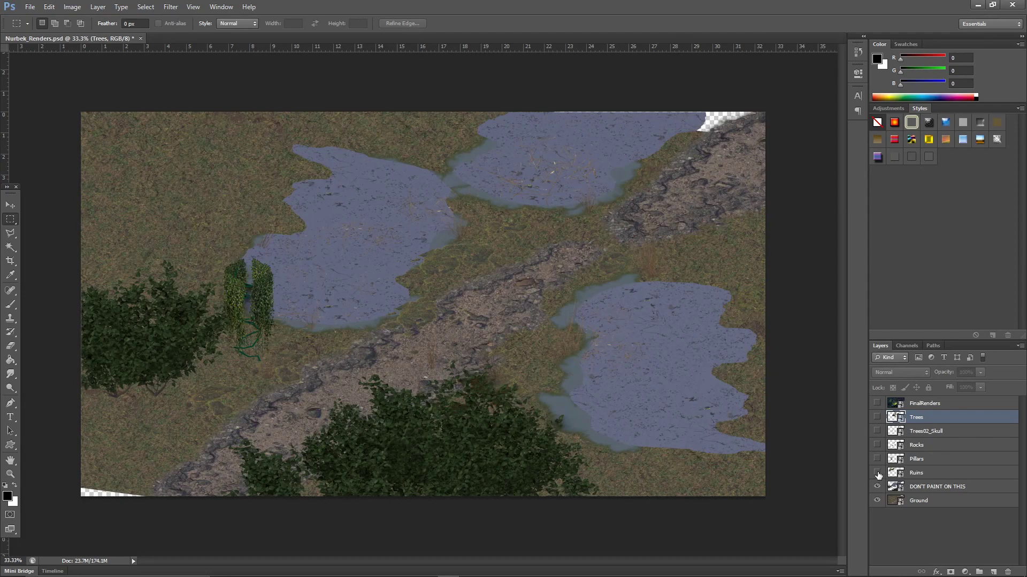
{"action": "left_click", "coordinate": [877, 473]}
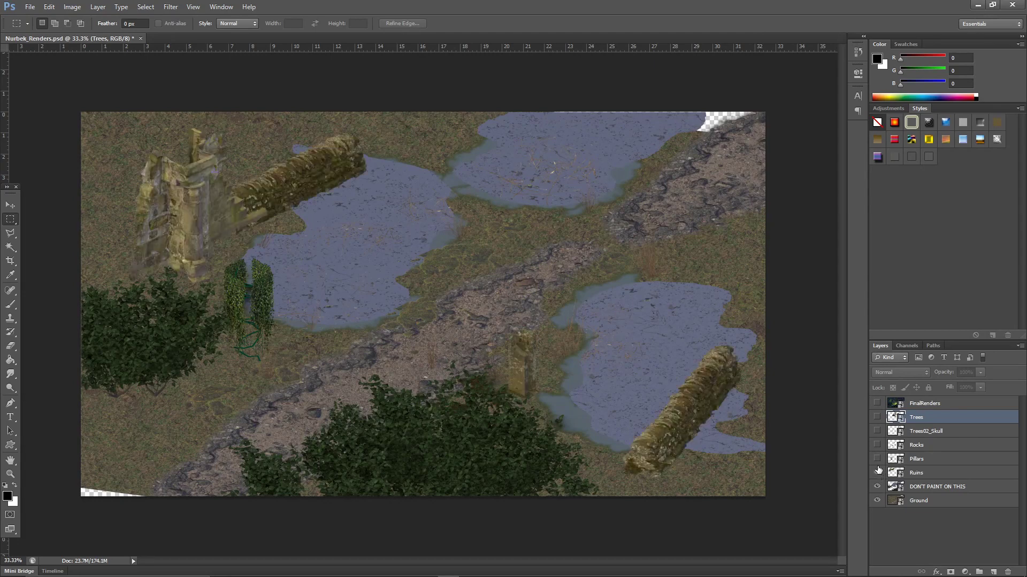
{"action": "left_click", "coordinate": [877, 459]}
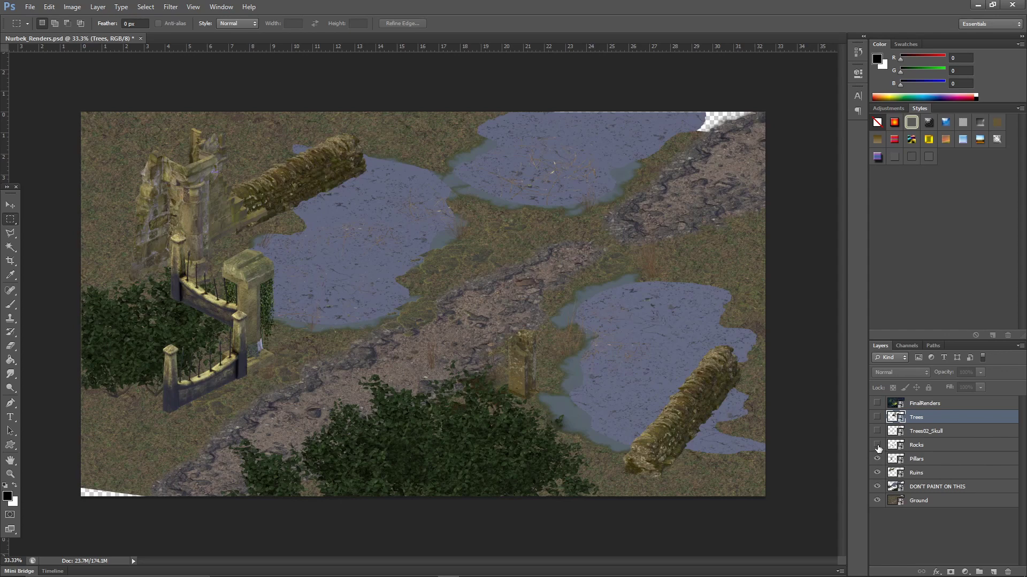
{"action": "left_click", "coordinate": [877, 445]}
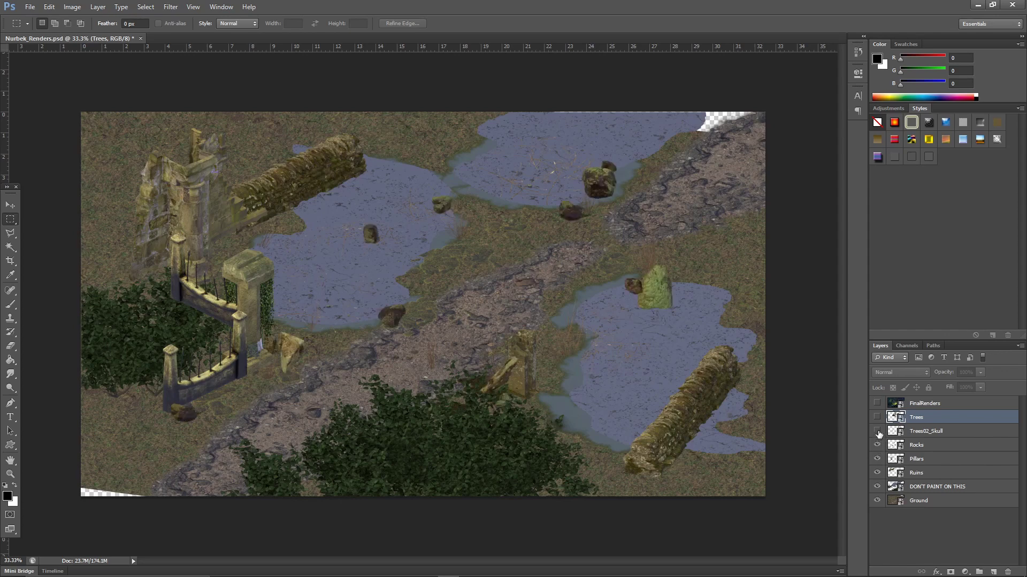
{"action": "left_click", "coordinate": [876, 432]}
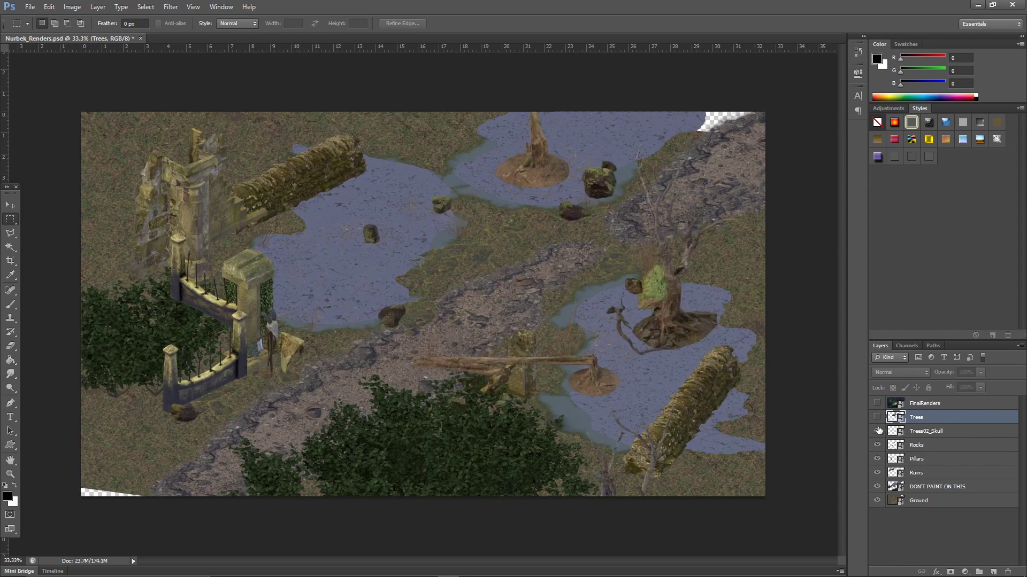
{"action": "left_click", "coordinate": [877, 418]}
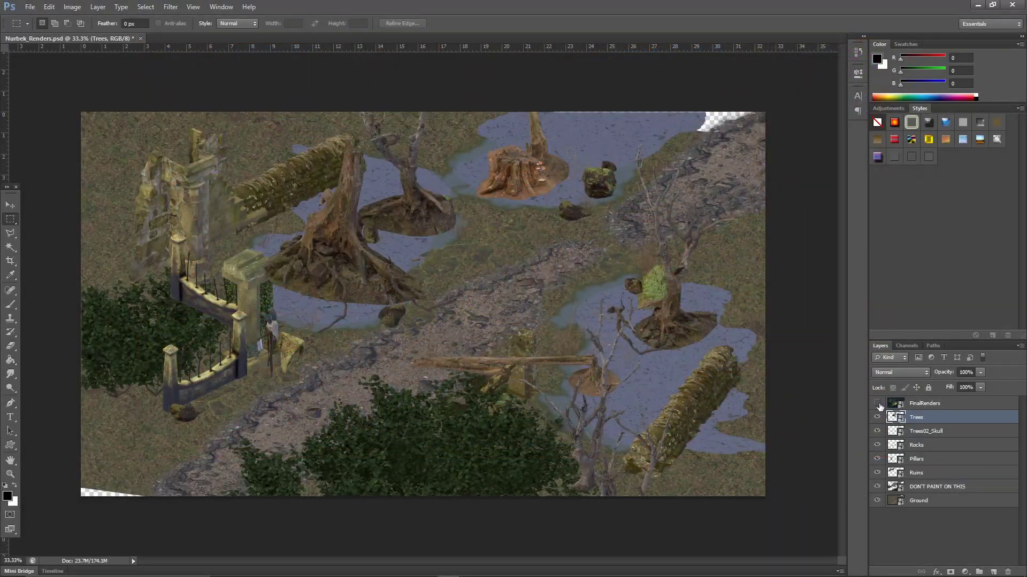
{"action": "left_click", "coordinate": [877, 404]}
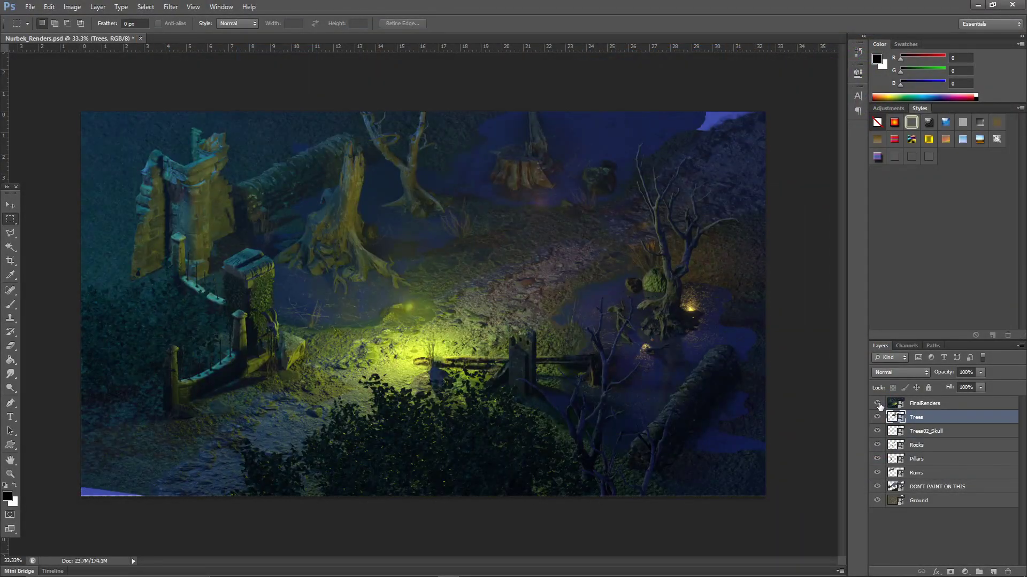